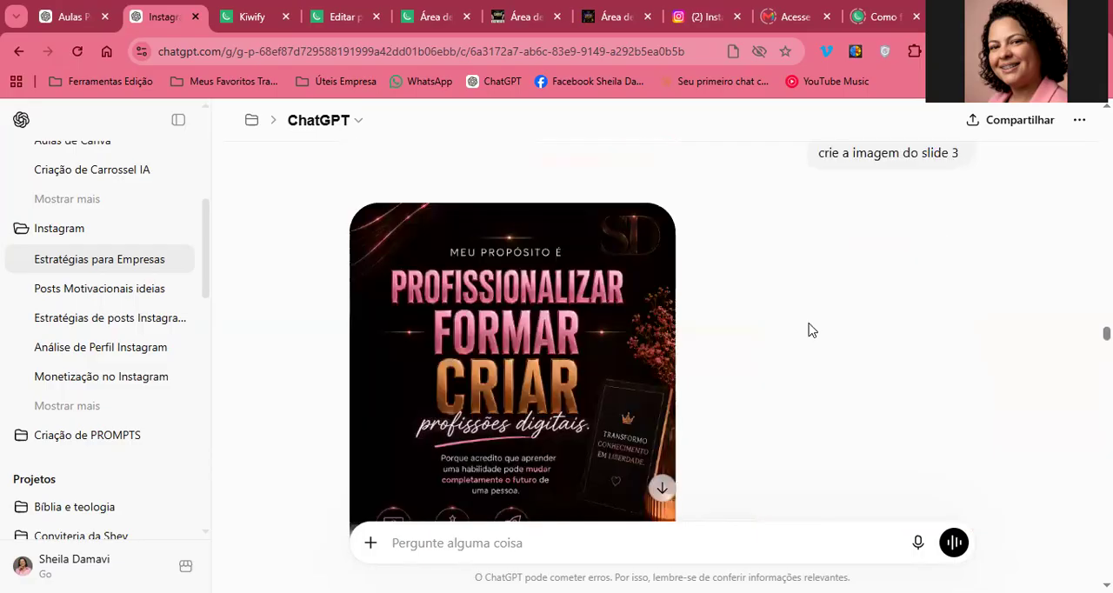
Look back through the conversation, past the slide images and visual identity prompt, to the message requesting the Instagram presentation carousel
scroll(808, 329, up, 10)
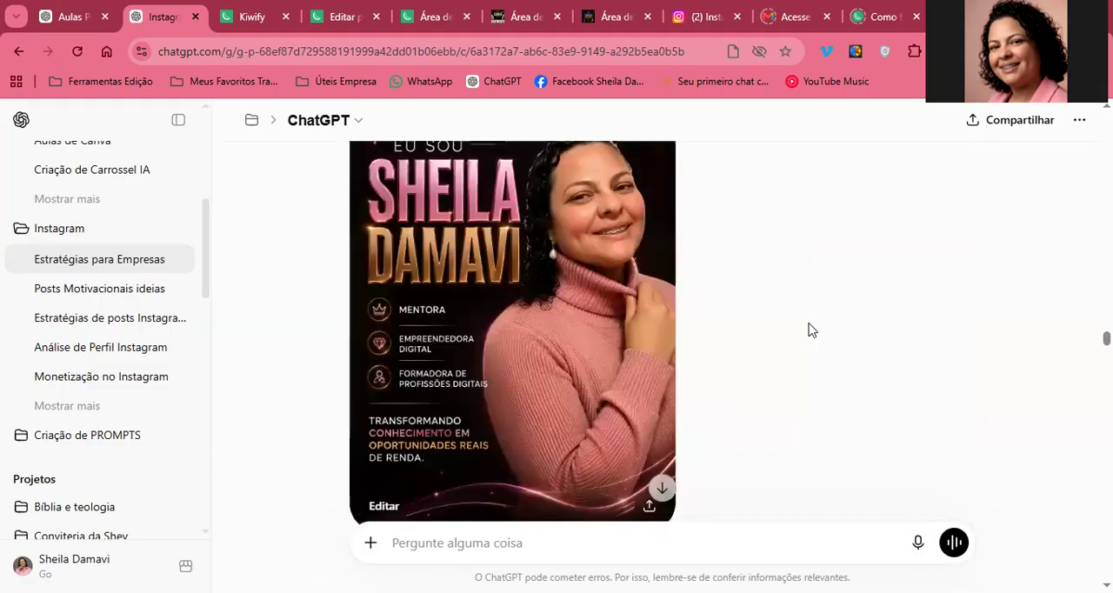
scroll(808, 329, up, 10)
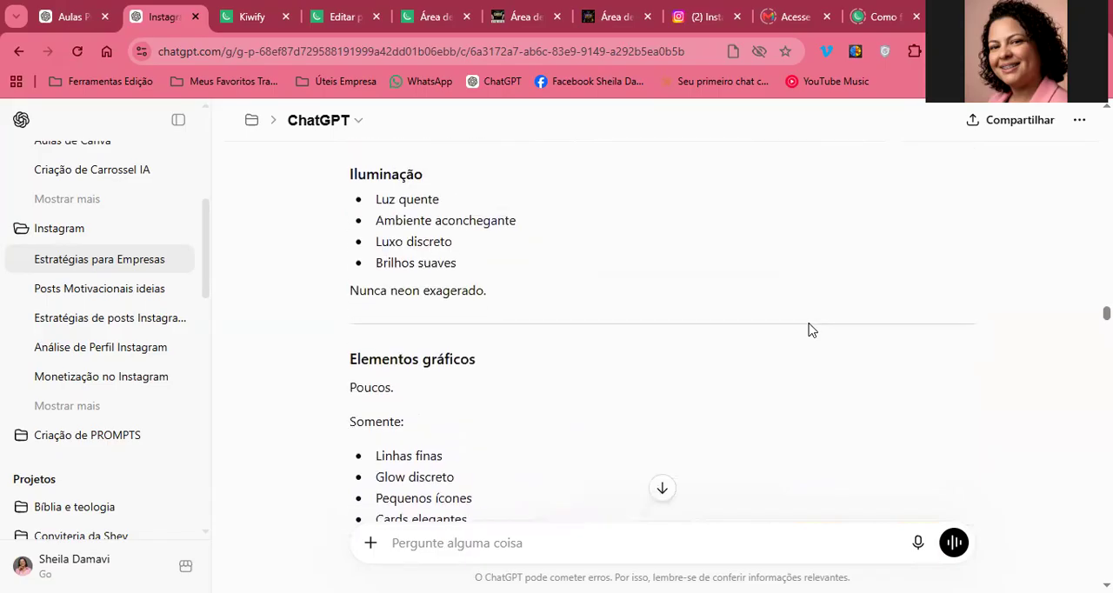
scroll(808, 329, up, 10)
scroll(808, 329, up, 8)
scroll(808, 329, up, 10)
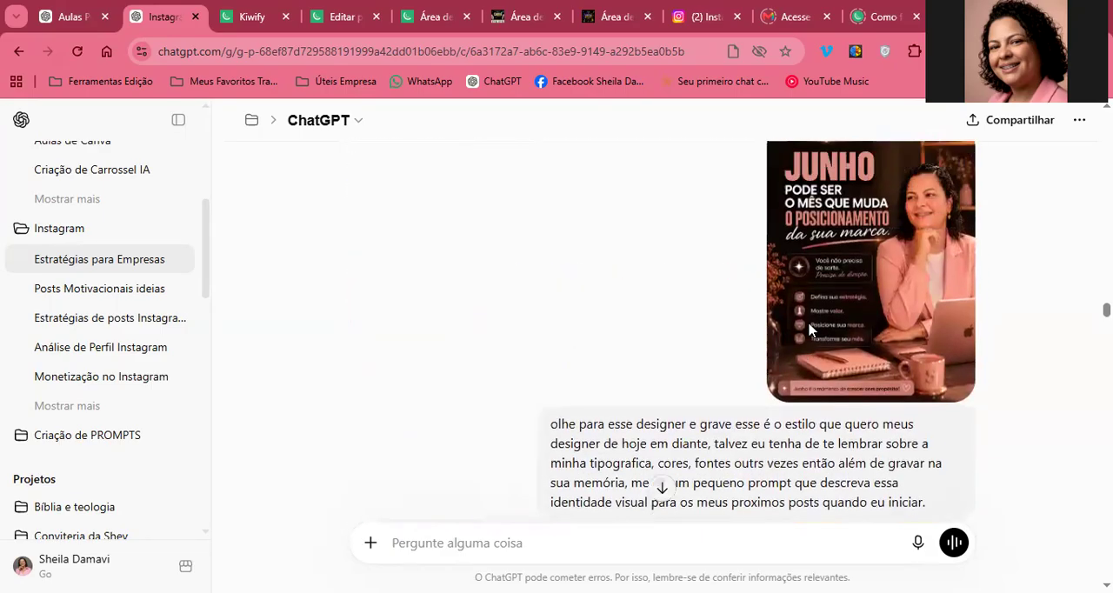
scroll(809, 329, up, 10)
scroll(809, 329, up, 8)
scroll(809, 329, up, 10)
scroll(808, 329, up, 10)
scroll(808, 329, up, 4)
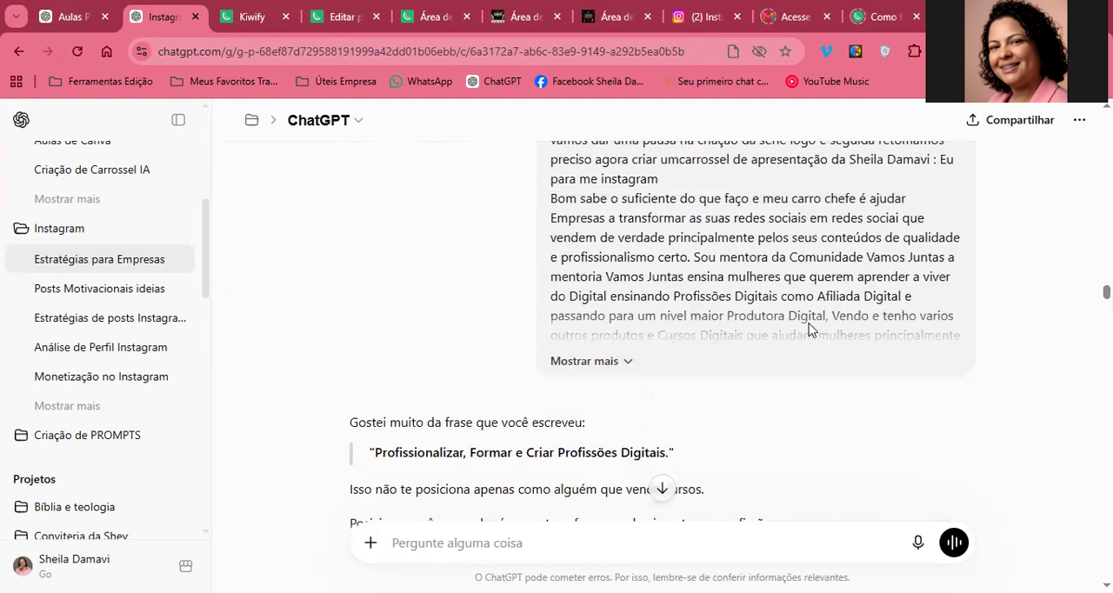
scroll(808, 329, up, 1)
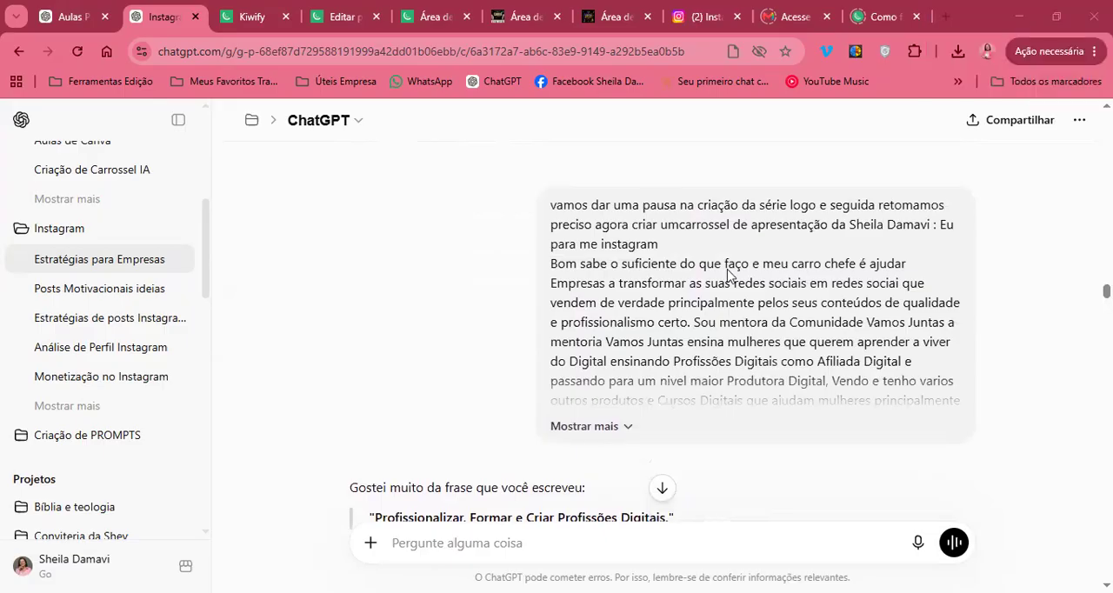
scroll(728, 273, up, 10)
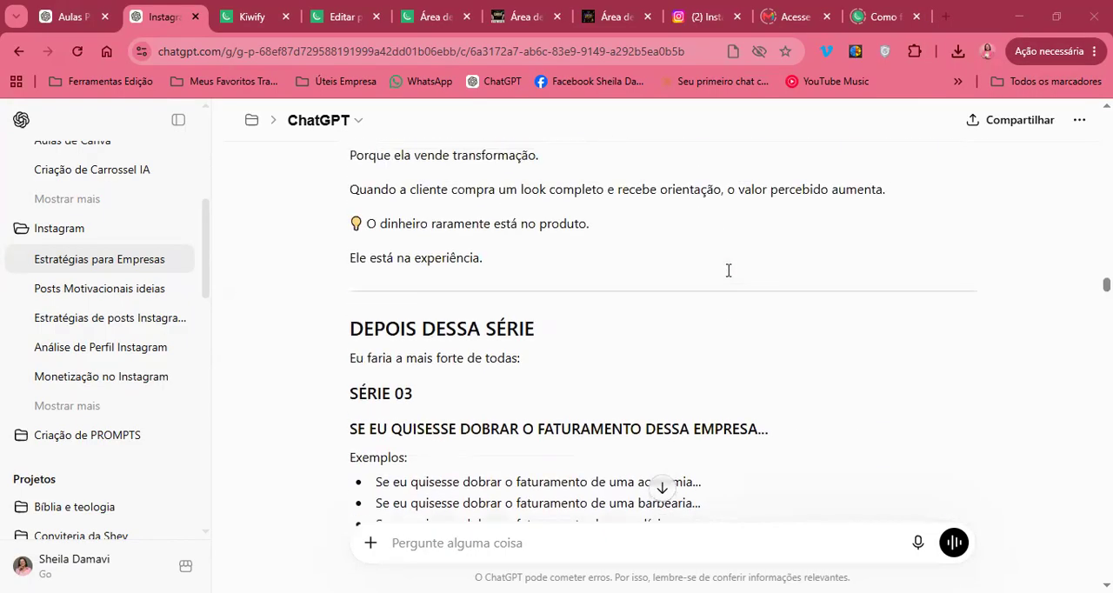
scroll(728, 270, up, 2)
Expand the collapsed message requesting the presentation carousel so its full text can be read
scroll(728, 270, down, 8)
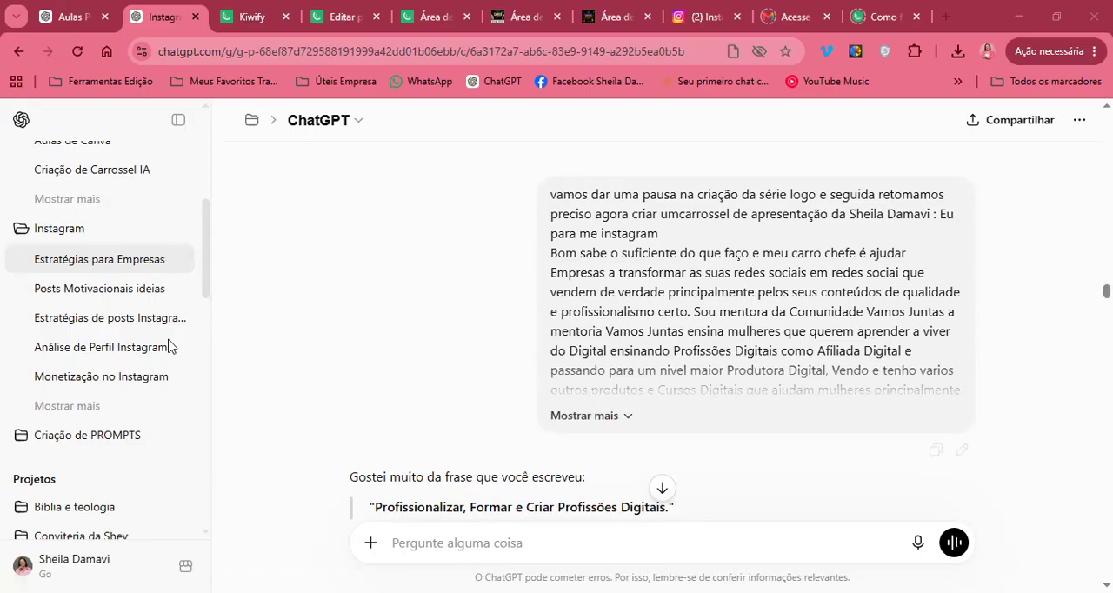
scroll(586, 312, down, 1)
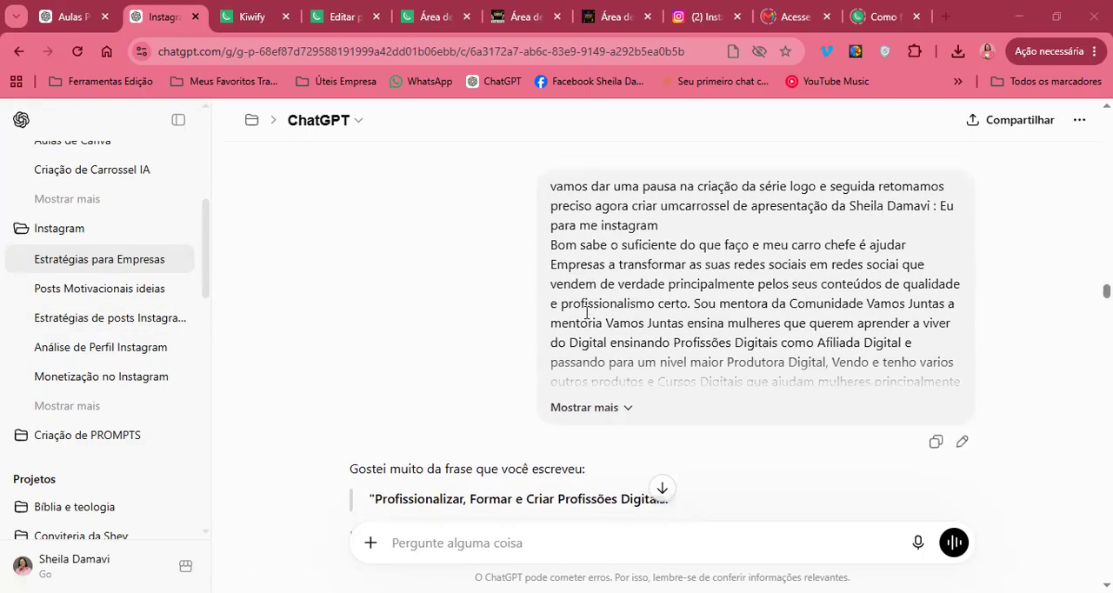
scroll(587, 312, down, 1)
scroll(587, 312, up, 3)
scroll(587, 312, down, 1)
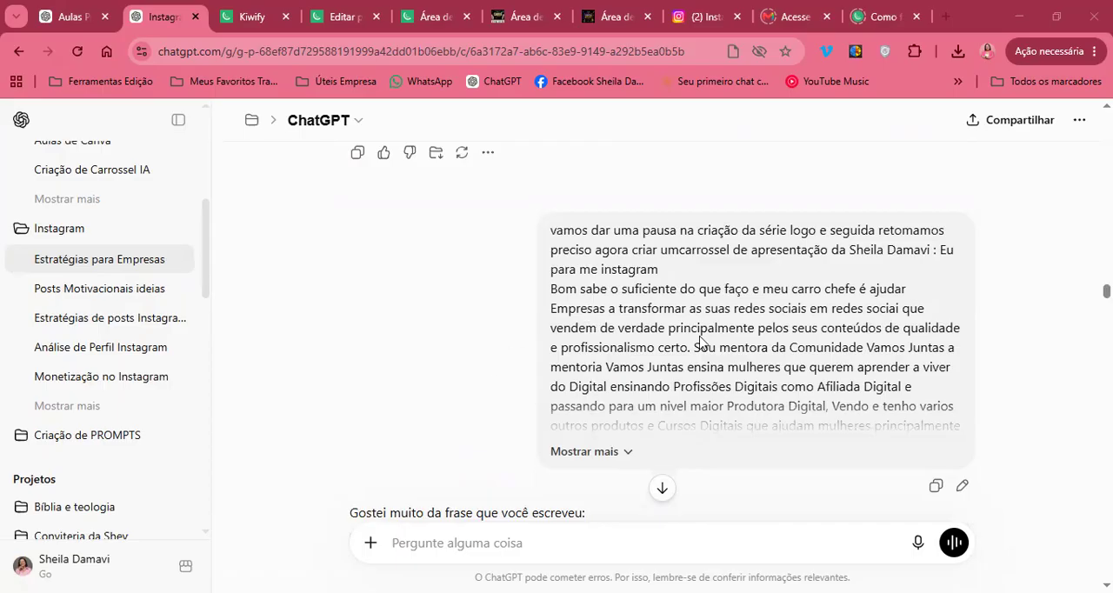
click(627, 452)
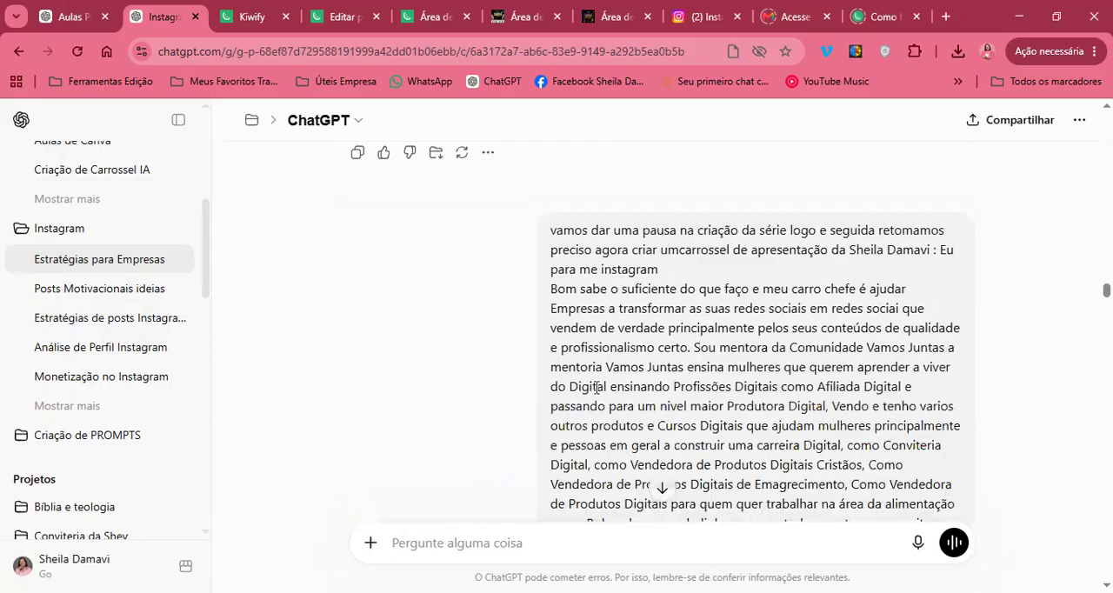
Read the opening of the request, highlighting the lines about pausing the series and creating a presentation carousel
scroll(628, 285, down, 1)
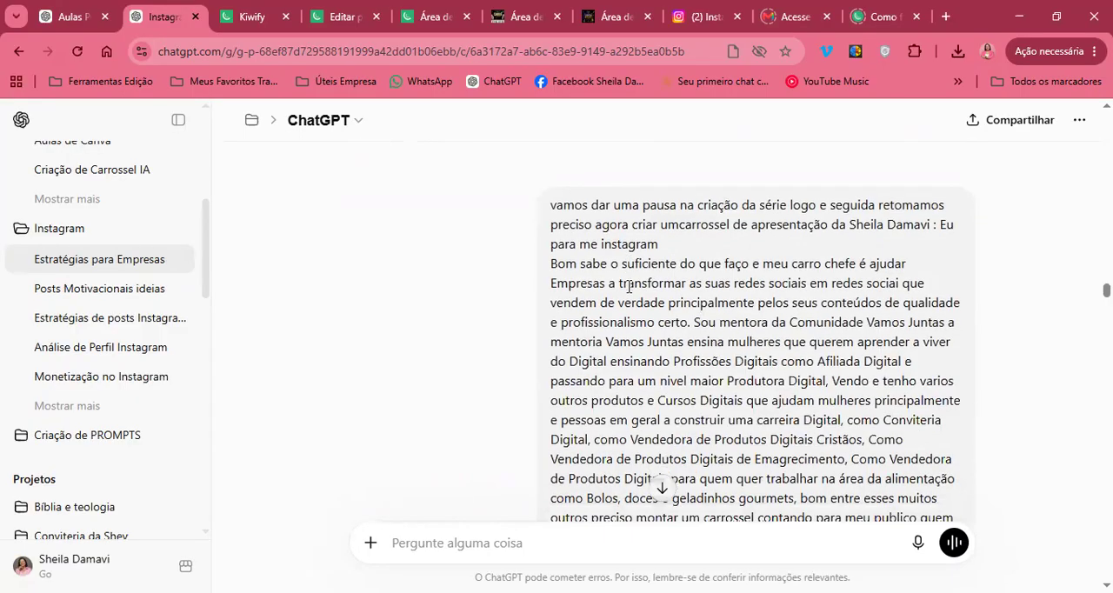
drag(635, 168, 755, 185)
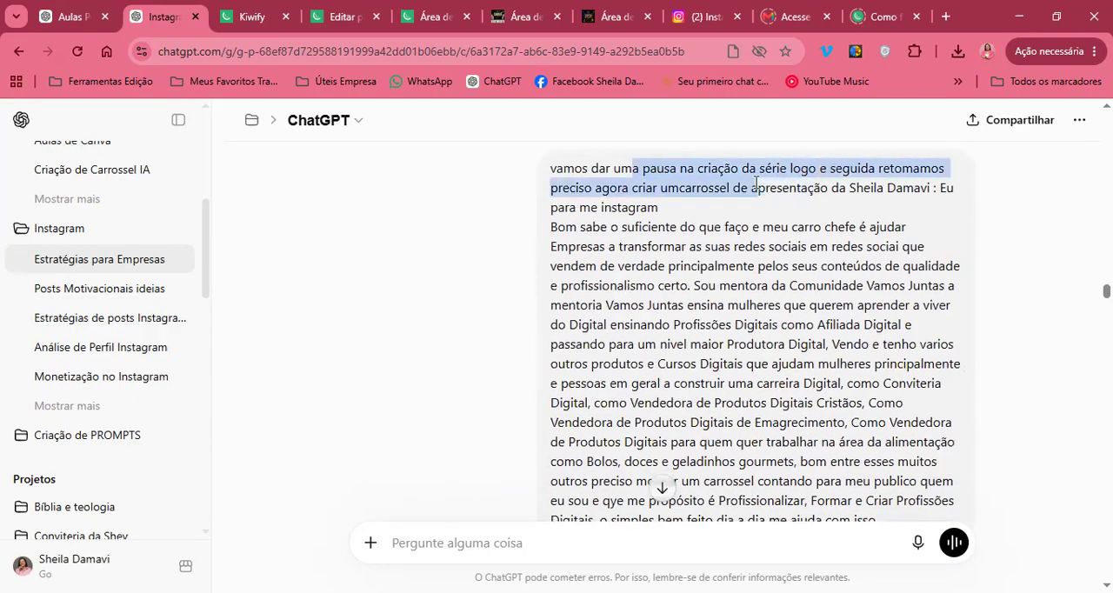
click(755, 184)
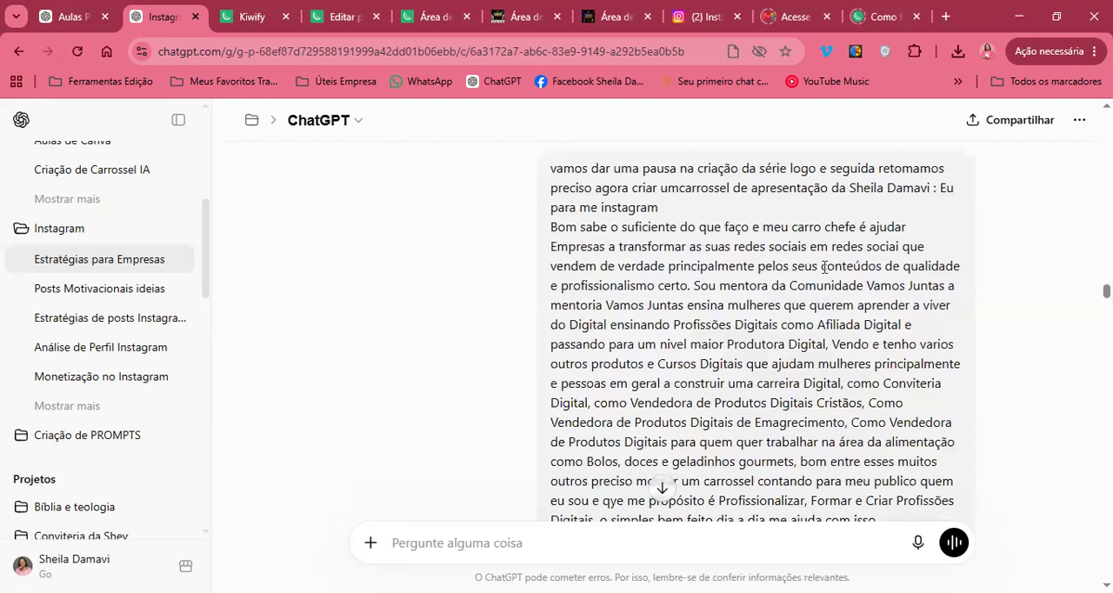
scroll(824, 268, down, 1)
scroll(824, 268, up, 1)
scroll(825, 266, down, 1)
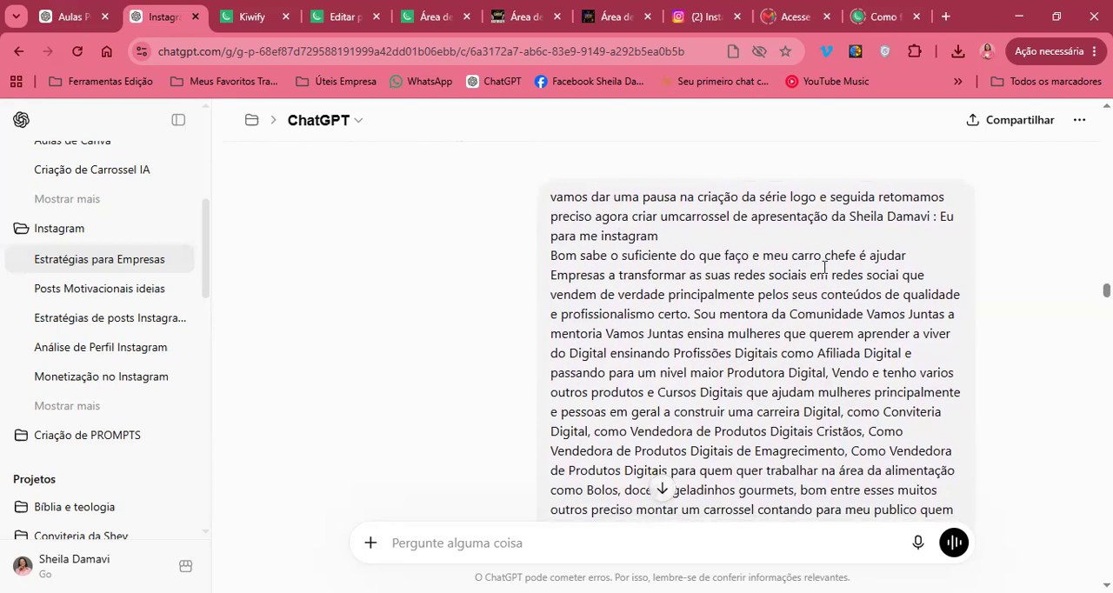
drag(831, 217, 866, 224)
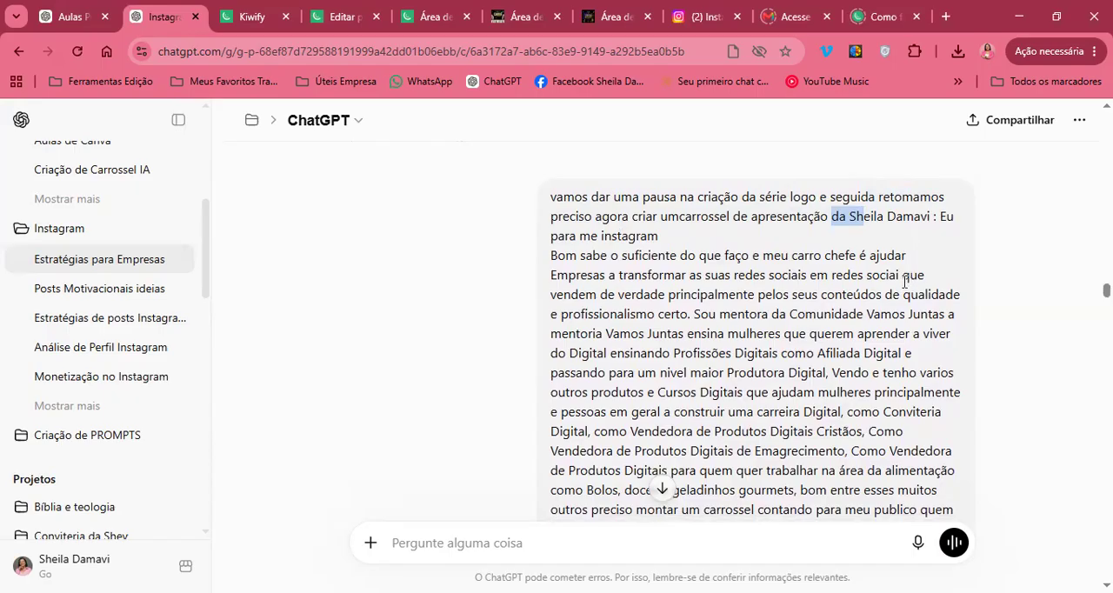
Examine the passage of the request about helping companies turn their social networks into ones that sell, highlighting its lines
scroll(904, 281, down, 1)
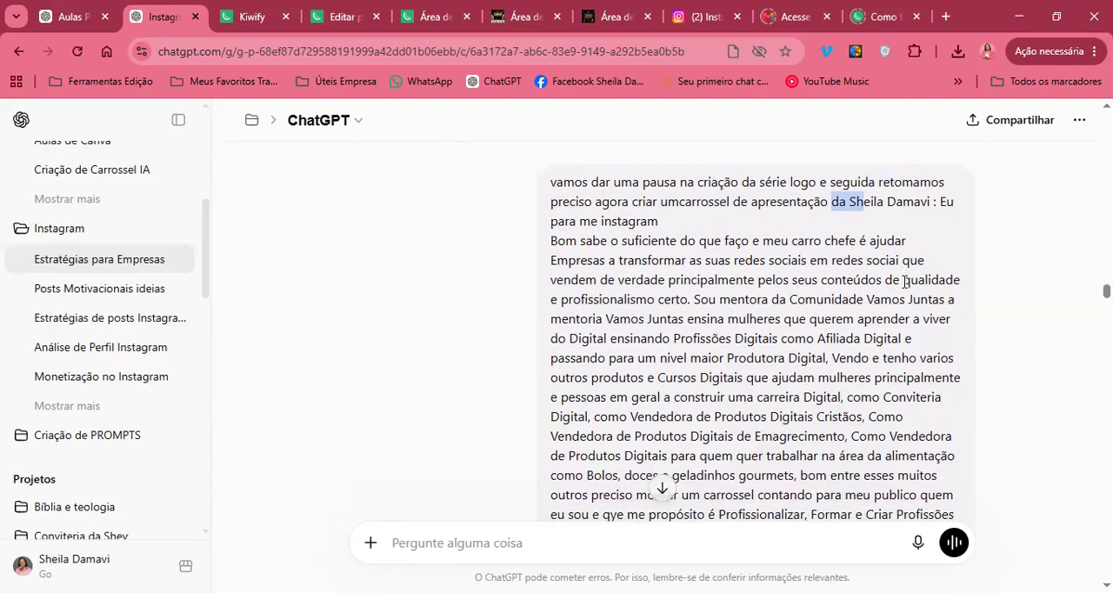
scroll(904, 282, down, 1)
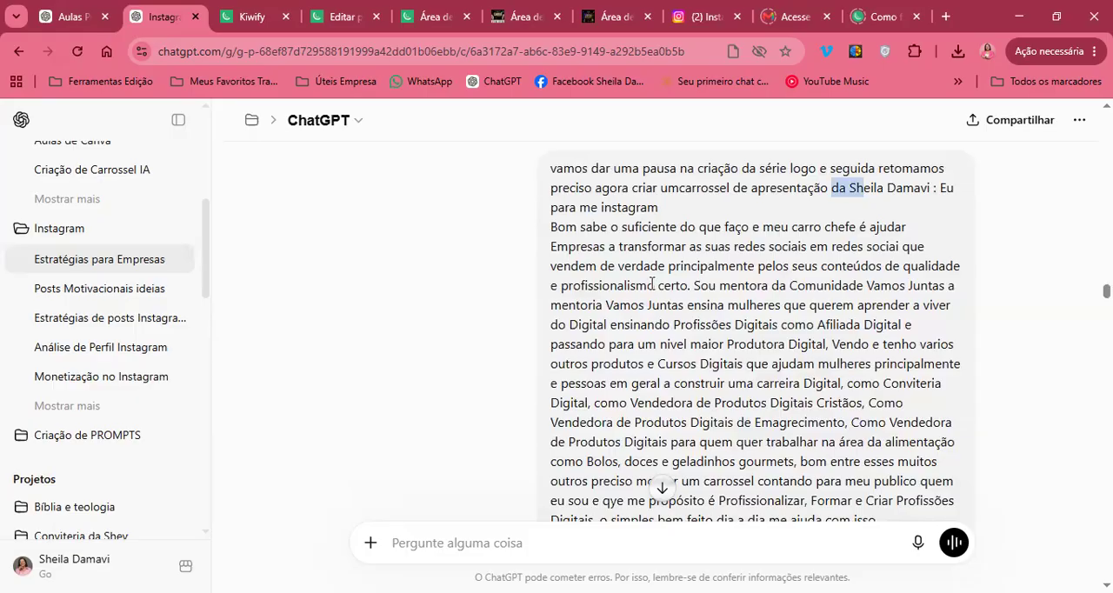
click(650, 285)
drag(558, 226, 696, 280)
click(695, 281)
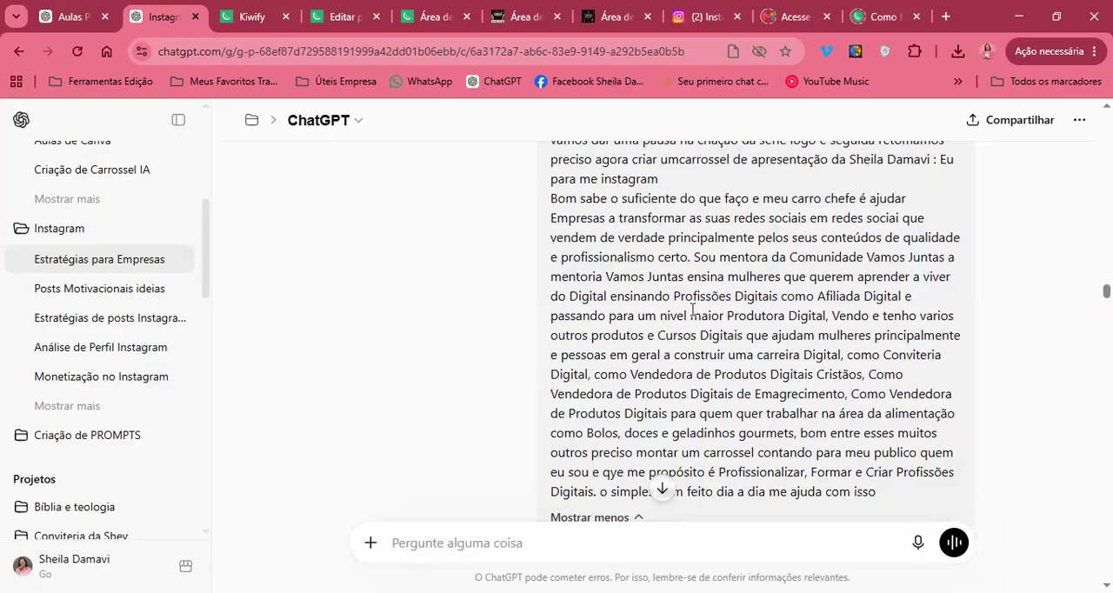
scroll(728, 212, down, 1)
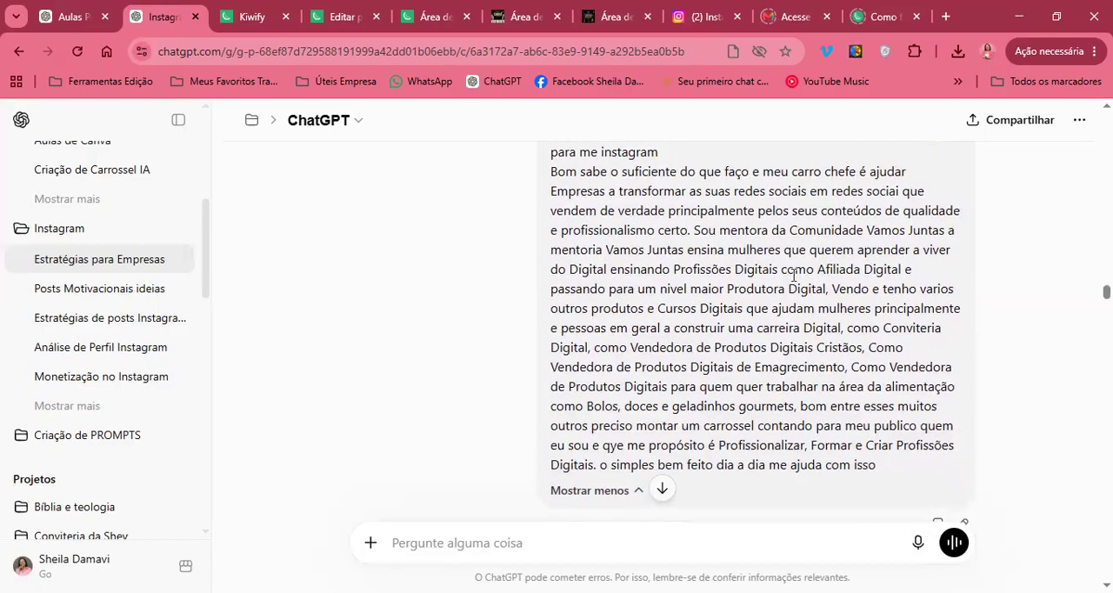
scroll(793, 275, up, 1)
drag(550, 253, 815, 286)
drag(839, 252, 810, 327)
click(810, 327)
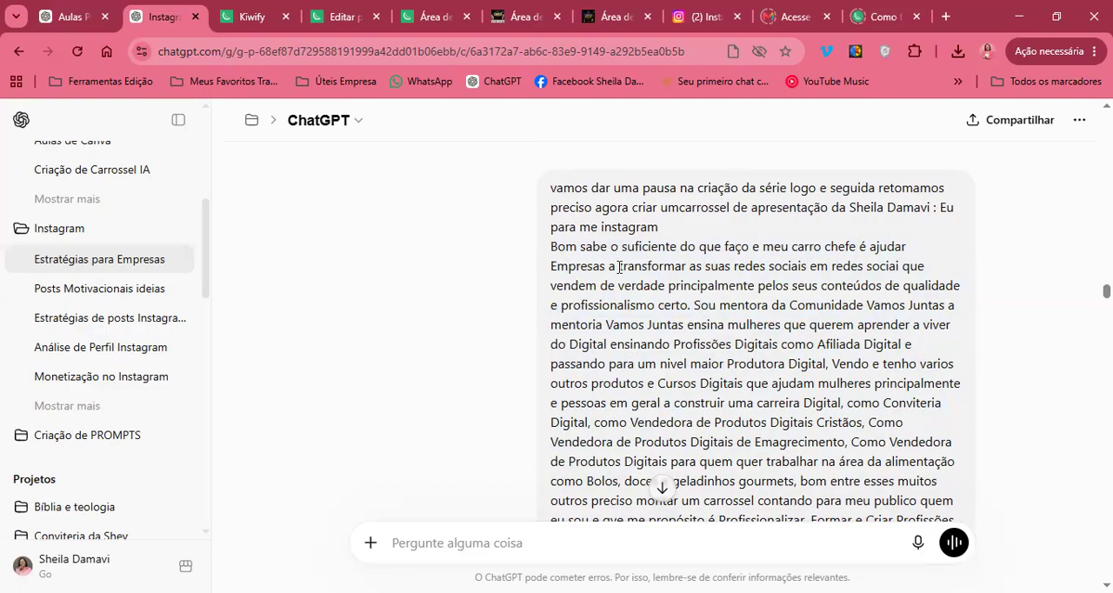
Examine the passage about mentoring in the Comunidade Vamos Juntas and teaching digital professions, highlighting its sentence
scroll(618, 267, down, 1)
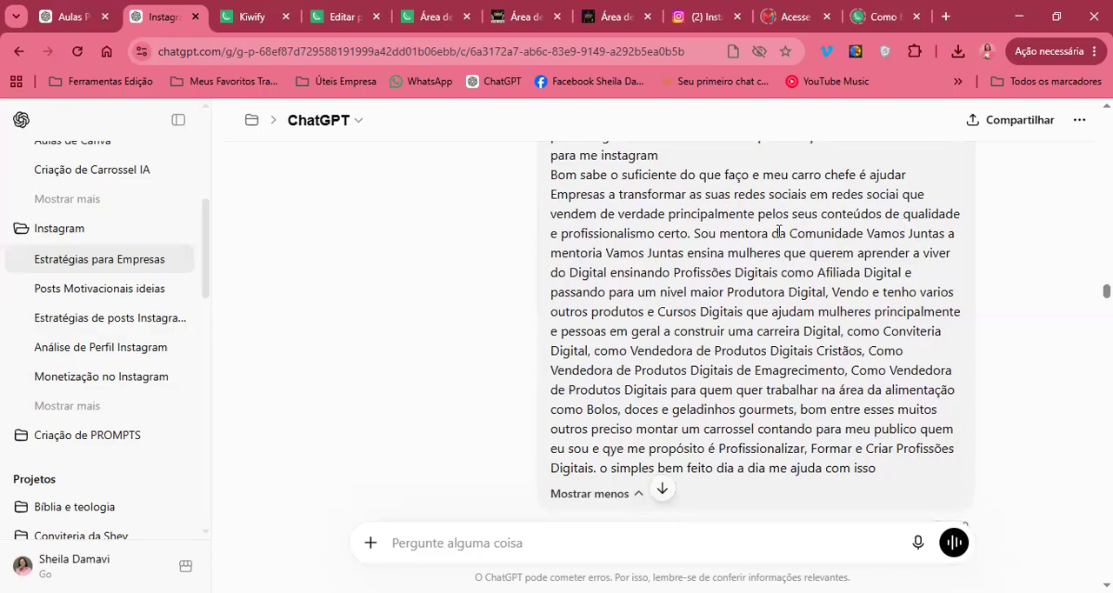
scroll(778, 231, down, 1)
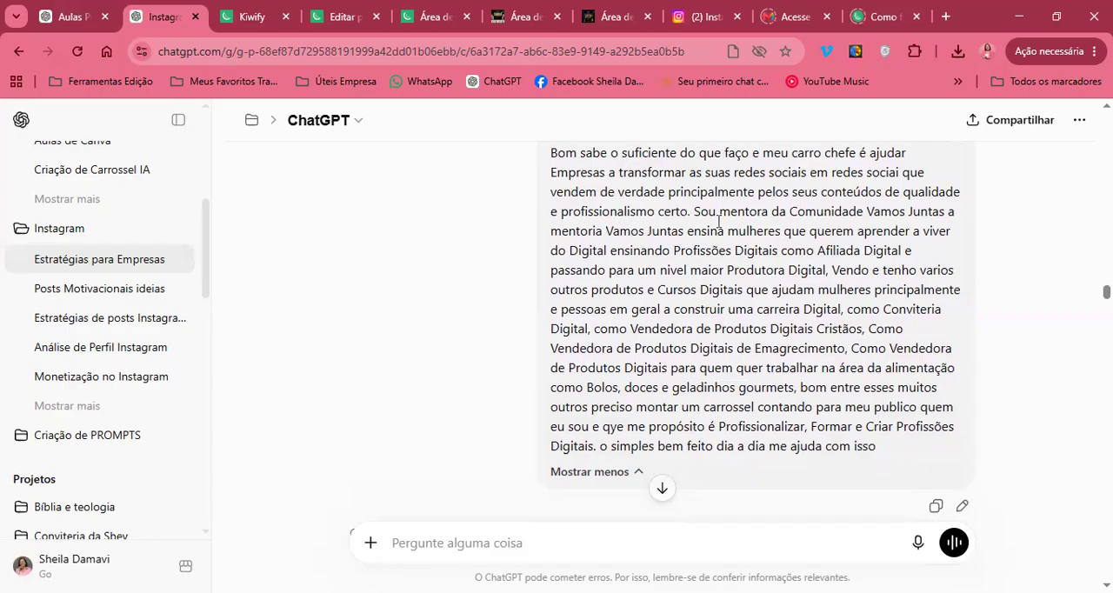
double_click(679, 211)
scroll(680, 211, up, 1)
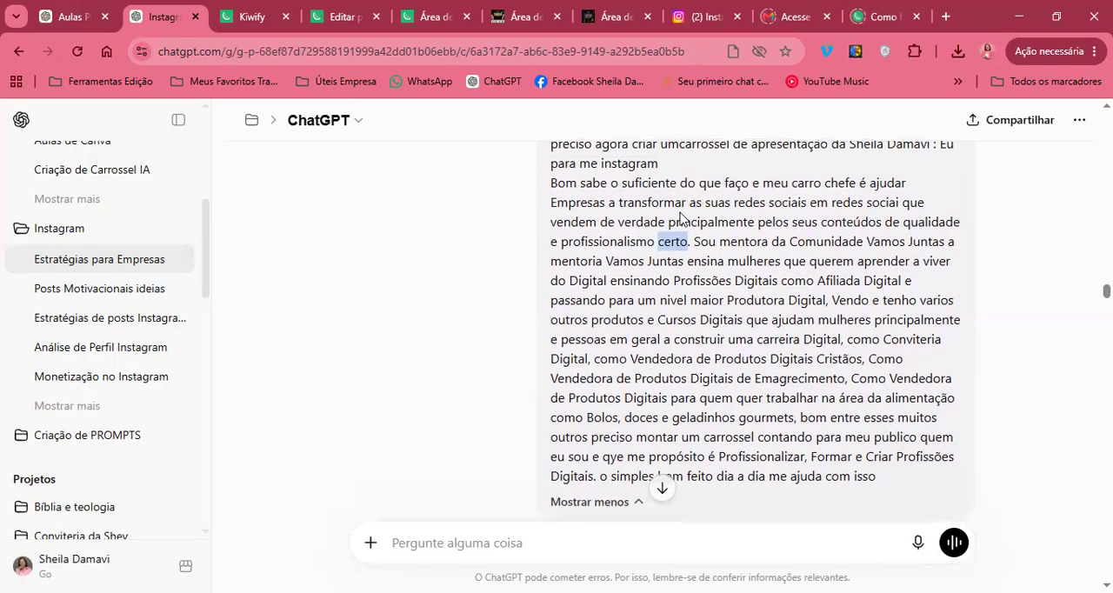
click(741, 258)
double_click(698, 241)
click(698, 242)
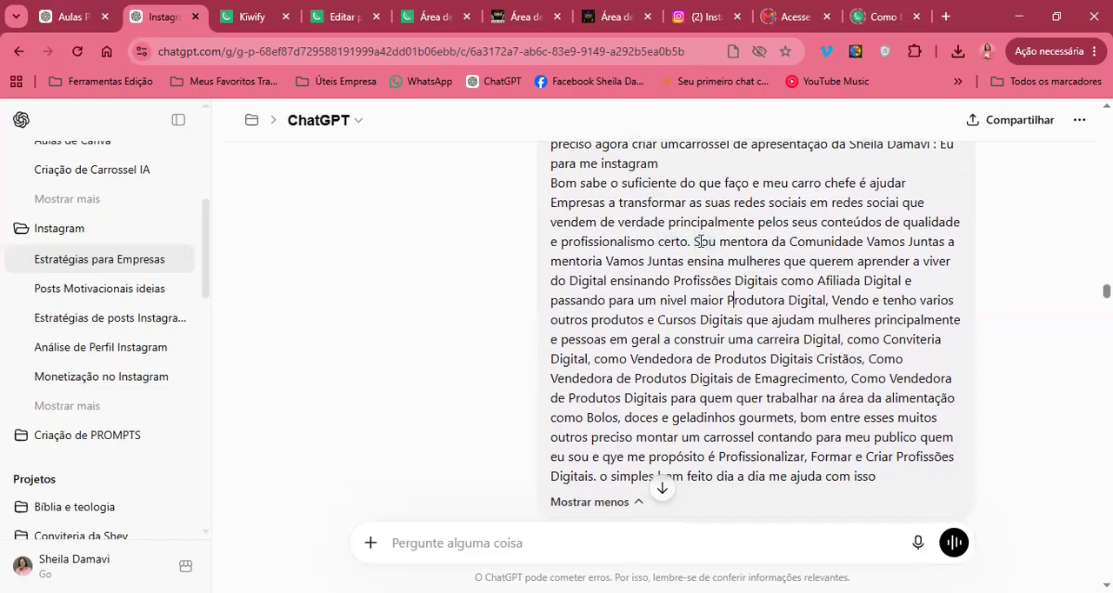
drag(696, 241, 736, 285)
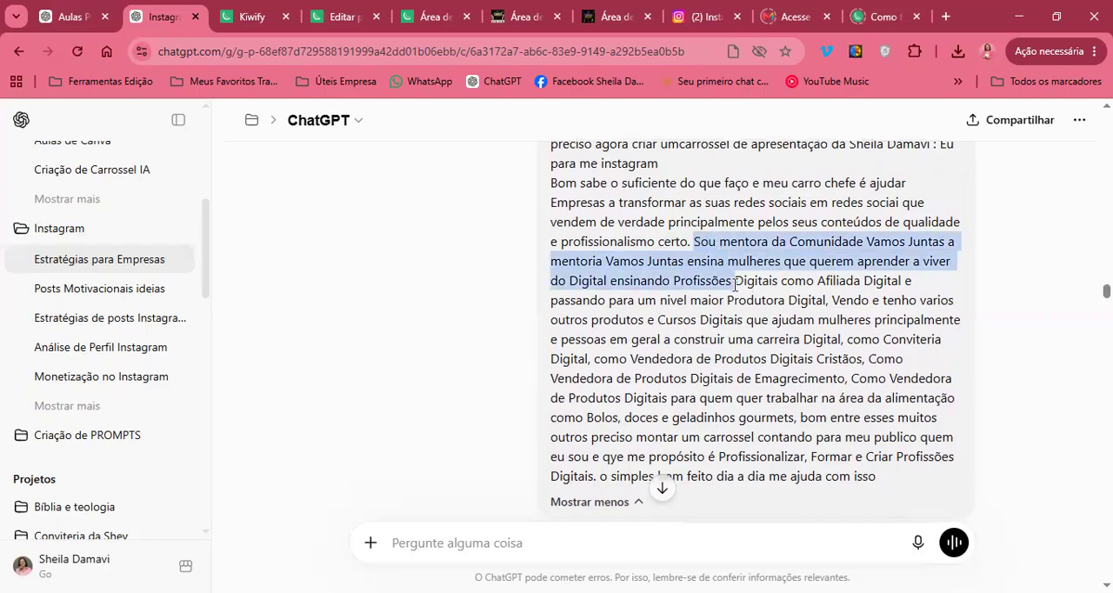
click(768, 275)
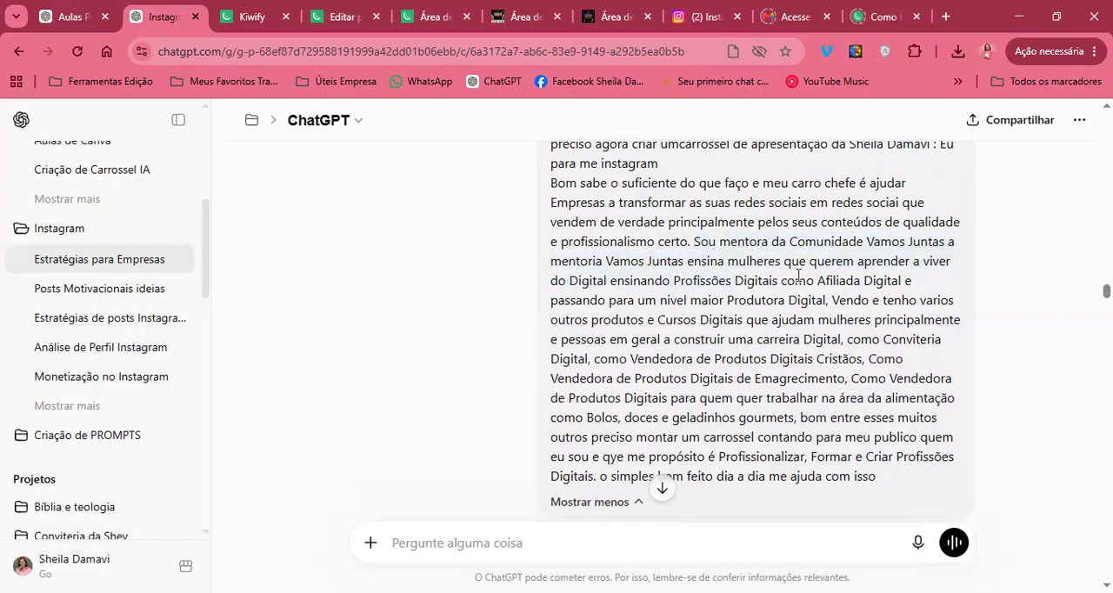
Read the list of digital products and courses, highlighting "preciso montar um carrossel" in the request's closing lines
scroll(797, 275, down, 1)
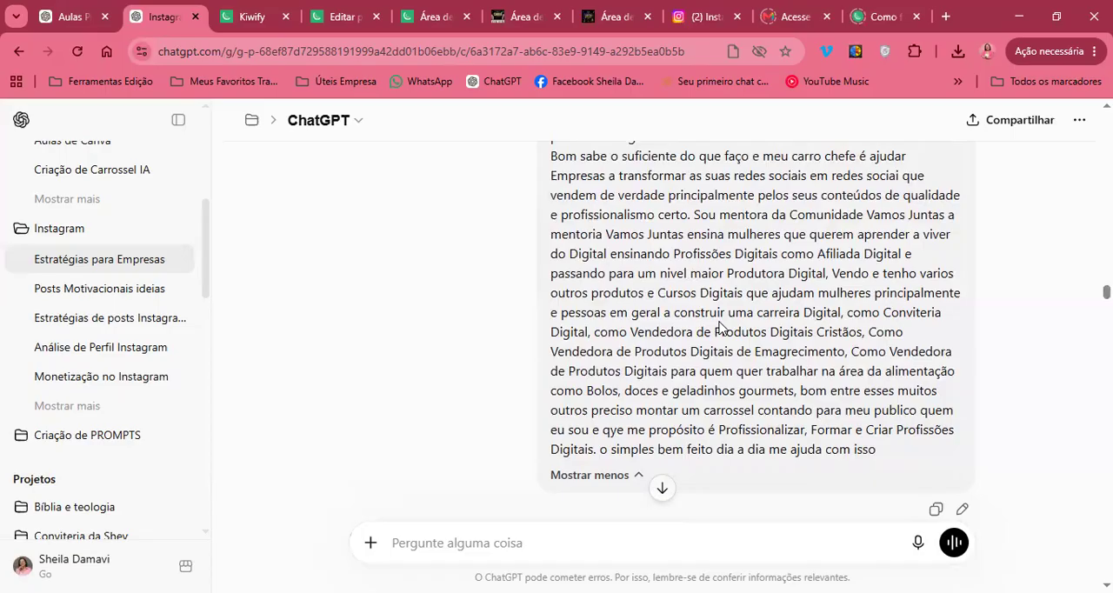
scroll(718, 323, down, 1)
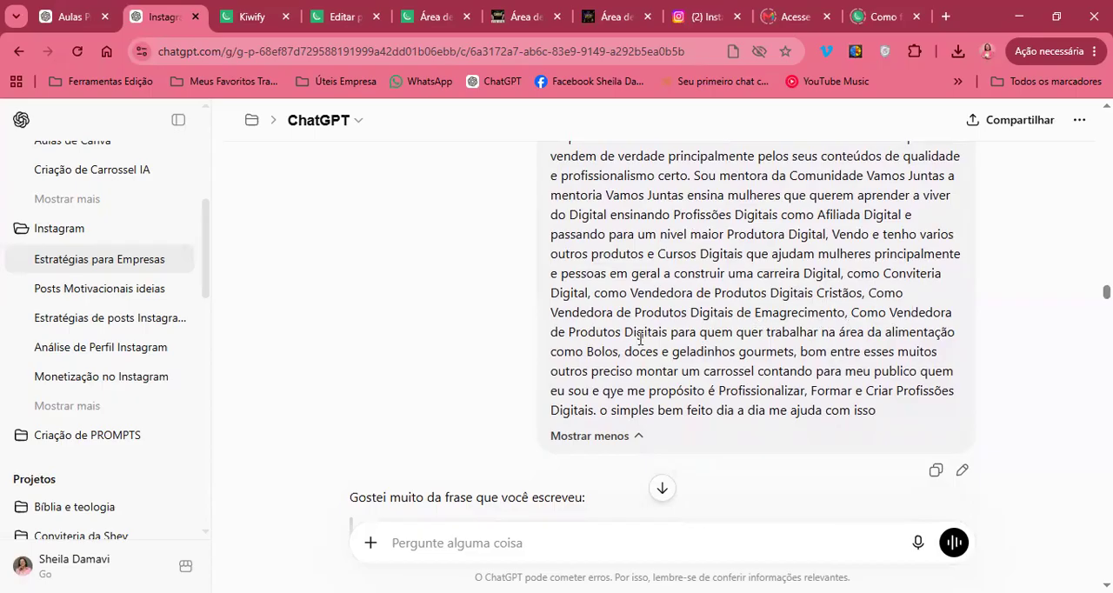
scroll(675, 350, down, 1)
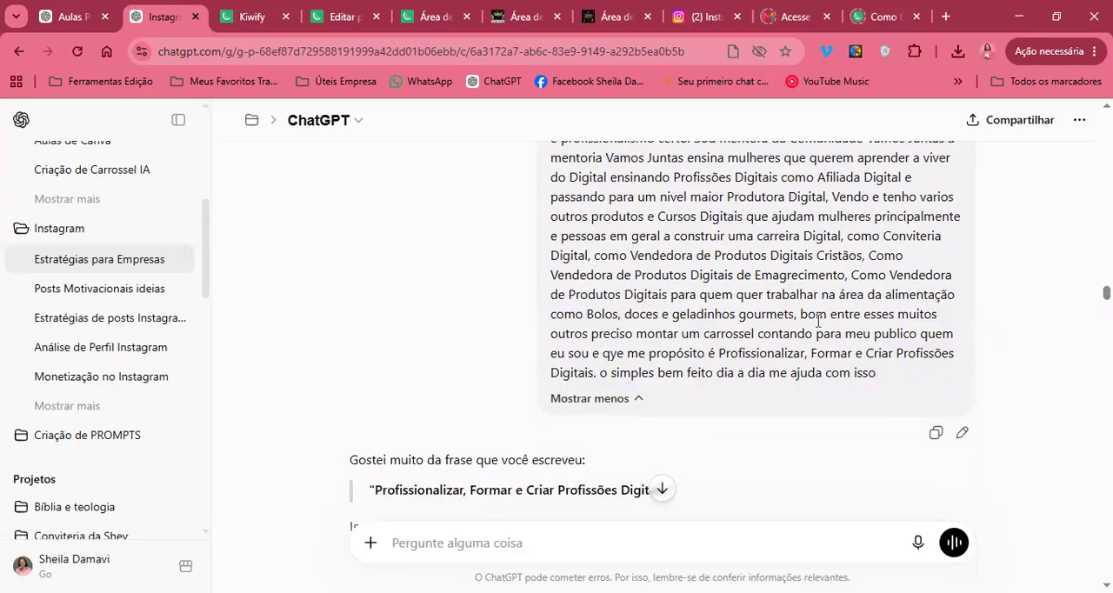
drag(615, 329, 698, 336)
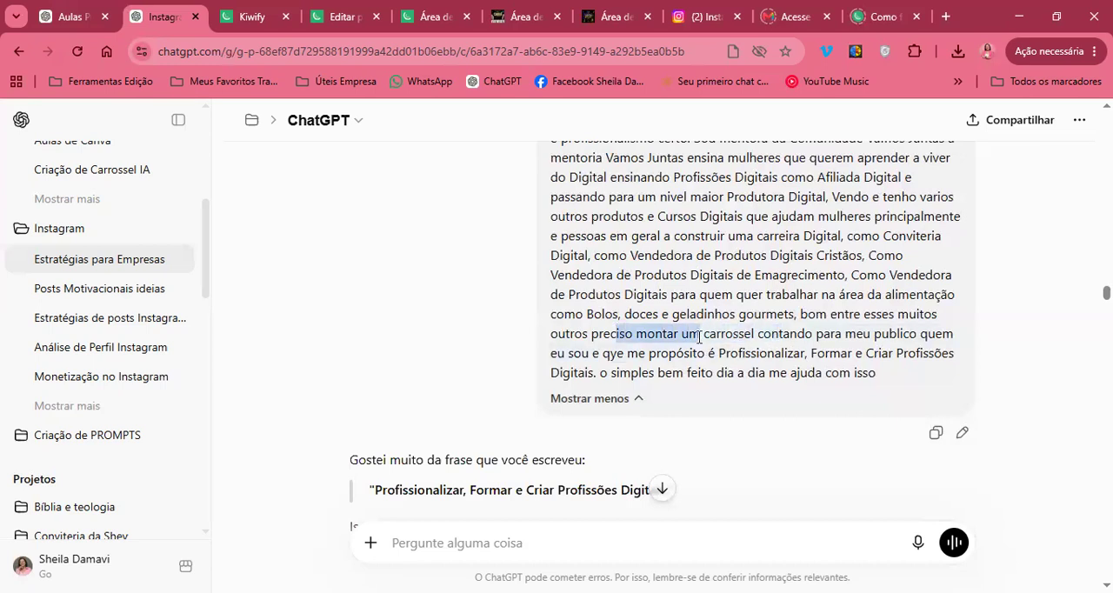
click(766, 346)
scroll(767, 346, down, 1)
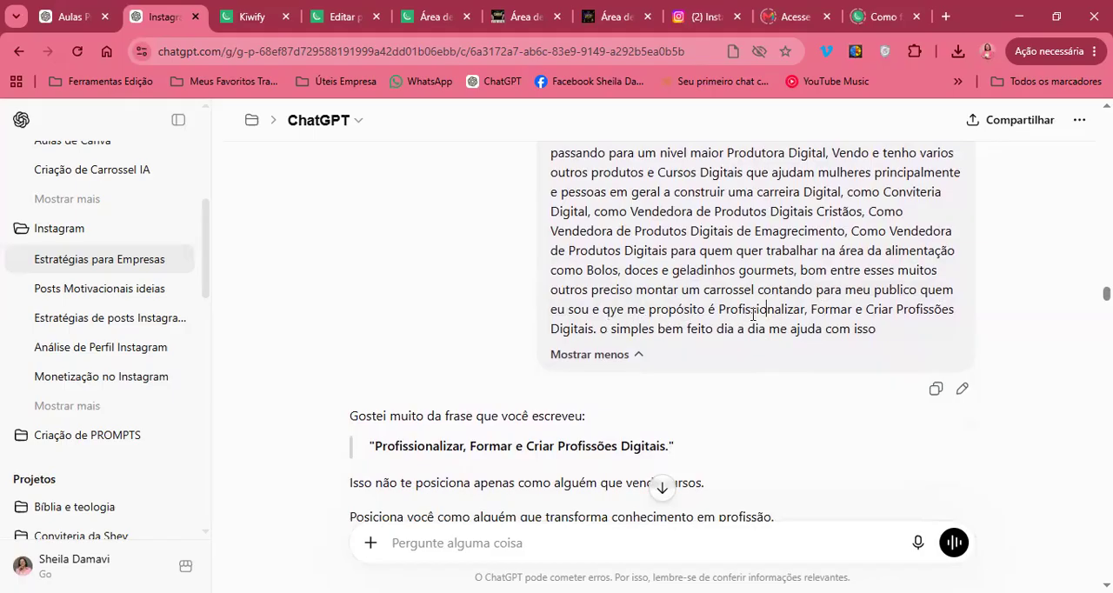
Read the end of the request and the start of the reply, down to the carousel's Slide 1 (Capa) heading
scroll(783, 315, down, 1)
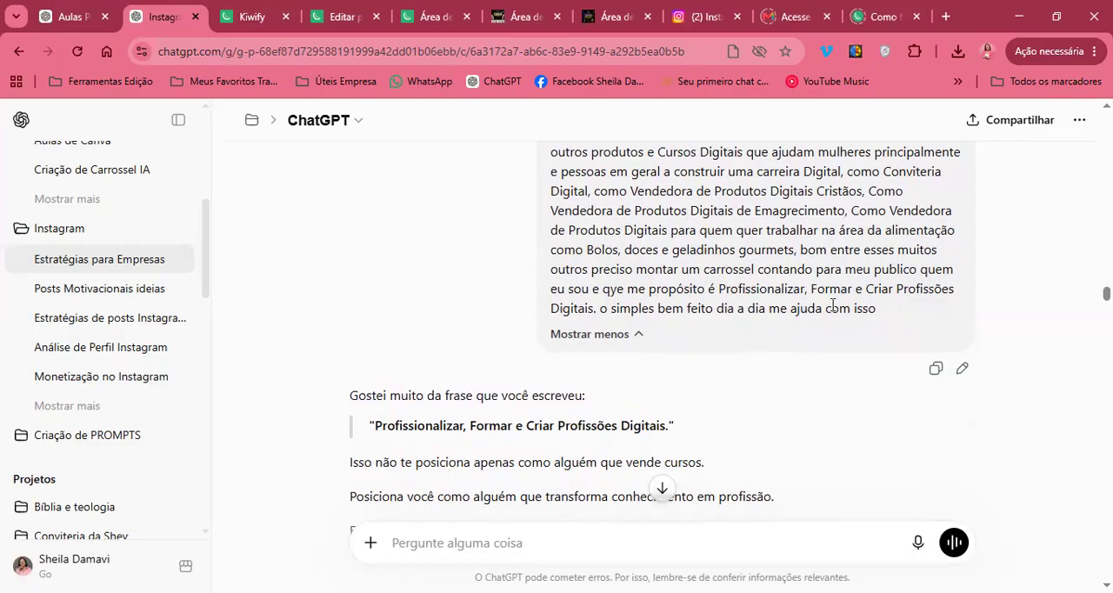
scroll(869, 295, down, 4)
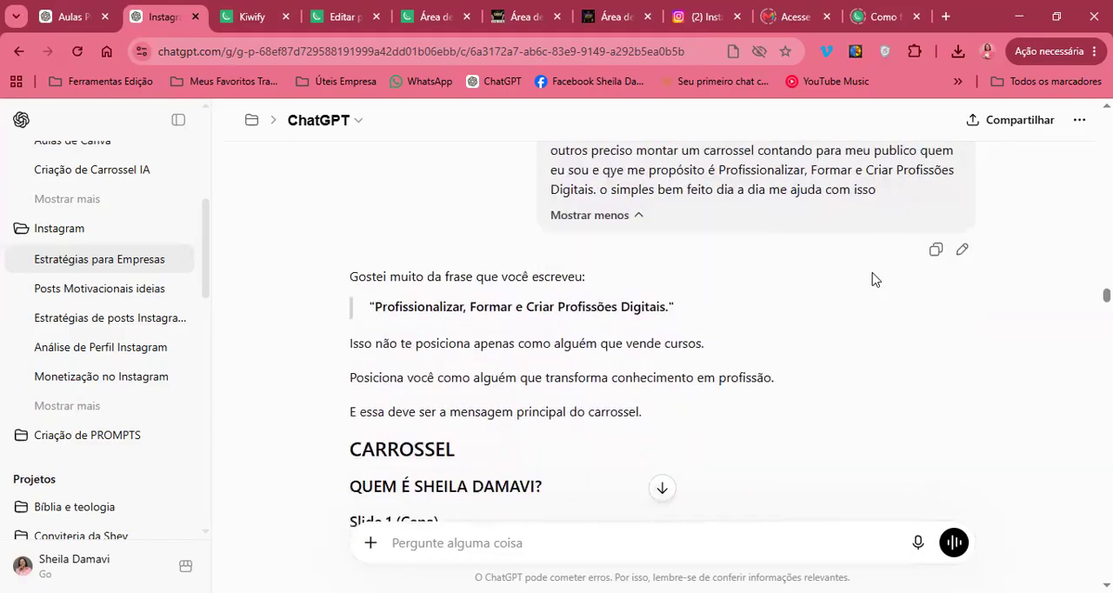
scroll(874, 279, up, 1)
scroll(875, 279, down, 1)
scroll(874, 279, up, 1)
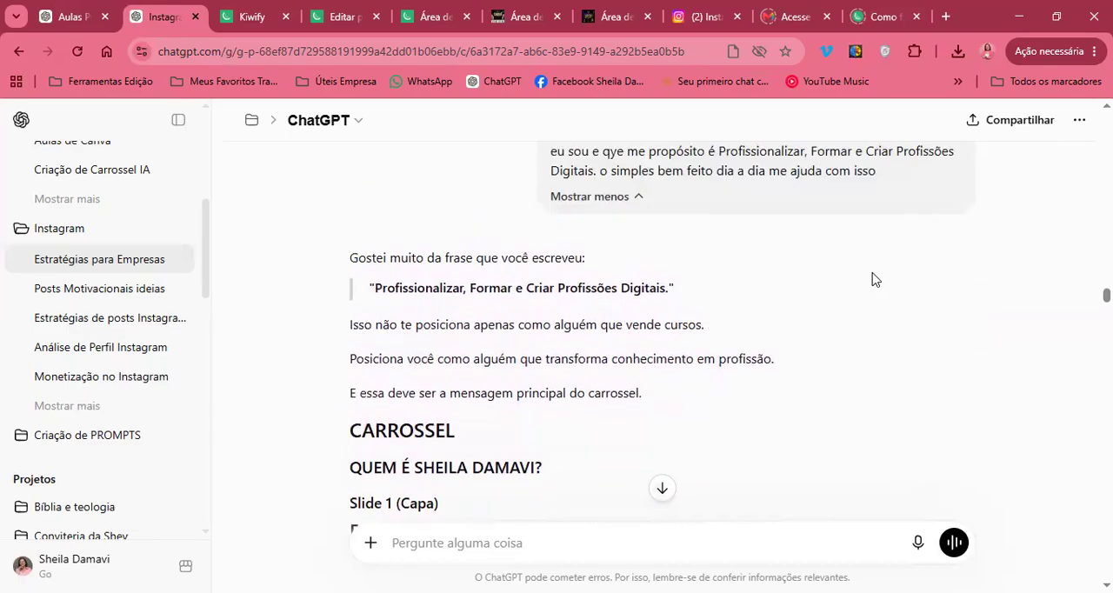
scroll(874, 279, down, 1)
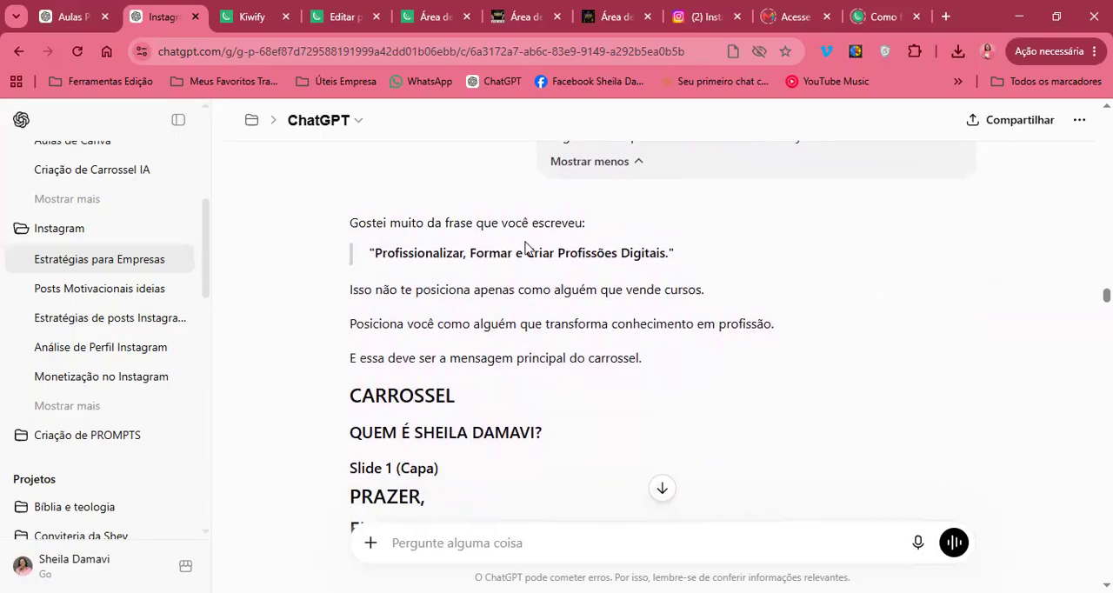
Read the reply's opening lines about positioning, highlighting the quoted phrase "Profissionalizar, Formar e Criar Profissões Digitais."
drag(389, 253, 596, 255)
click(580, 275)
click(524, 336)
scroll(524, 341, down, 1)
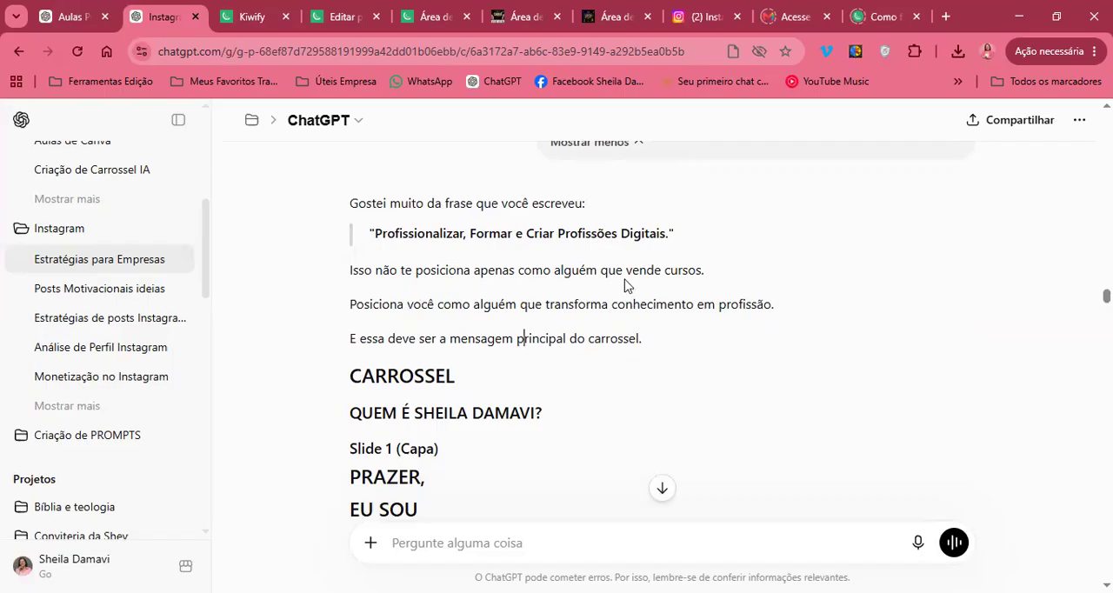
scroll(561, 301, down, 1)
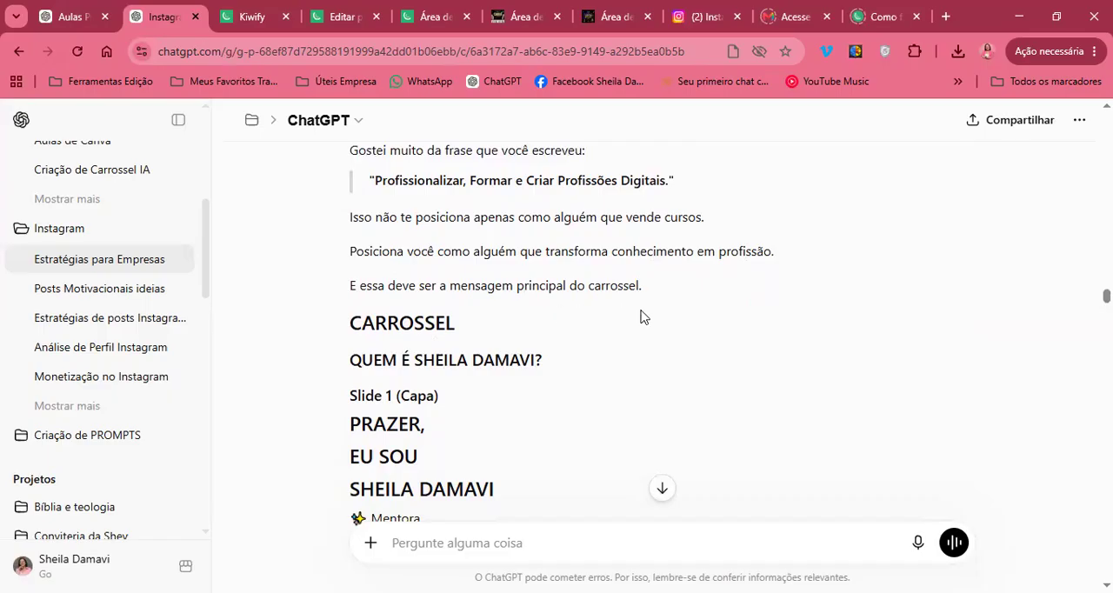
scroll(640, 316, down, 1)
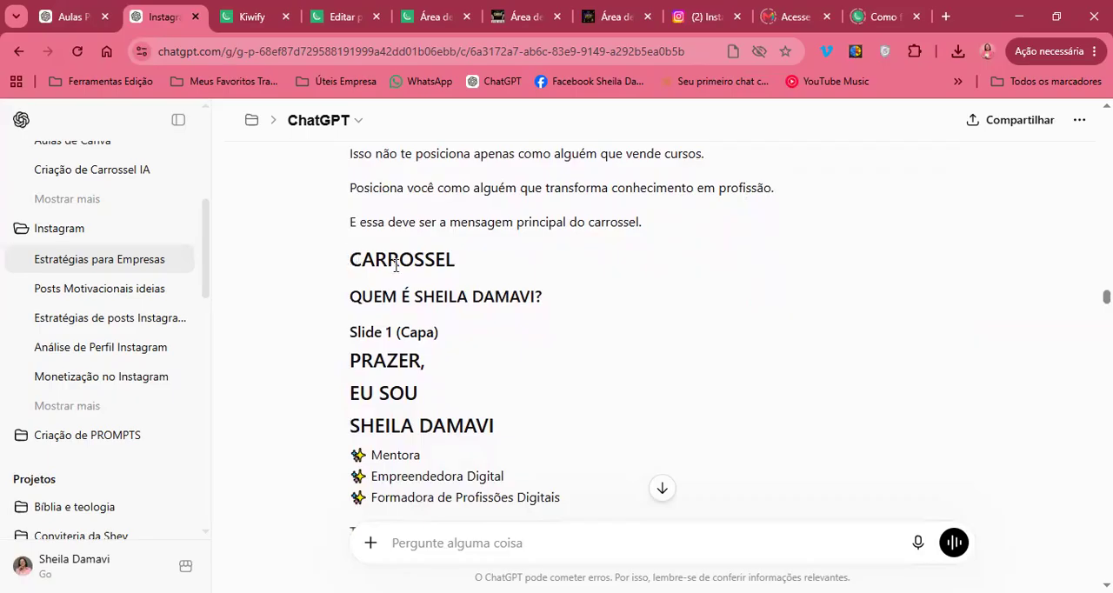
Examine the Slide 1 (Capa) text, highlighting the list of professional roles and reading down to the featured photo note
scroll(397, 271, down, 1)
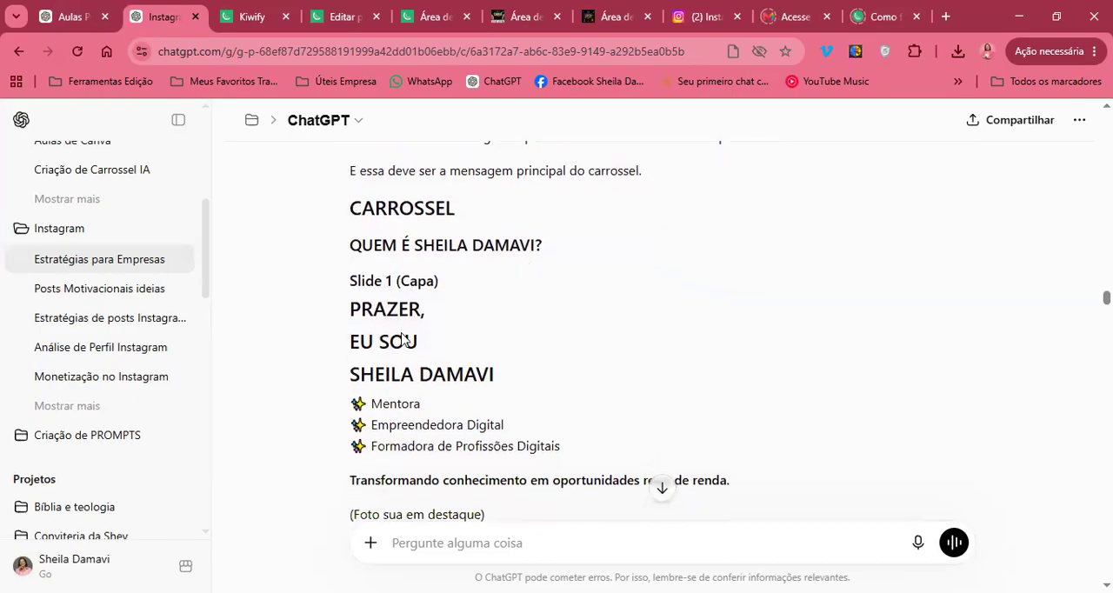
scroll(400, 341, down, 1)
drag(439, 231, 438, 292)
scroll(409, 278, down, 2)
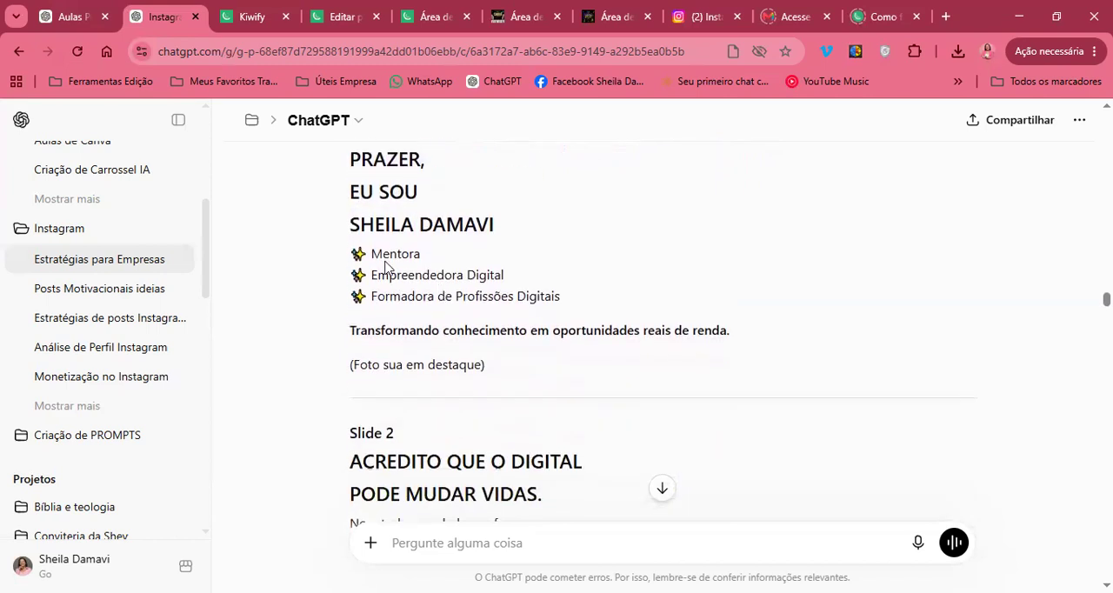
drag(359, 253, 435, 268)
click(493, 270)
click(574, 304)
scroll(574, 301, down, 1)
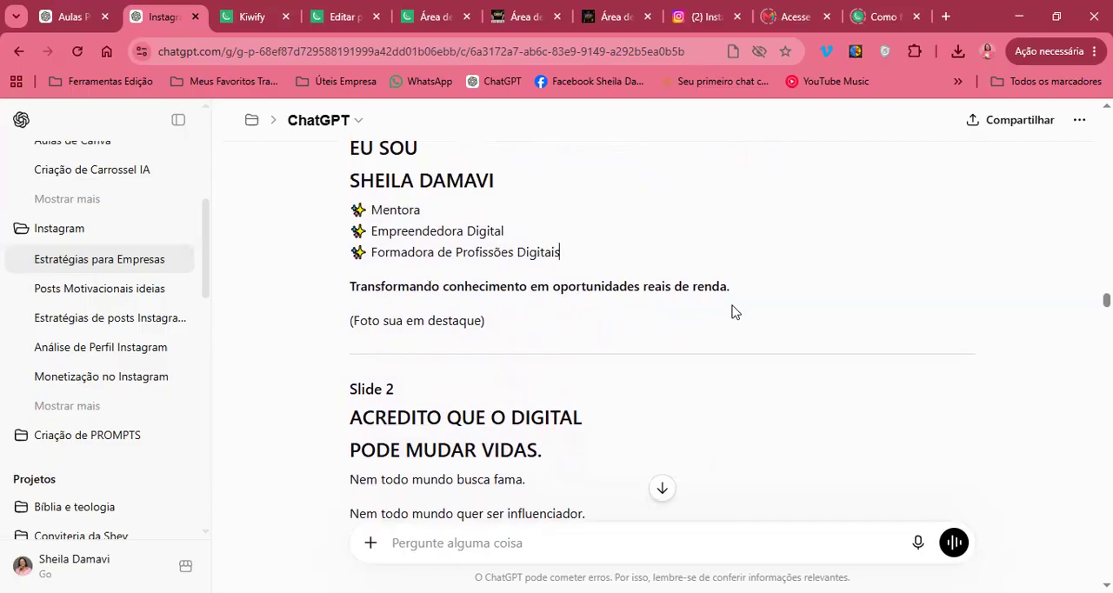
scroll(753, 303, down, 1)
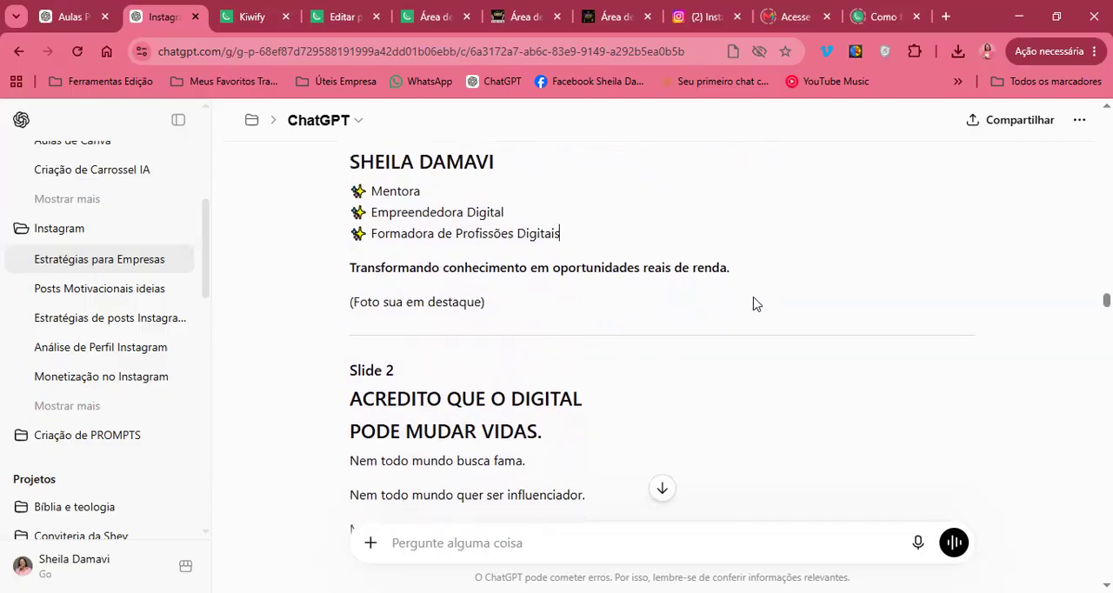
Skim the carousel from Slide 2 through the closing question to the reply's palette, typography and photo guidance
scroll(754, 303, down, 1)
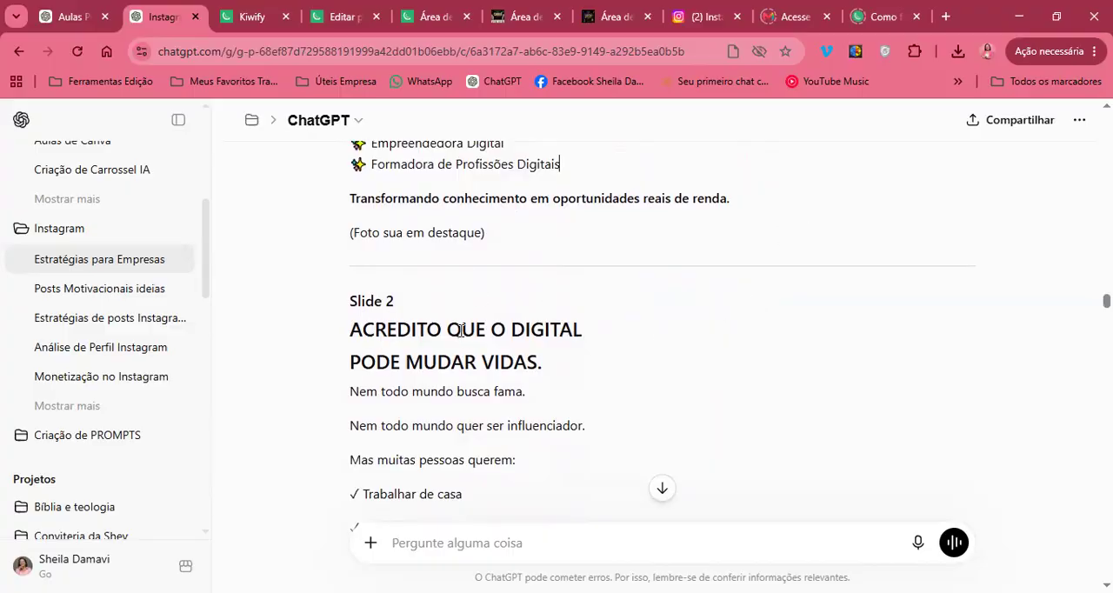
scroll(484, 320, down, 1)
scroll(452, 330, up, 1)
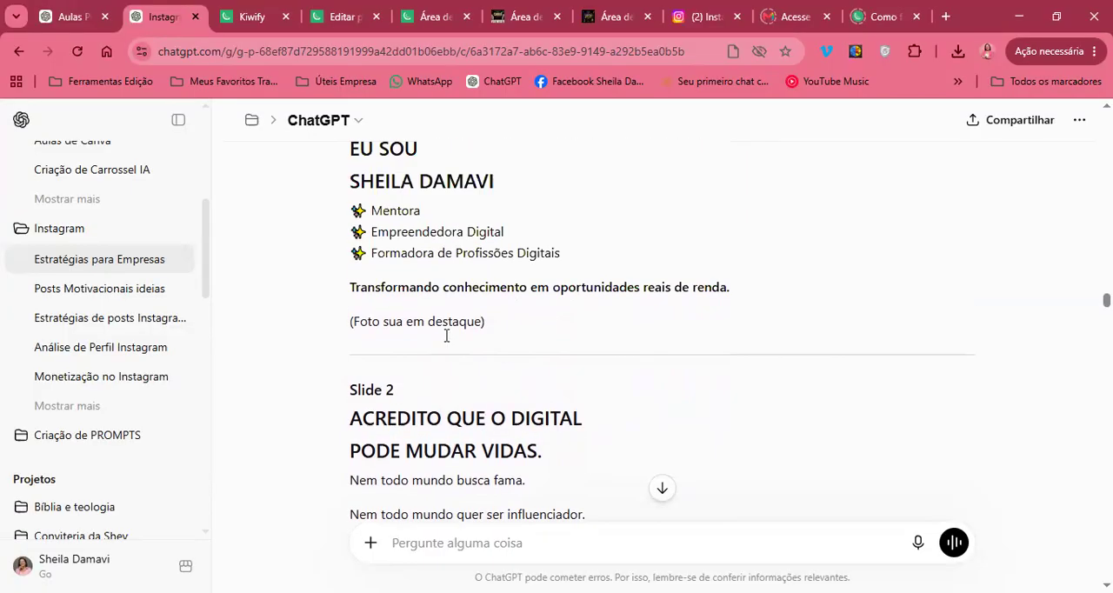
scroll(446, 335, down, 10)
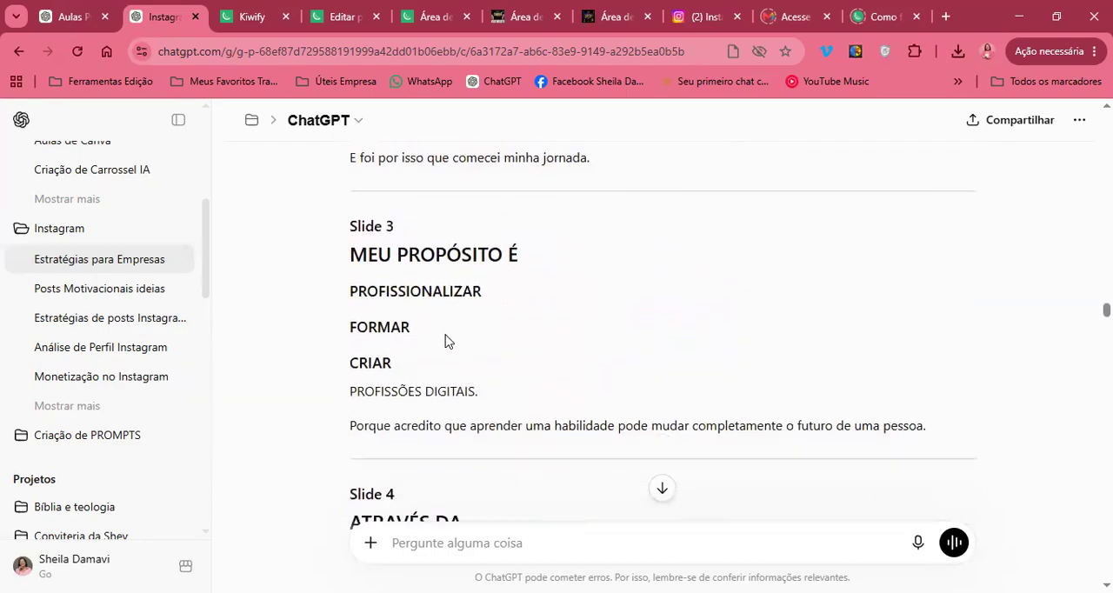
scroll(446, 335, down, 10)
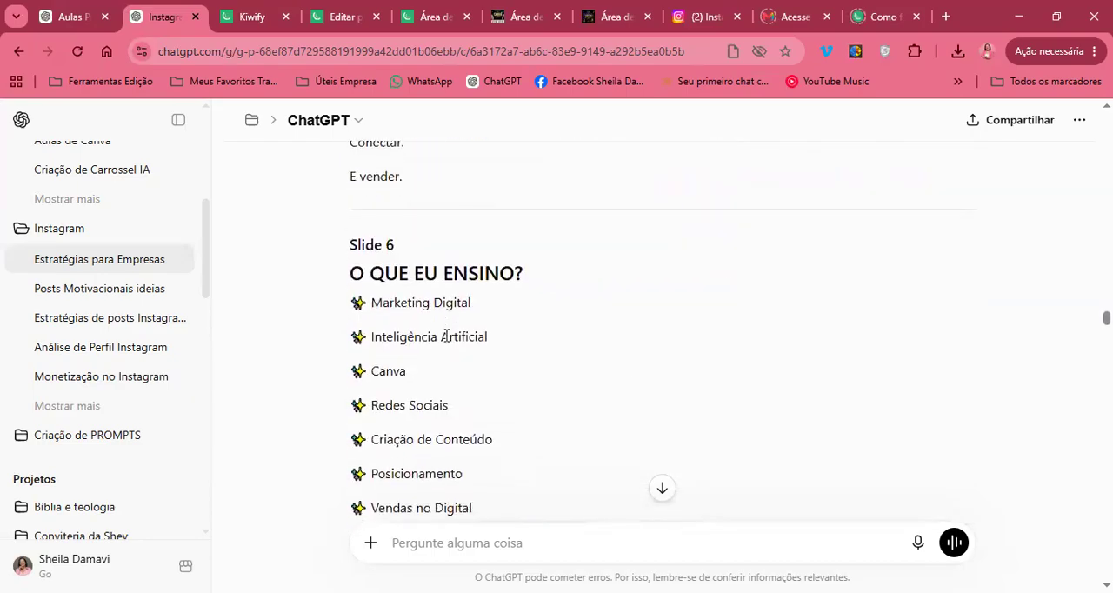
scroll(446, 336, down, 7)
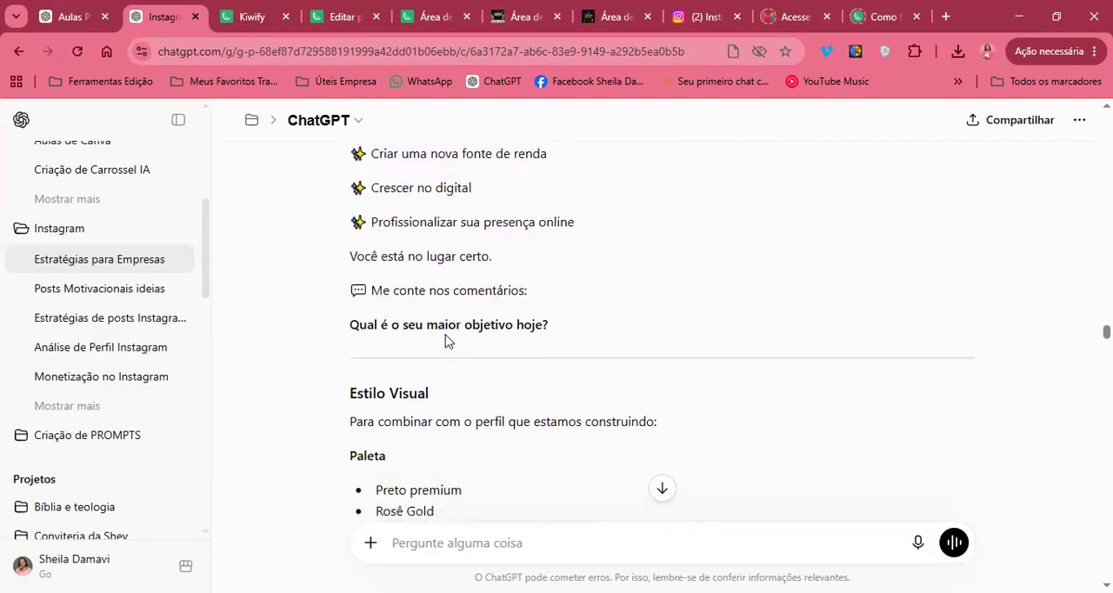
scroll(445, 339, down, 6)
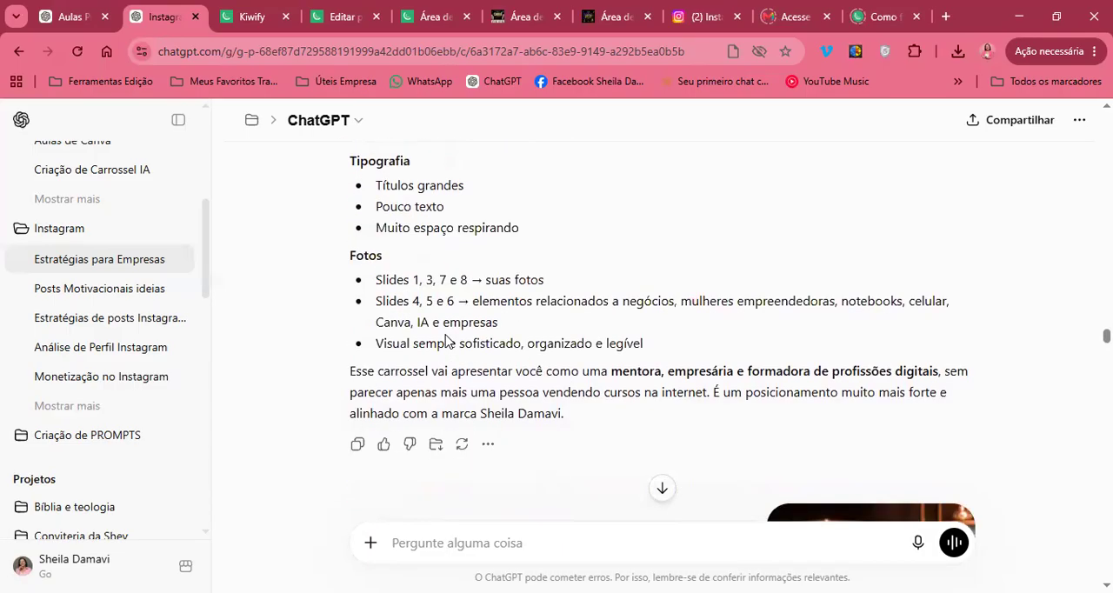
Examine the attached reference design and the message asking ChatGPT to memorise its style and write a short visual identity prompt
scroll(446, 337, down, 8)
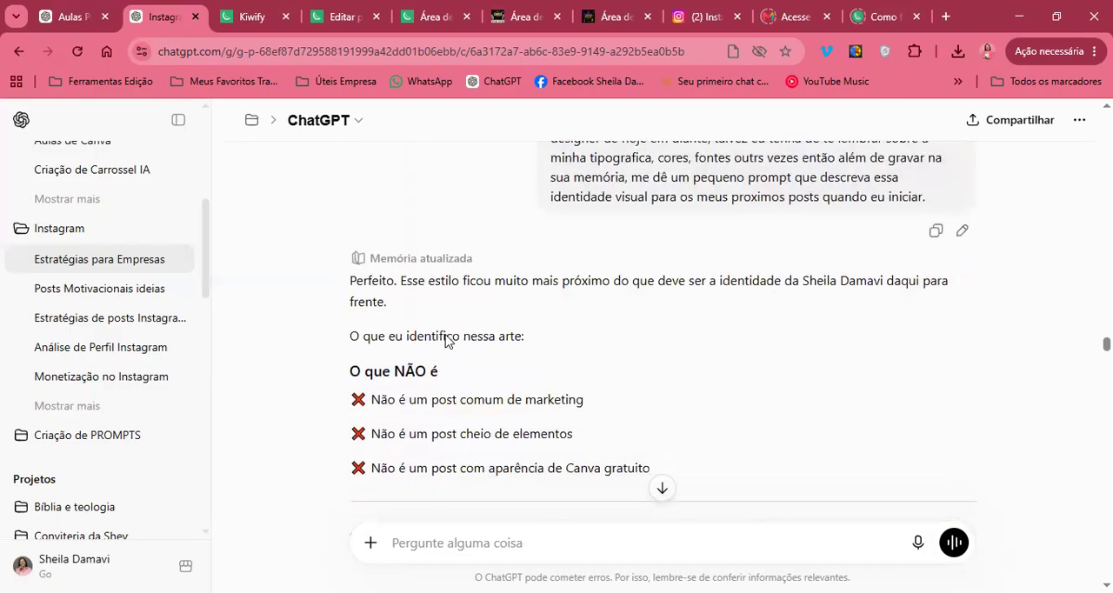
scroll(445, 334, down, 1)
scroll(445, 334, up, 2)
scroll(445, 334, down, 3)
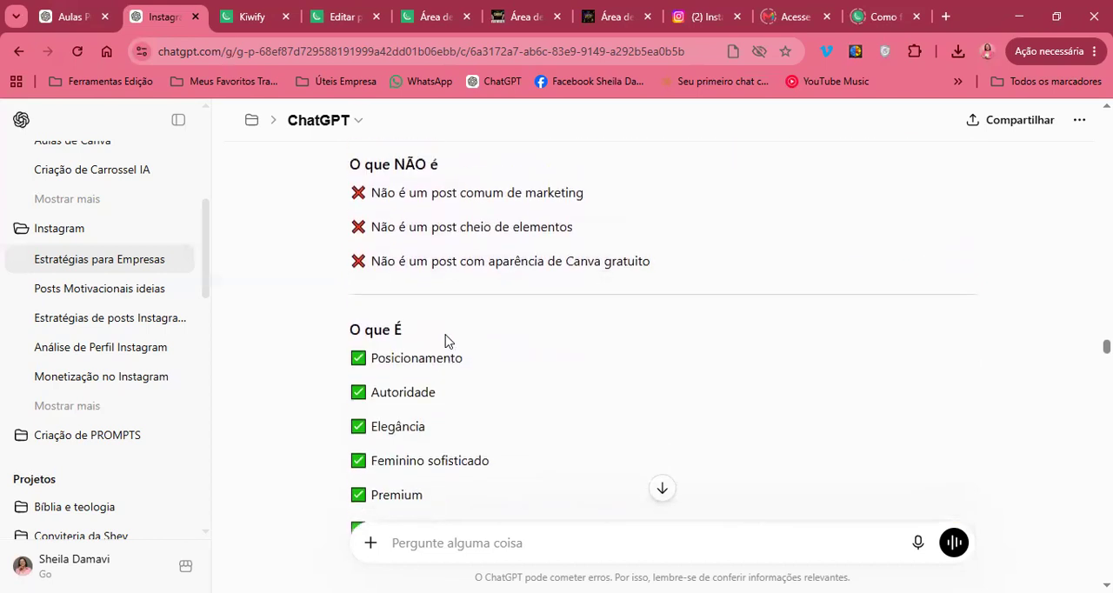
scroll(445, 335, up, 6)
scroll(445, 340, up, 1)
scroll(800, 348, down, 3)
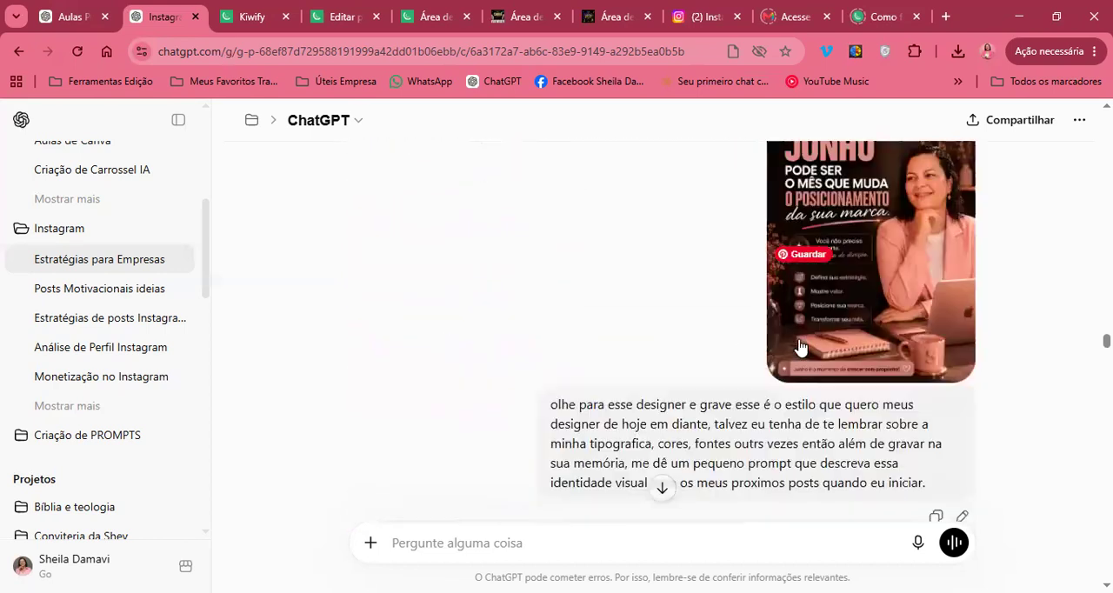
scroll(800, 346, down, 3)
scroll(800, 346, down, 2)
scroll(800, 346, up, 3)
scroll(800, 346, down, 1)
scroll(799, 346, up, 6)
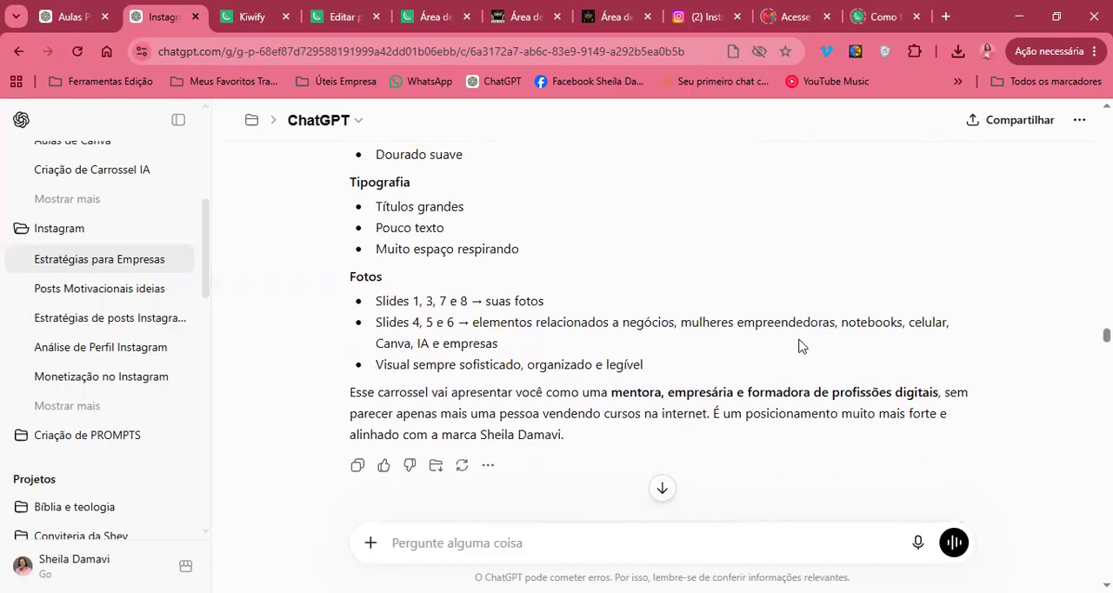
scroll(799, 346, down, 5)
scroll(800, 346, down, 3)
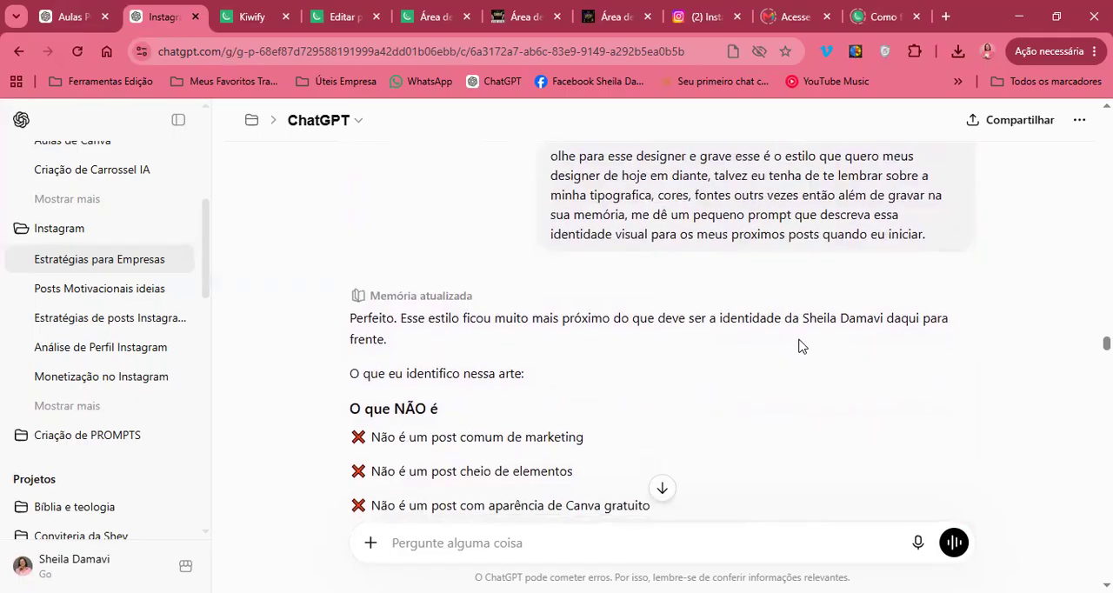
Read the visual identity reply down to "PROMPT CURTO PARA VOCÊ USAR NO FUTURO", highlighting its instruction and the color items in its list
scroll(559, 427, down, 7)
scroll(559, 427, down, 12)
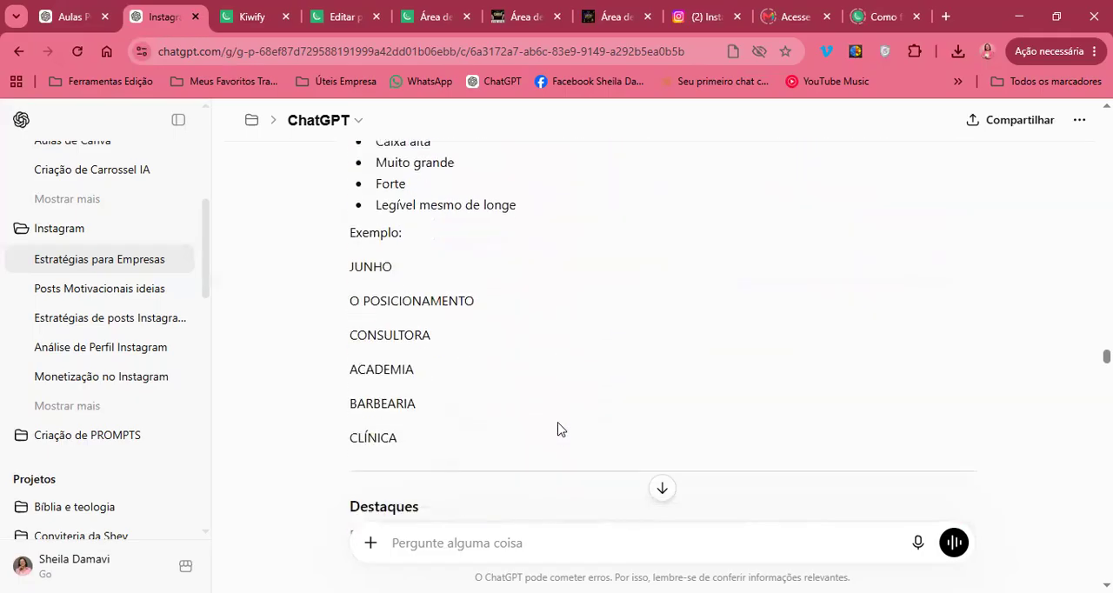
scroll(559, 427, down, 10)
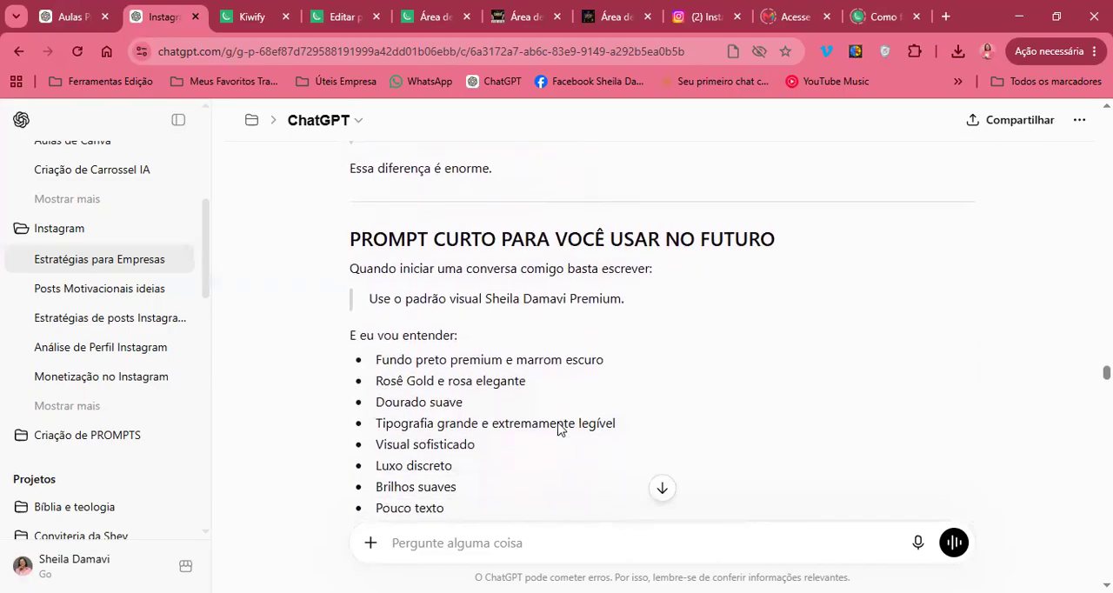
scroll(559, 426, down, 1)
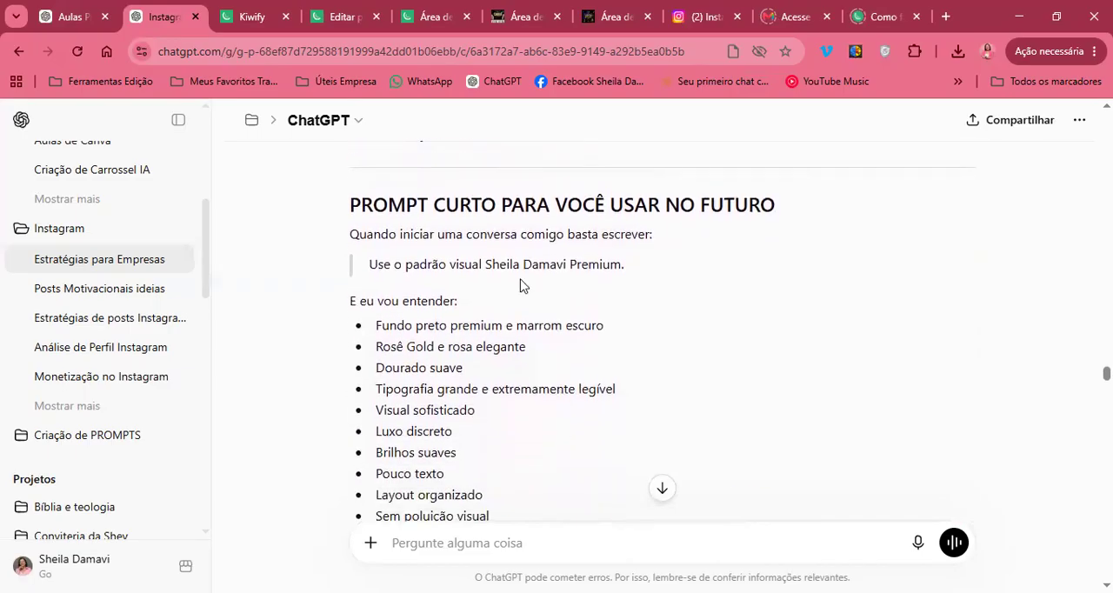
drag(561, 237, 702, 243)
click(607, 326)
scroll(607, 326, down, 1)
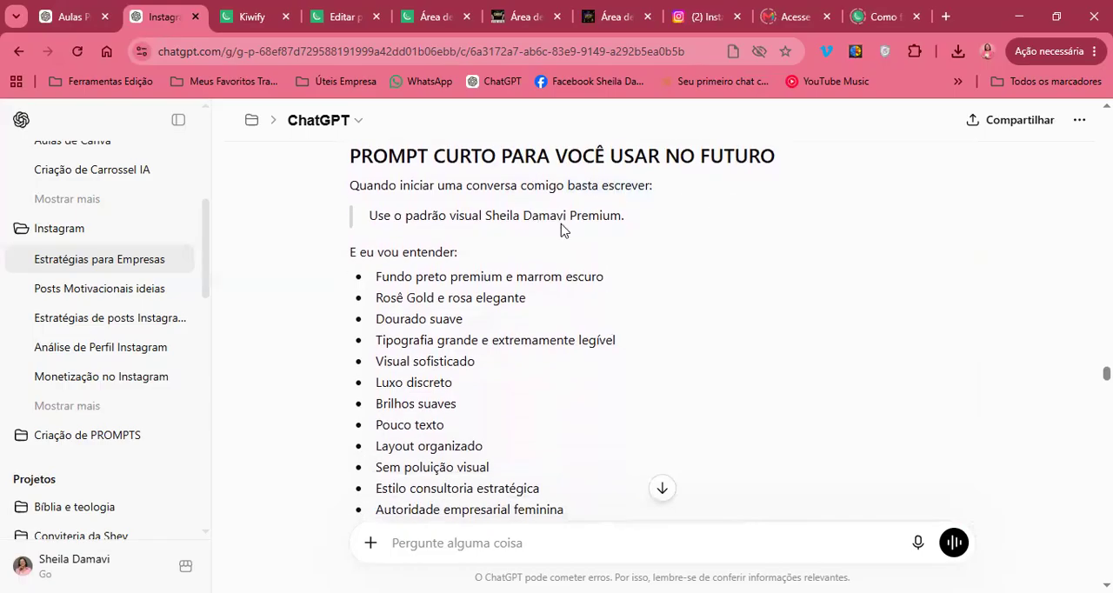
scroll(643, 291, down, 1)
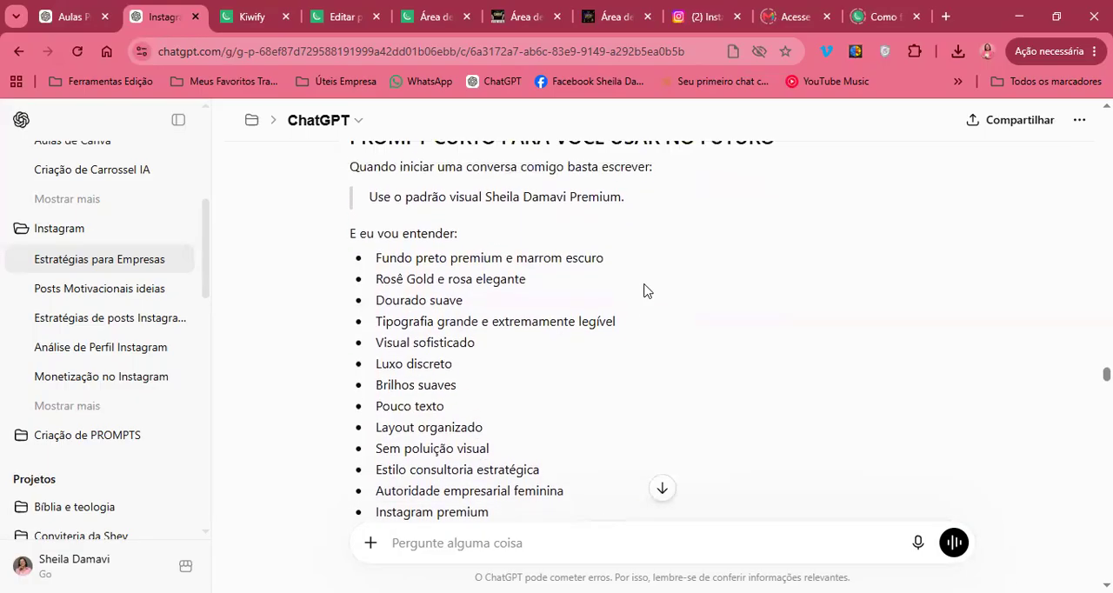
drag(453, 254, 517, 300)
scroll(514, 303, down, 3)
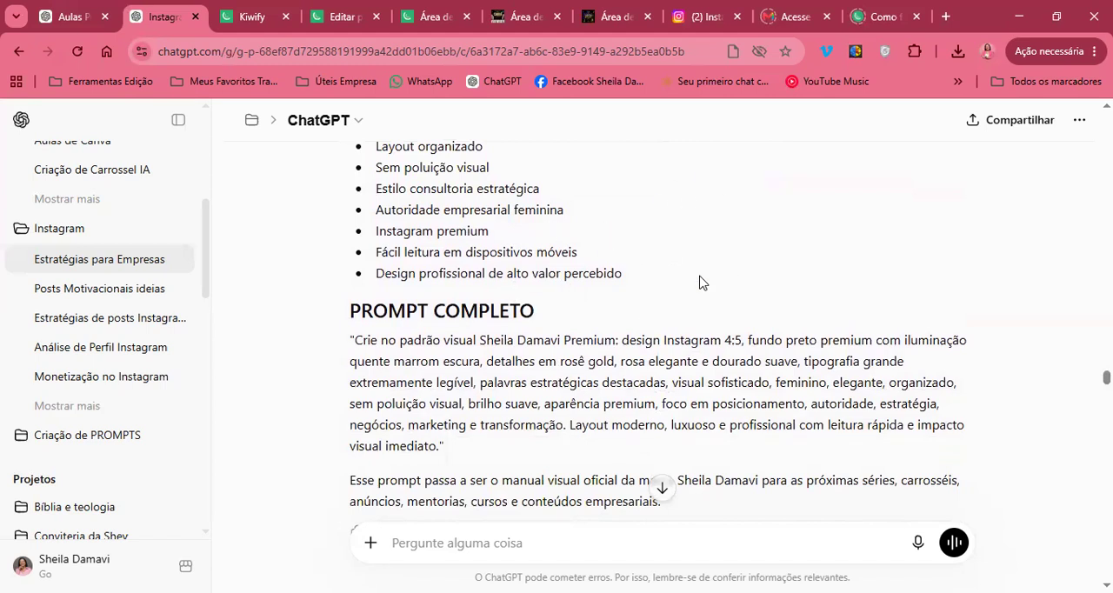
Examine the first lines of the PROMPT COMPLETO section, highlighting the passages on typography and visual style
scroll(702, 282, down, 2)
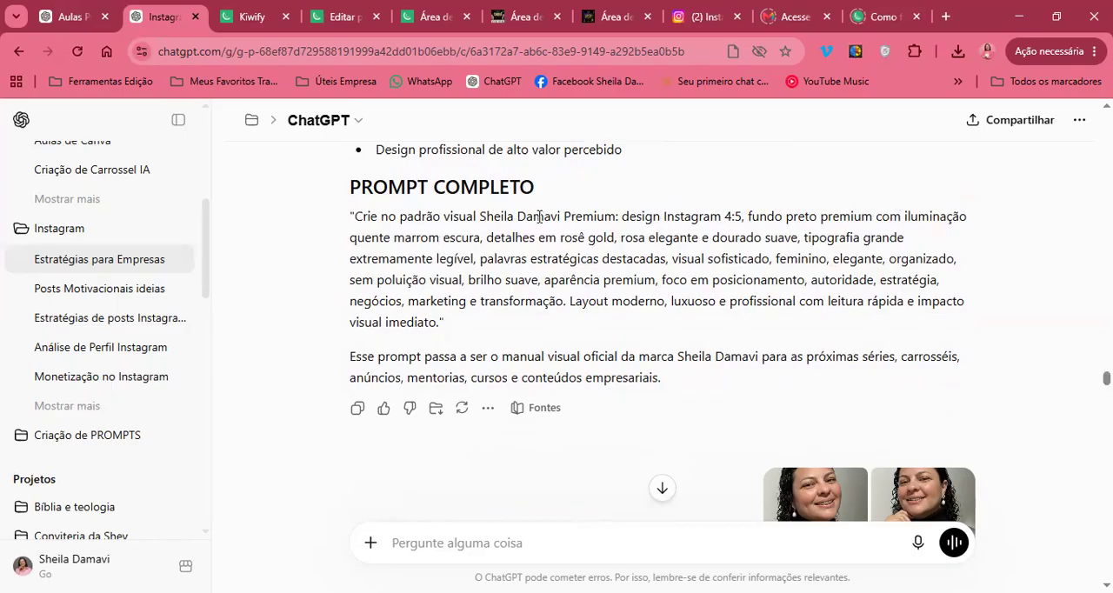
drag(782, 240, 588, 258)
drag(884, 275, 457, 279)
click(454, 276)
scroll(531, 294, down, 1)
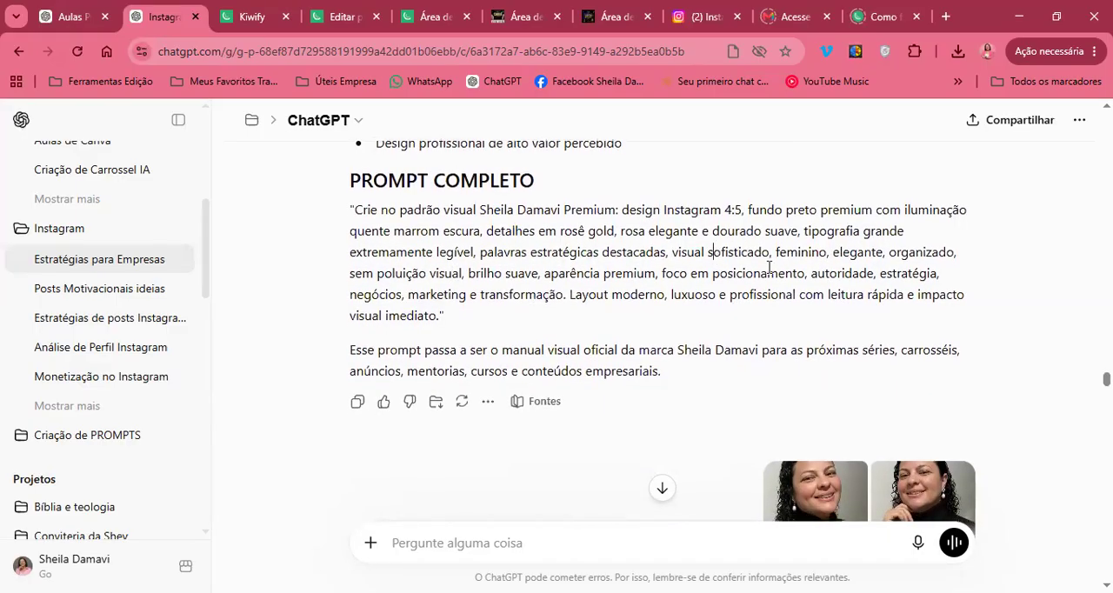
scroll(775, 255, down, 1)
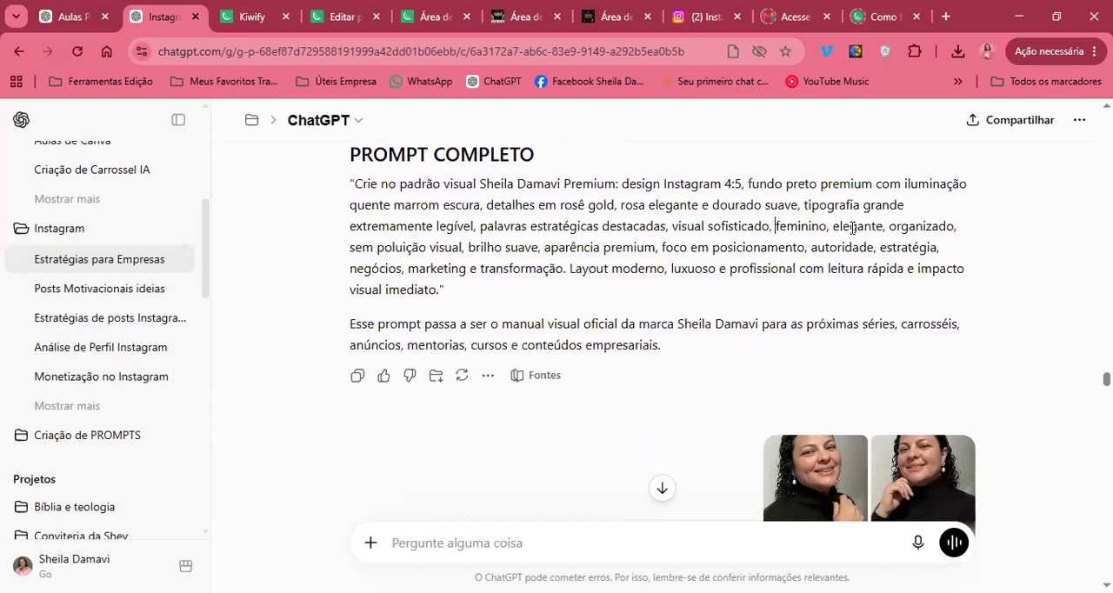
scroll(851, 227, down, 1)
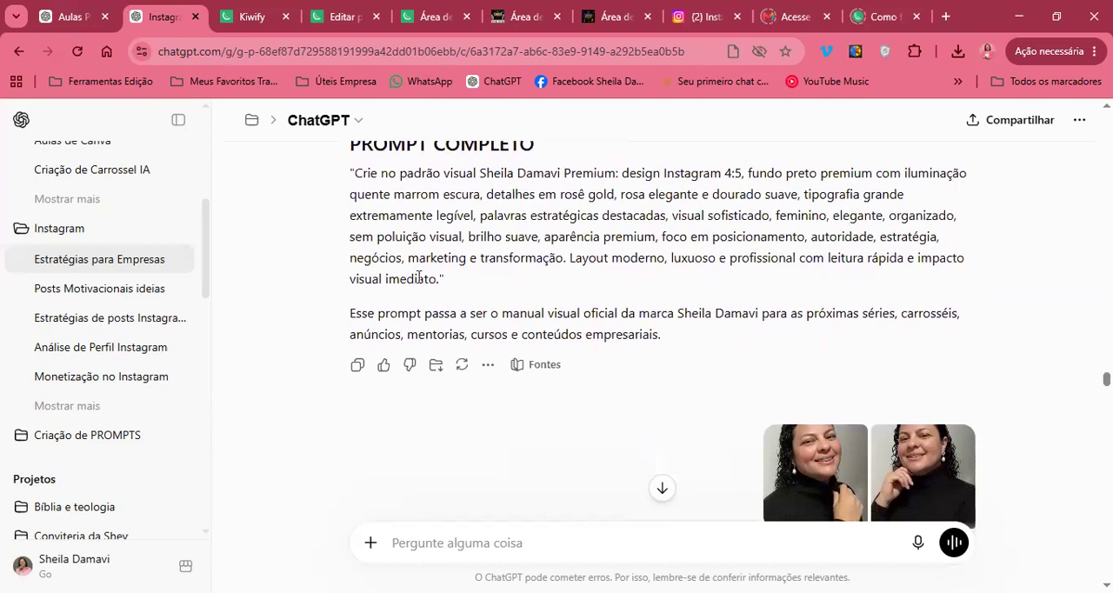
Read the rest of the full prompt, highlighting "sem poluição visual" and the closing sentence about the modern layout
drag(415, 235, 351, 237)
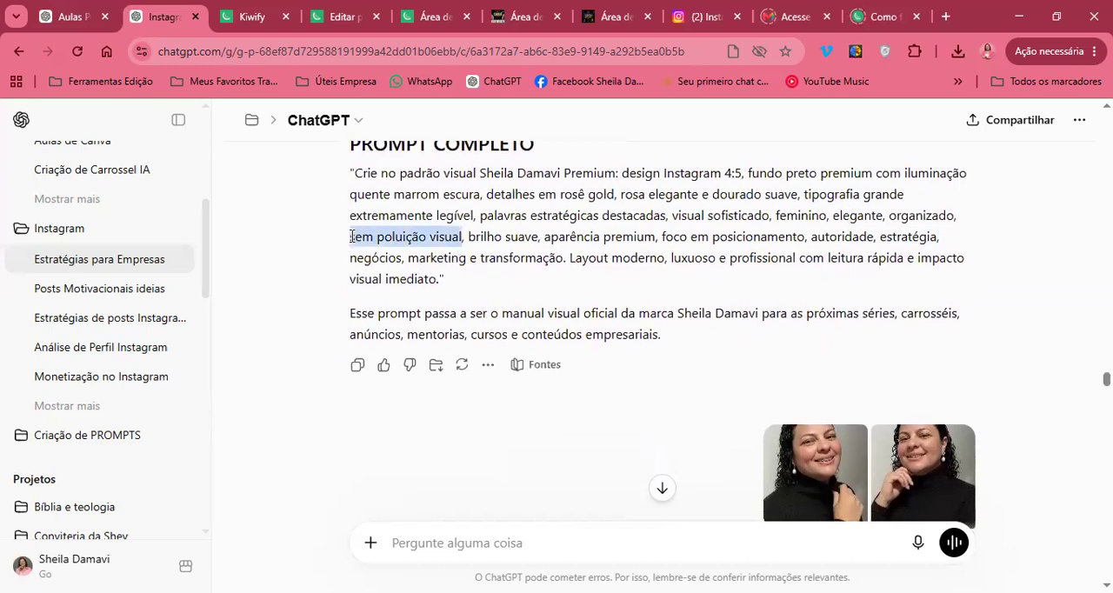
click(547, 272)
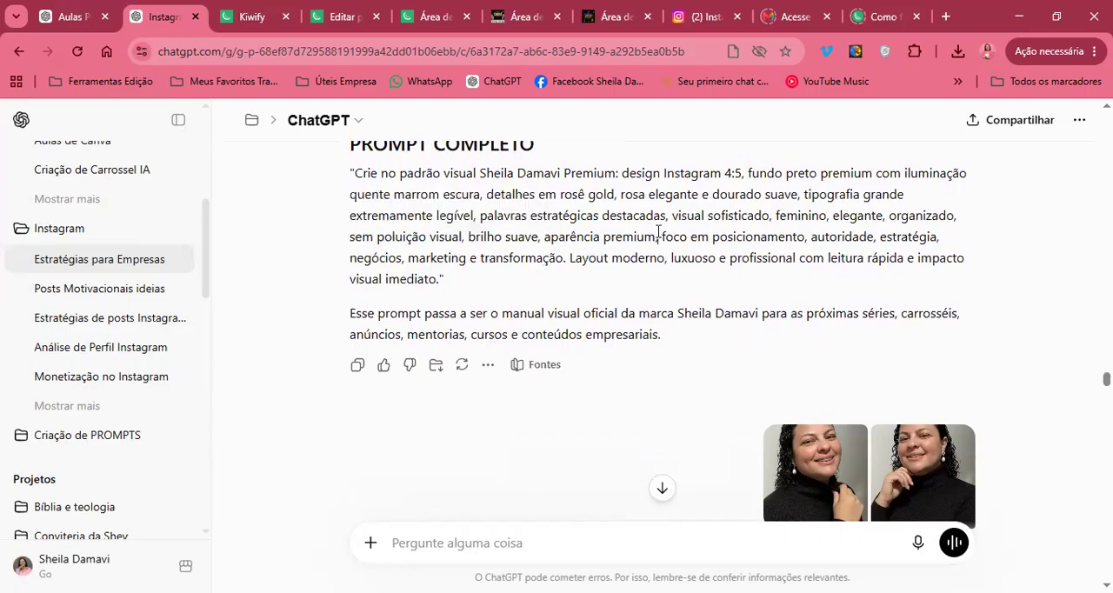
scroll(658, 231, down, 1)
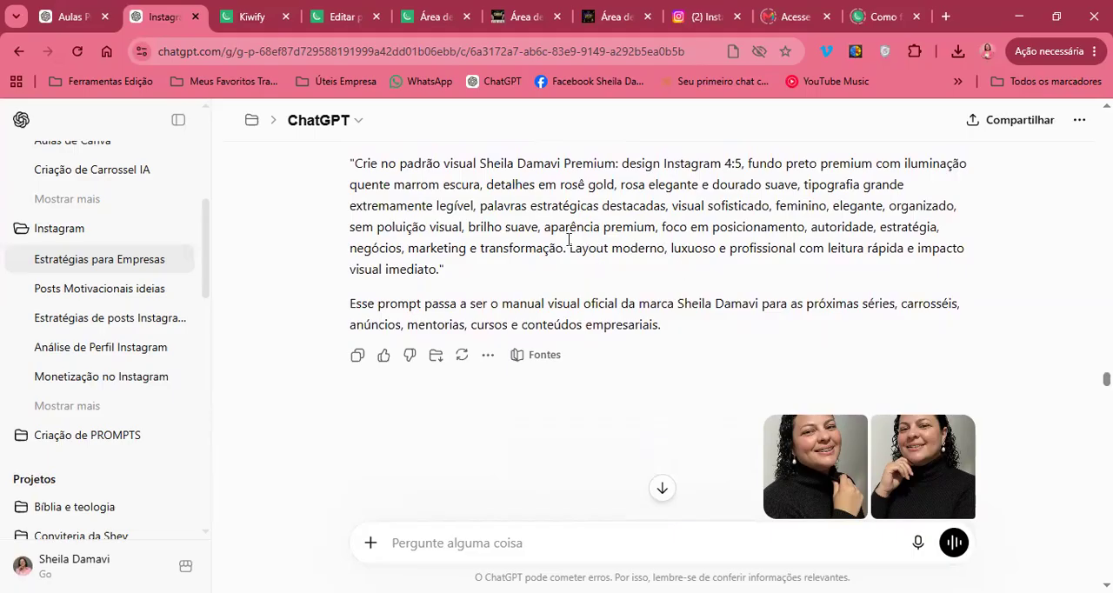
drag(569, 247, 794, 248)
click(445, 270)
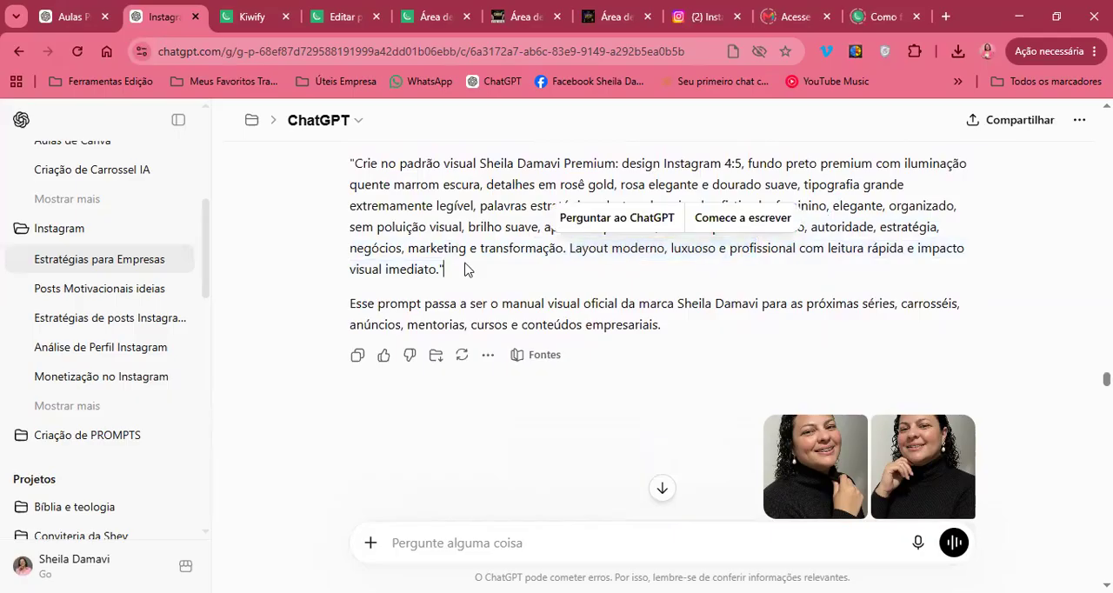
Revisit the short prompt and its style list, going back up to the Elementos gráficos section
scroll(470, 276, up, 8)
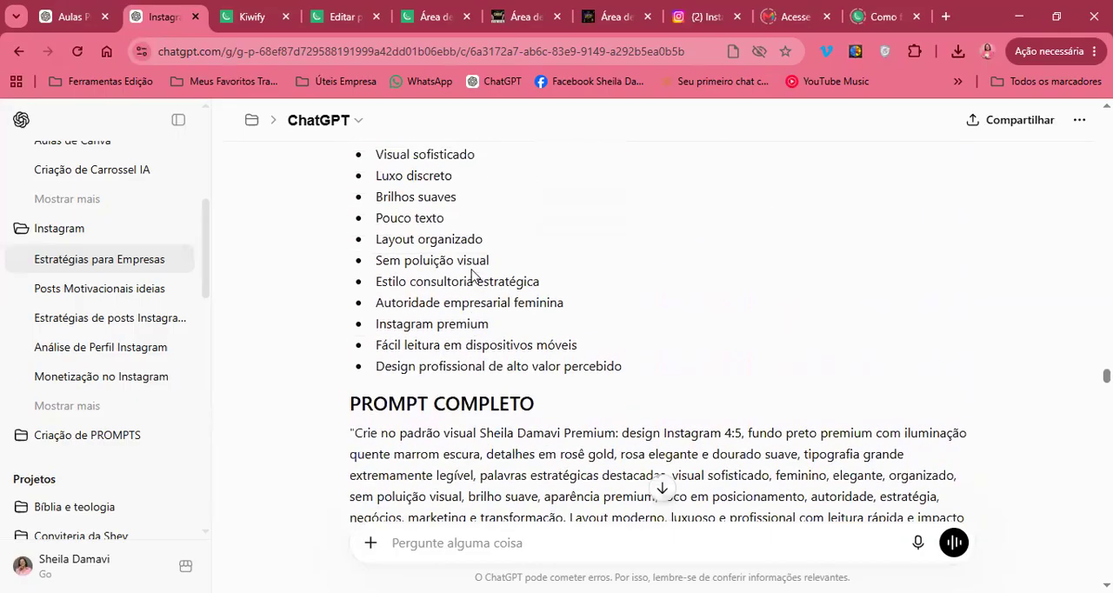
scroll(472, 269, up, 2)
scroll(472, 269, down, 10)
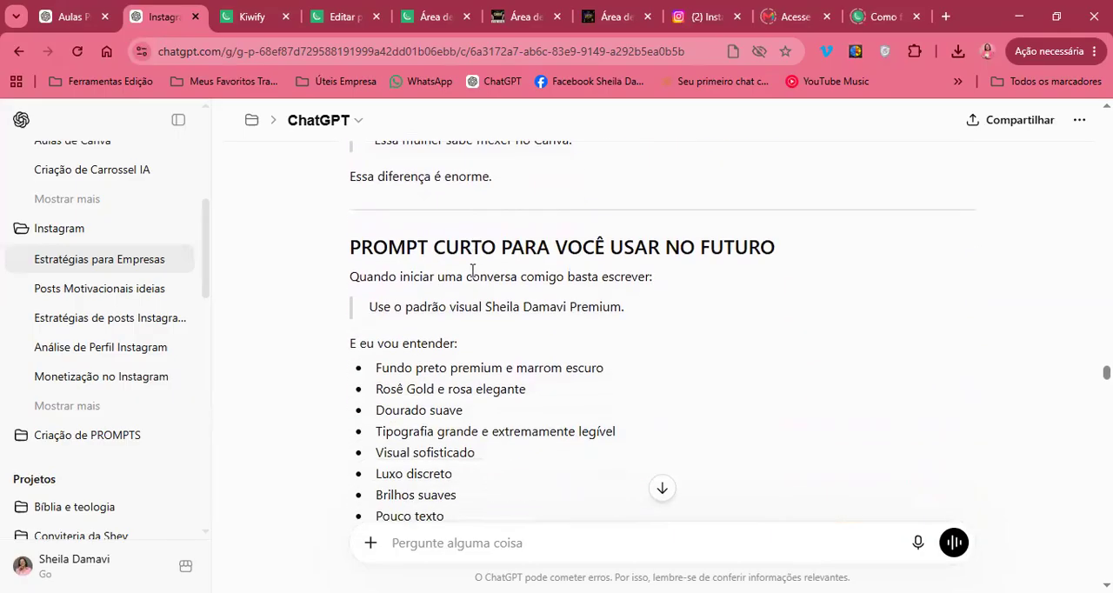
scroll(472, 269, down, 2)
scroll(472, 270, up, 6)
scroll(472, 276, up, 10)
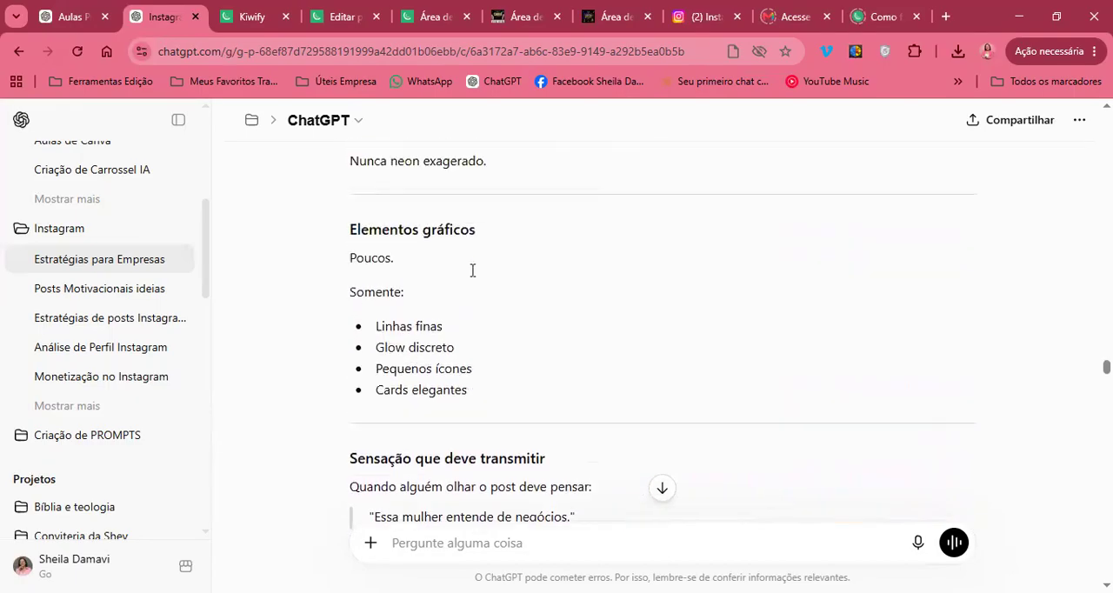
Revisit the visual identity reply from its color and typography sections back up to the JUNHO reference design and the message sent with it
scroll(472, 275, up, 10)
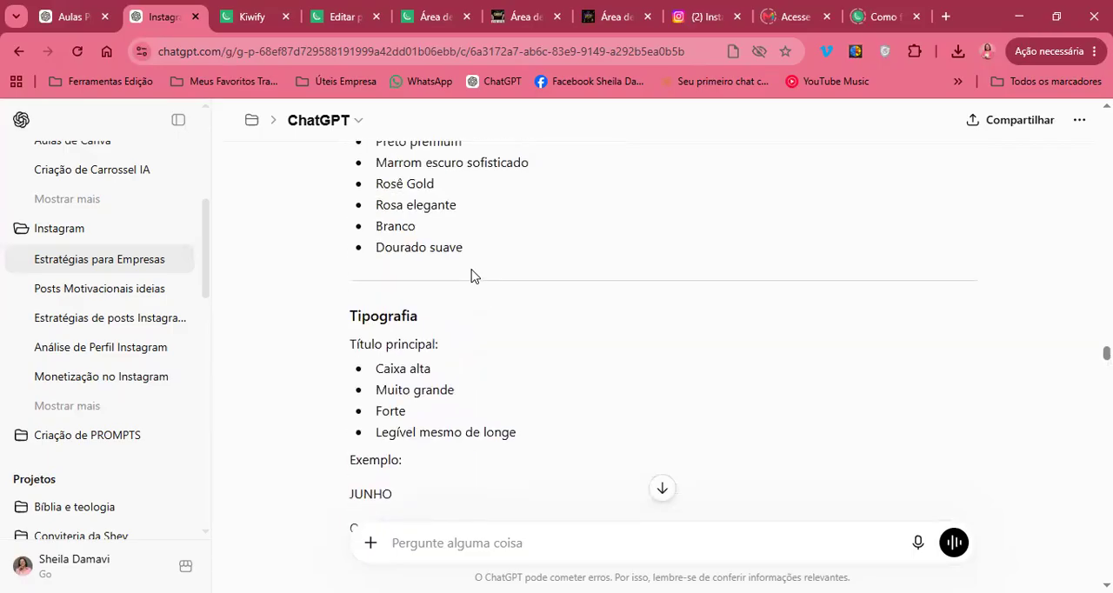
scroll(472, 355, up, 4)
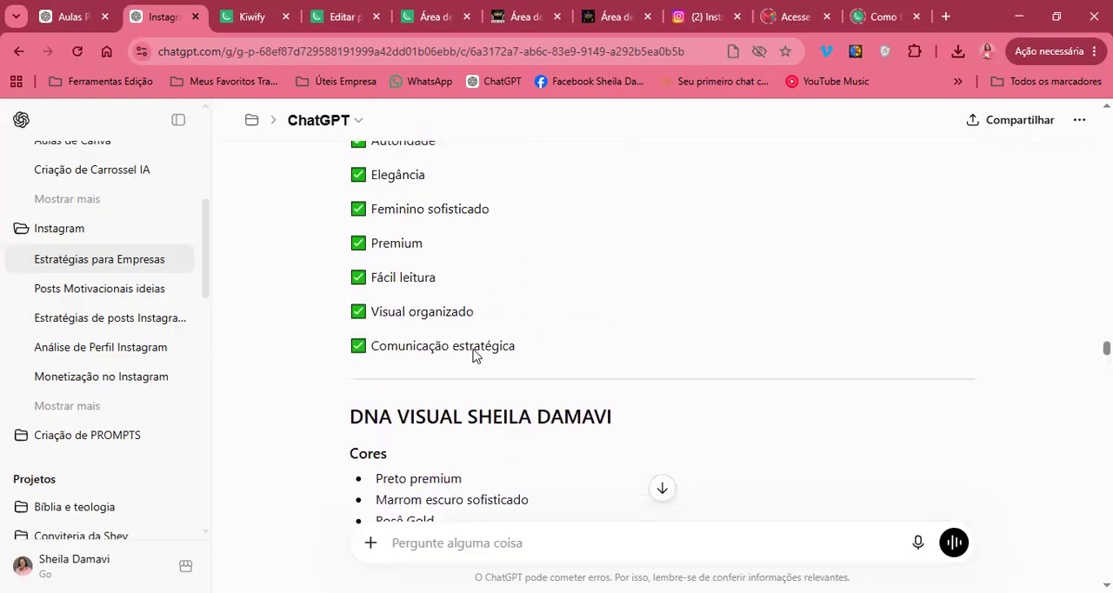
scroll(474, 355, up, 8)
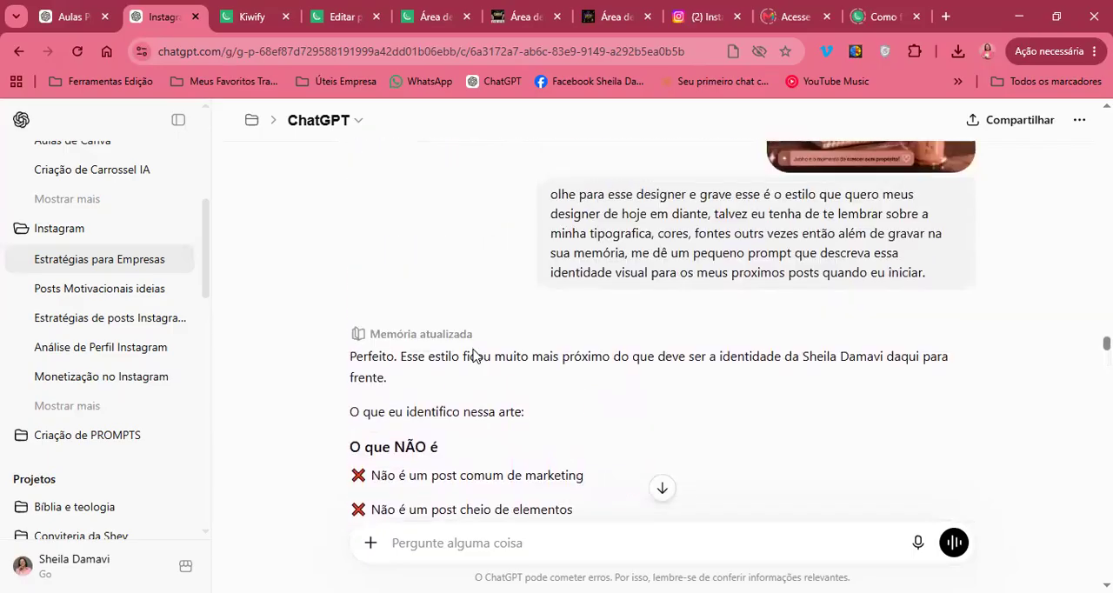
scroll(474, 352, up, 2)
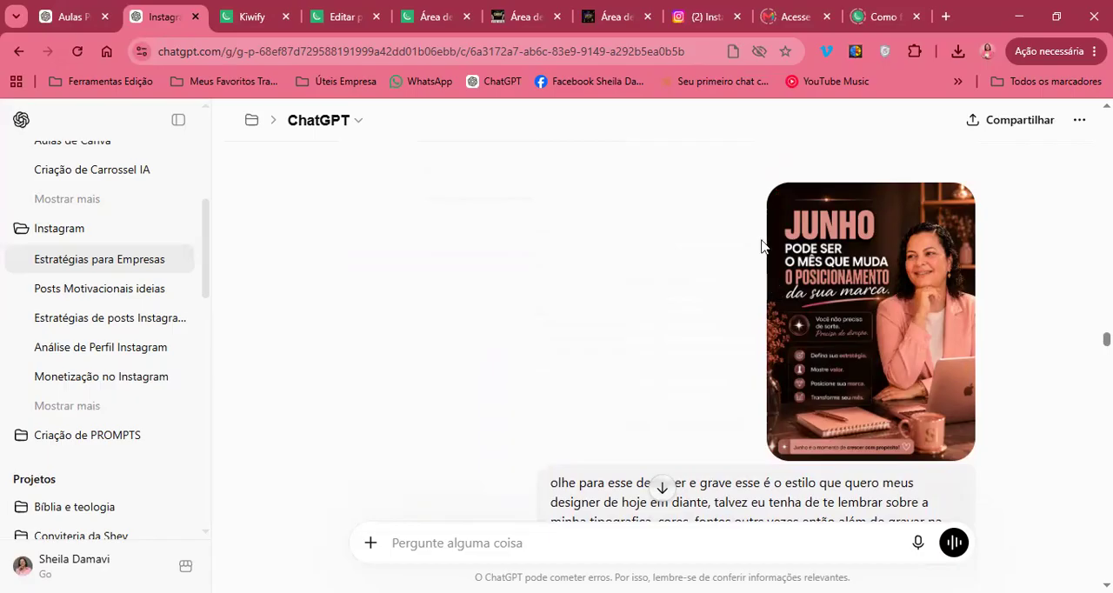
Skim the visual identity reply again, past the short prompt's style list, down to the request for the slide 1 image
scroll(763, 244, down, 2)
scroll(710, 466, down, 12)
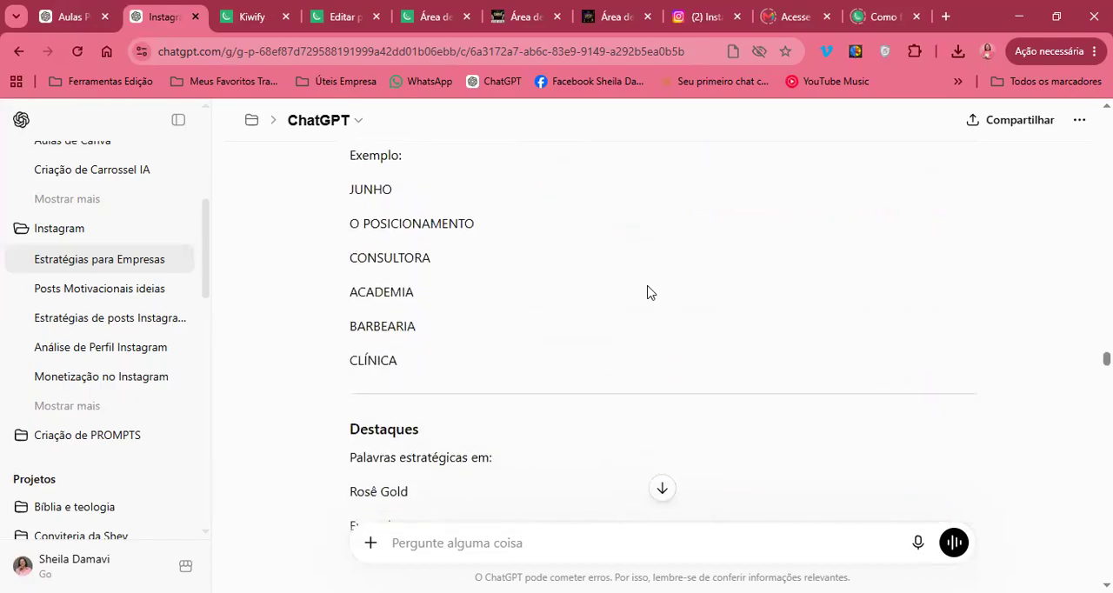
scroll(646, 292, down, 10)
scroll(647, 291, down, 8)
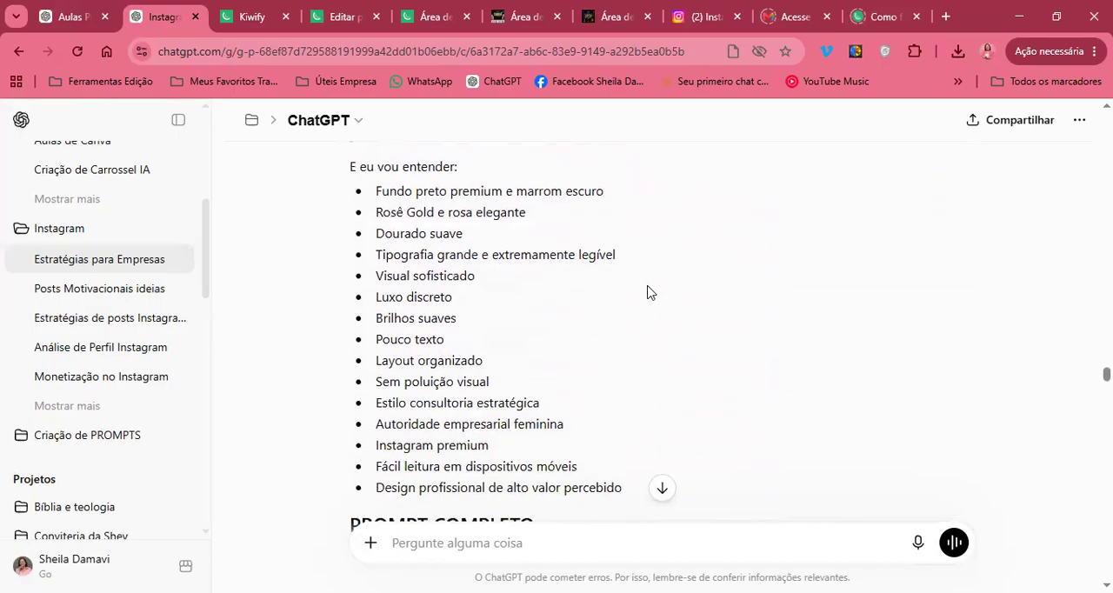
scroll(649, 286, up, 2)
scroll(648, 286, down, 4)
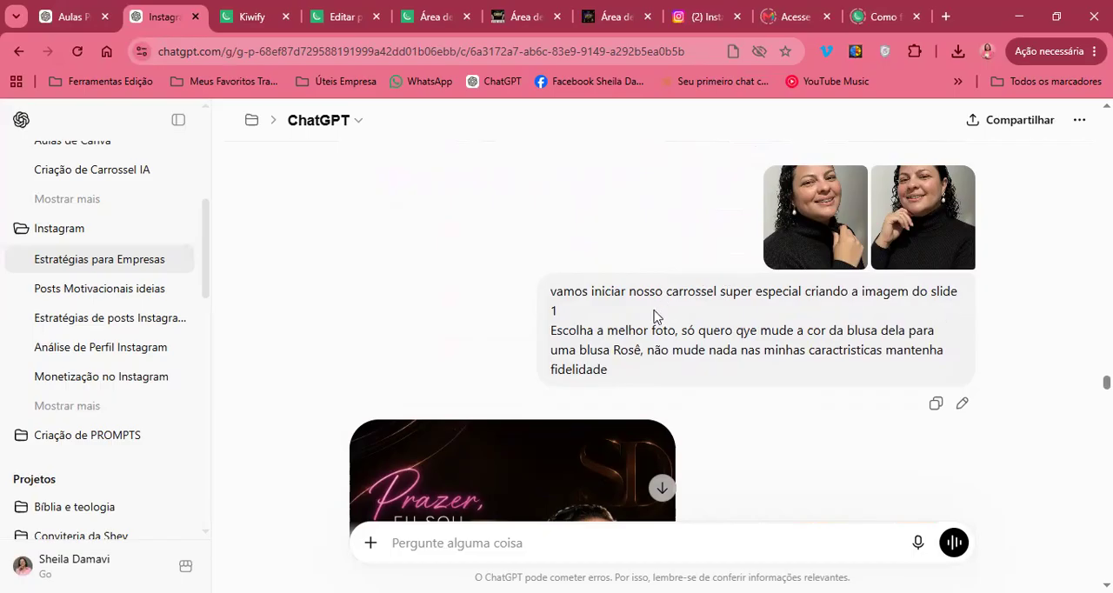
View both portrait photos attached to the slide 1 request at full size, one after the other
click(817, 227)
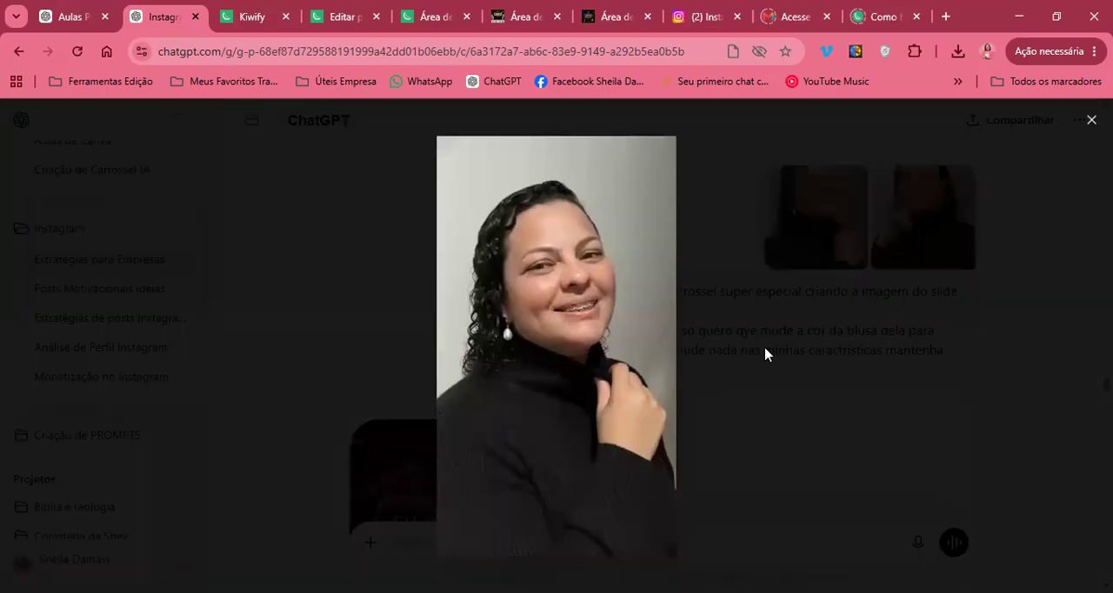
click(1081, 366)
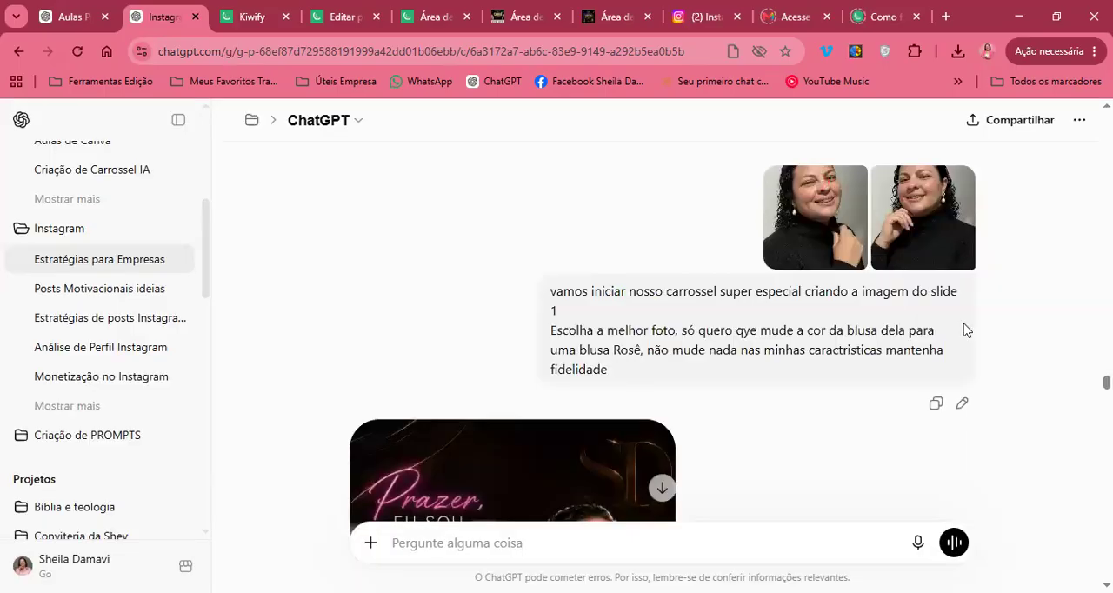
click(952, 209)
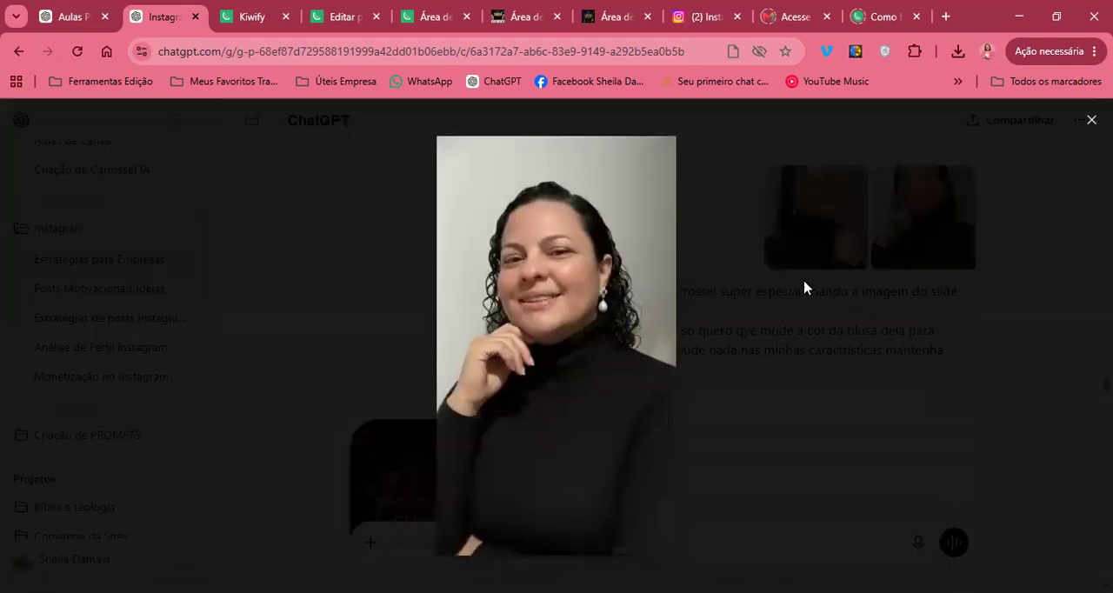
click(827, 379)
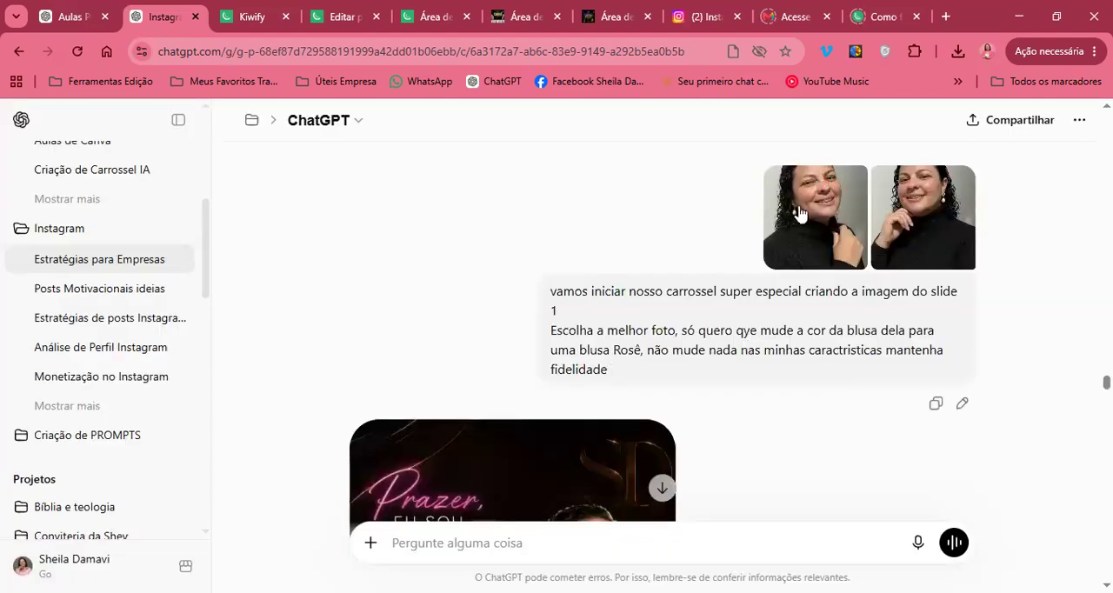
Read the slide 1 request about the Rosê blouse and view the generated slide image enlarged
scroll(858, 346, down, 1)
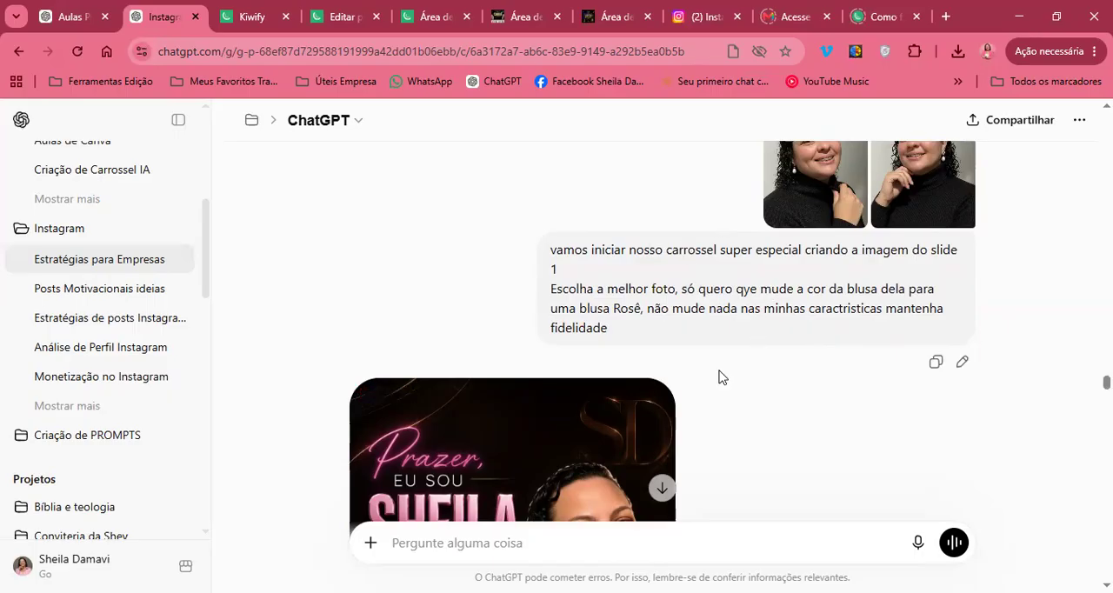
scroll(790, 329, down, 1)
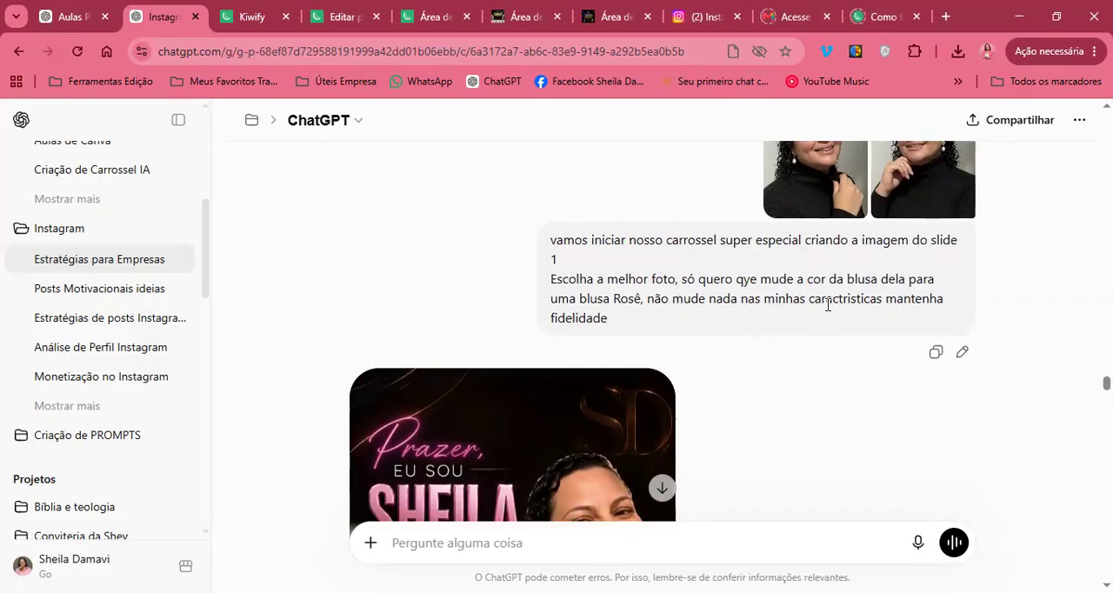
scroll(647, 346, down, 3)
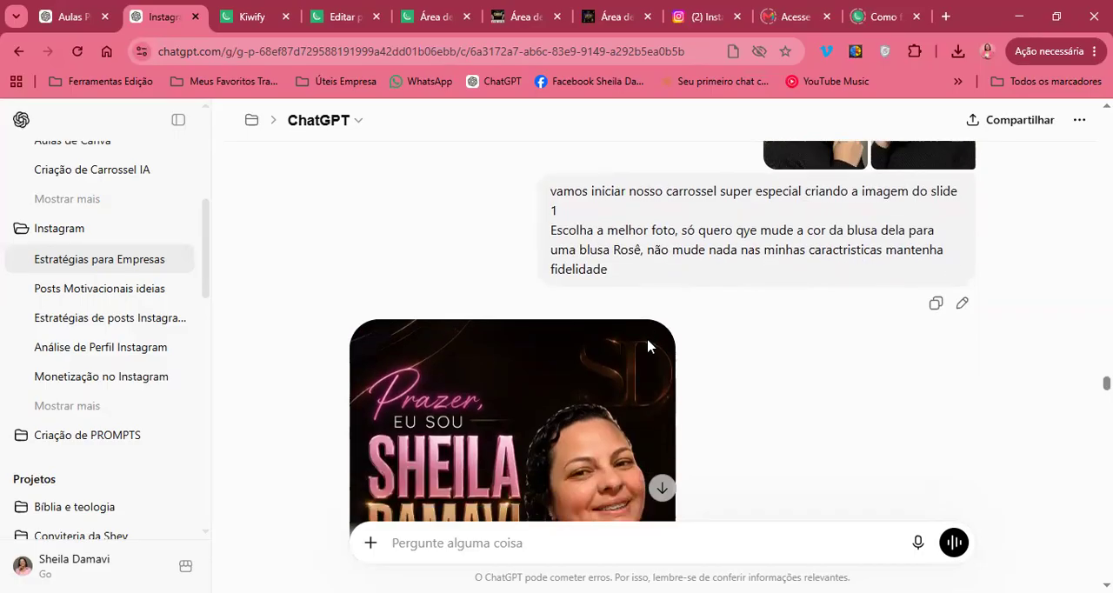
scroll(648, 347, down, 1)
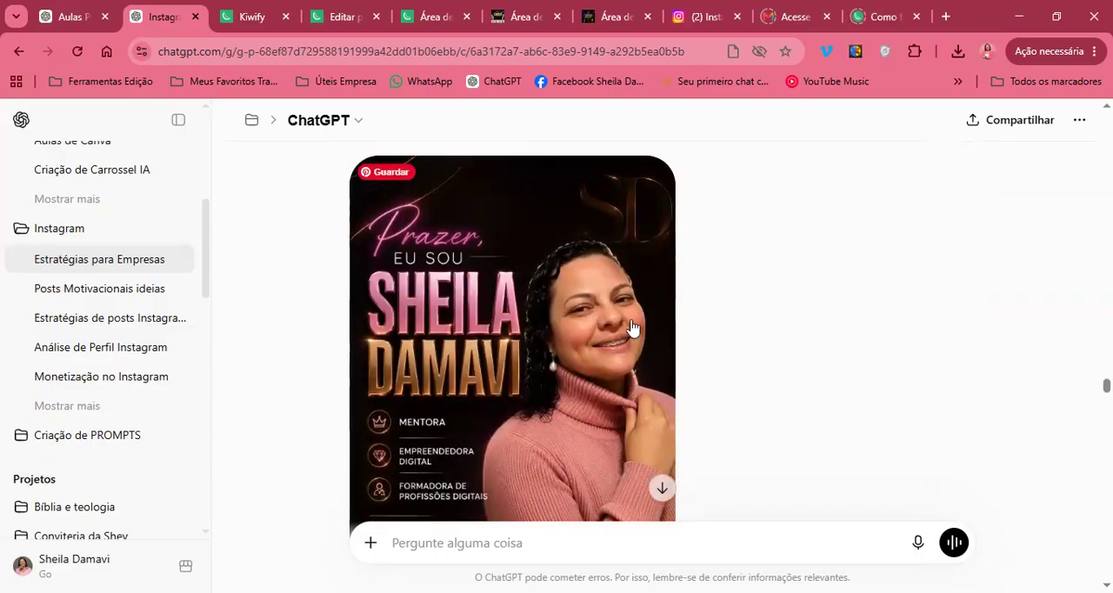
click(443, 427)
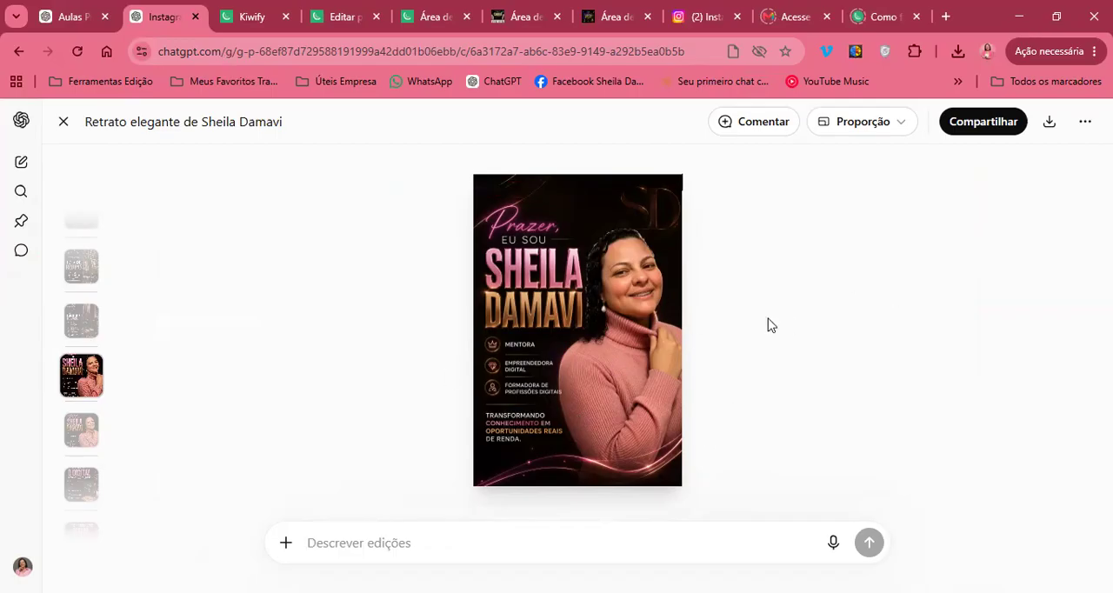
key(Escape)
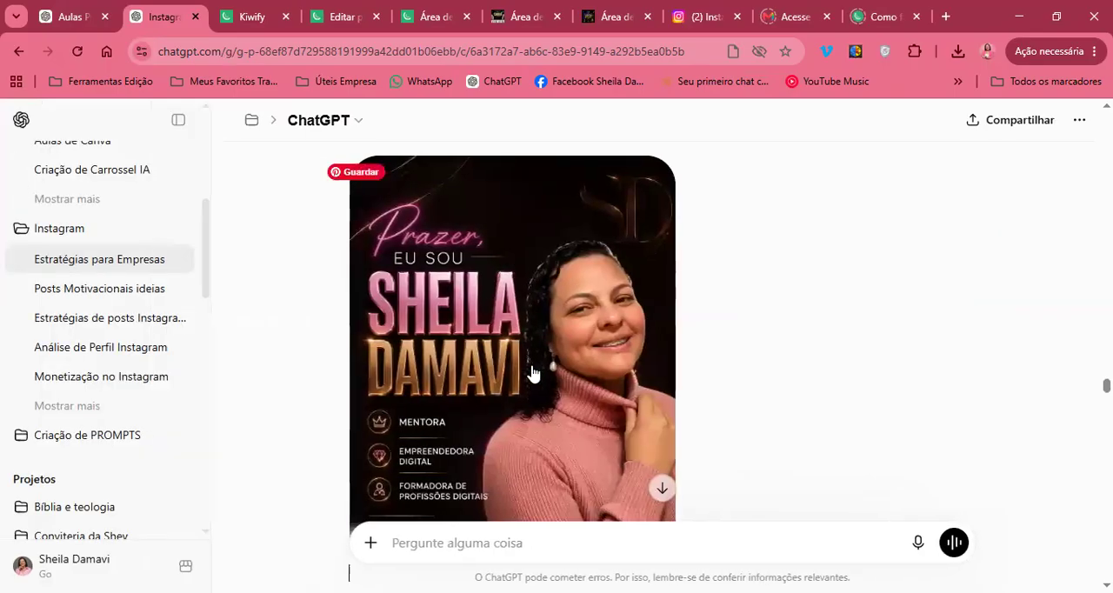
Compare the original photo with the hand on the collar, viewed at full size, against the generated slide 1 image
scroll(802, 280, up, 4)
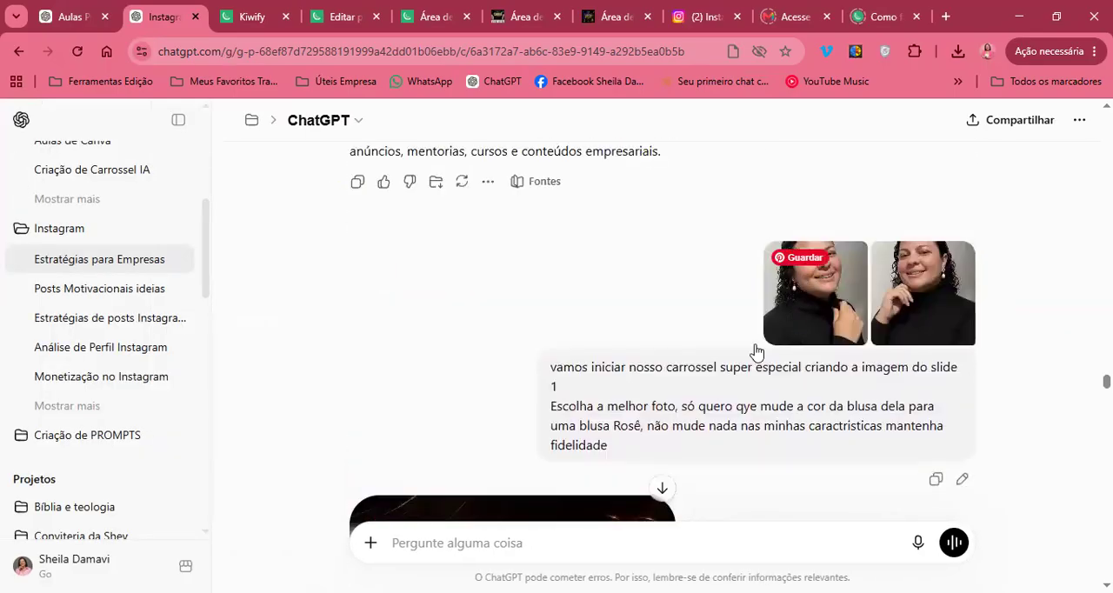
click(843, 332)
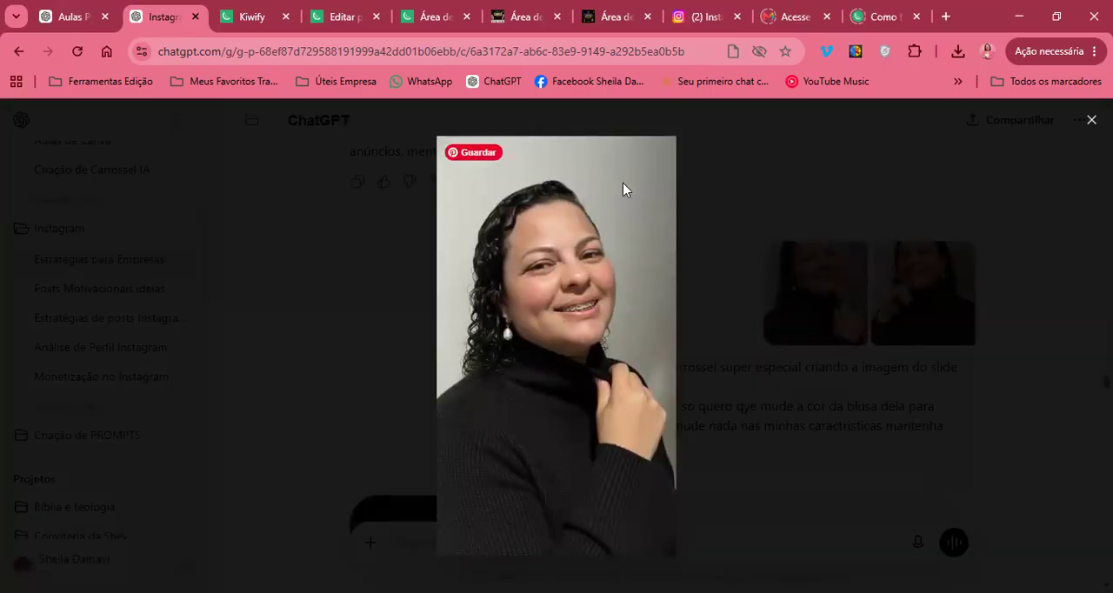
click(813, 341)
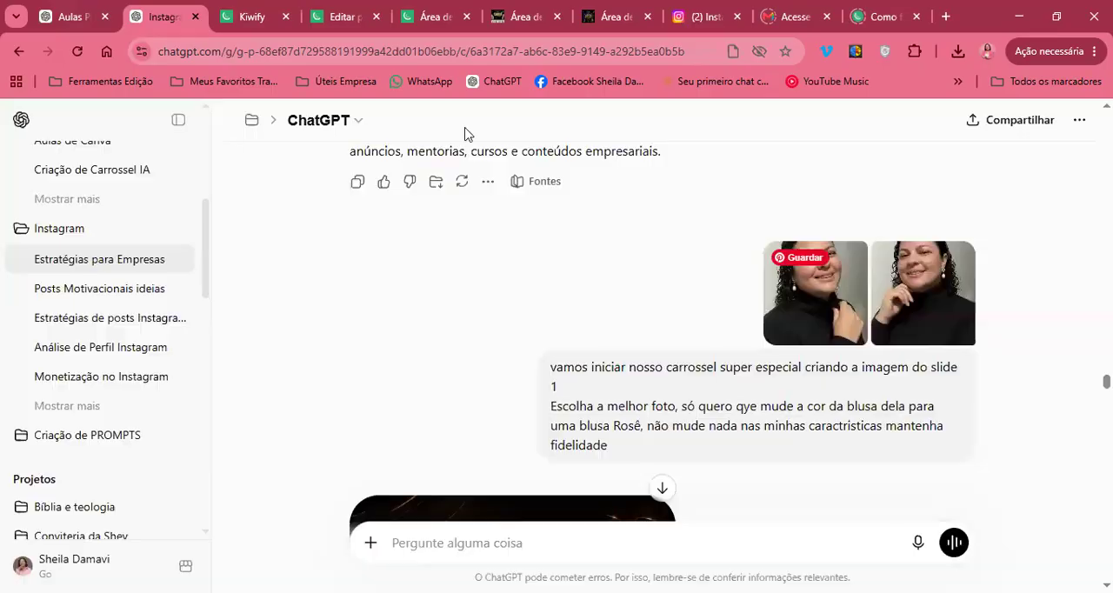
scroll(534, 299, down, 3)
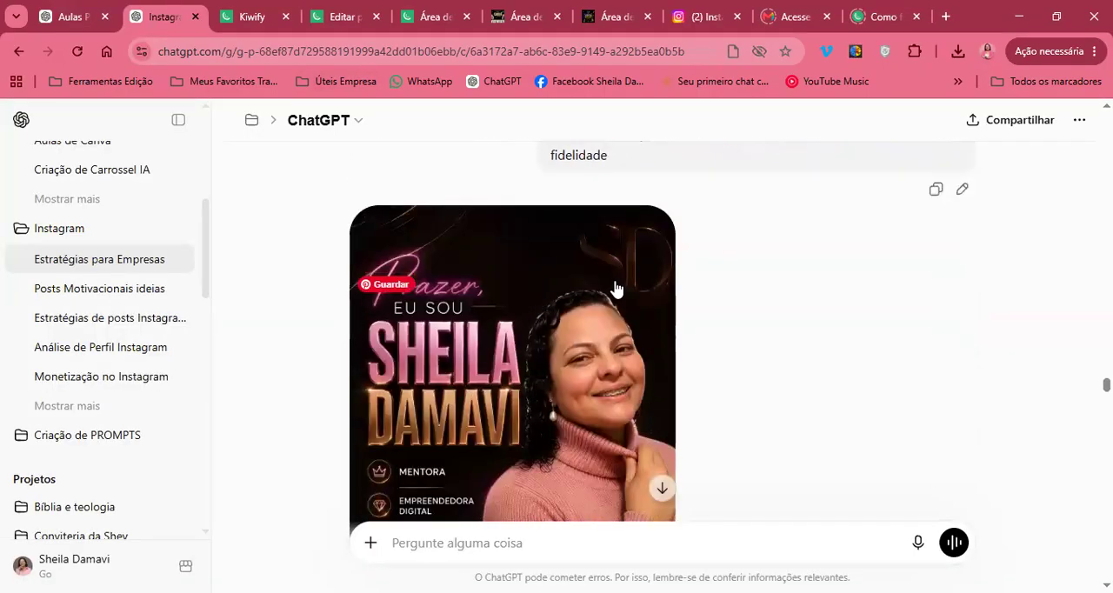
scroll(777, 385, down, 2)
scroll(778, 385, down, 1)
scroll(777, 385, up, 3)
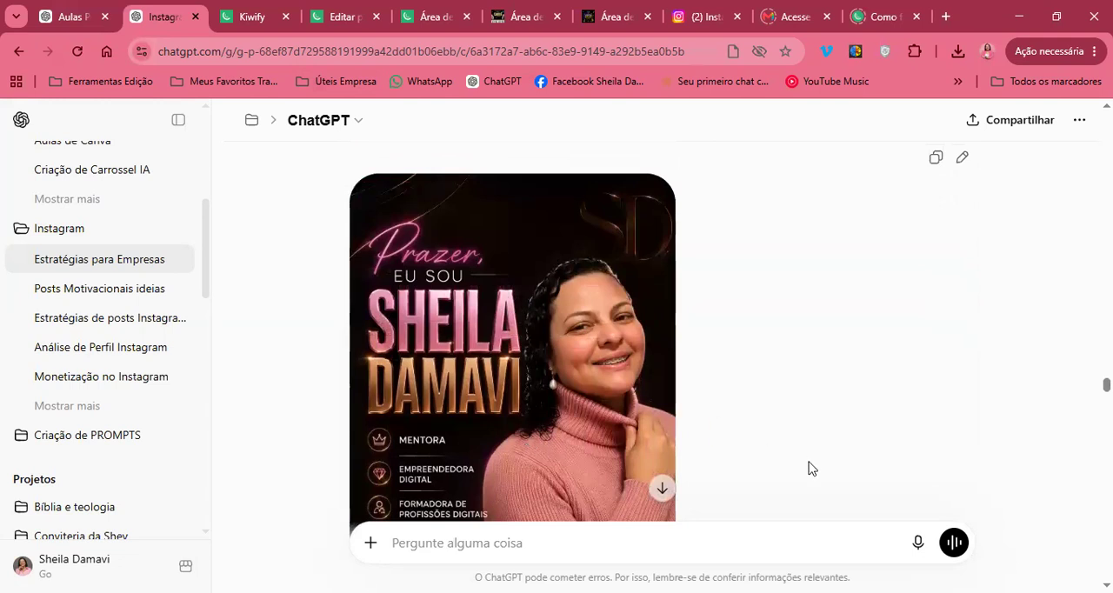
Read the correction request about the white shadow in the hair, highlighting the line "Defina a proporção como 3:4"
scroll(799, 479, down, 4)
scroll(799, 479, down, 3)
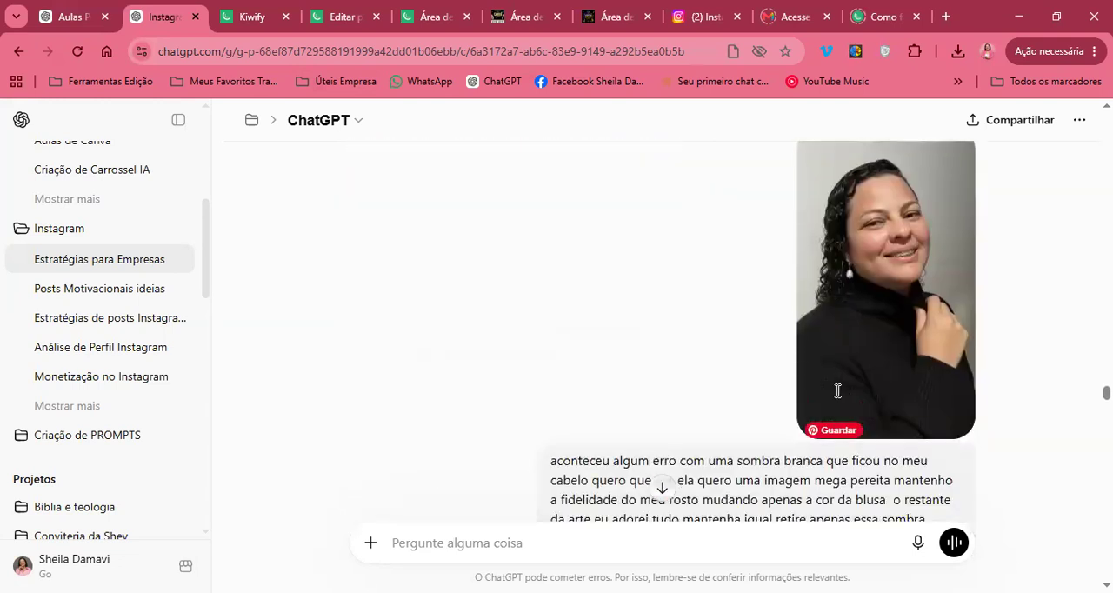
scroll(837, 390, down, 1)
scroll(651, 427, down, 1)
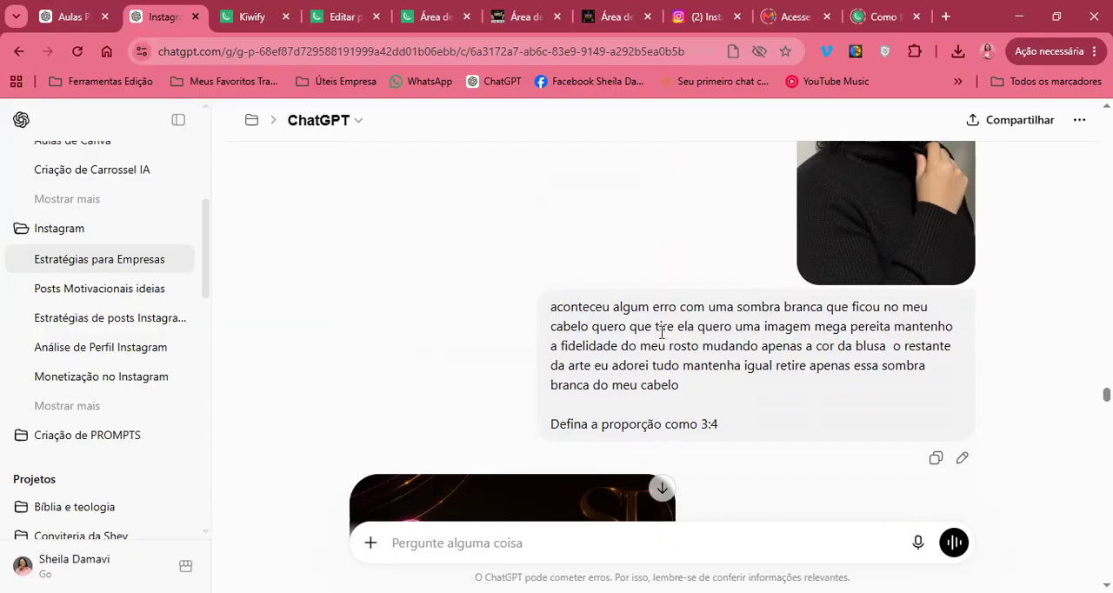
scroll(723, 351, down, 1)
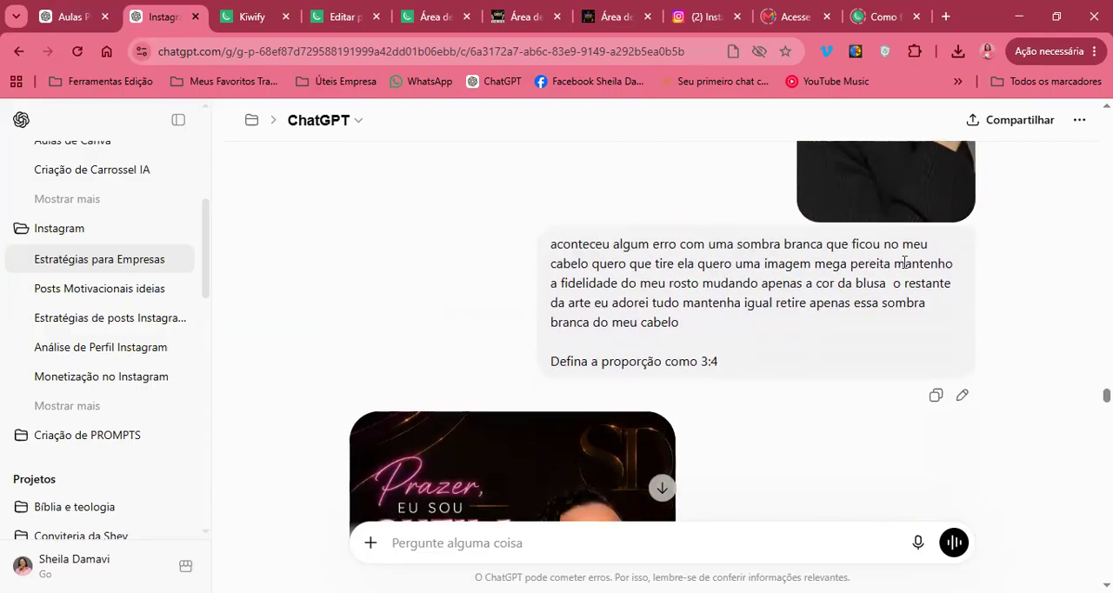
scroll(735, 299, down, 1)
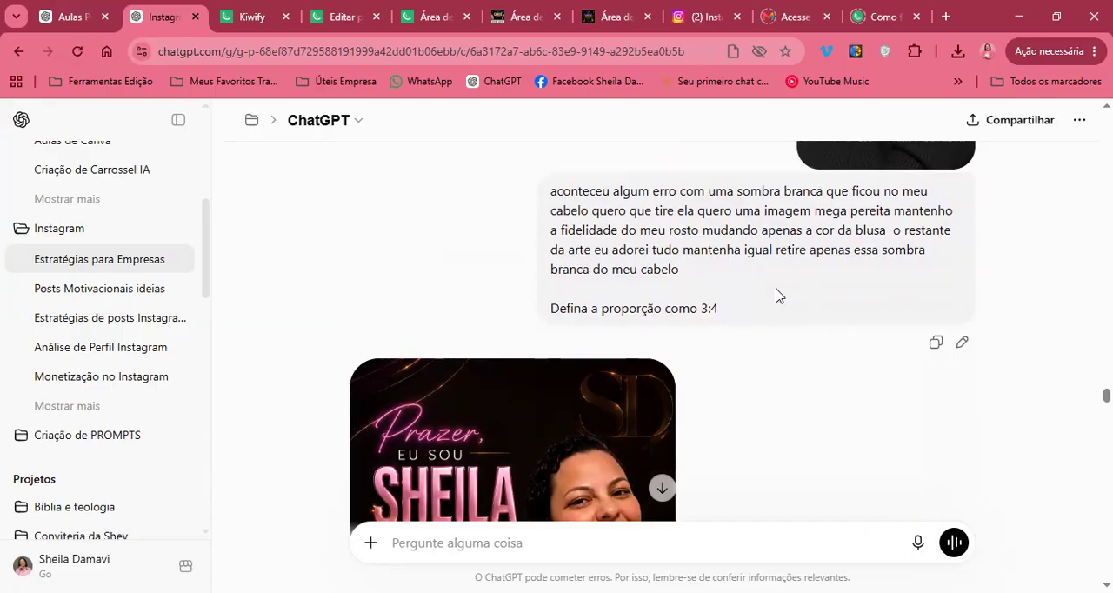
scroll(761, 250, down, 1)
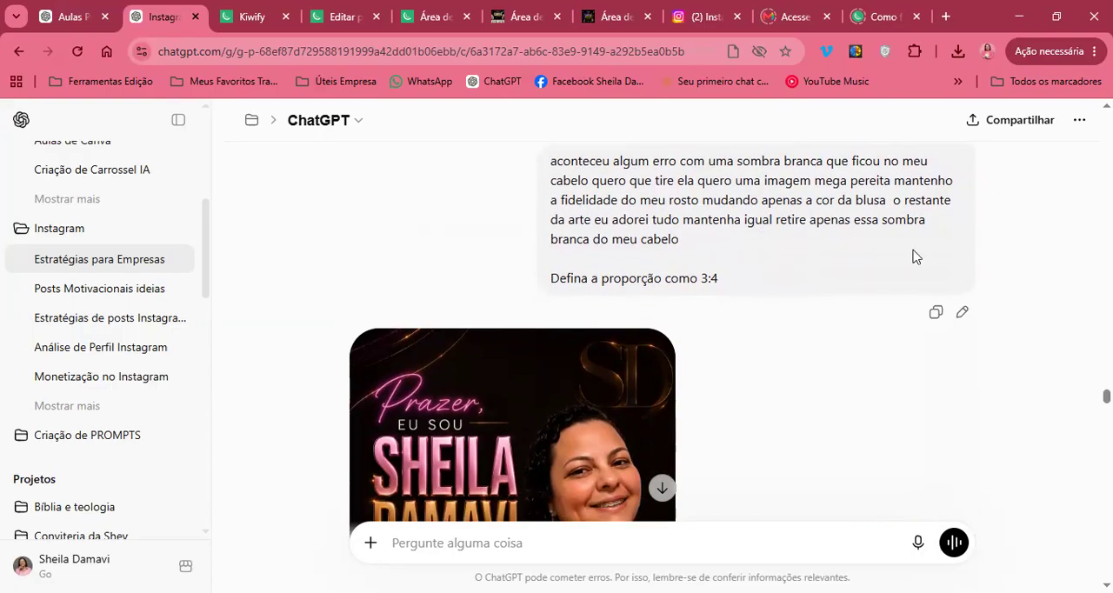
scroll(767, 284, down, 1)
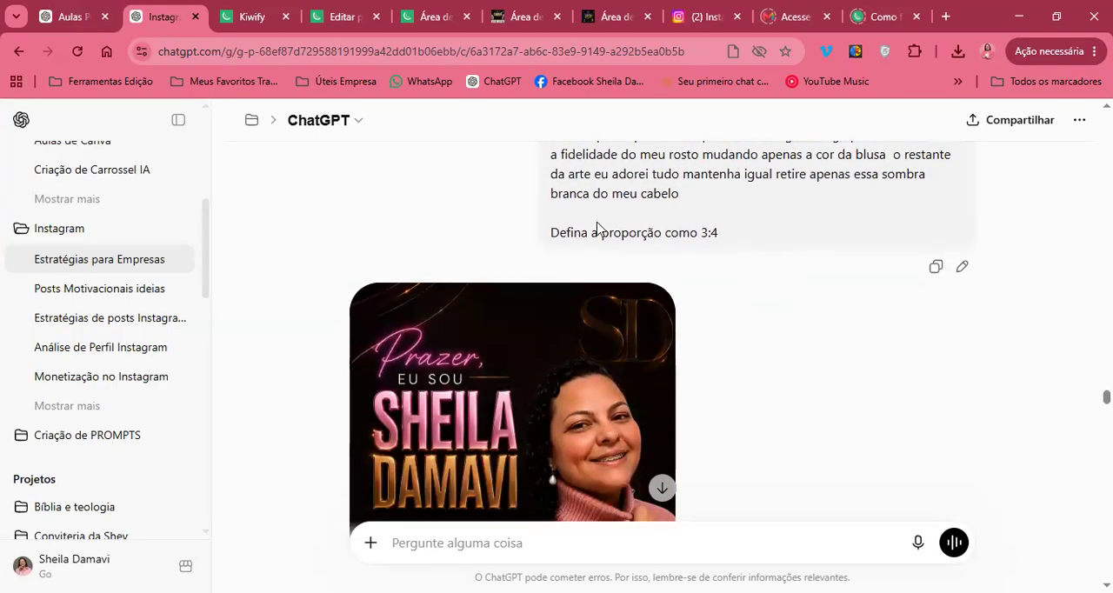
drag(568, 233, 716, 248)
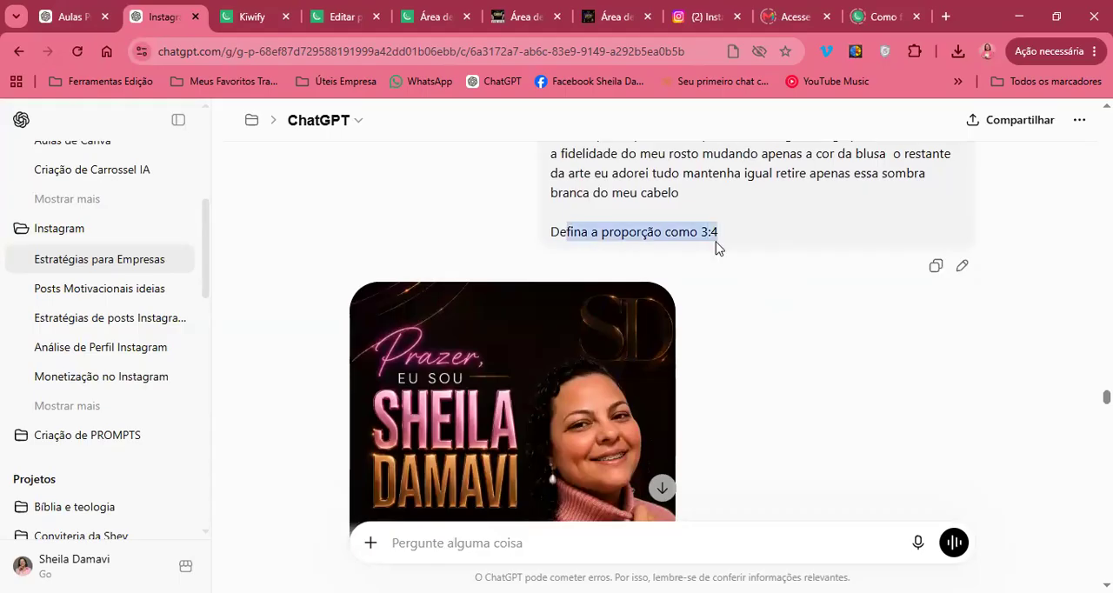
click(715, 248)
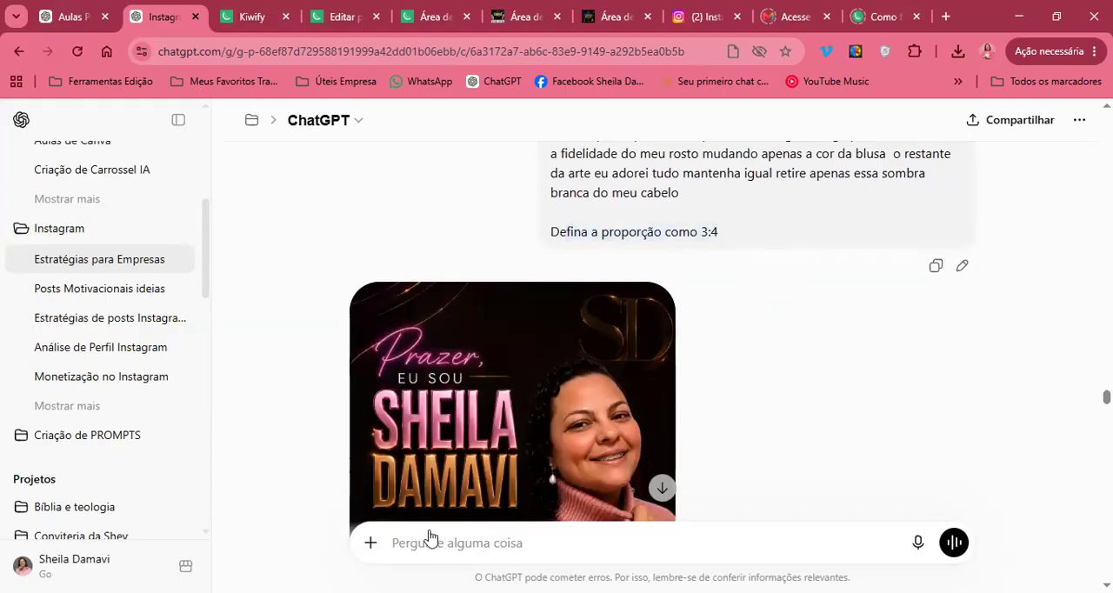
Turn on image creation for the new message and set the image proportion to Retrato 3:4
click(369, 546)
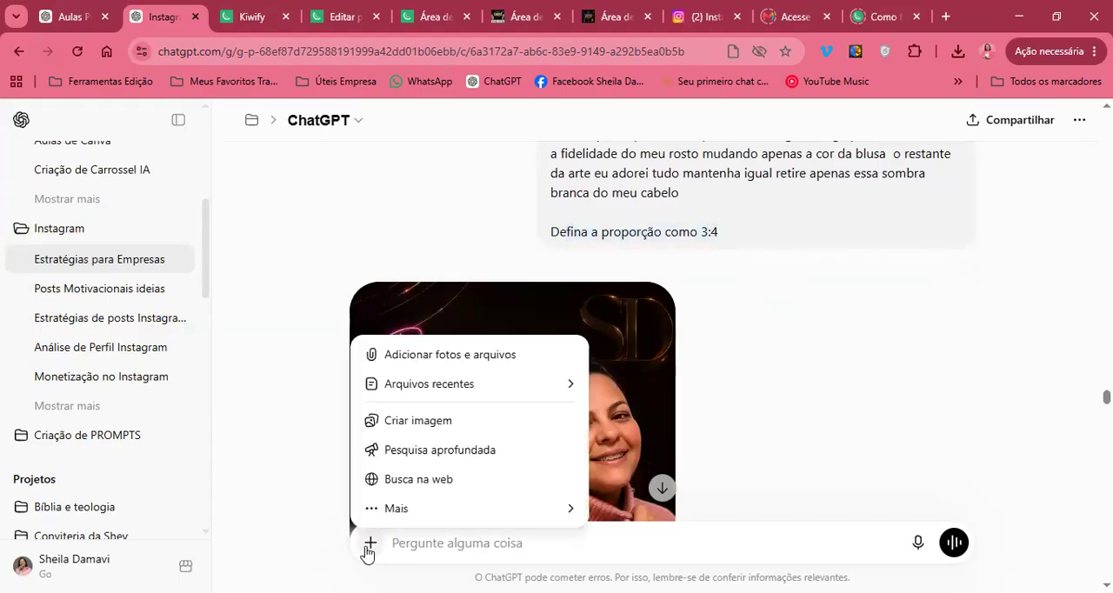
click(405, 422)
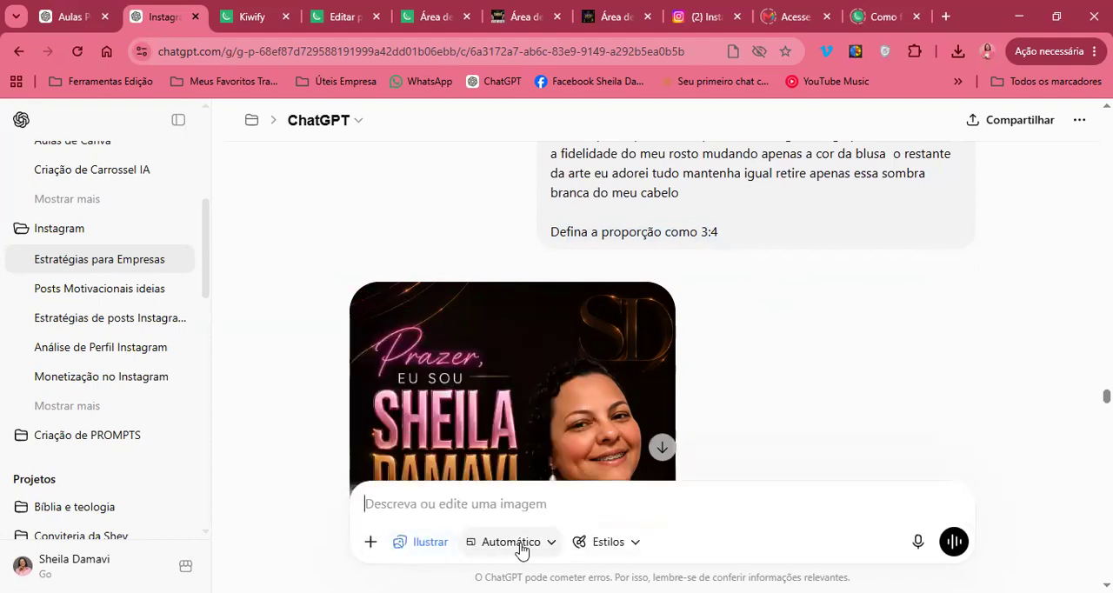
click(365, 545)
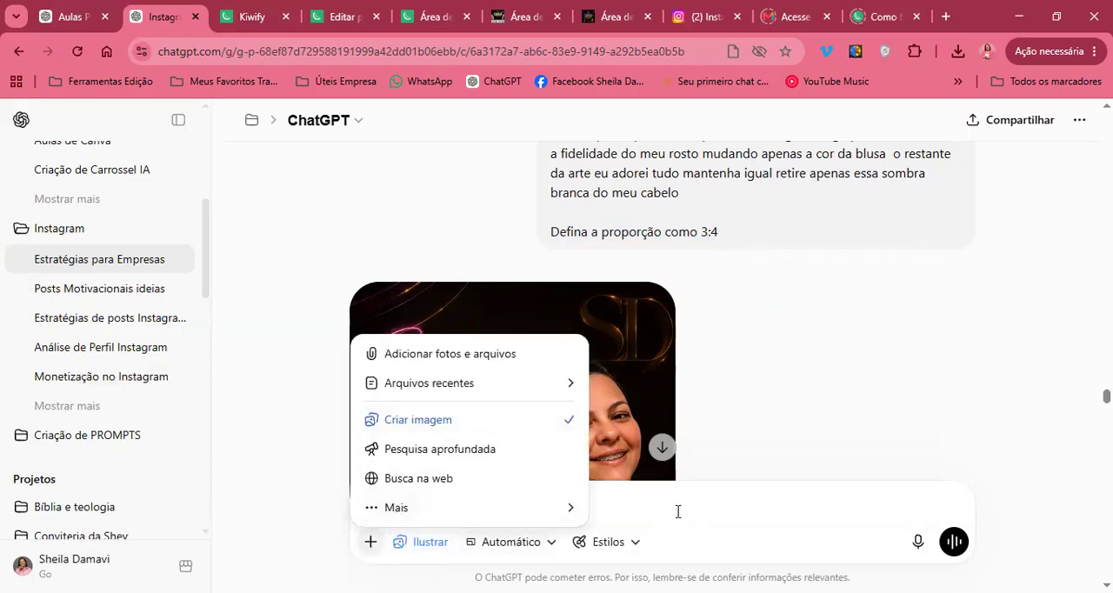
click(525, 544)
click(524, 543)
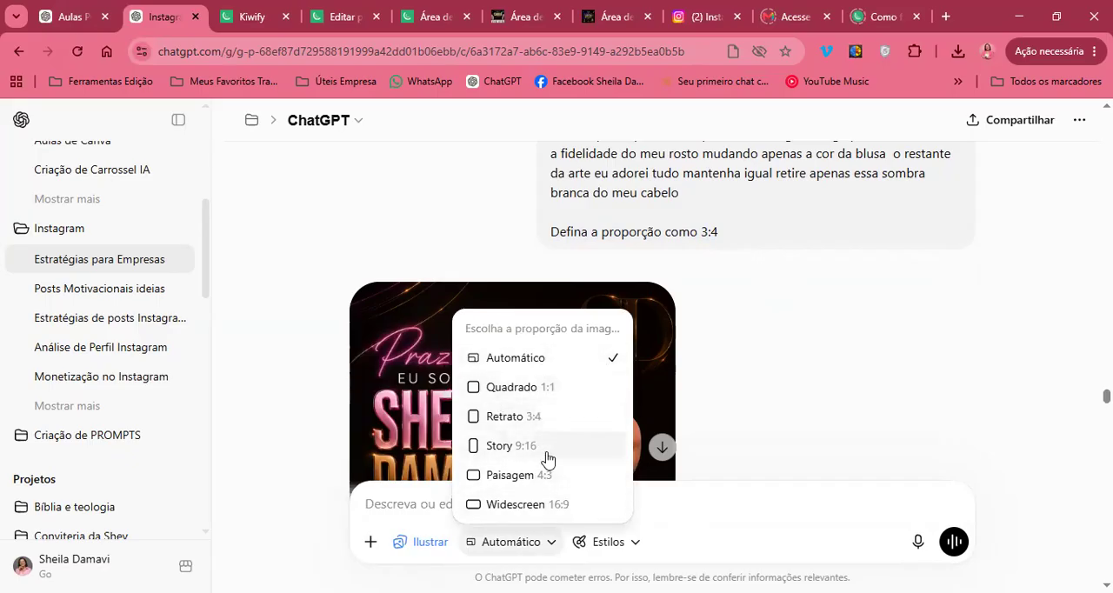
click(534, 425)
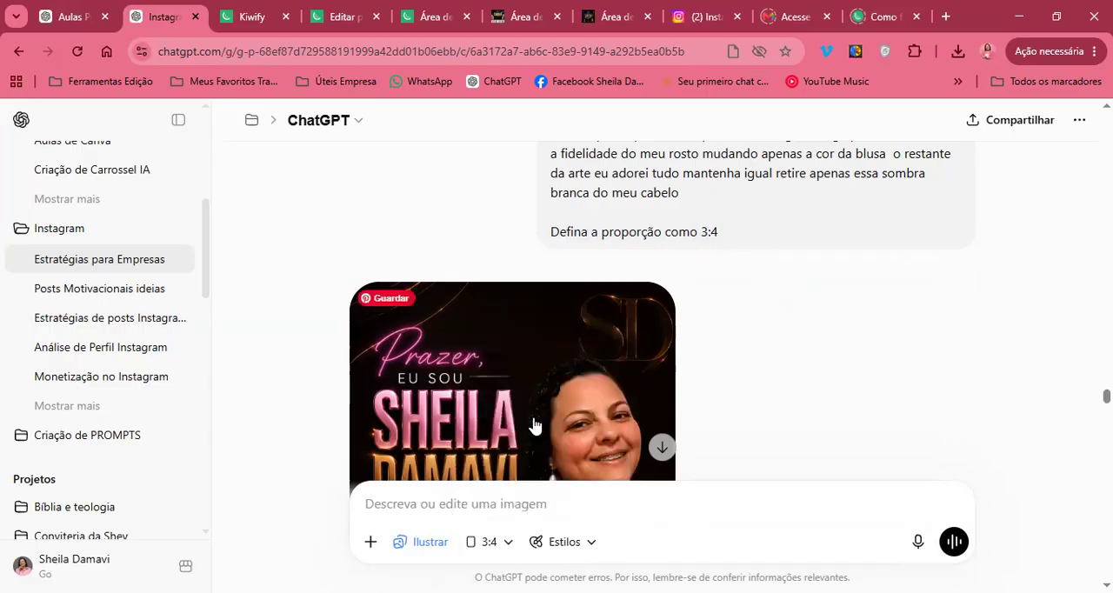
Check the available image proportions against the line "Defina a proporção como 3:4" in the correction request
click(493, 548)
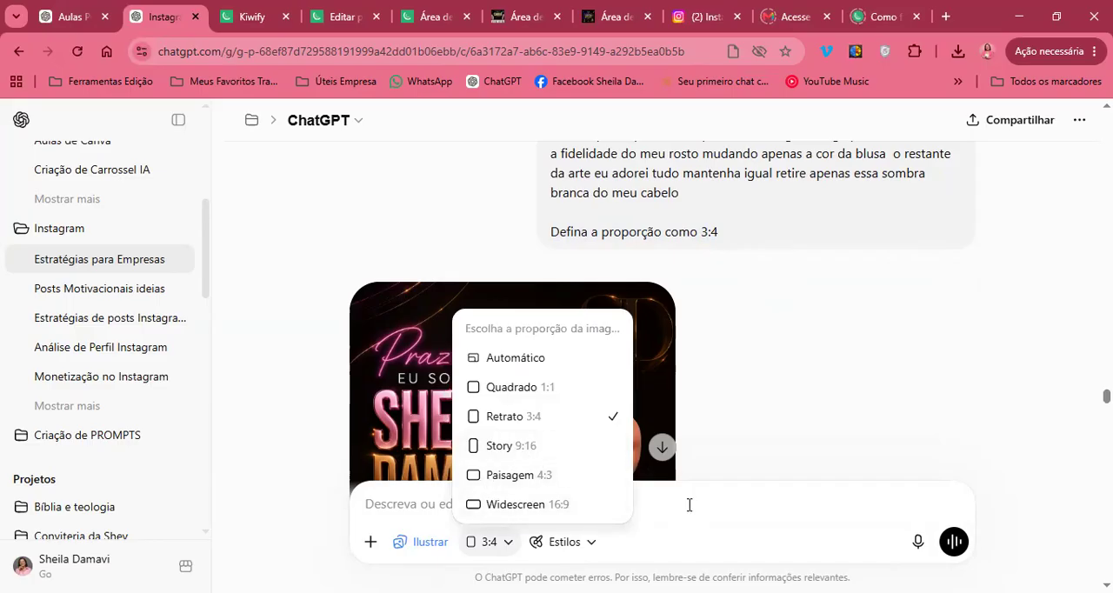
click(703, 329)
click(723, 233)
mouse_move(723, 235)
mouse_down()
mouse_move(551, 231)
mouse_move(706, 224)
mouse_move(730, 242)
mouse_up()
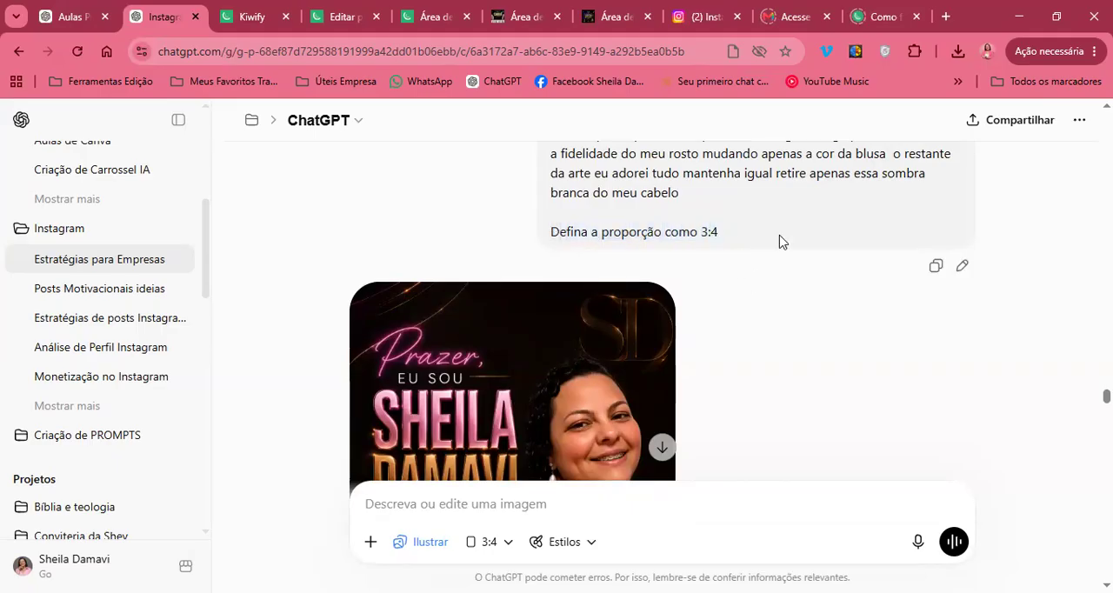
Examine the regenerated slide 1 image with the pink turtleneck below the correction request
scroll(778, 242, down, 4)
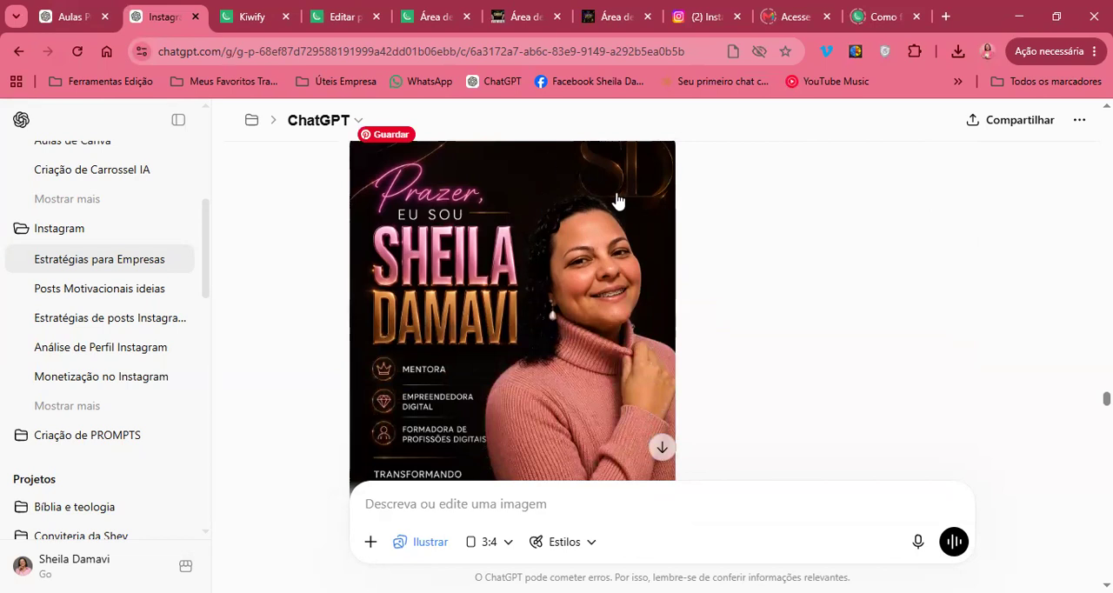
scroll(594, 386, down, 3)
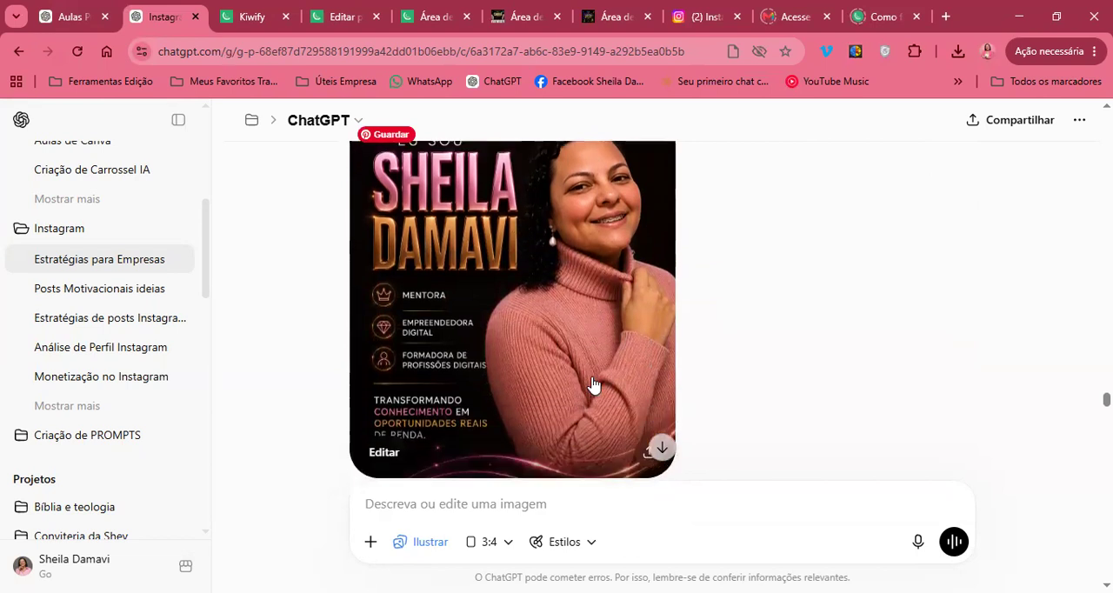
scroll(594, 385, up, 2)
scroll(594, 385, down, 5)
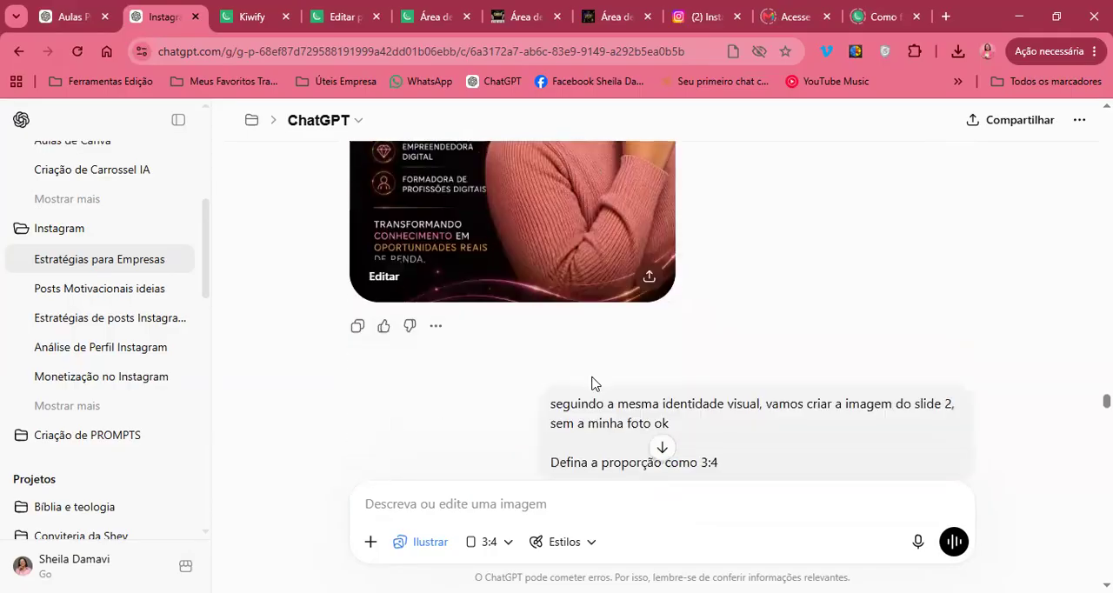
scroll(523, 314, up, 3)
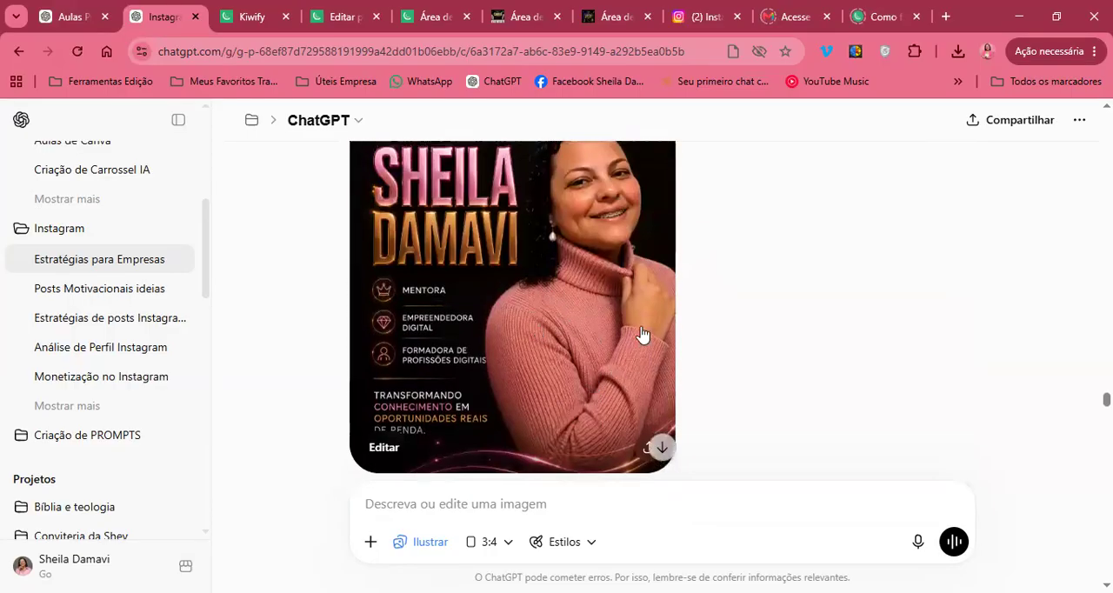
Read the slide 2 request without the photo and the slide 3 request, and view their generated images
scroll(641, 332, down, 3)
scroll(641, 332, down, 5)
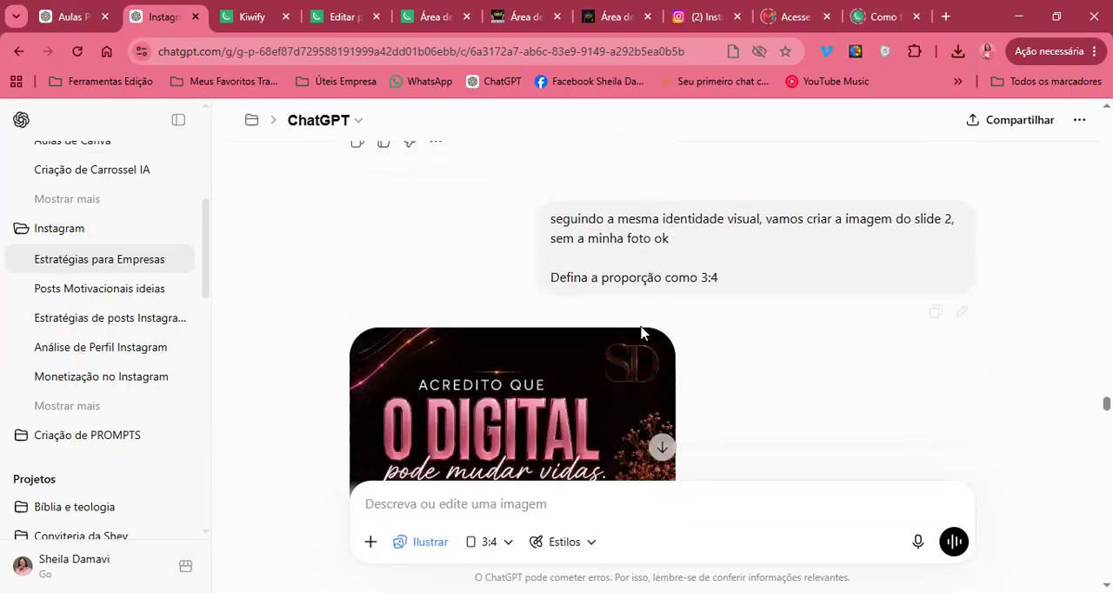
scroll(641, 332, down, 1)
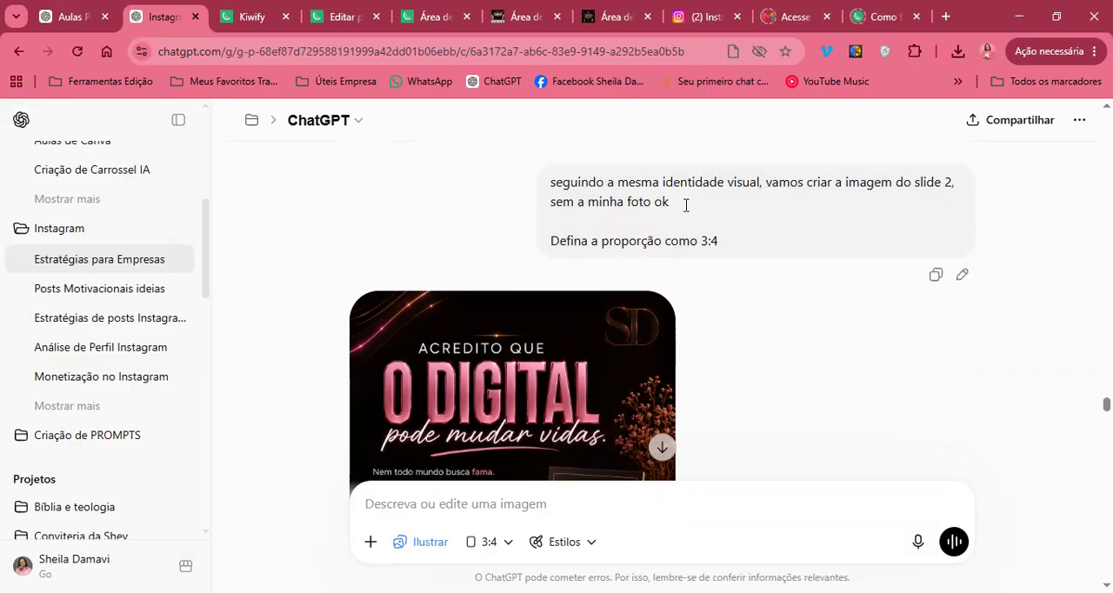
scroll(739, 213, down, 3)
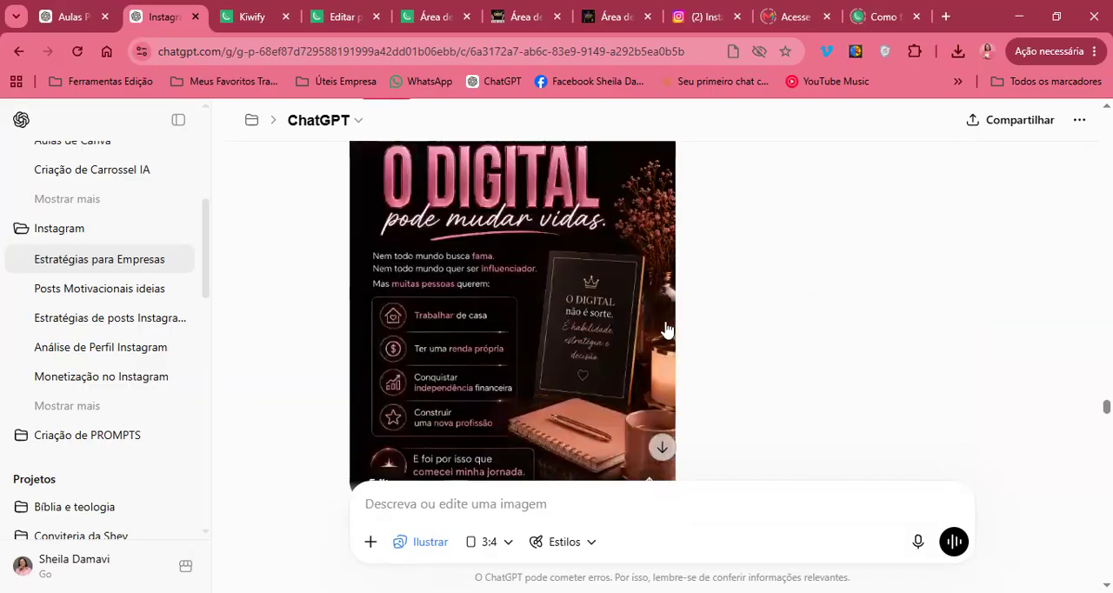
scroll(665, 328, up, 1)
scroll(665, 329, down, 8)
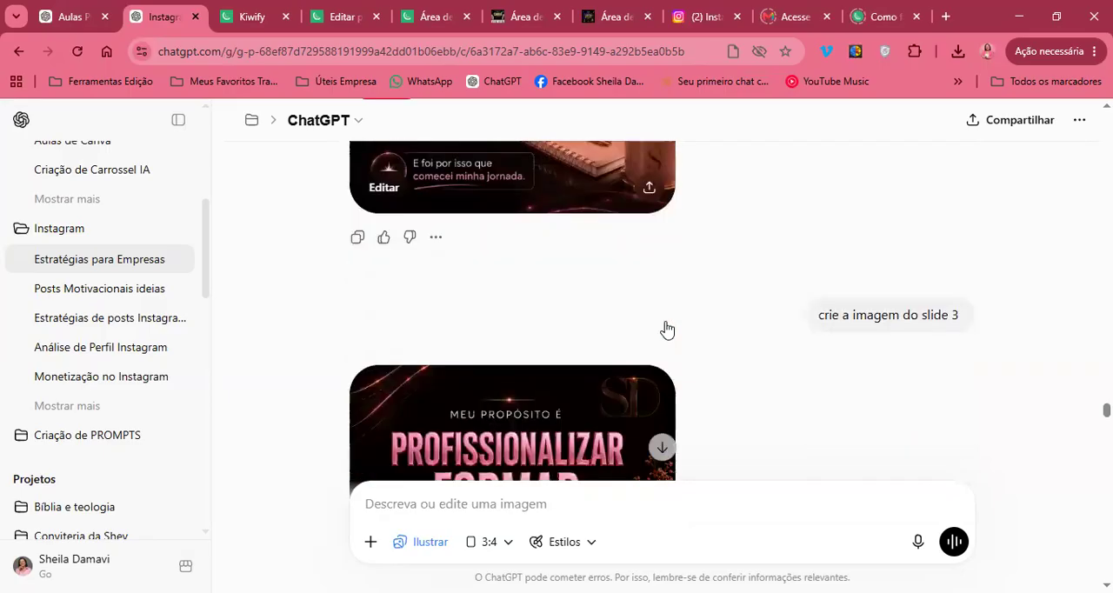
scroll(665, 328, down, 8)
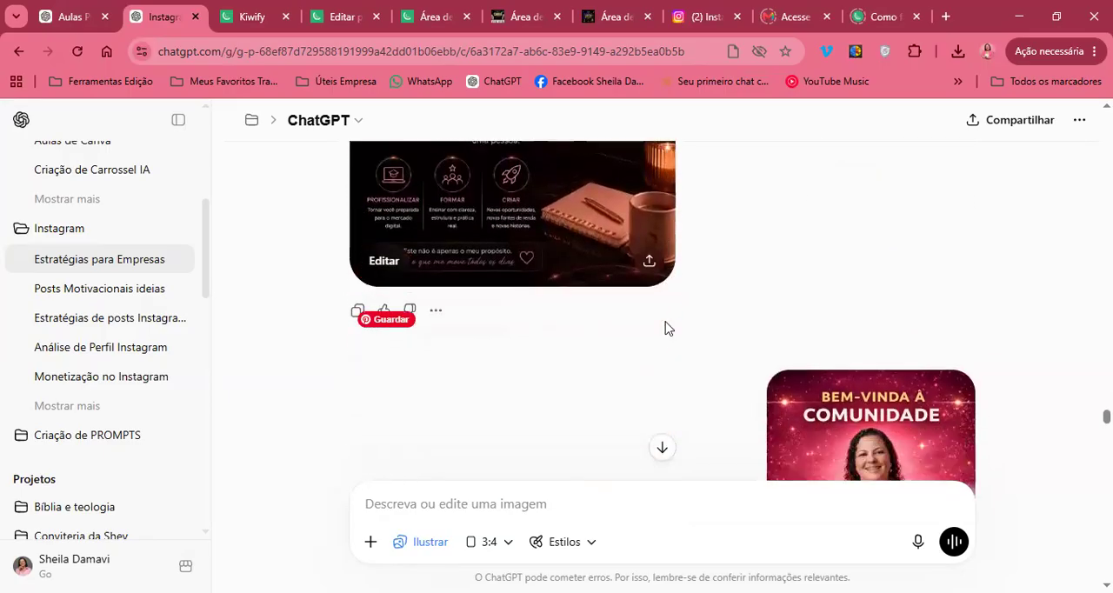
Compare the reference image attached to the slide 4 request with the generated Comunidade Vamos Juntas logo in dark wine
scroll(665, 328, down, 5)
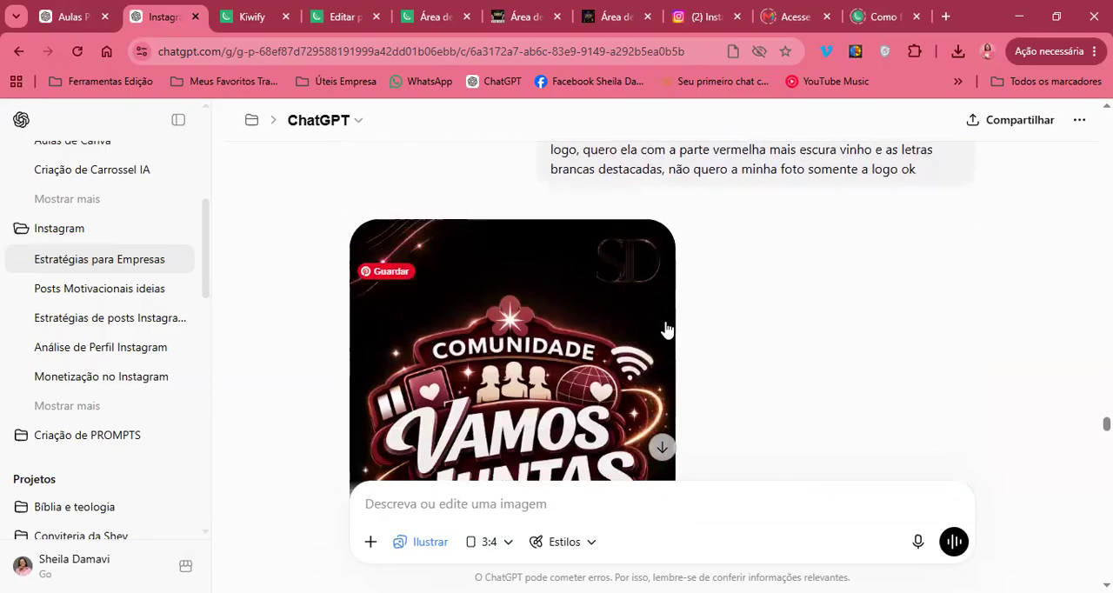
scroll(665, 329, up, 7)
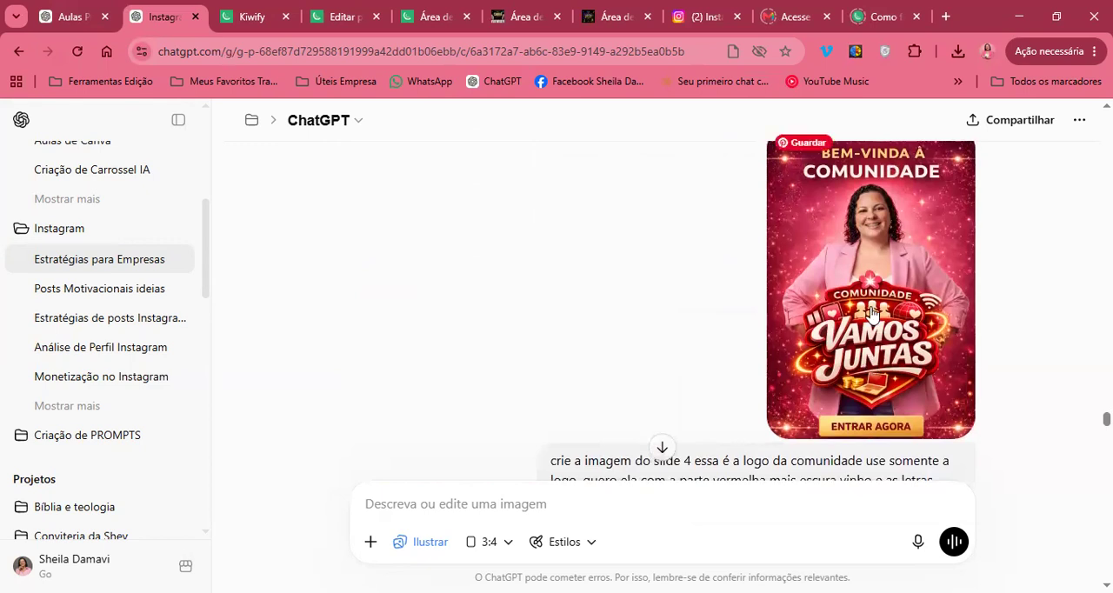
scroll(818, 360, down, 4)
scroll(818, 360, down, 2)
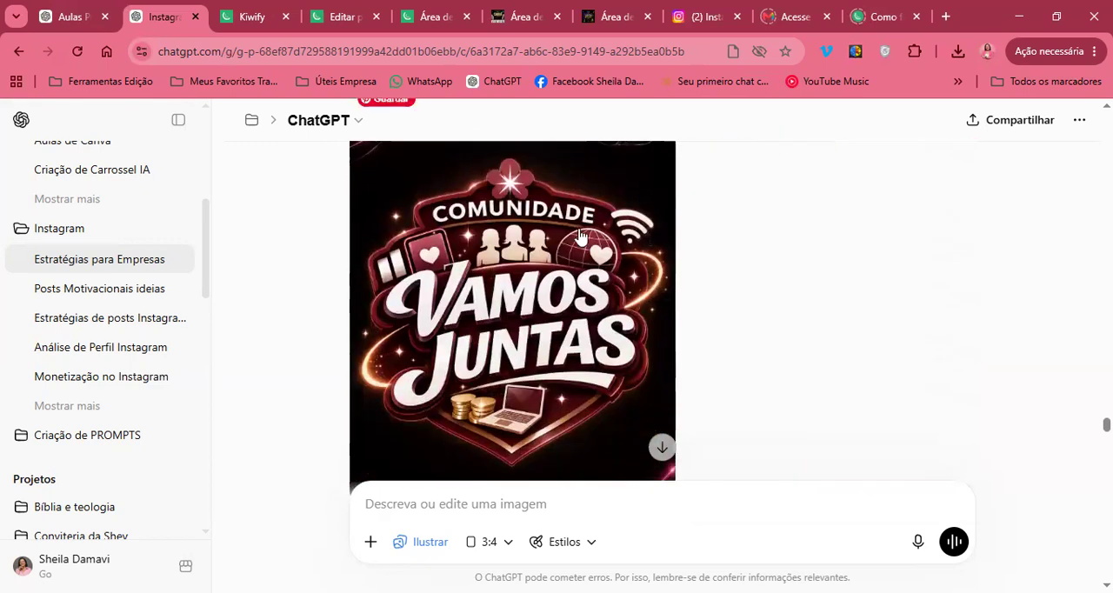
scroll(756, 330, down, 7)
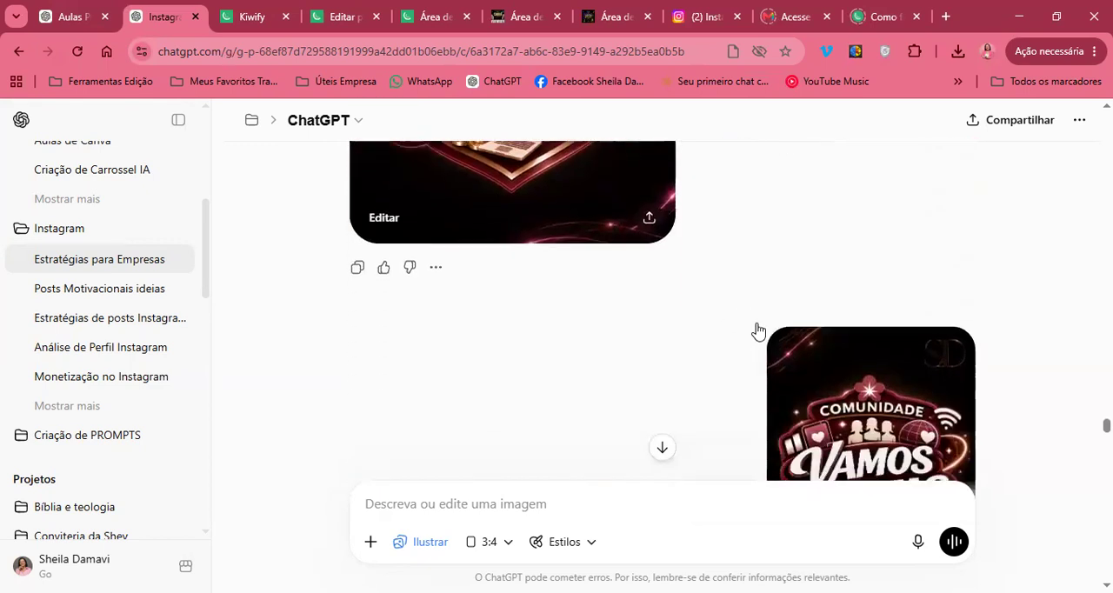
scroll(773, 242, up, 3)
scroll(772, 243, down, 8)
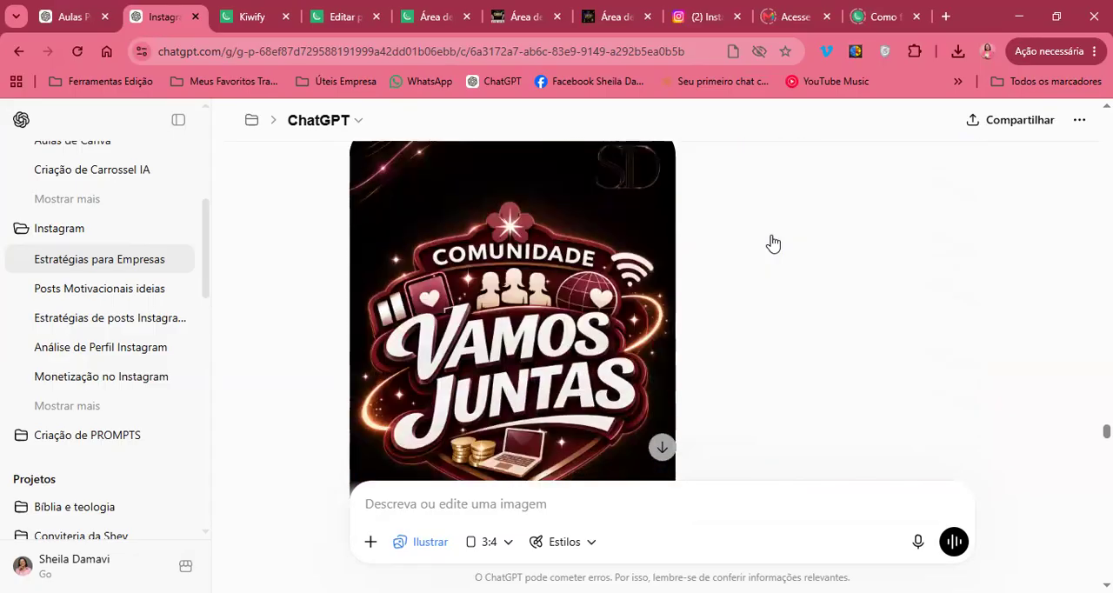
View the generated image headed "Através da Comunidade Vamos Juntas" with its list of digital professions
scroll(772, 242, down, 3)
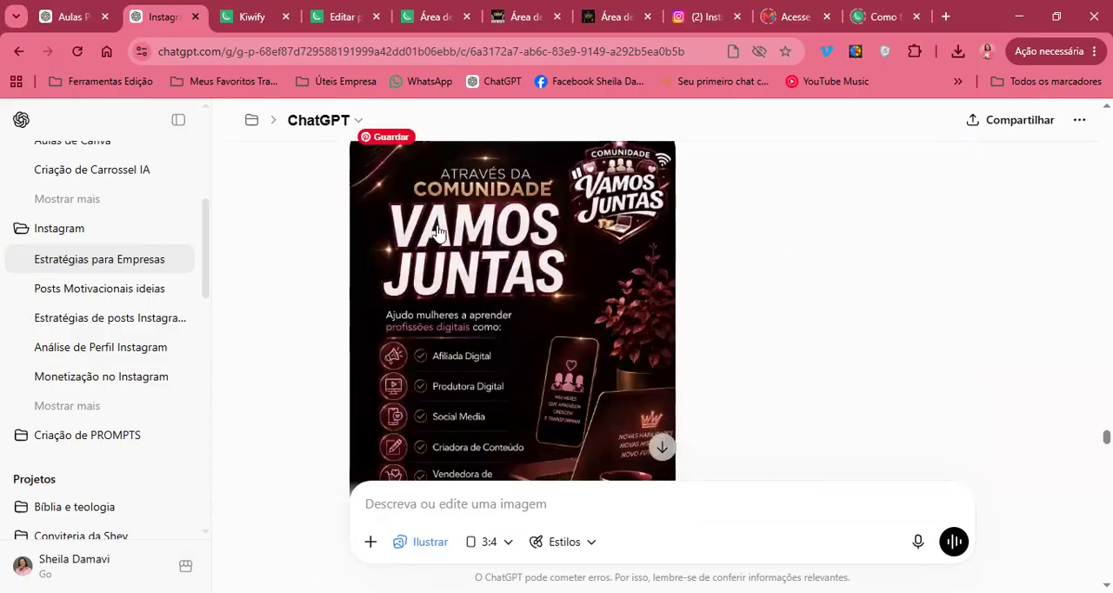
scroll(579, 369, up, 1)
scroll(579, 369, down, 4)
Read the slide 5 portrait-size request and compare its Empresas image with the preceding Vamos Juntas slide
scroll(579, 368, down, 2)
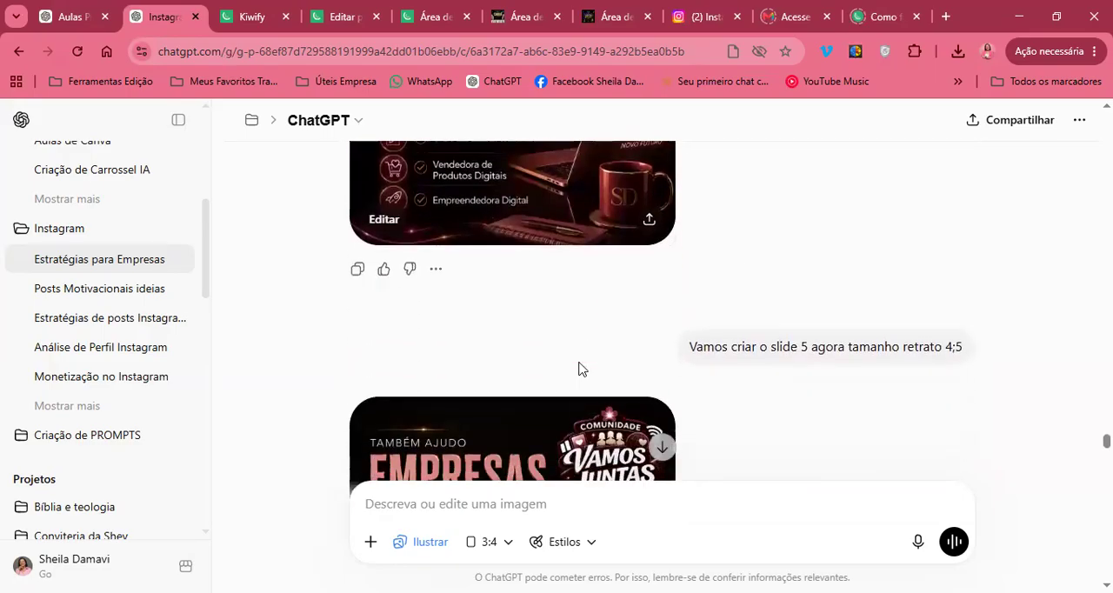
scroll(579, 368, down, 4)
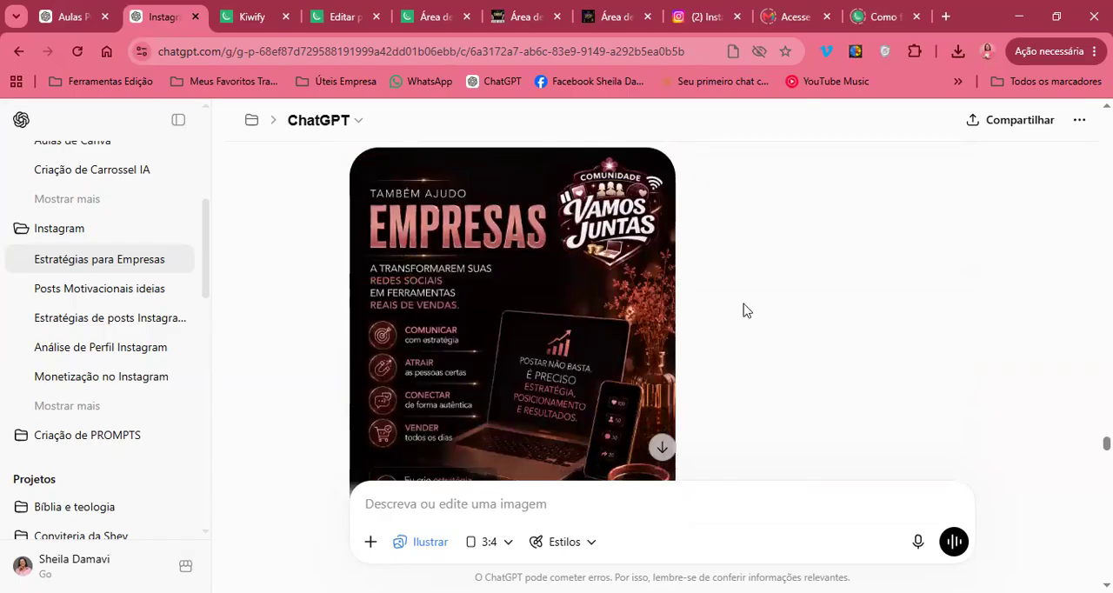
scroll(743, 310, up, 5)
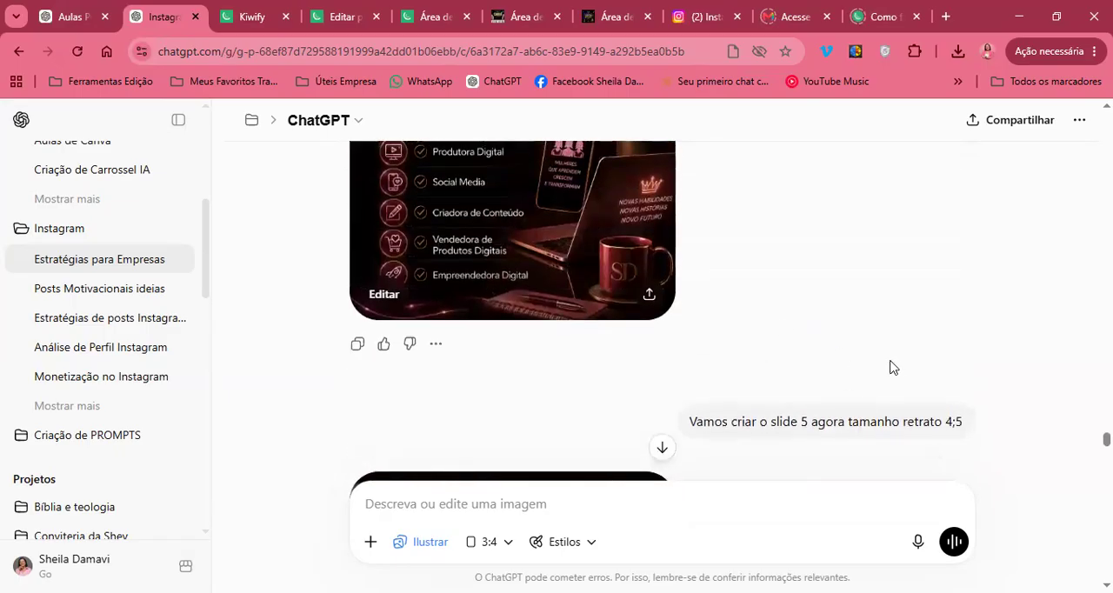
scroll(890, 367, down, 4)
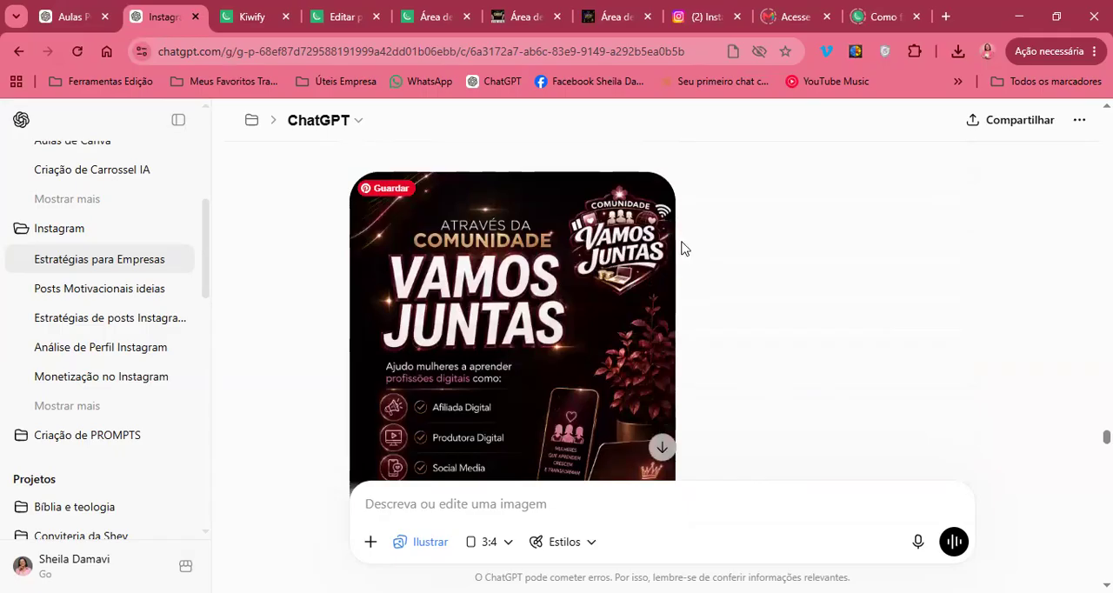
scroll(857, 266, up, 5)
scroll(855, 266, down, 3)
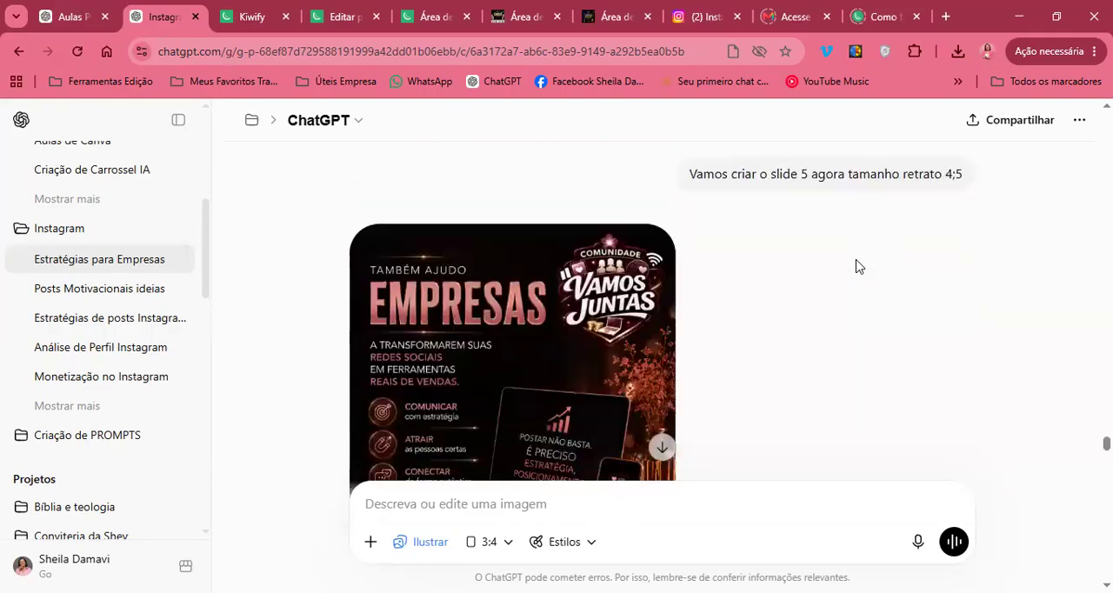
scroll(855, 266, down, 2)
scroll(824, 325, down, 1)
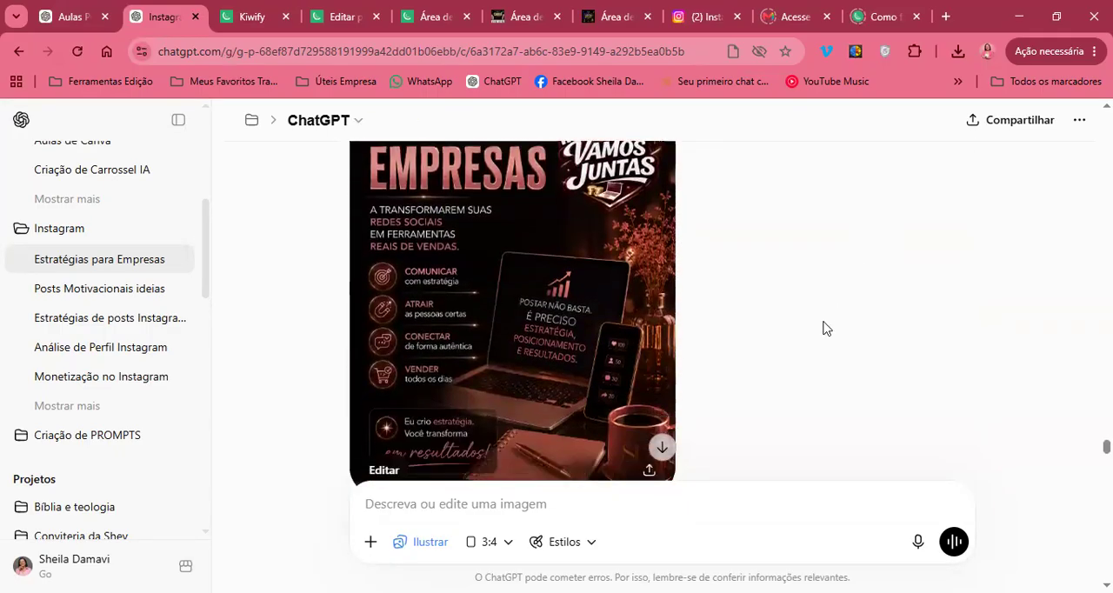
Read the slide 5 correction request with the Vision Start logo and compare the original and remade Empresas images
scroll(824, 327, down, 5)
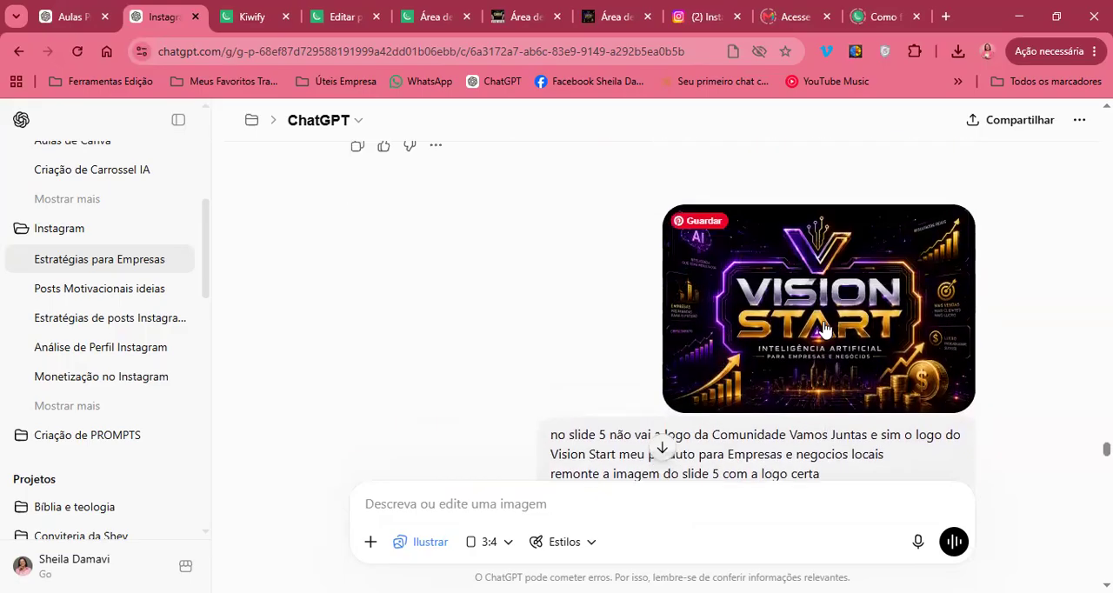
scroll(683, 356, up, 5)
scroll(479, 251, up, 1)
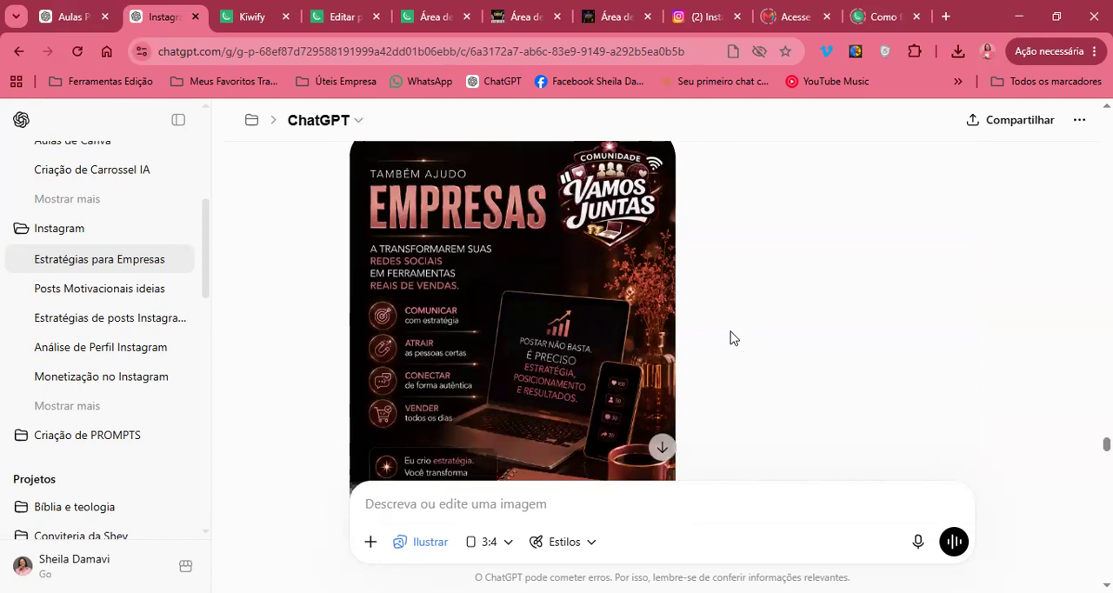
scroll(730, 338, down, 6)
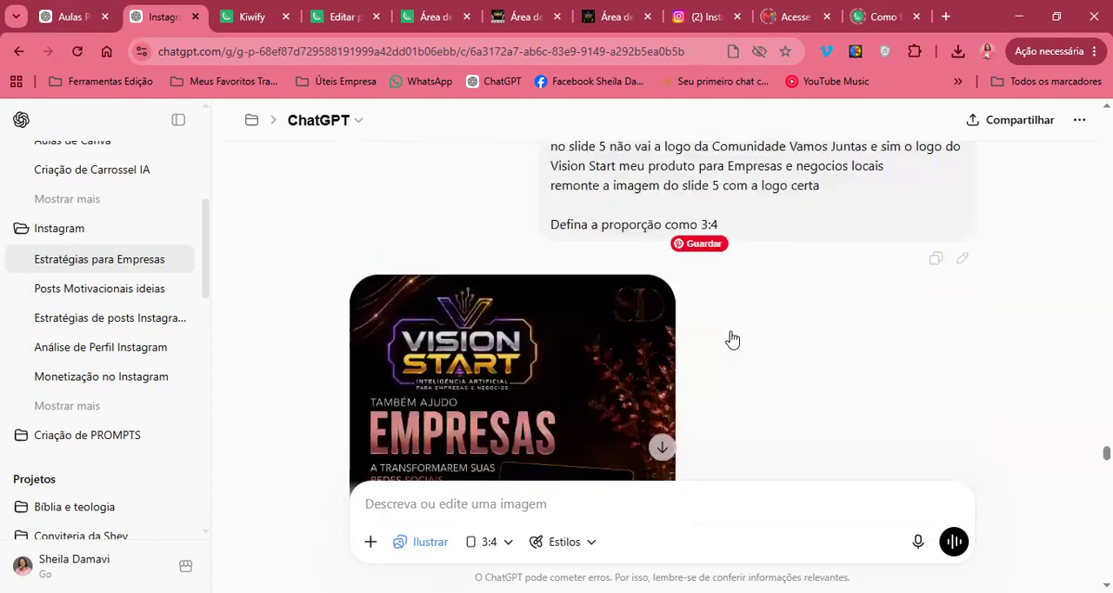
scroll(724, 327, down, 3)
scroll(718, 315, up, 5)
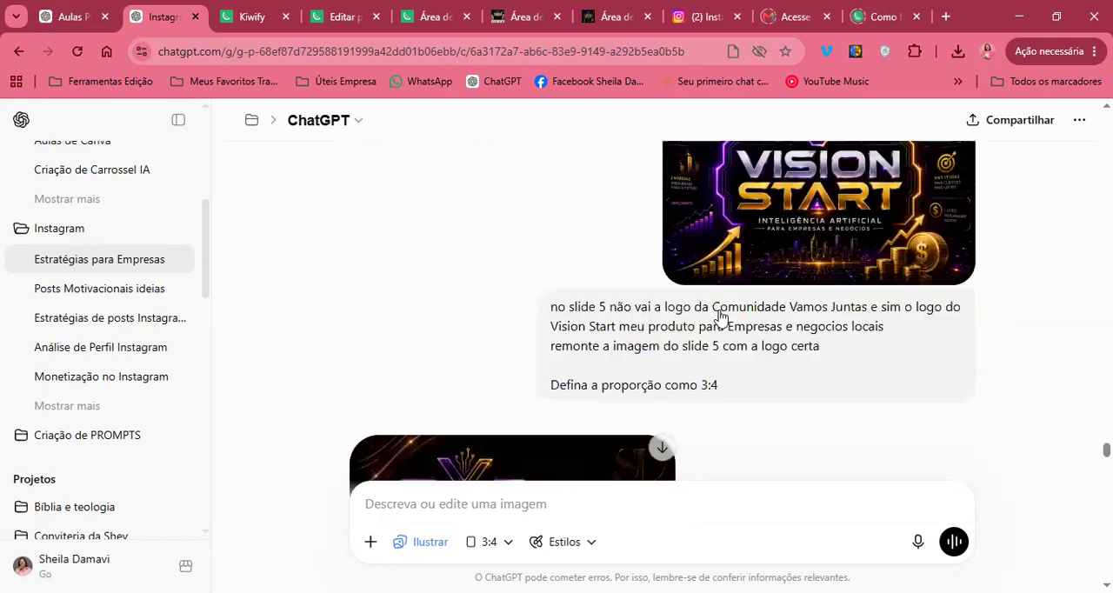
scroll(795, 308, down, 7)
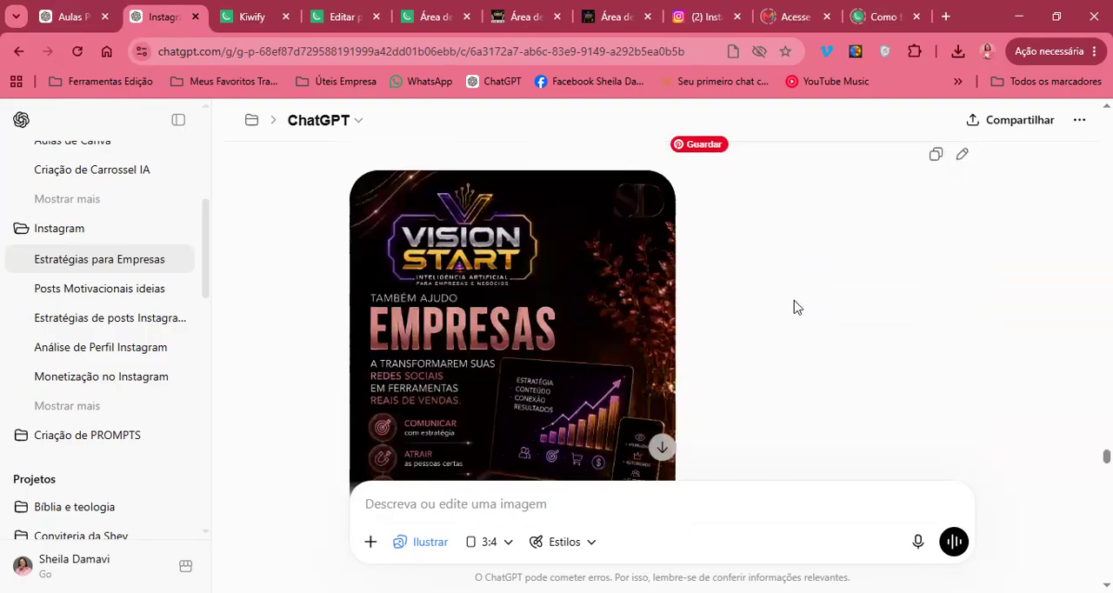
scroll(582, 340, up, 3)
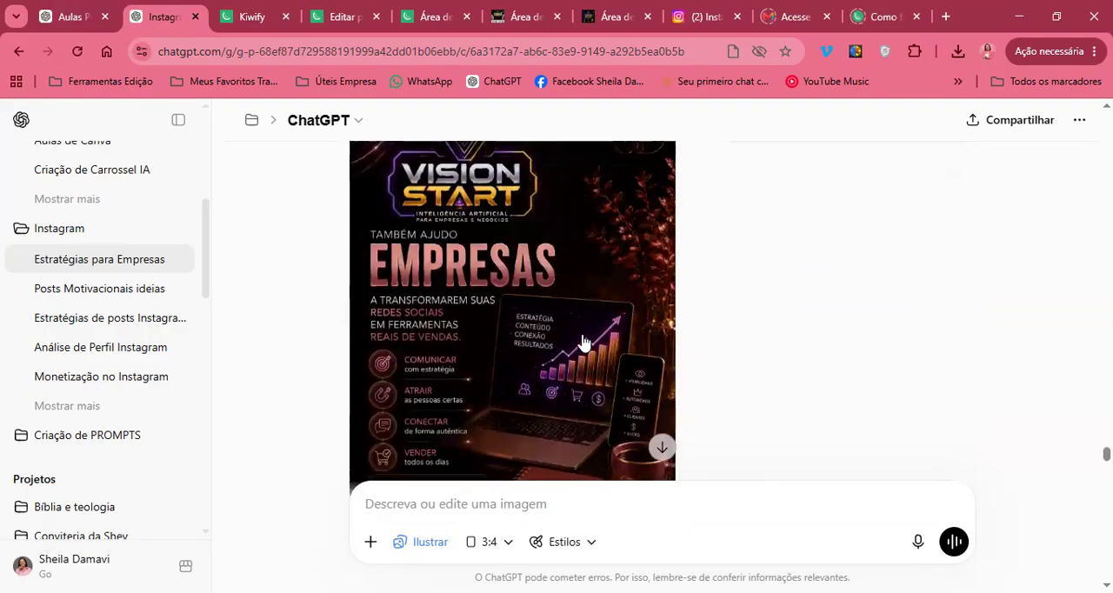
Read the request "agora crie a imagem do slide 6", highlighting its text, and view the generated image below it
scroll(583, 341, down, 3)
scroll(582, 339, down, 3)
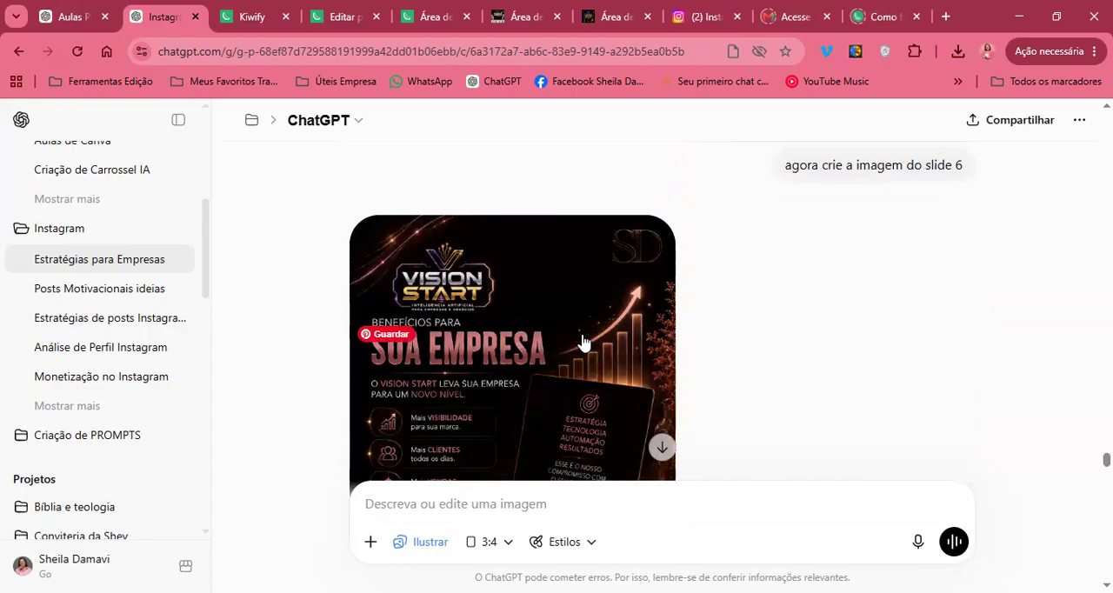
scroll(582, 340, up, 3)
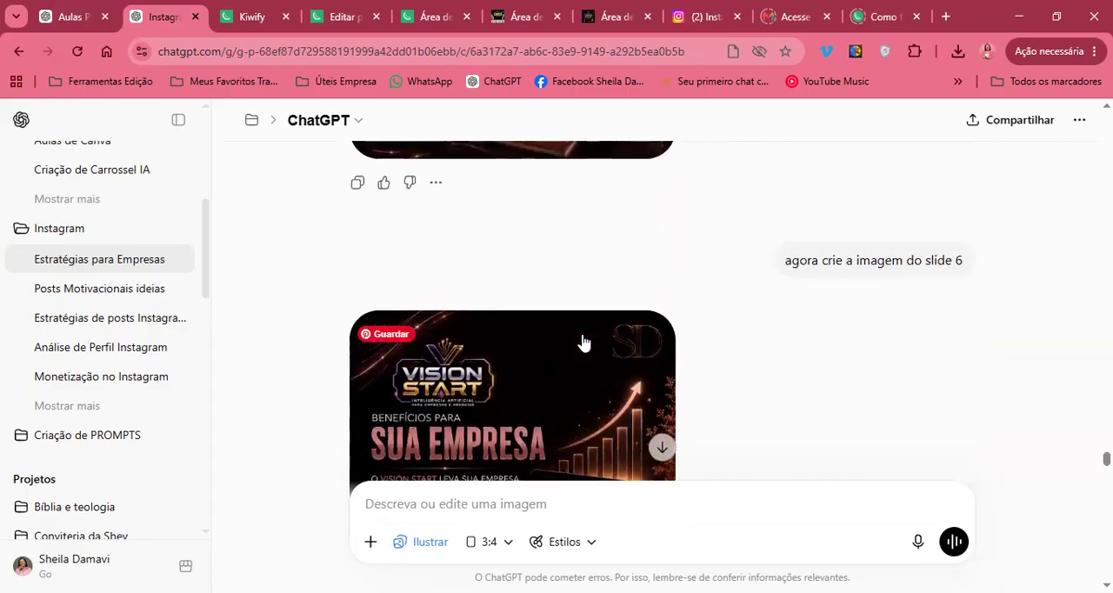
drag(785, 261, 917, 261)
click(867, 353)
scroll(728, 319, down, 1)
mouse_move(411, 303)
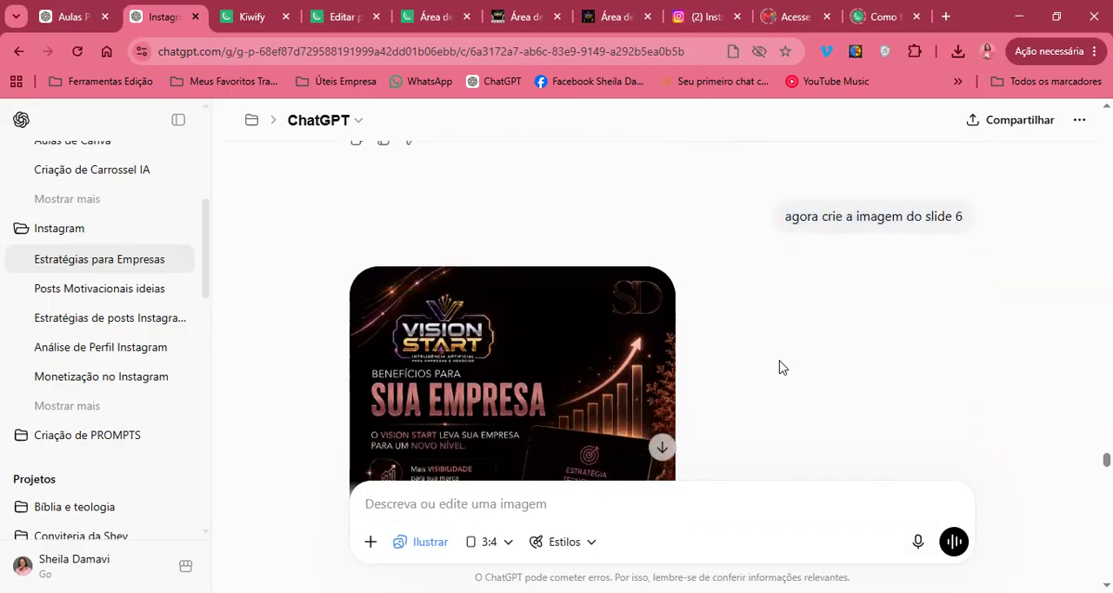
Read the request "crie a imagem do slide 7" and examine the Vision Start tools image generated for it
scroll(779, 367, down, 1)
scroll(776, 334, down, 6)
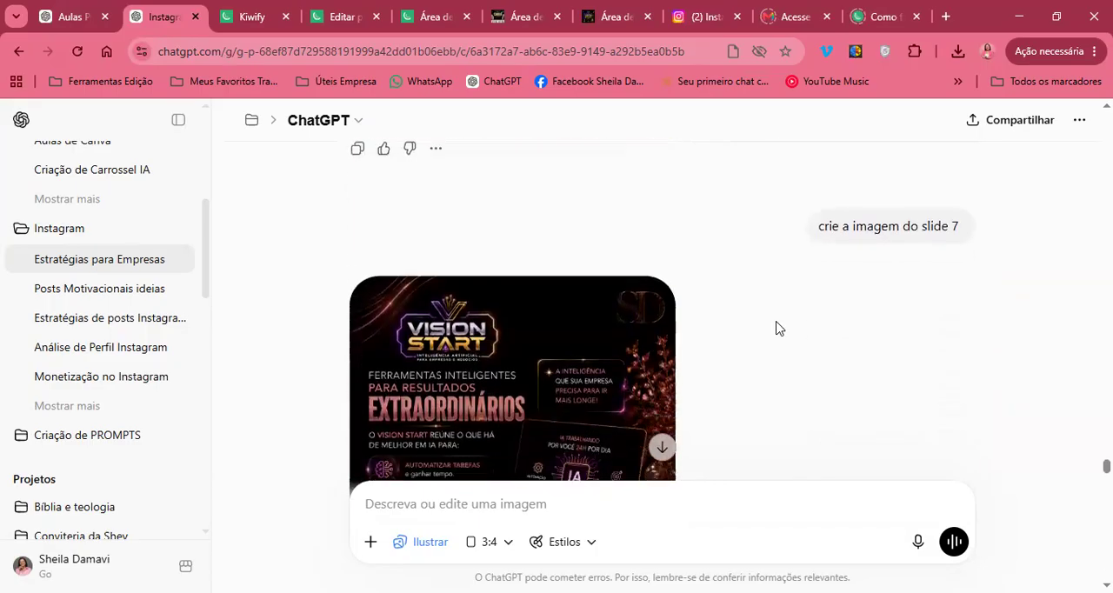
scroll(775, 325, down, 2)
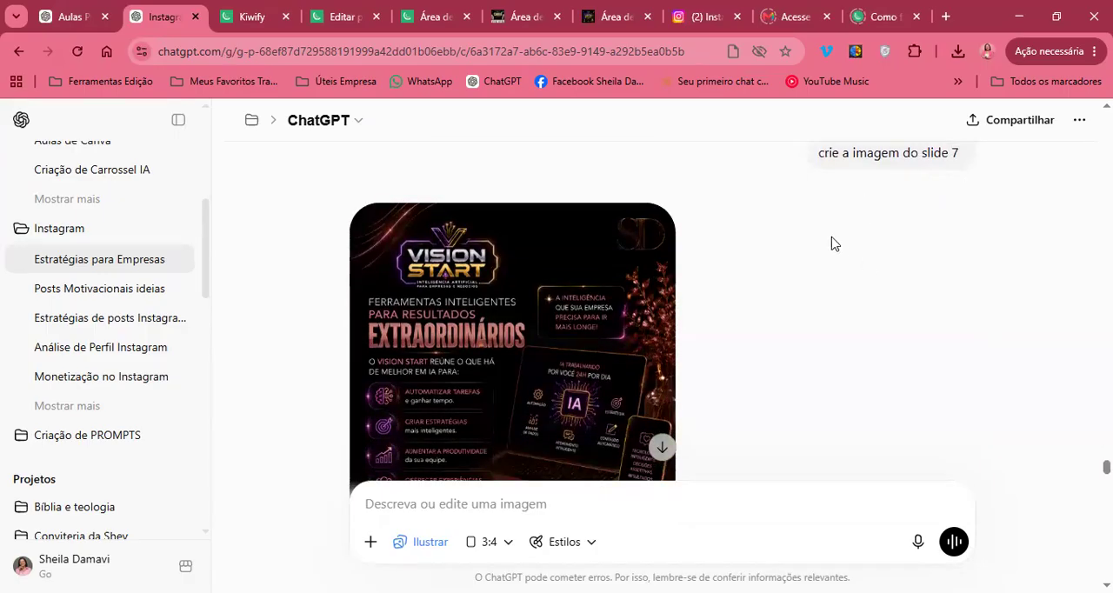
scroll(798, 262, down, 5)
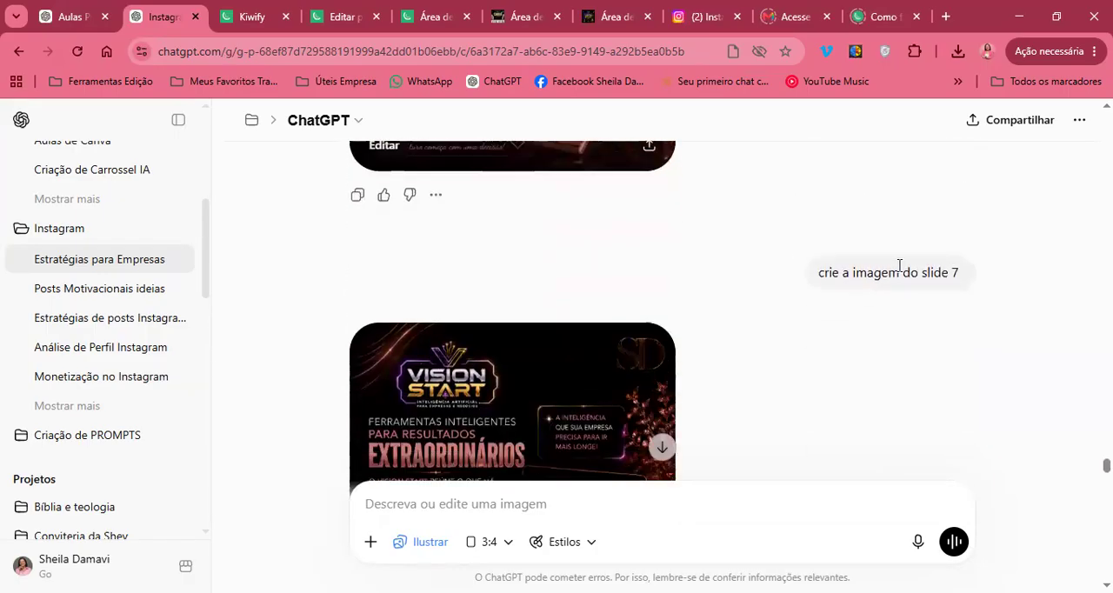
Examine the slide 7 "O simples bem feito todos os dias" image and the request to remove its Vision Start logo, comparing the remade version
scroll(631, 307, down, 2)
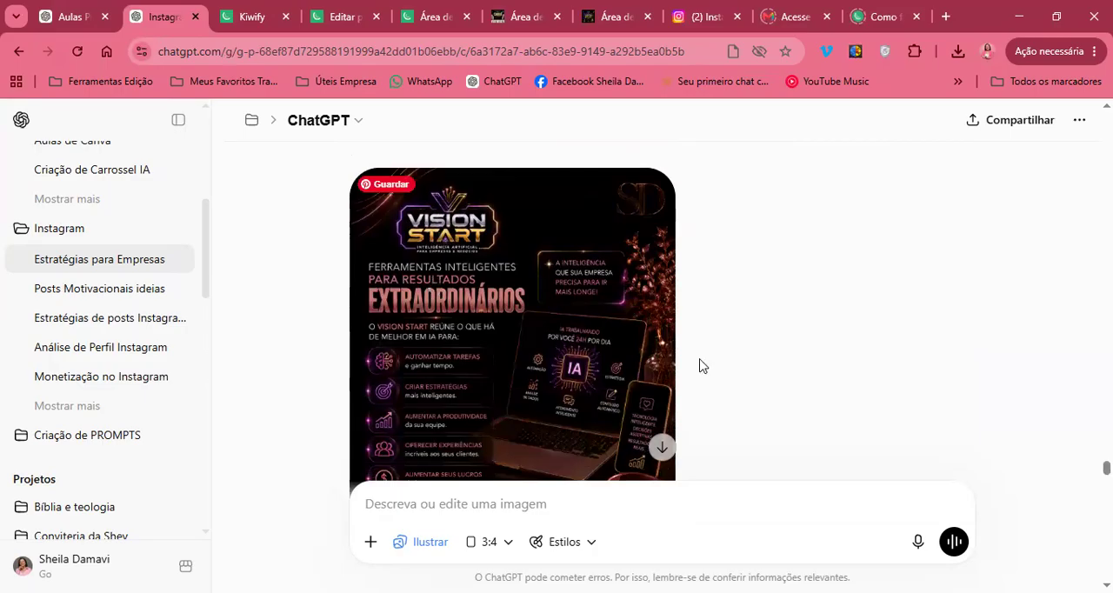
scroll(702, 365, down, 10)
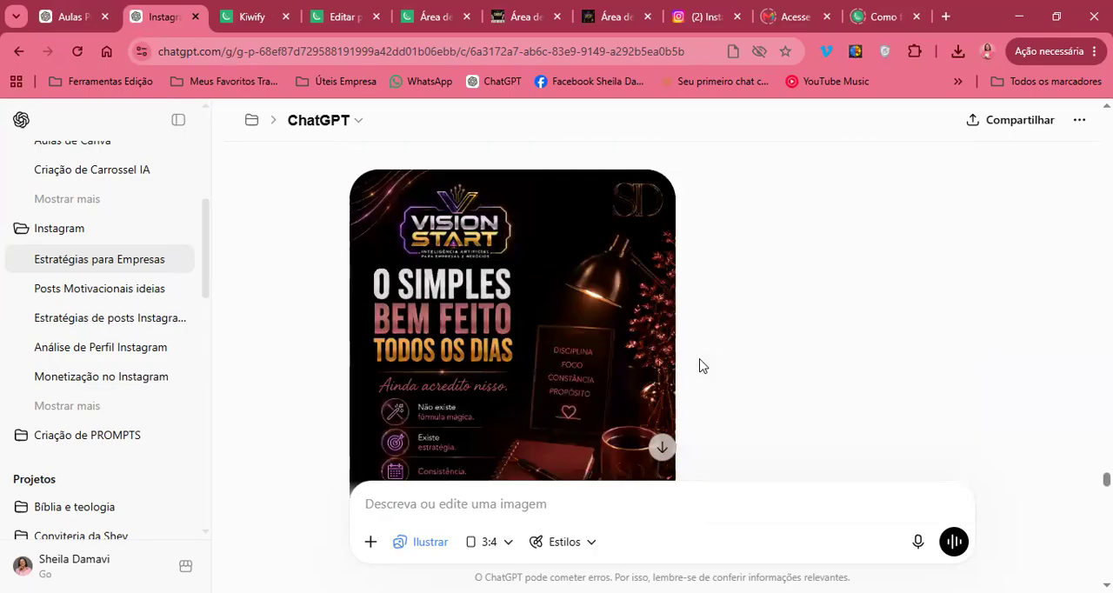
scroll(702, 365, down, 15)
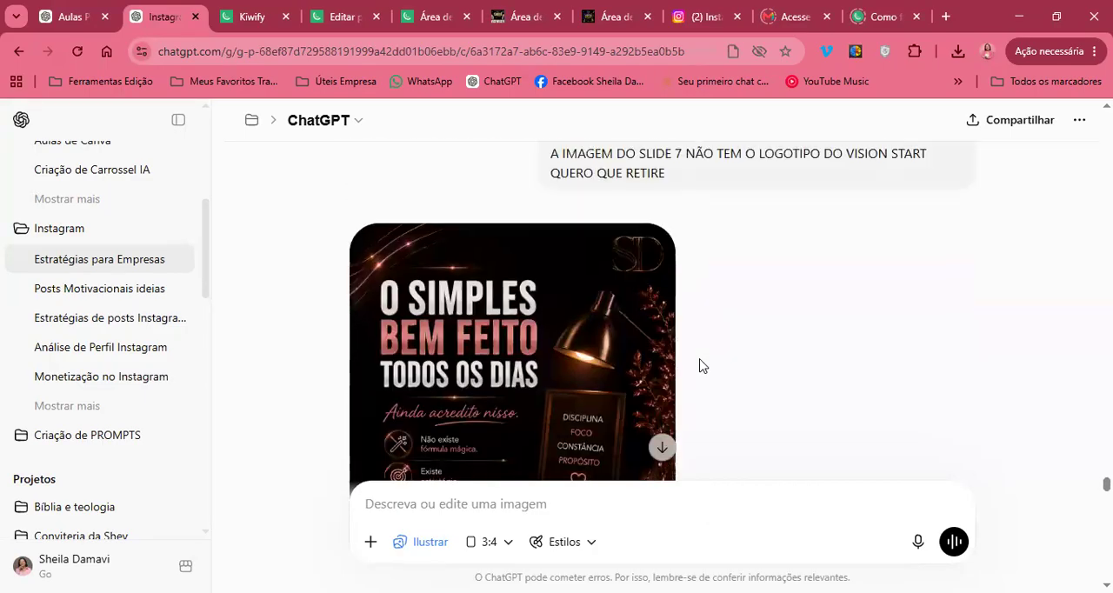
scroll(702, 366, down, 1)
scroll(765, 339, down, 1)
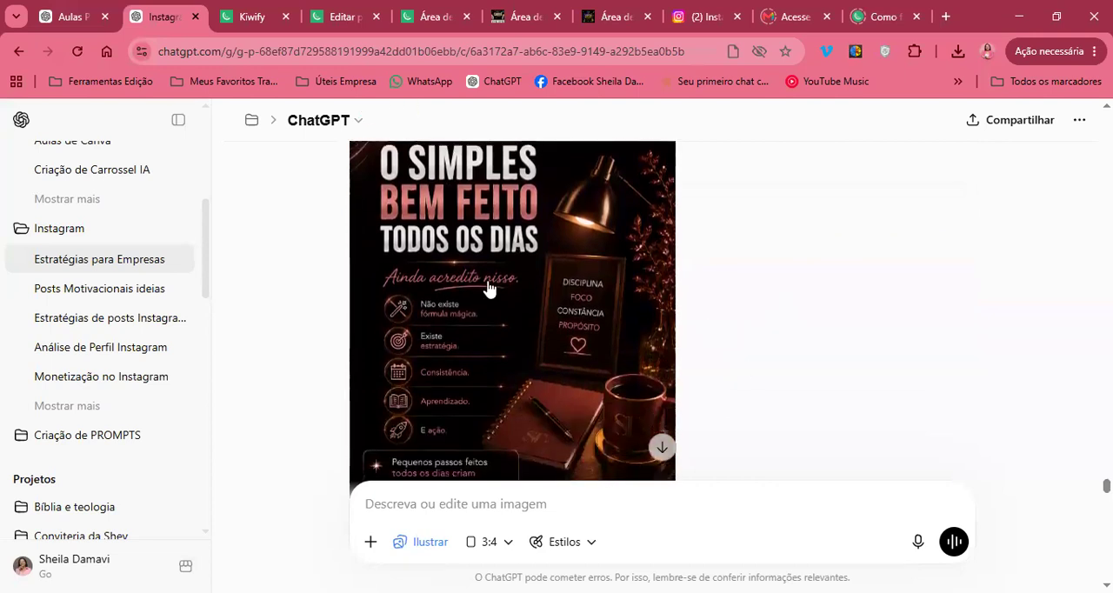
scroll(496, 249, up, 2)
scroll(496, 248, down, 10)
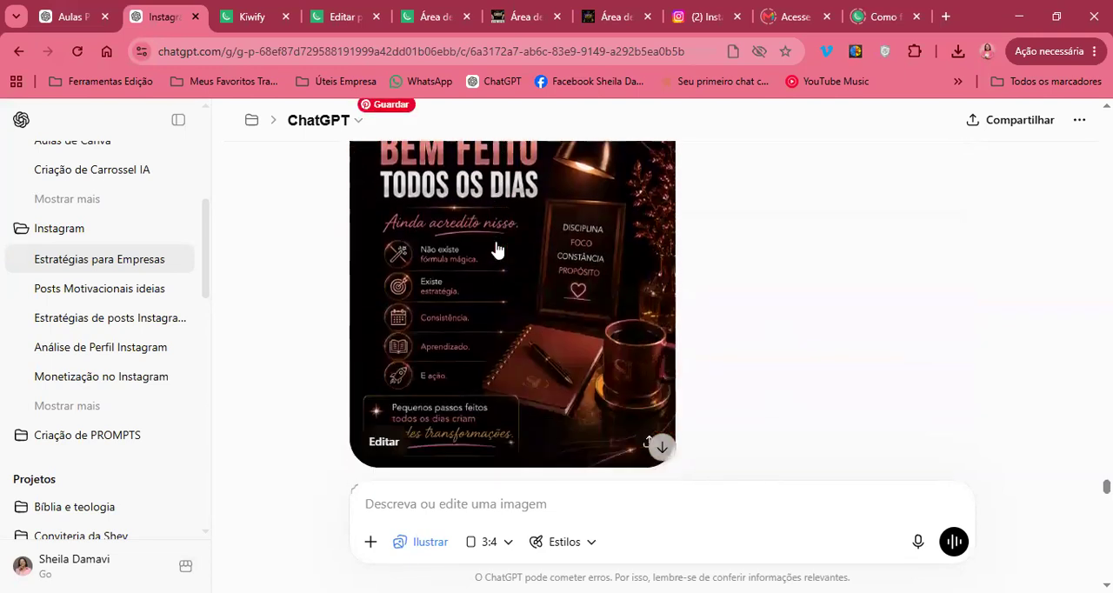
View the "Não é sobre sorte" image generated for slide 8 and compare it with the preceding slide 7 image
scroll(496, 248, down, 5)
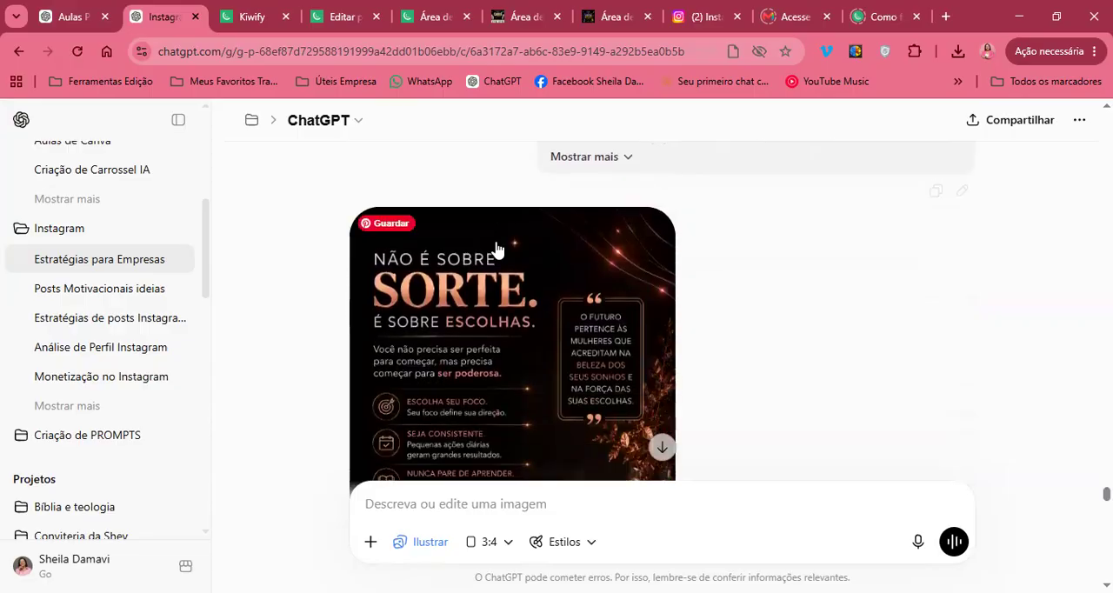
scroll(495, 249, down, 2)
scroll(495, 249, up, 3)
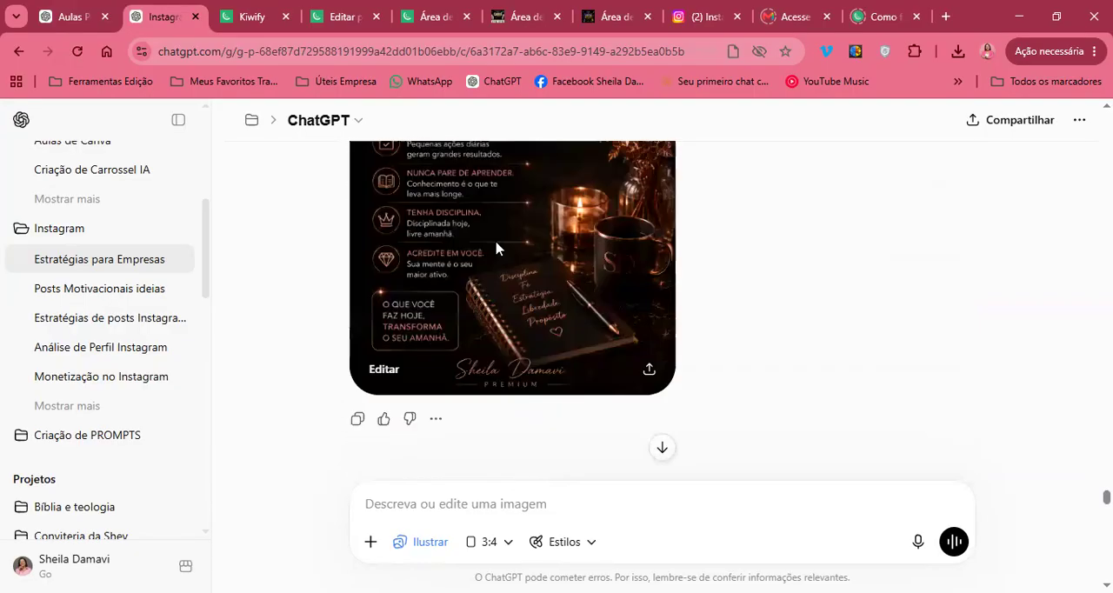
scroll(495, 248, down, 5)
scroll(496, 249, up, 8)
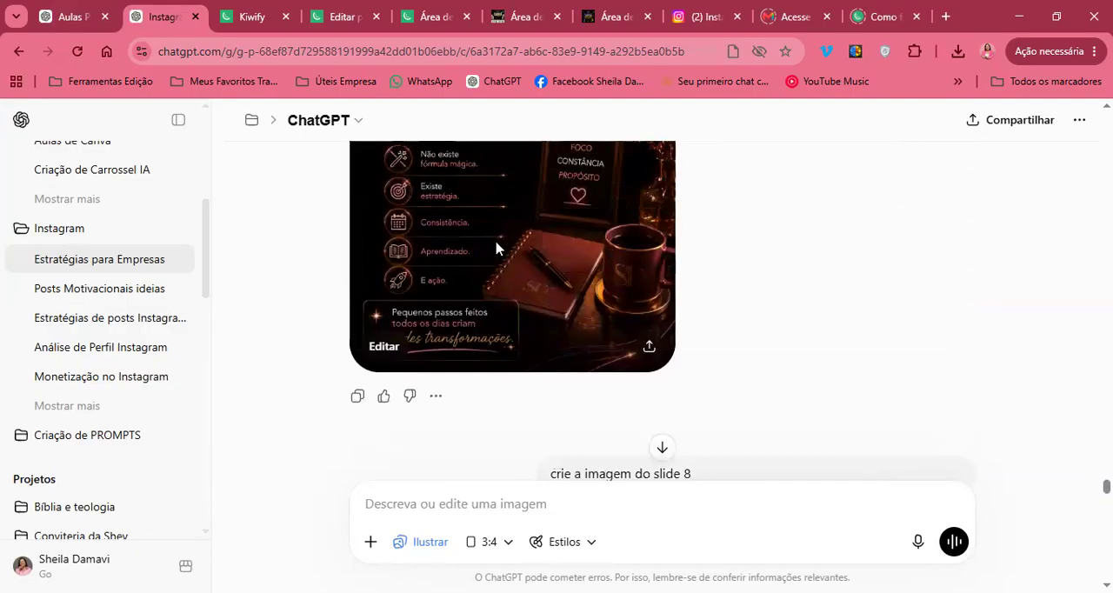
Read the slide 8 request excluding the Vision Start and Vamos Juntas logos, and check the "Não é sobre sorte" image against it
scroll(496, 249, down, 8)
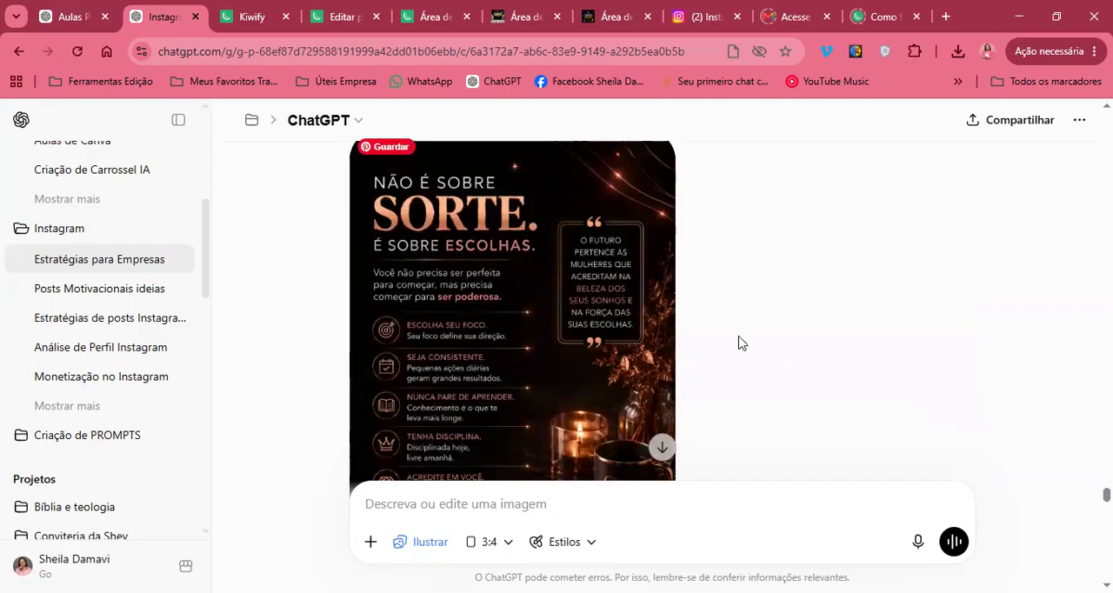
scroll(738, 352, down, 1)
scroll(738, 353, up, 7)
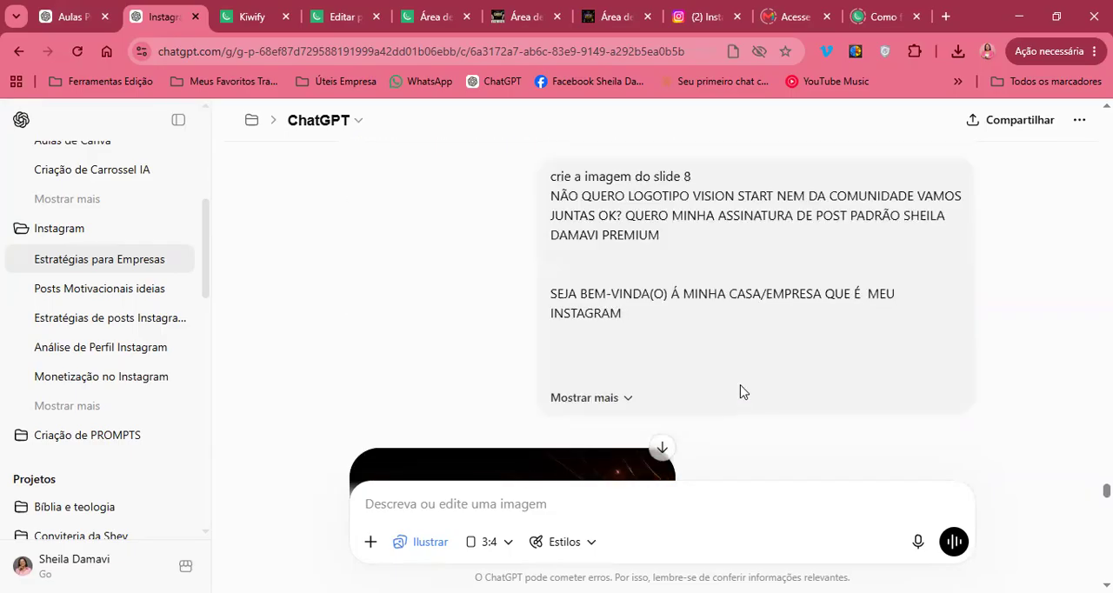
scroll(740, 391, down, 3)
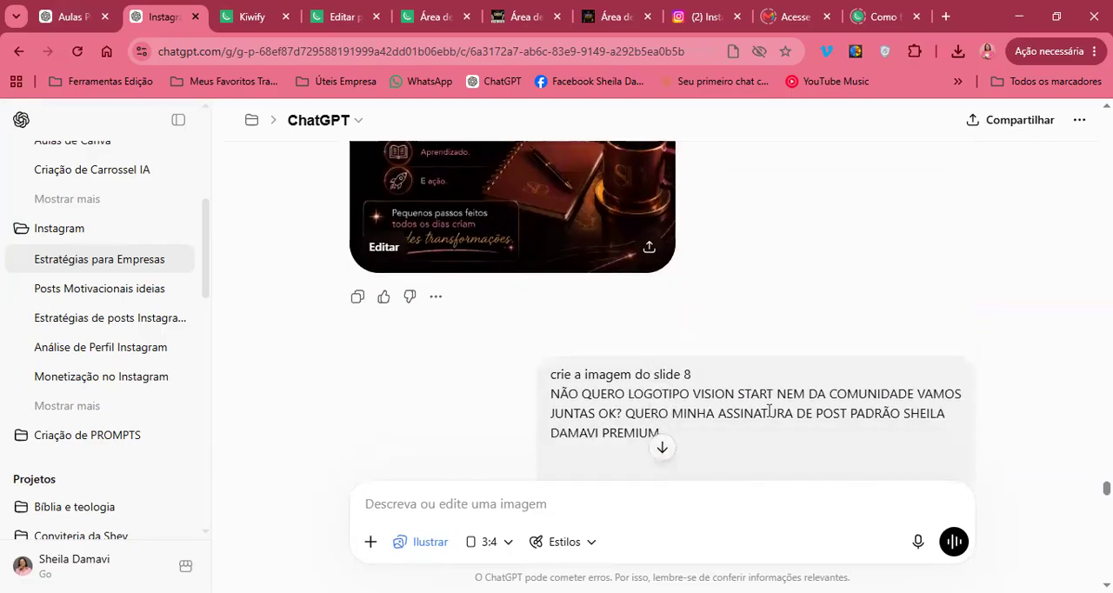
scroll(703, 387, down, 5)
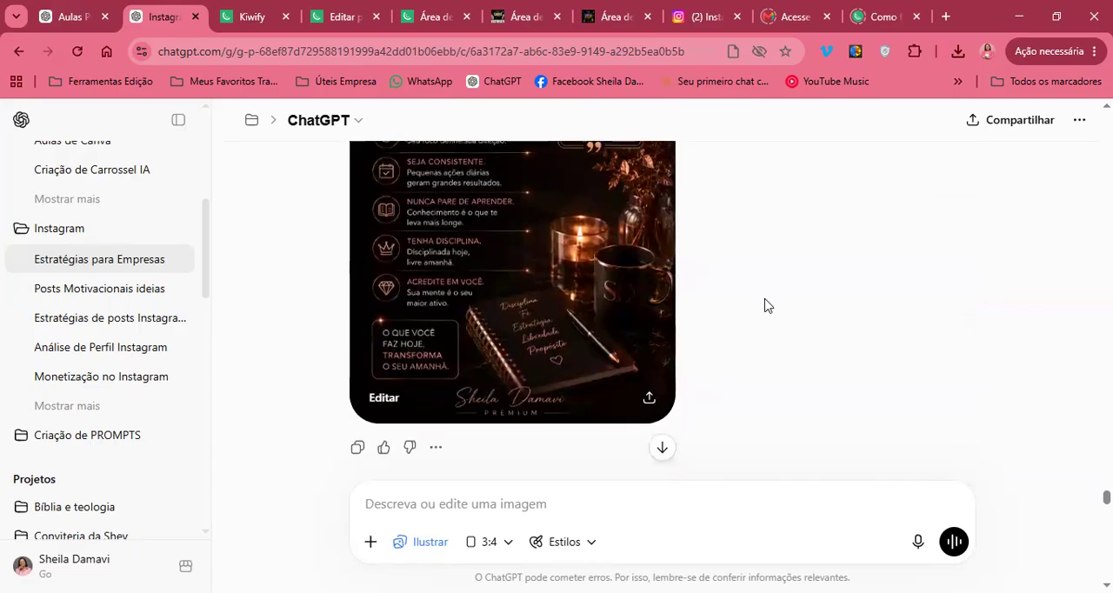
scroll(764, 305, up, 3)
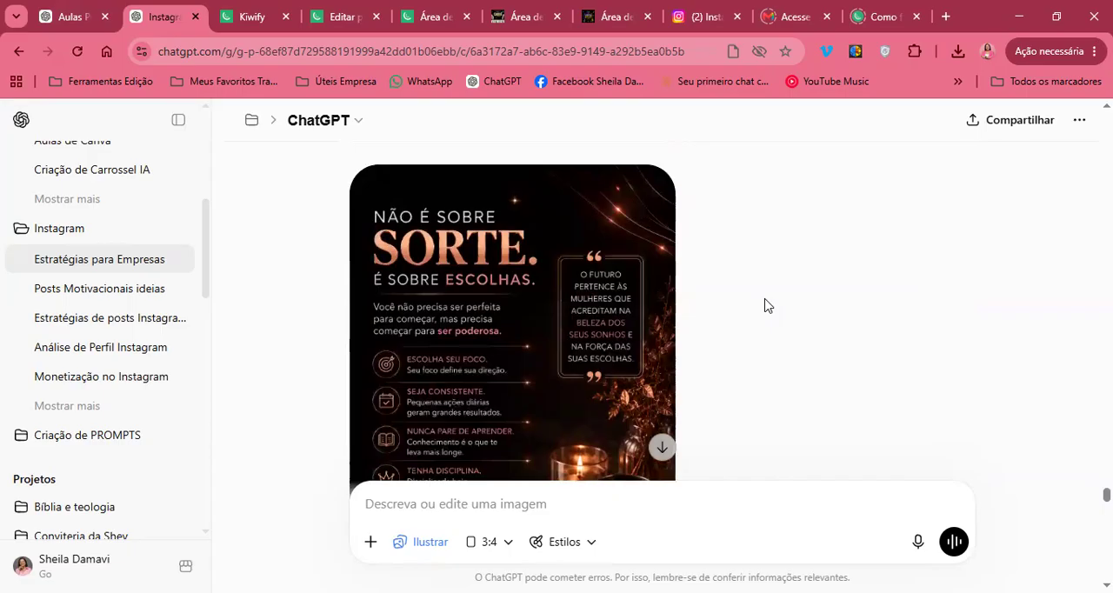
scroll(765, 305, up, 1)
scroll(764, 305, down, 6)
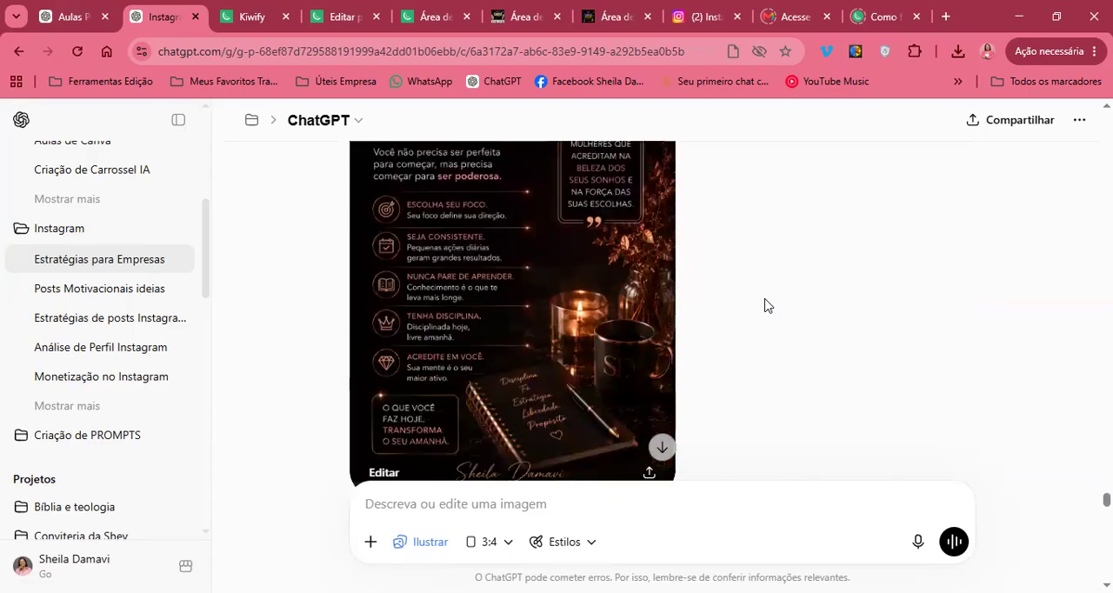
Expand the repeated slide 8 request and read its full welcome text down to the question about the reader's main goal
scroll(764, 305, up, 2)
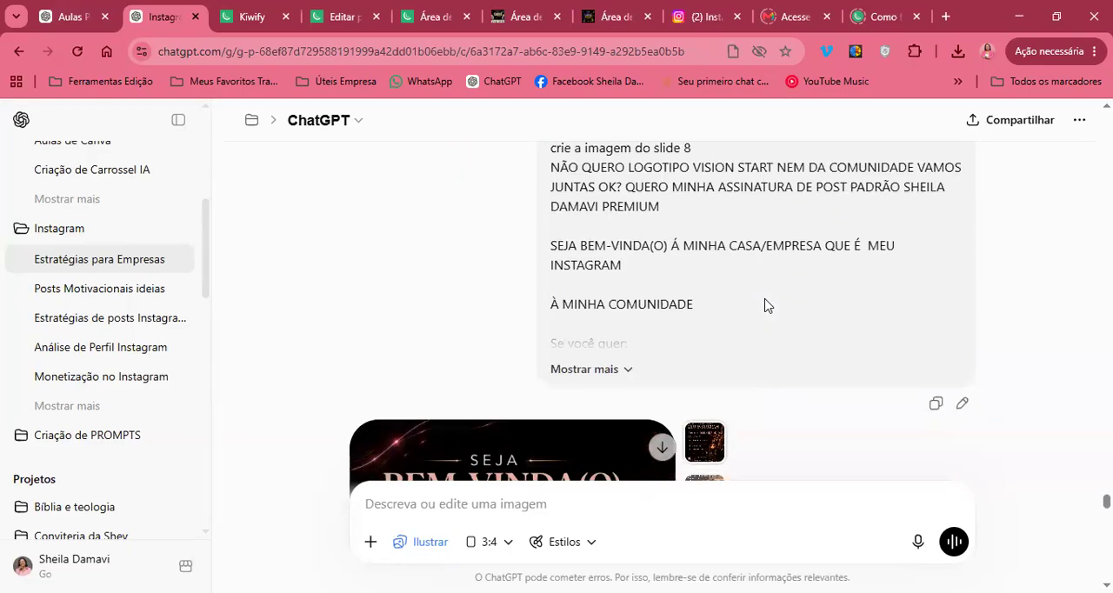
click(628, 387)
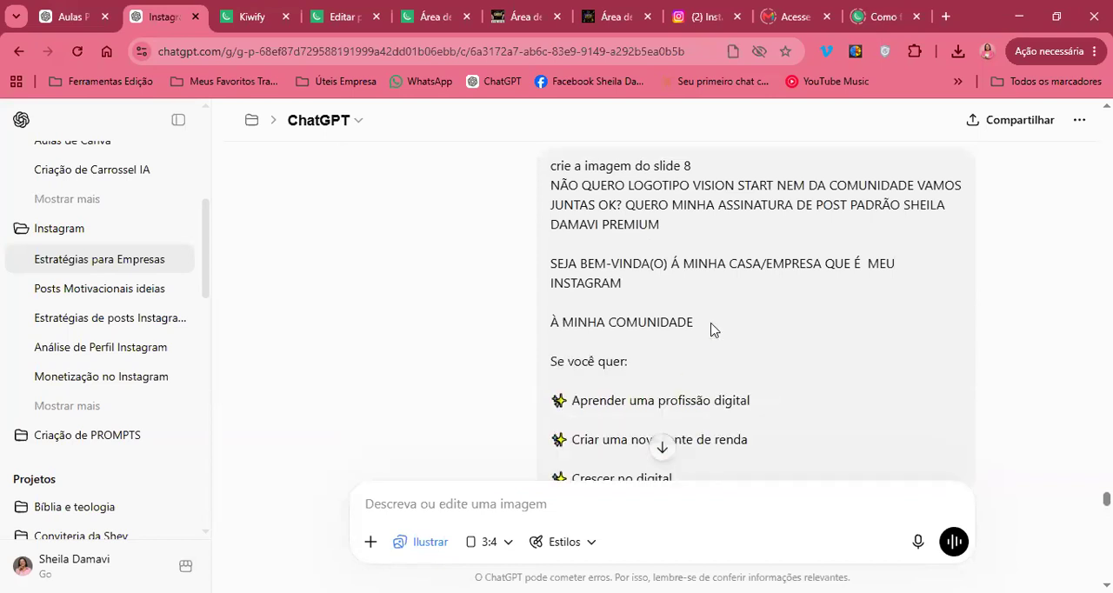
drag(579, 204, 692, 311)
click(693, 311)
scroll(692, 311, down, 5)
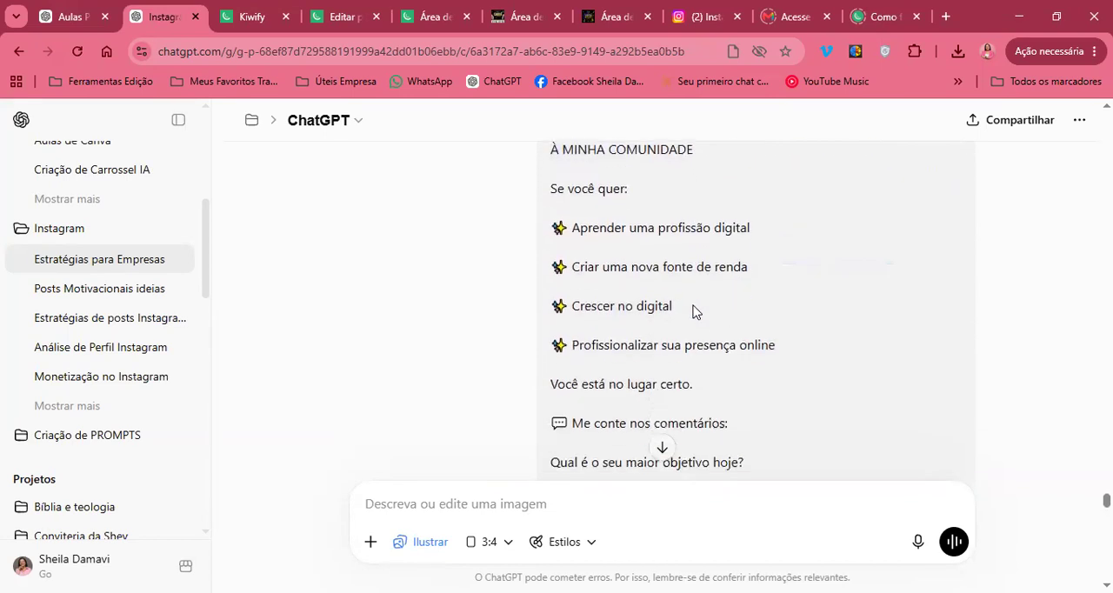
Examine the "Seja bem-vinda(o)" image generated for slide 8, including its list and closing signature
scroll(465, 336, down, 3)
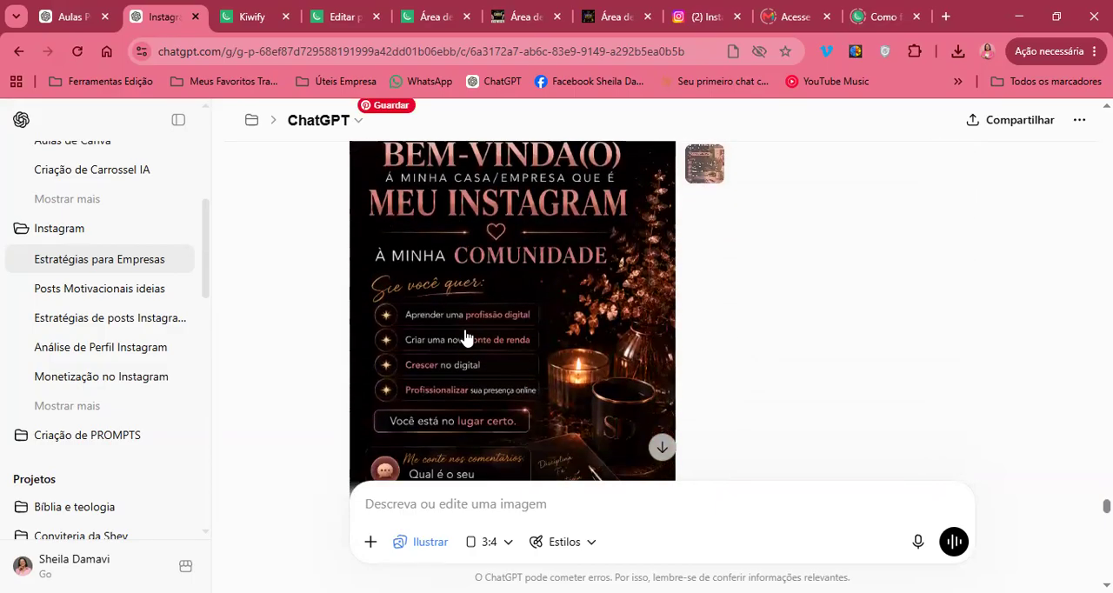
scroll(588, 339, up, 1)
scroll(588, 339, down, 3)
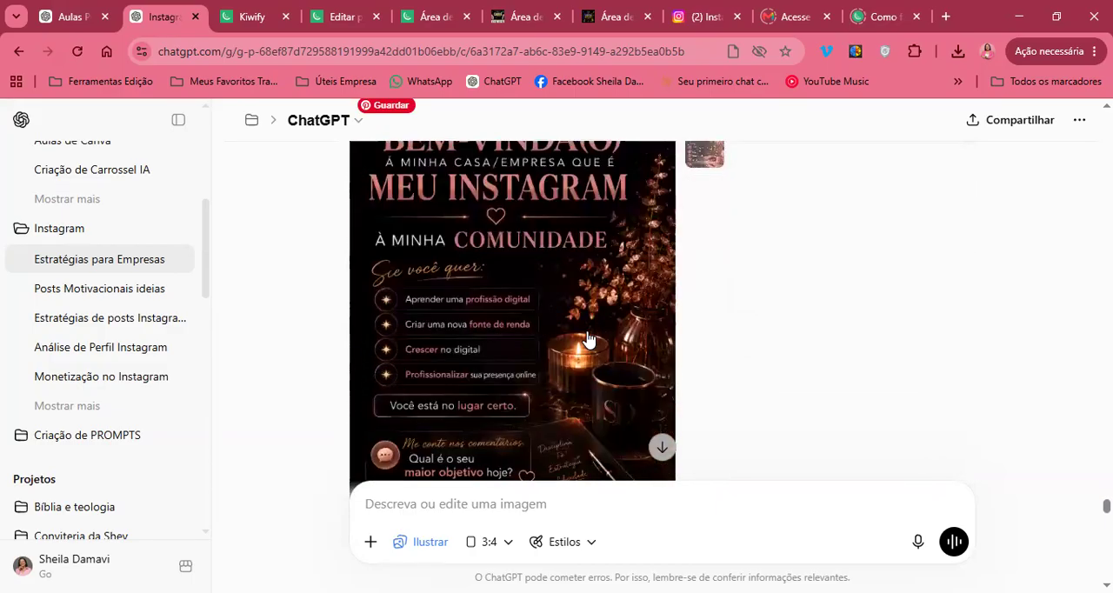
scroll(588, 339, down, 5)
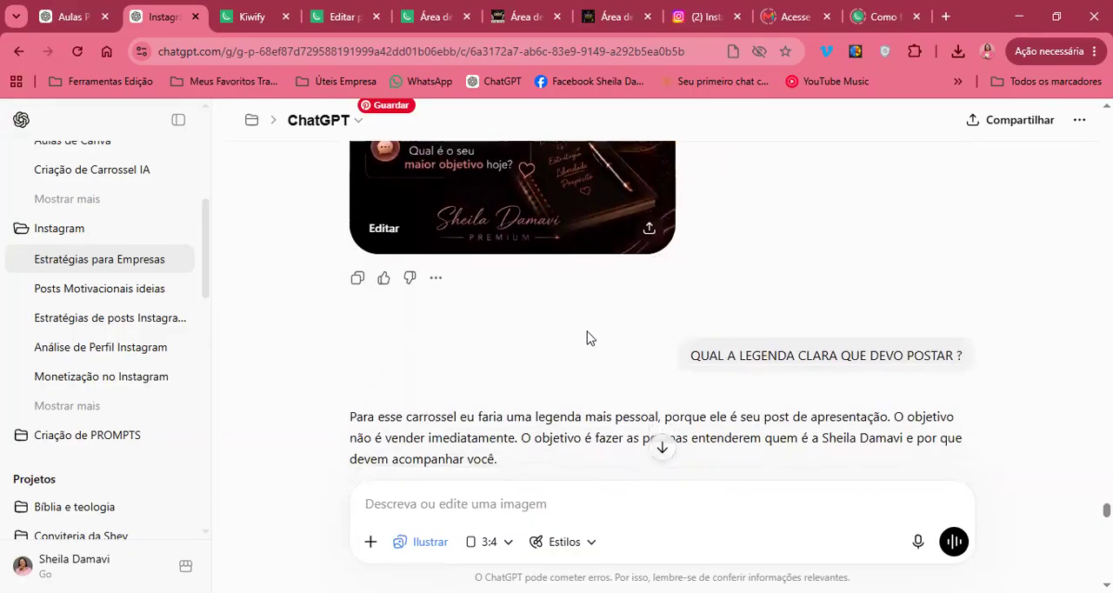
Find the request "QUAL A LEGENDA CLARA QUE DEVO POSTAR ?" and highlight part of its text
scroll(587, 337, down, 4)
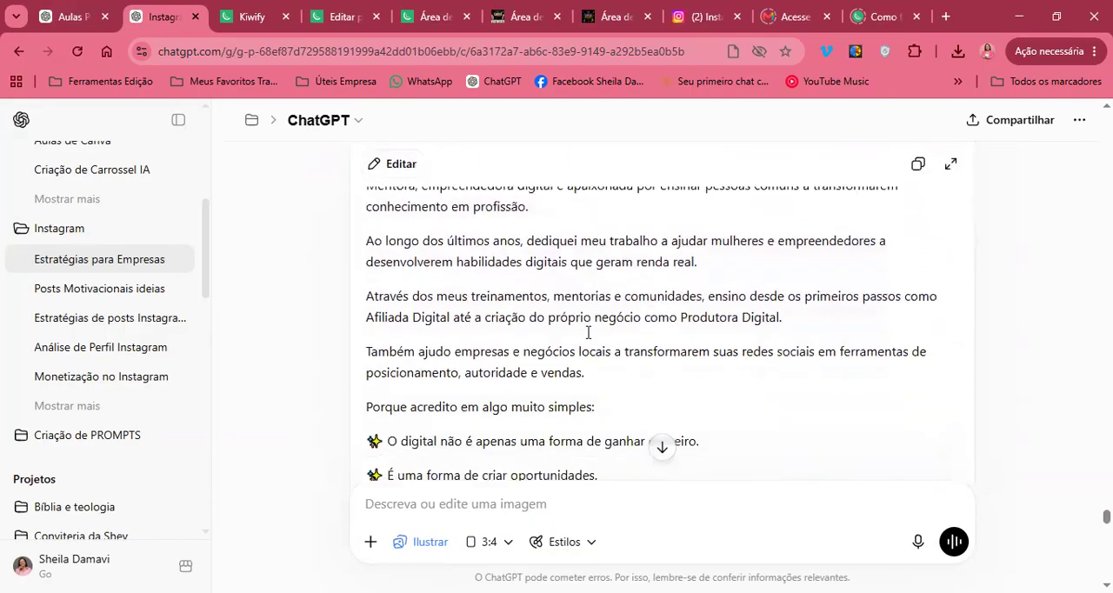
scroll(587, 335, up, 6)
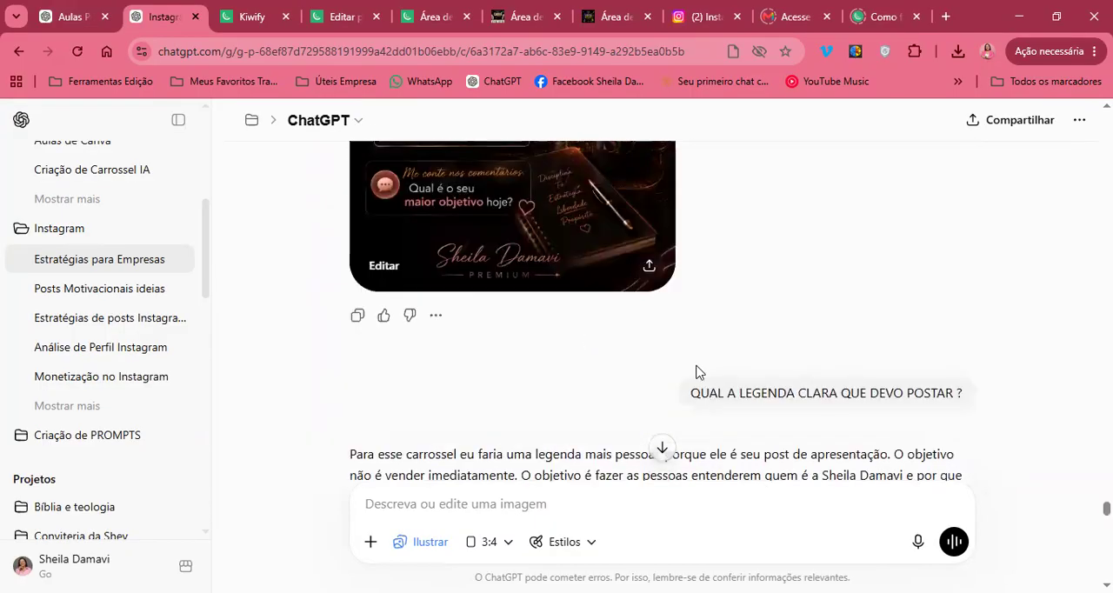
drag(740, 392, 916, 382)
scroll(918, 374, down, 1)
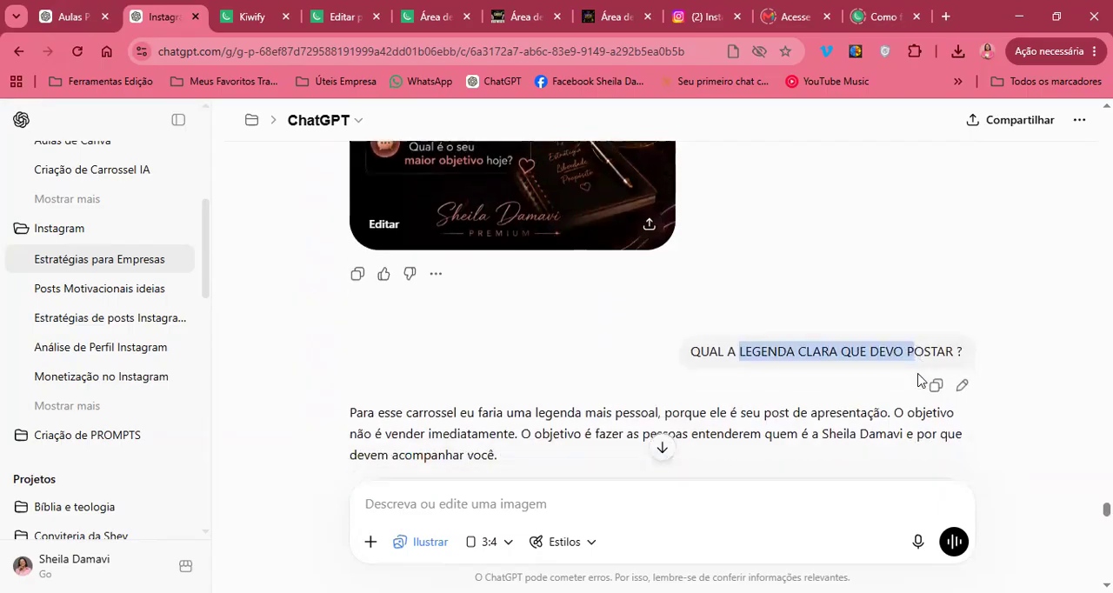
Read the suggested carousel caption from its opening lines to the closing question, including the call to action for comments
scroll(874, 266, down, 3)
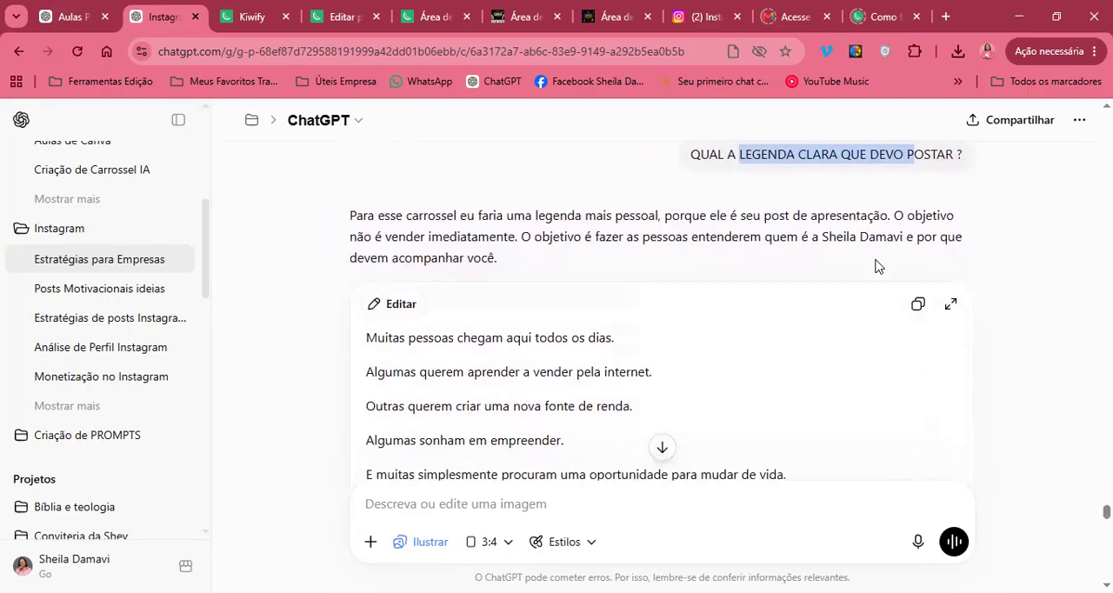
scroll(876, 266, down, 1)
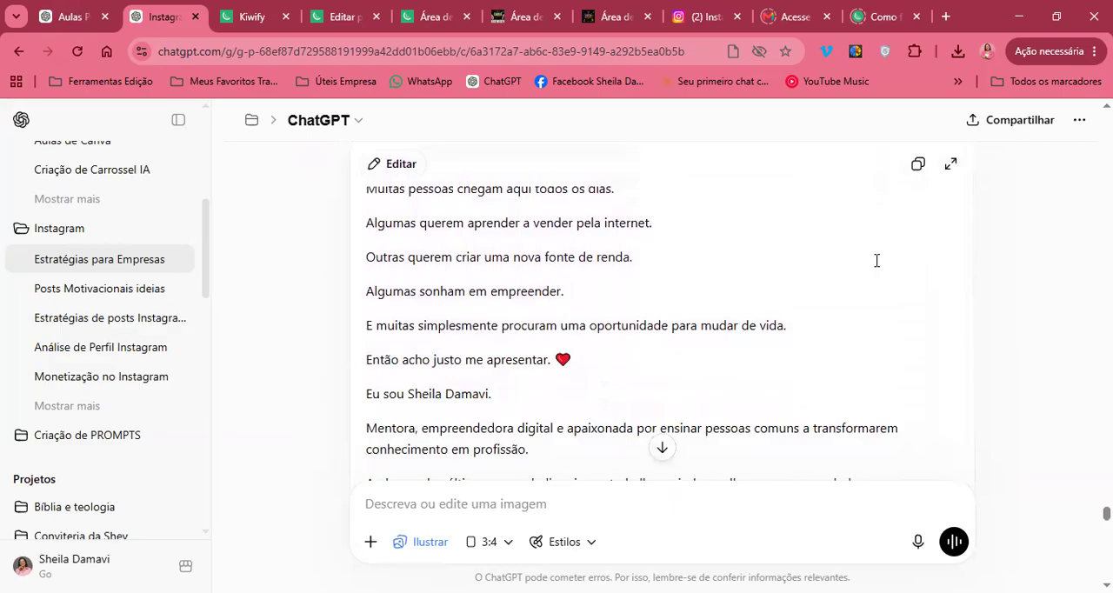
scroll(702, 396, down, 8)
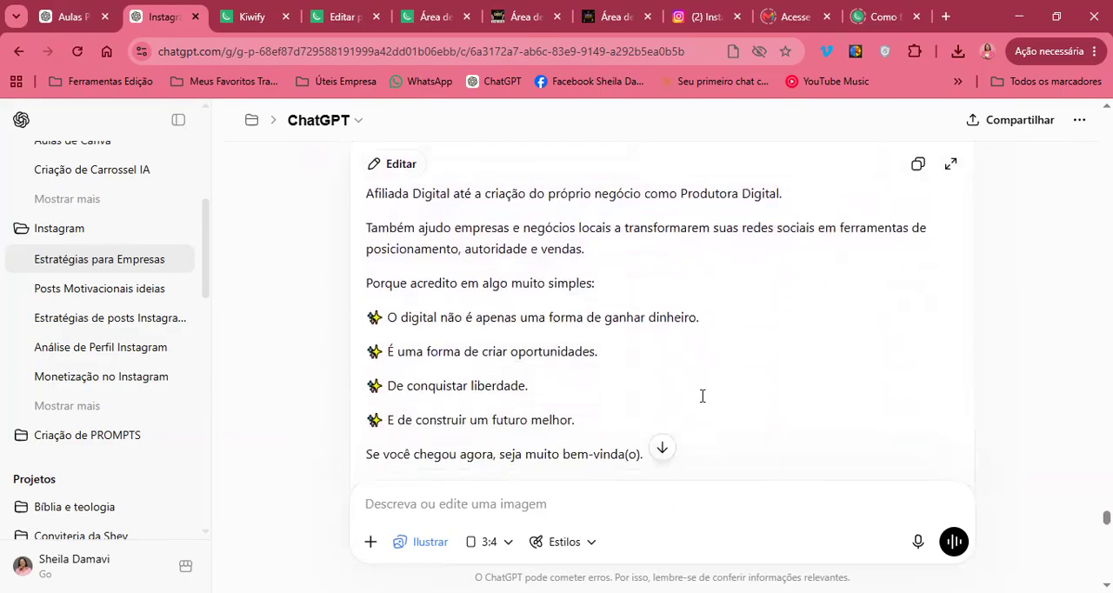
scroll(702, 396, down, 2)
scroll(702, 396, up, 5)
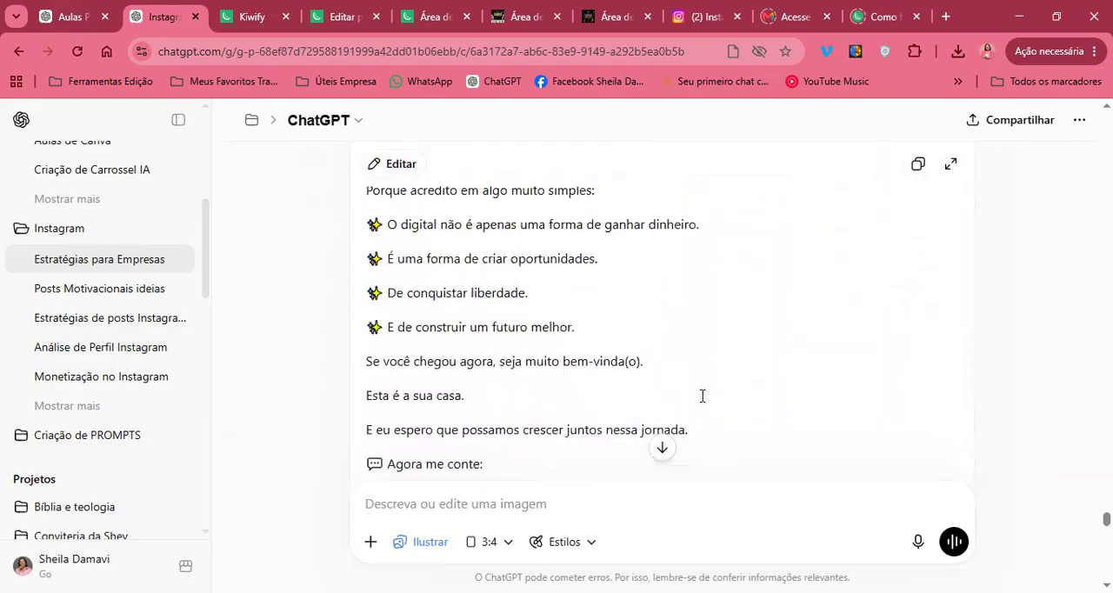
scroll(702, 396, up, 1)
scroll(703, 396, down, 8)
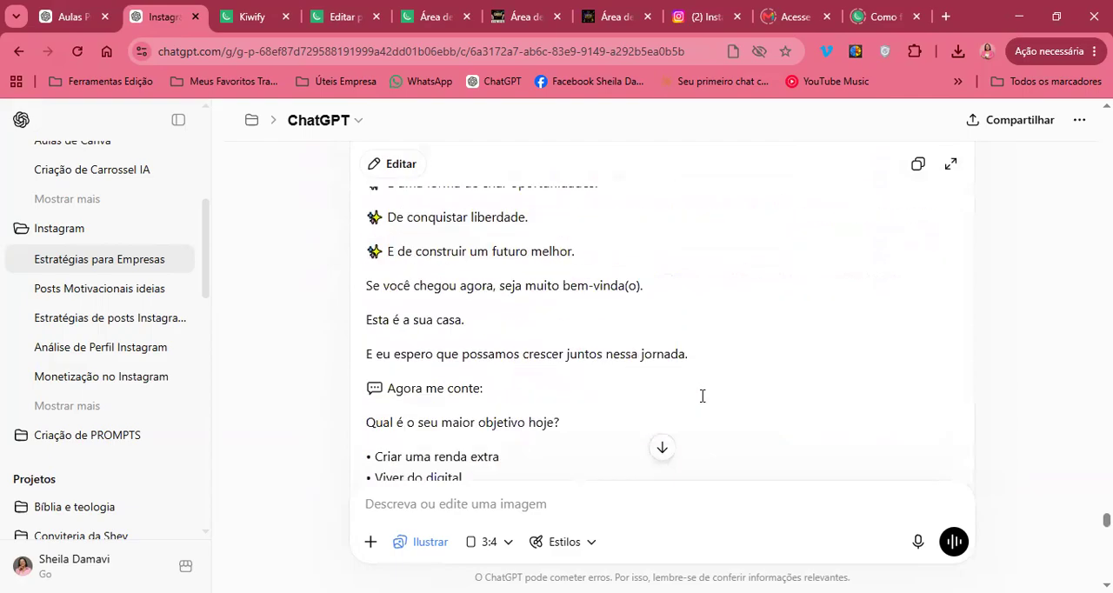
scroll(702, 403, down, 2)
scroll(702, 402, up, 2)
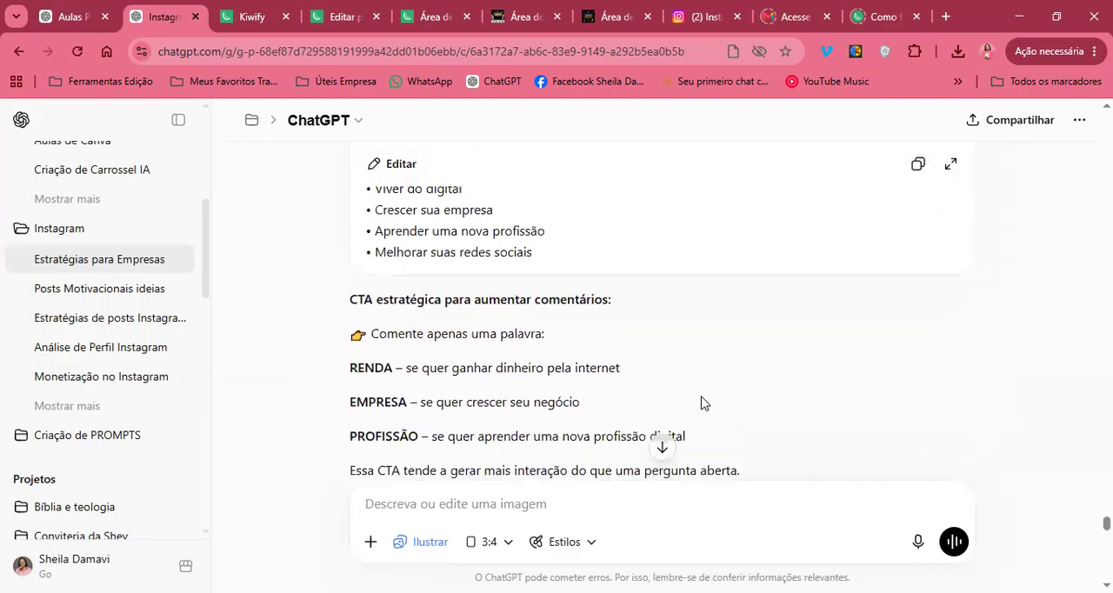
scroll(565, 299, up, 2)
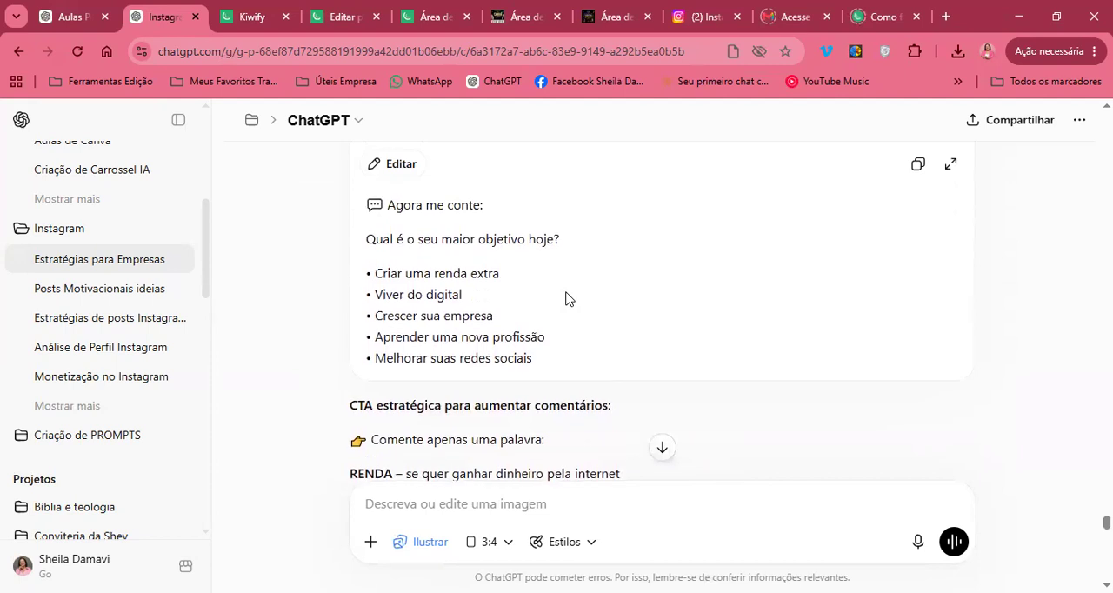
Read the end of the caption answer and the request for 5 more presentation post ideas, highlighting the request's text
scroll(567, 293, down, 1)
scroll(567, 292, down, 4)
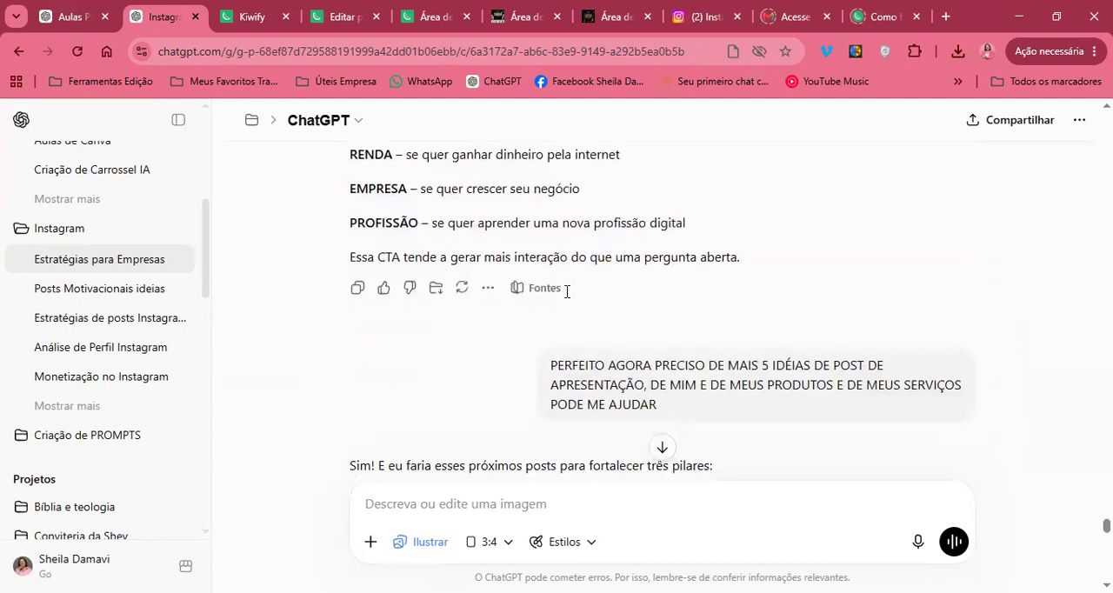
scroll(587, 283, up, 4)
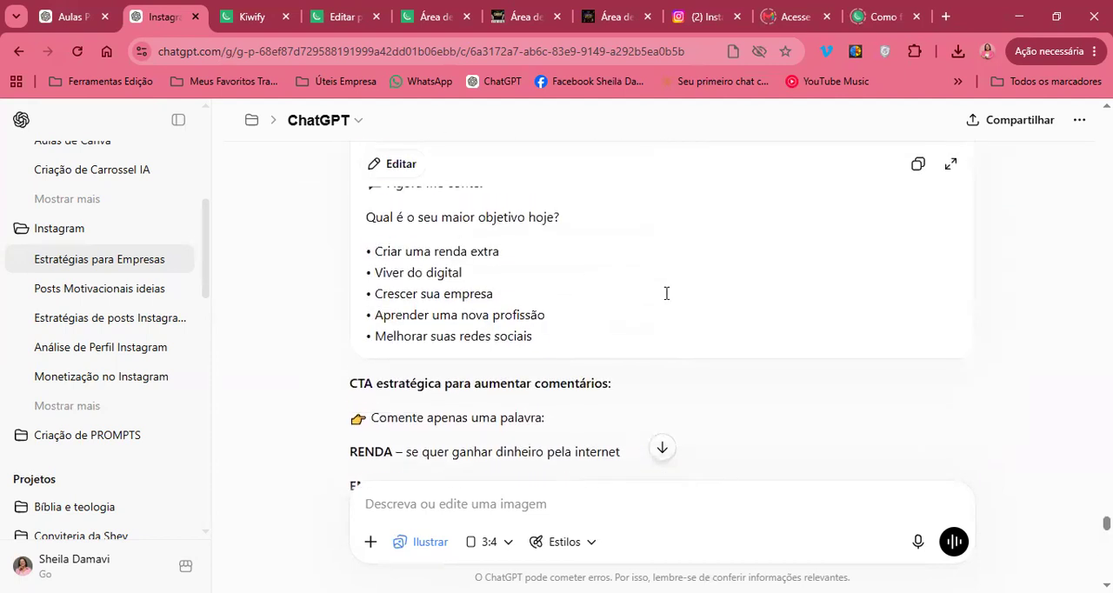
scroll(666, 293, down, 6)
scroll(666, 298, up, 3)
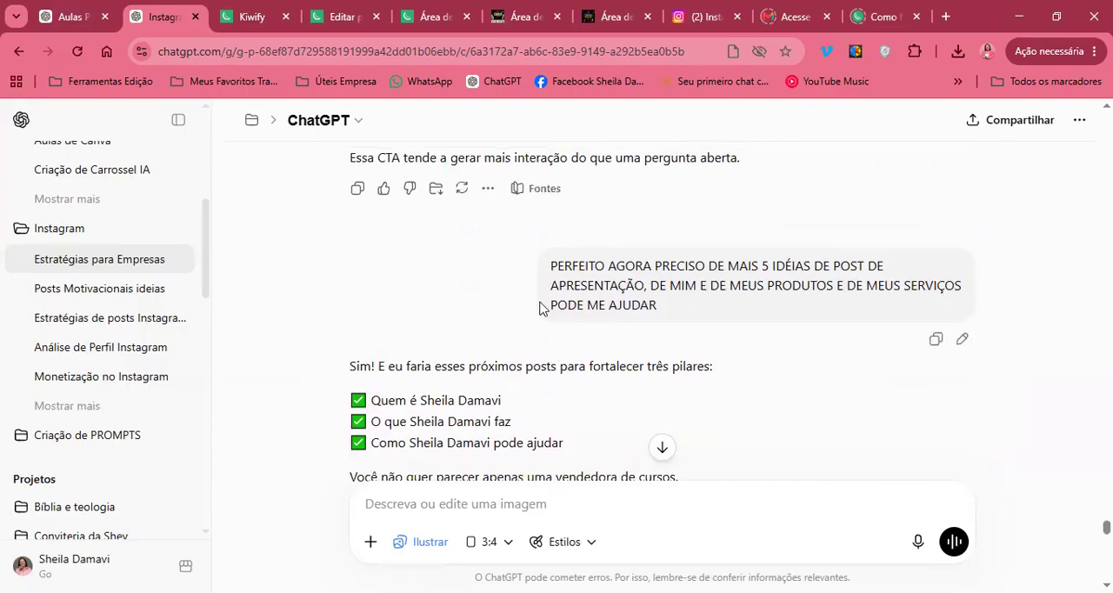
drag(625, 265, 686, 321)
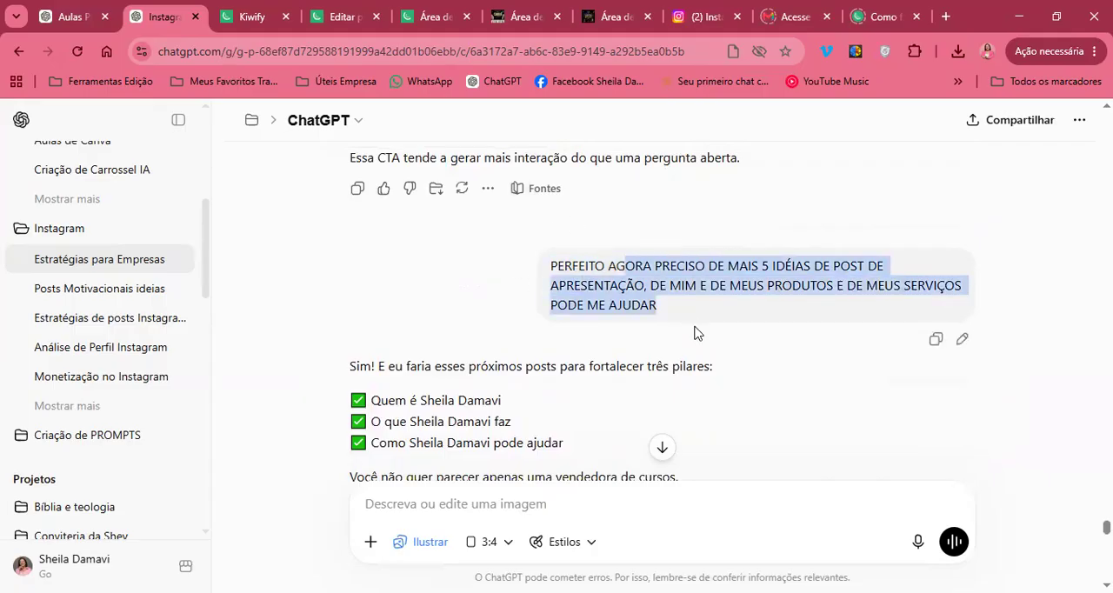
click(694, 333)
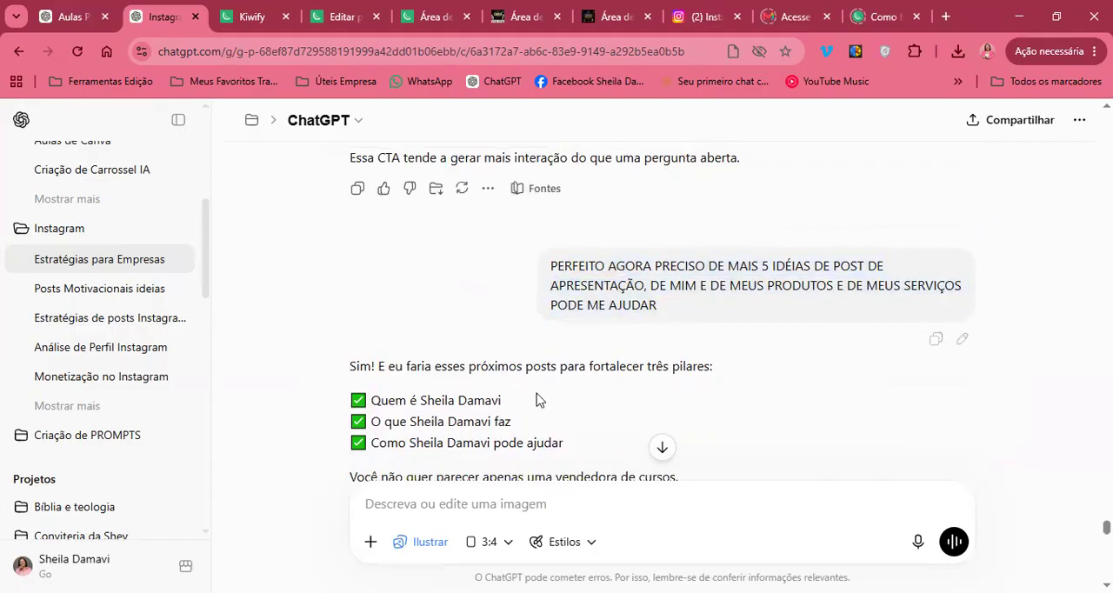
Reread the request for 5 more presentation post ideas about the author, products and services, highlighting its full text
scroll(534, 397, down, 2)
scroll(534, 393, up, 2)
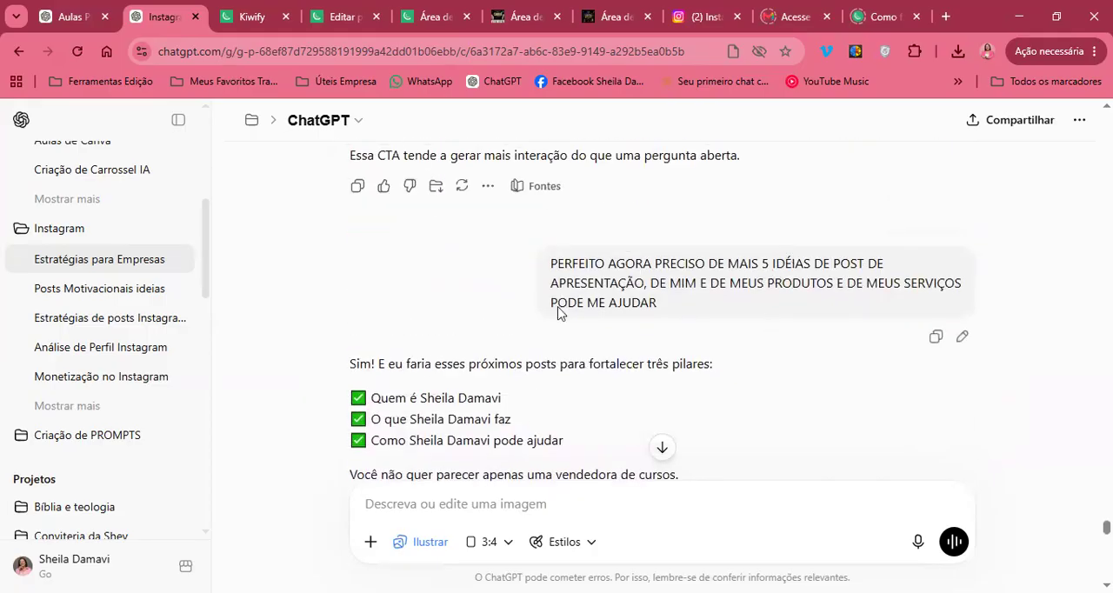
drag(684, 314, 533, 272)
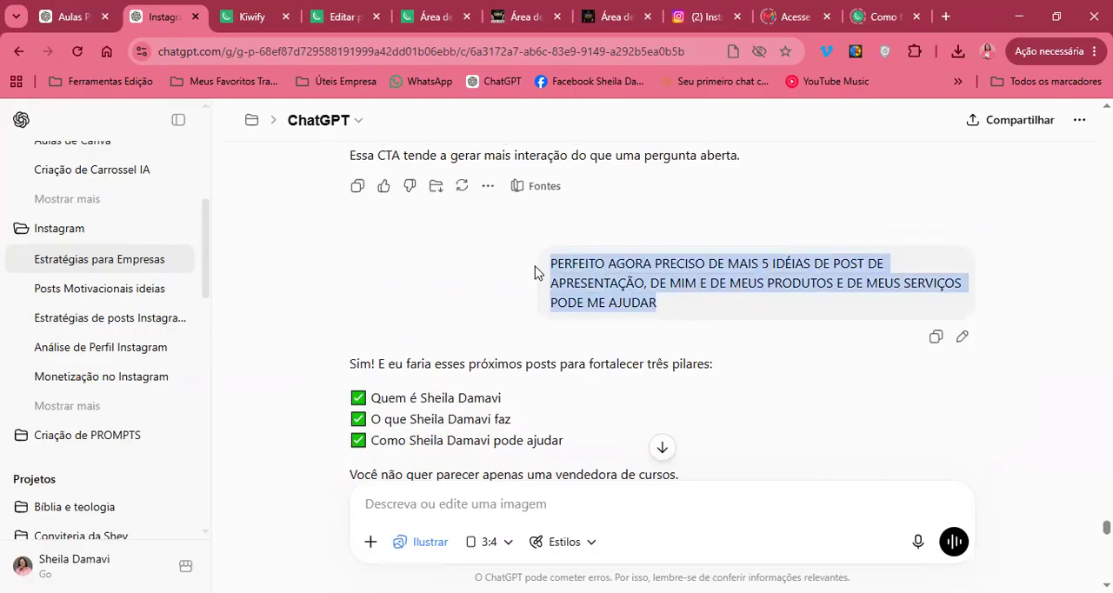
click(678, 287)
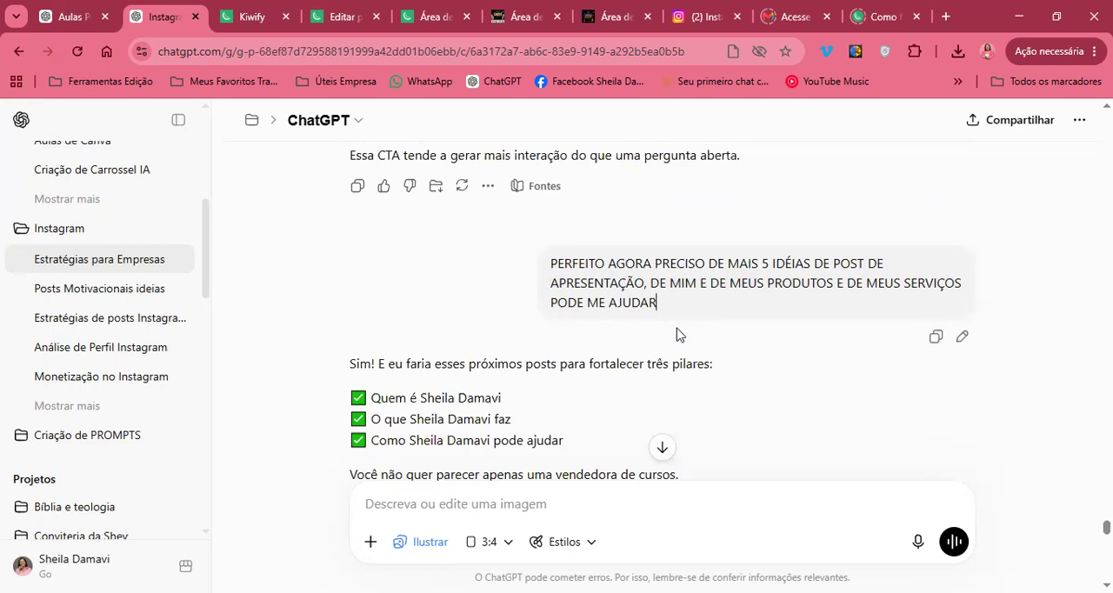
scroll(679, 335, down, 1)
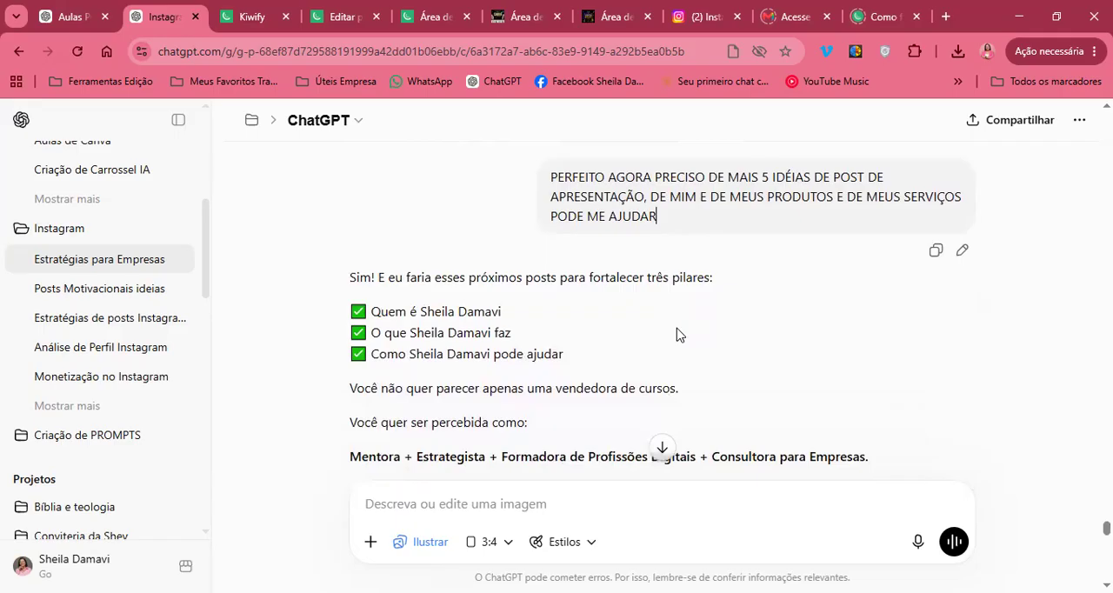
drag(678, 218, 543, 168)
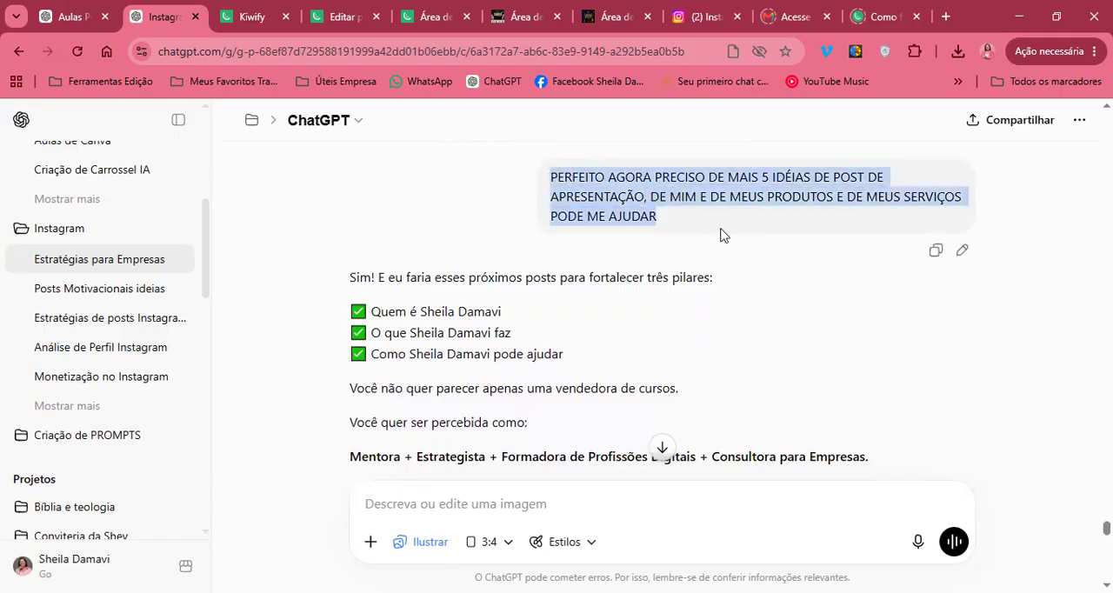
click(720, 235)
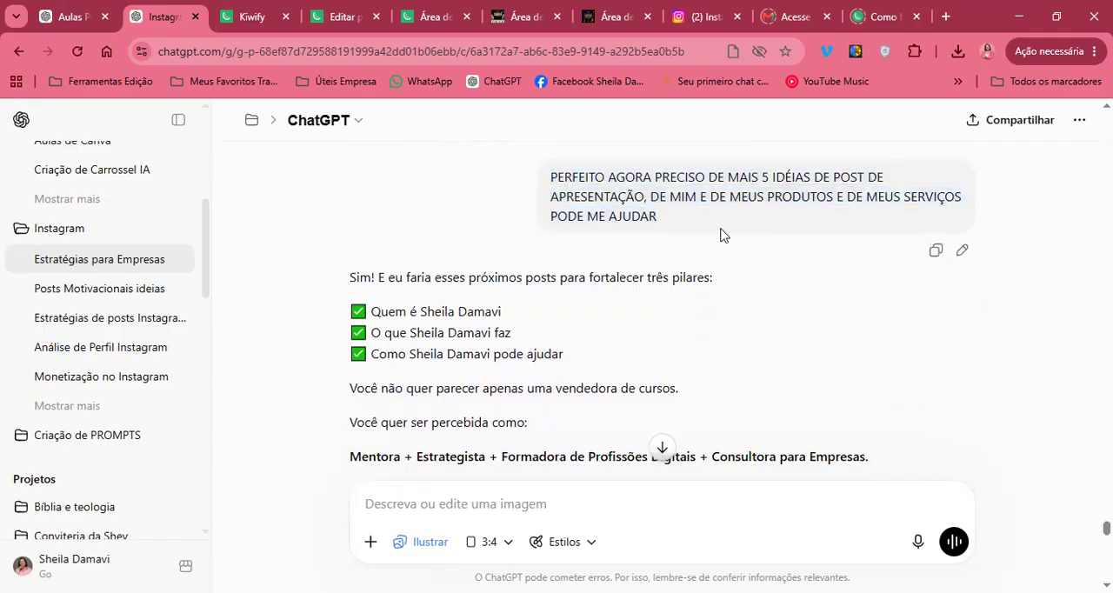
drag(678, 220, 541, 185)
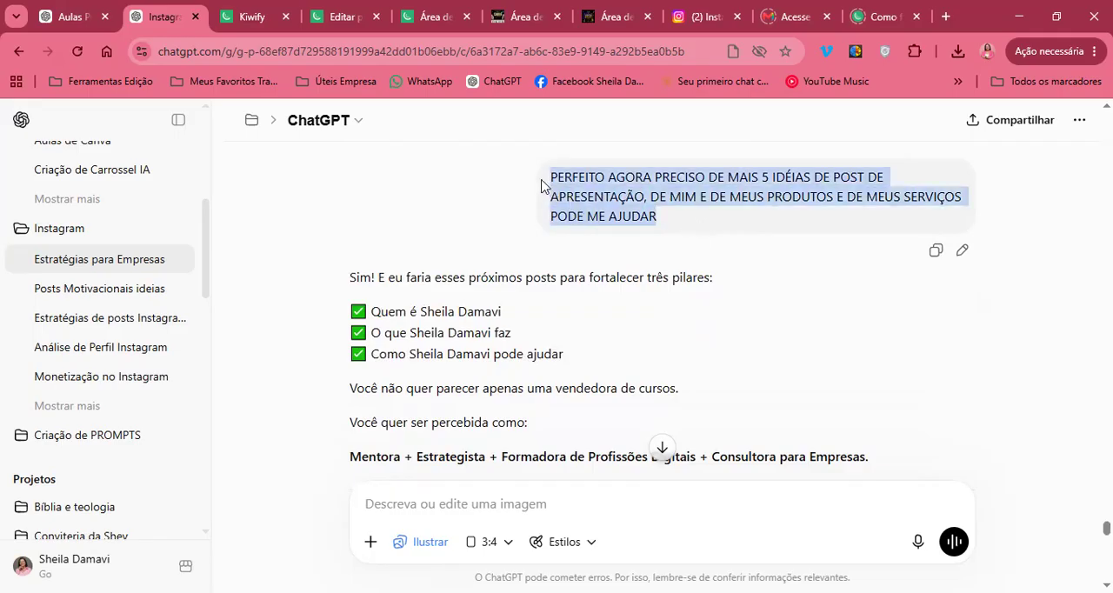
click(673, 228)
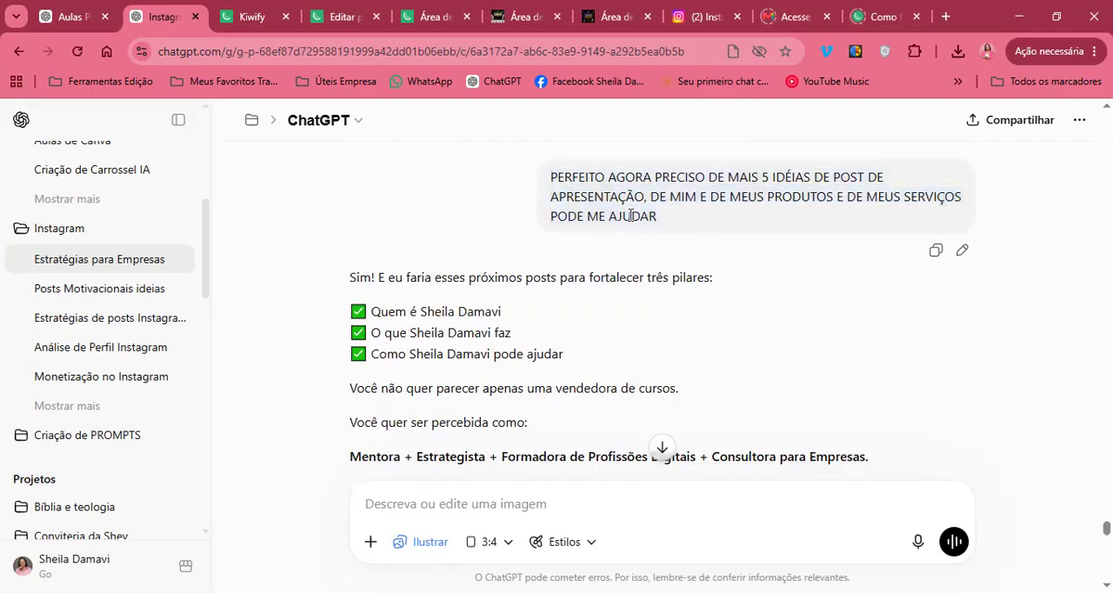
drag(656, 217, 536, 181)
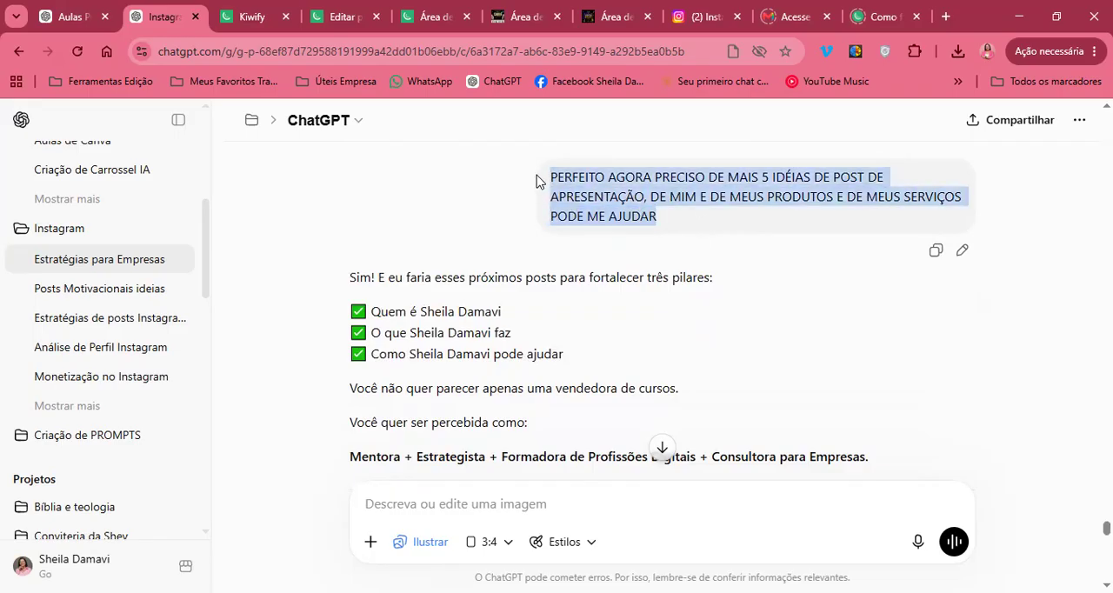
click(655, 229)
Read the introduction of the answer, covering the three pillars and the professional positioning line above POST 1
scroll(655, 229, down, 1)
scroll(655, 229, up, 2)
scroll(655, 229, down, 3)
scroll(655, 229, up, 1)
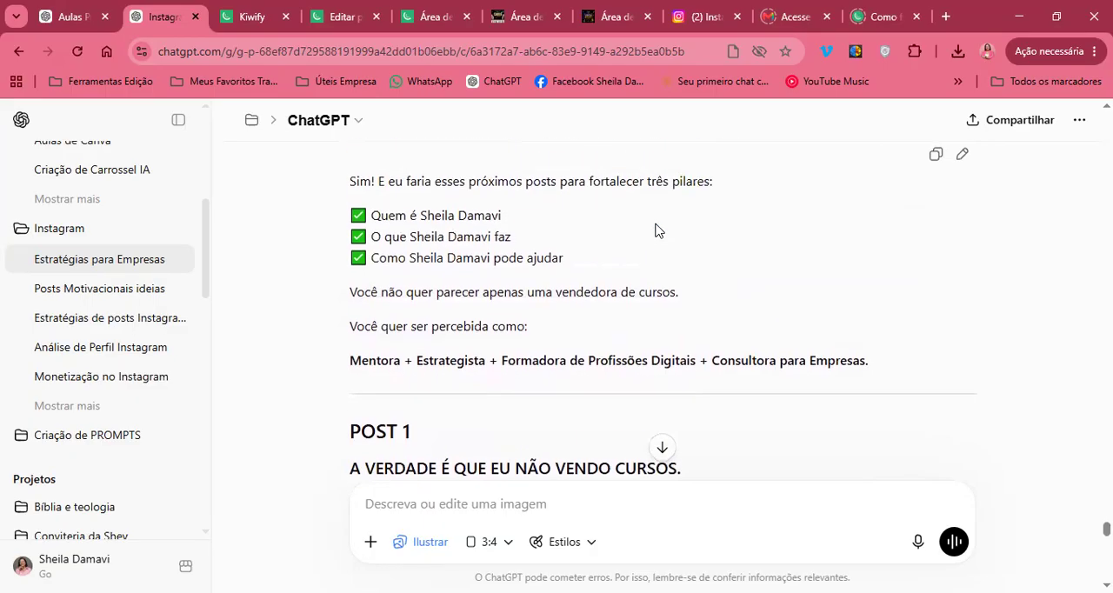
scroll(655, 228, down, 1)
scroll(375, 270, up, 2)
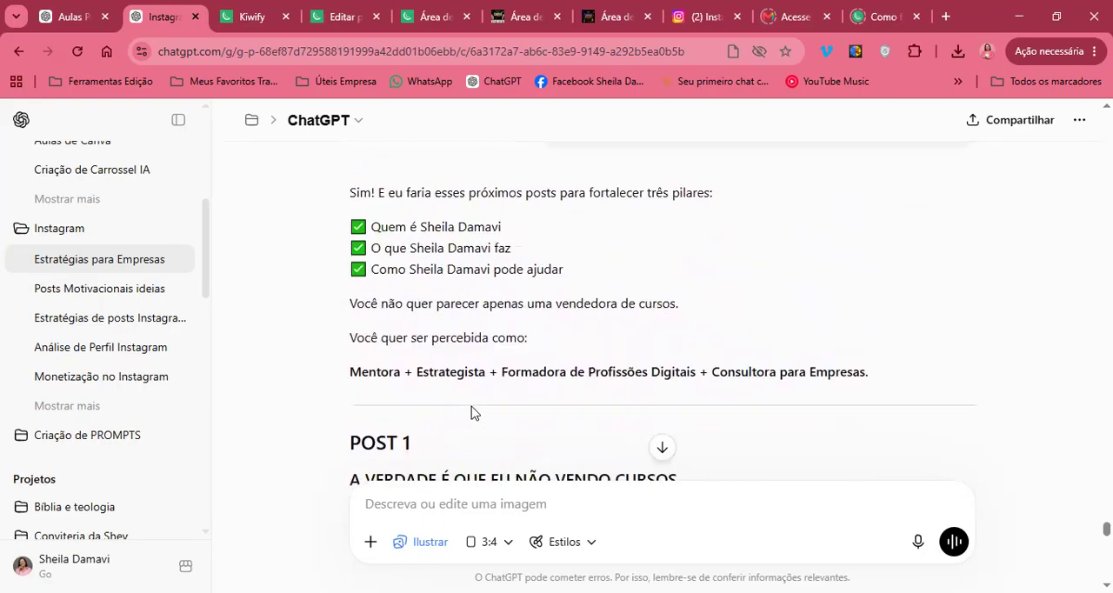
scroll(470, 412, up, 1)
scroll(520, 308, down, 3)
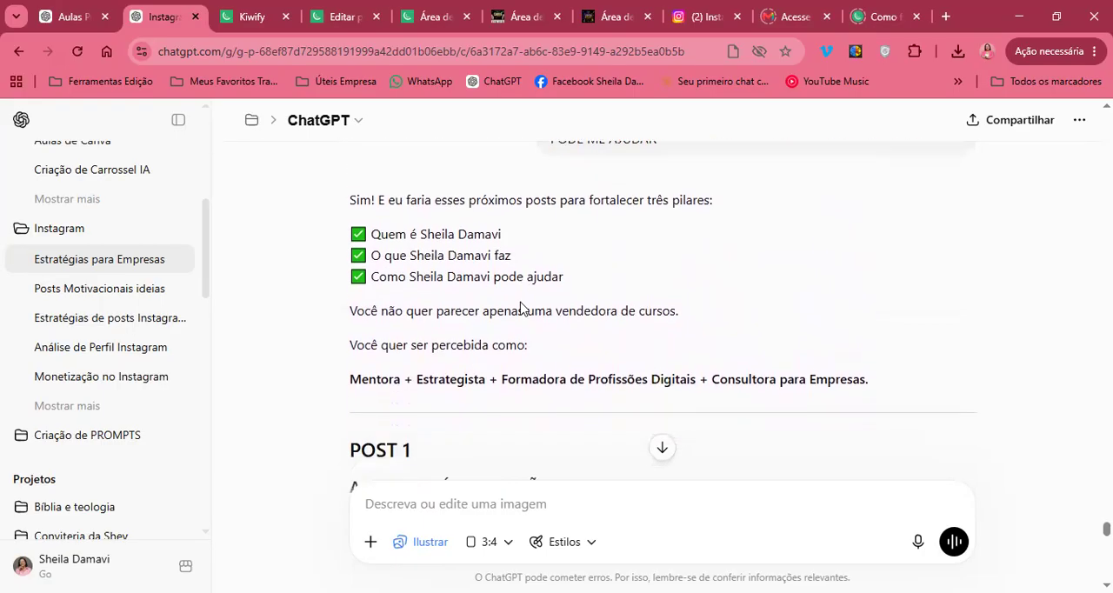
Read POST 1, "A VERDADE É QUE EU NÃO VENDO CURSOS.", through its CTA, highlighting its title and the "(Foto sua)" note
scroll(520, 309, down, 2)
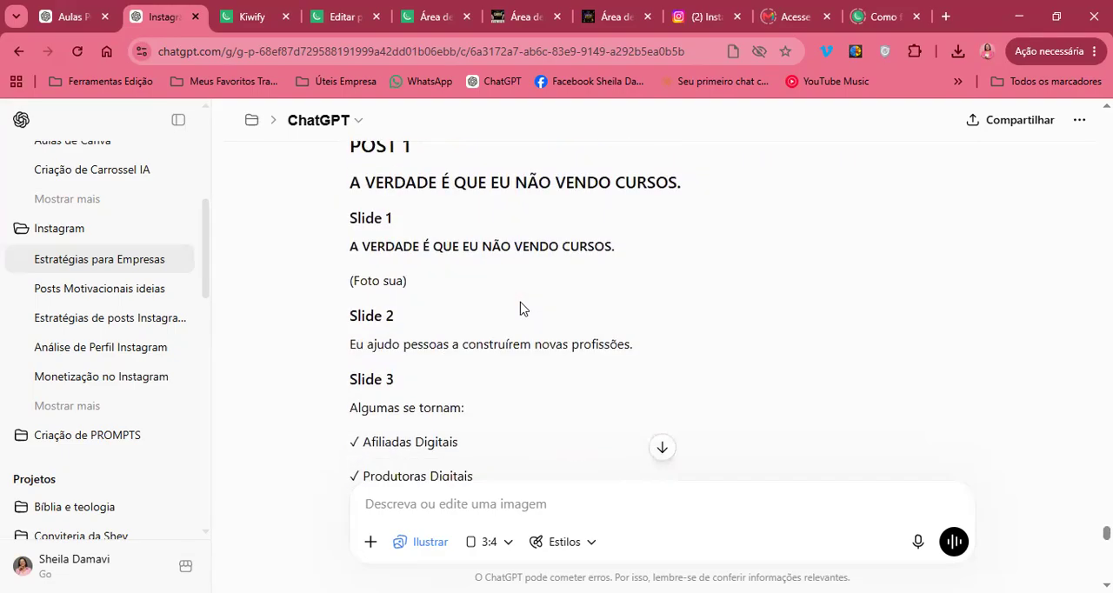
scroll(520, 304, up, 1)
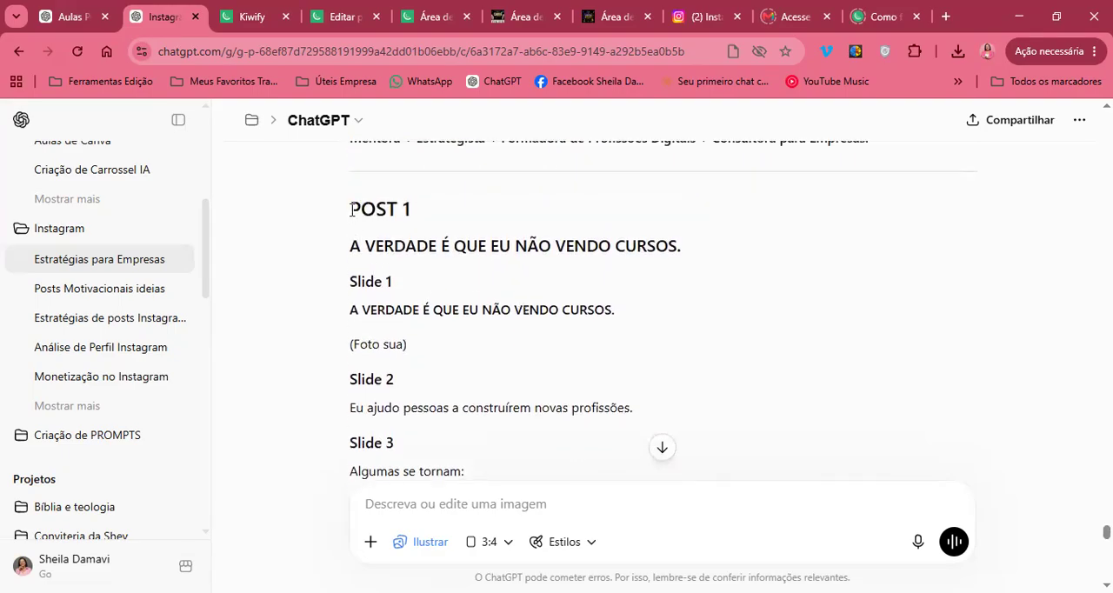
drag(351, 210, 644, 264)
scroll(644, 265, down, 1)
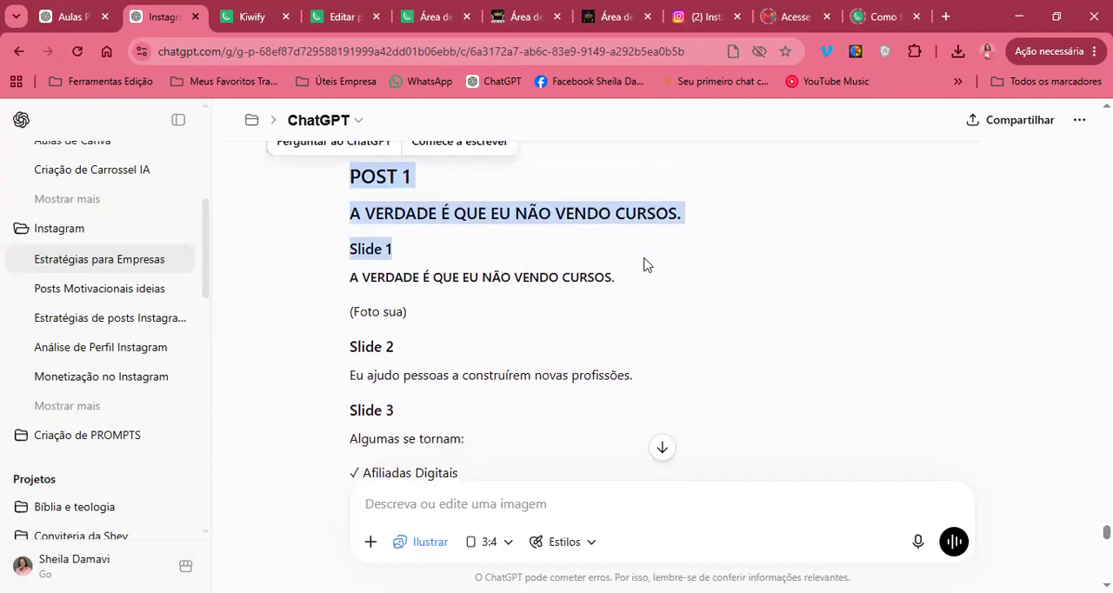
click(385, 252)
drag(407, 291, 339, 299)
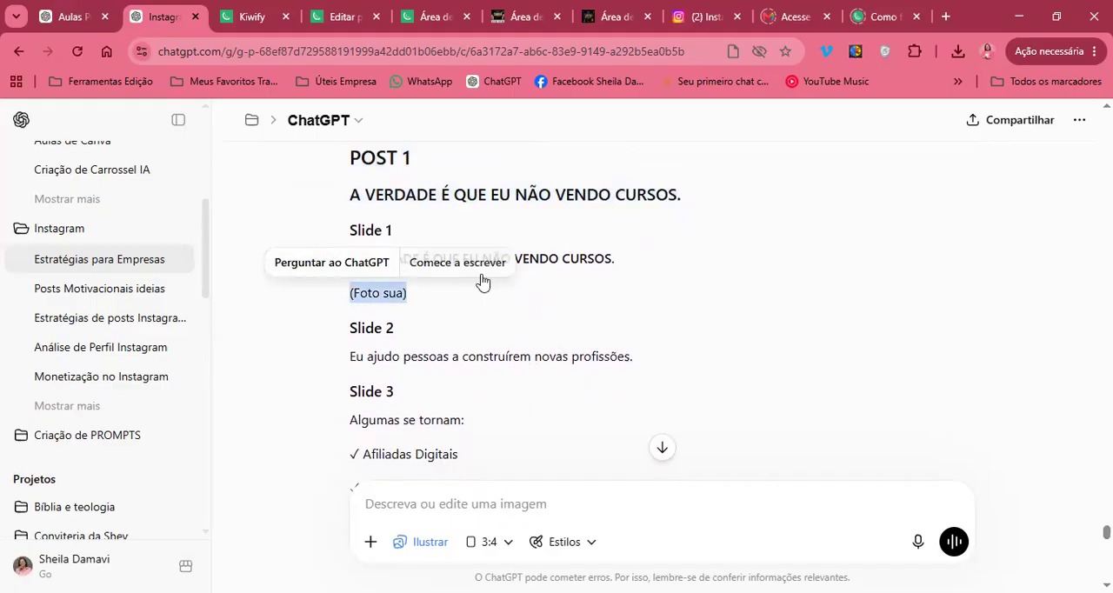
click(657, 265)
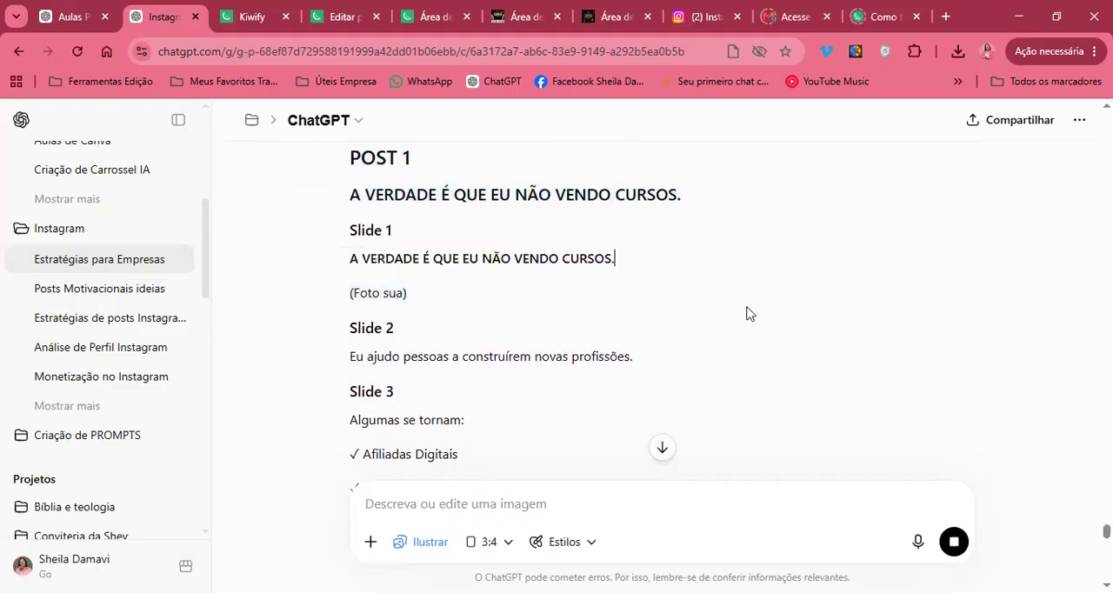
scroll(604, 286, down, 2)
scroll(603, 286, down, 4)
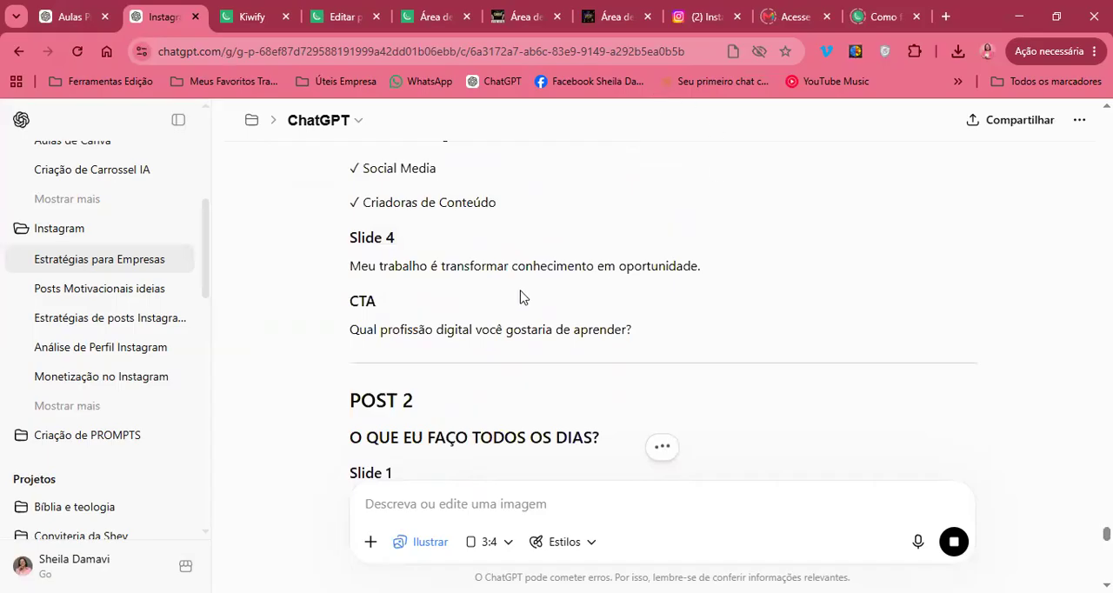
Read the POST 2 and POST 3 ideas, highlighting part of the title "POR QUE EXISTE A COMUNIDADE VAMOS JUNTAS?"
scroll(520, 278, down, 2)
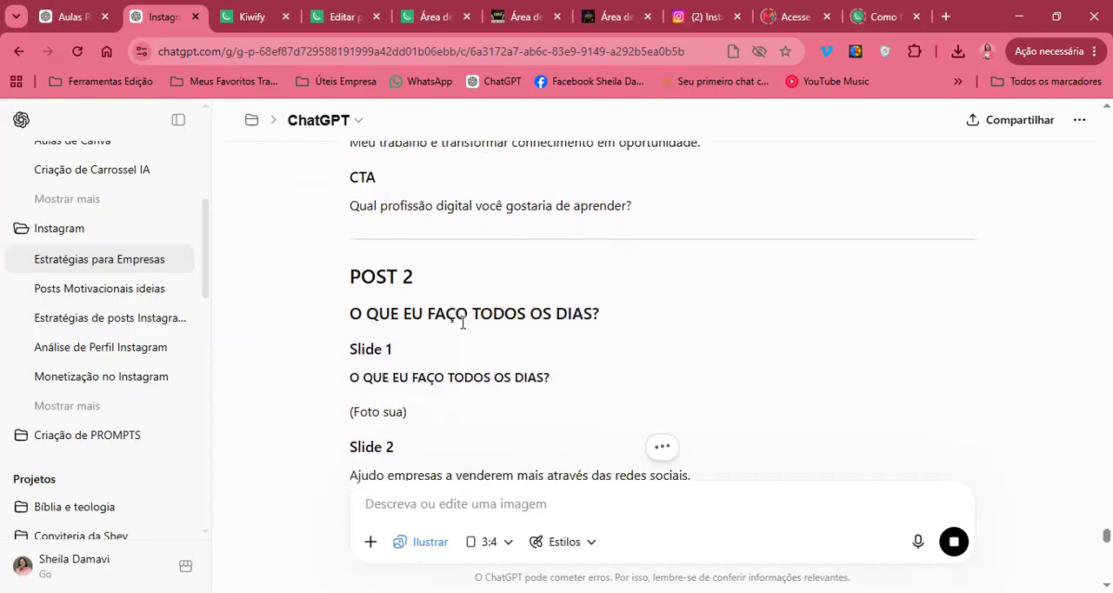
scroll(540, 330, down, 3)
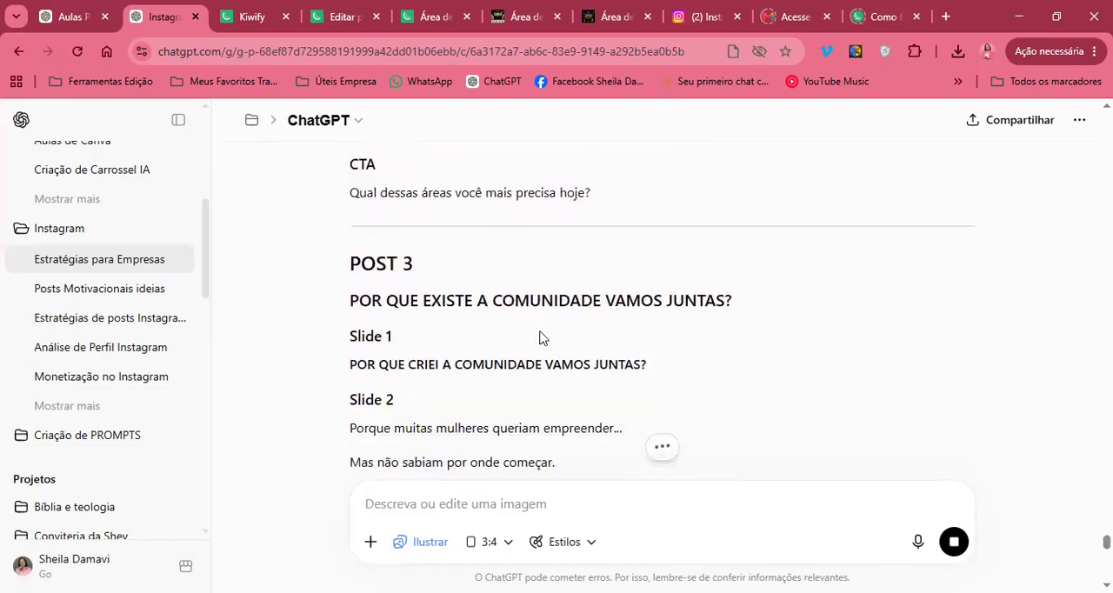
drag(378, 235, 500, 261)
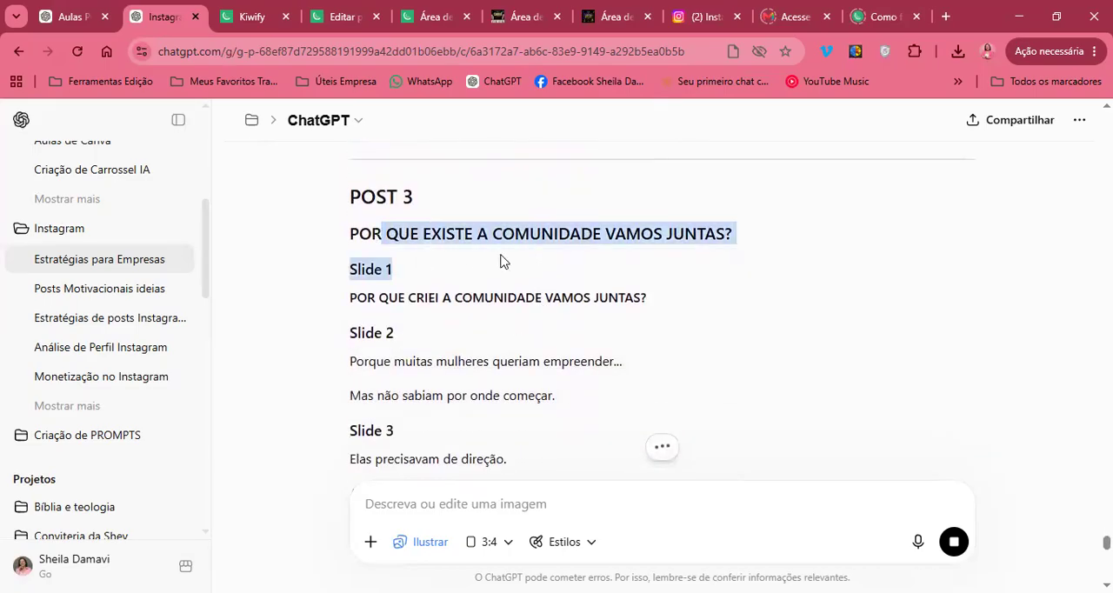
click(640, 253)
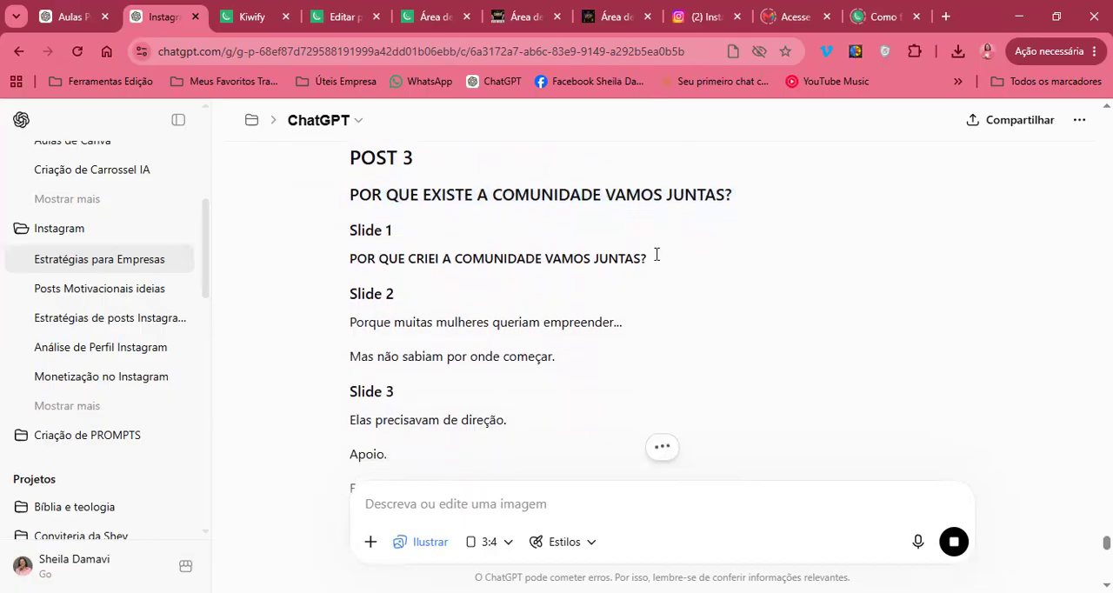
scroll(752, 182, down, 3)
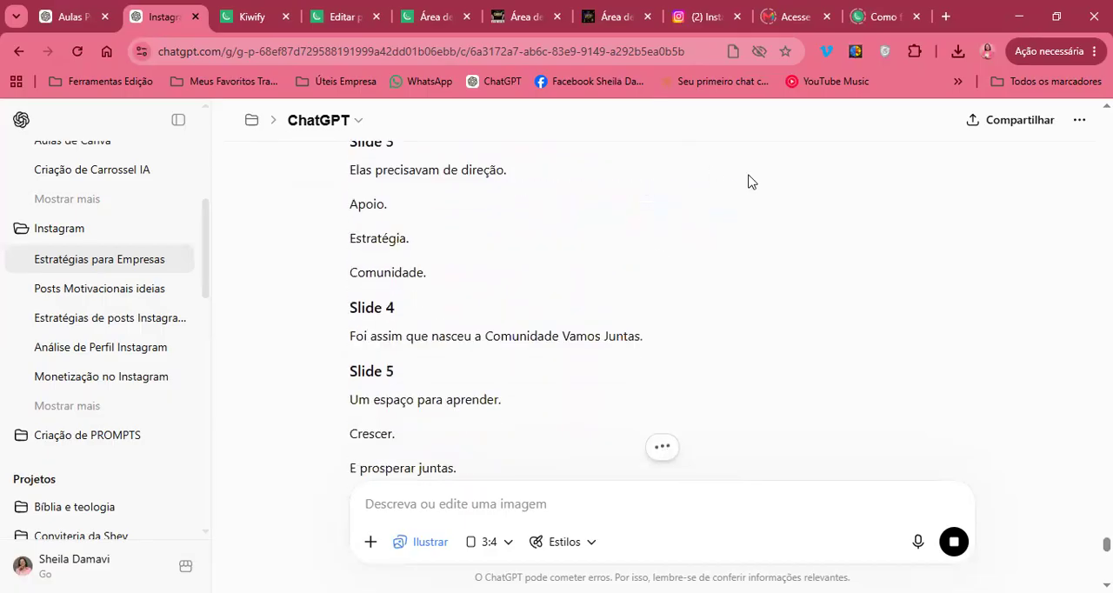
Read the slides of POST 4, the extremely human post, highlighting the text from Slide 2 into Slide 5
scroll(643, 385, down, 4)
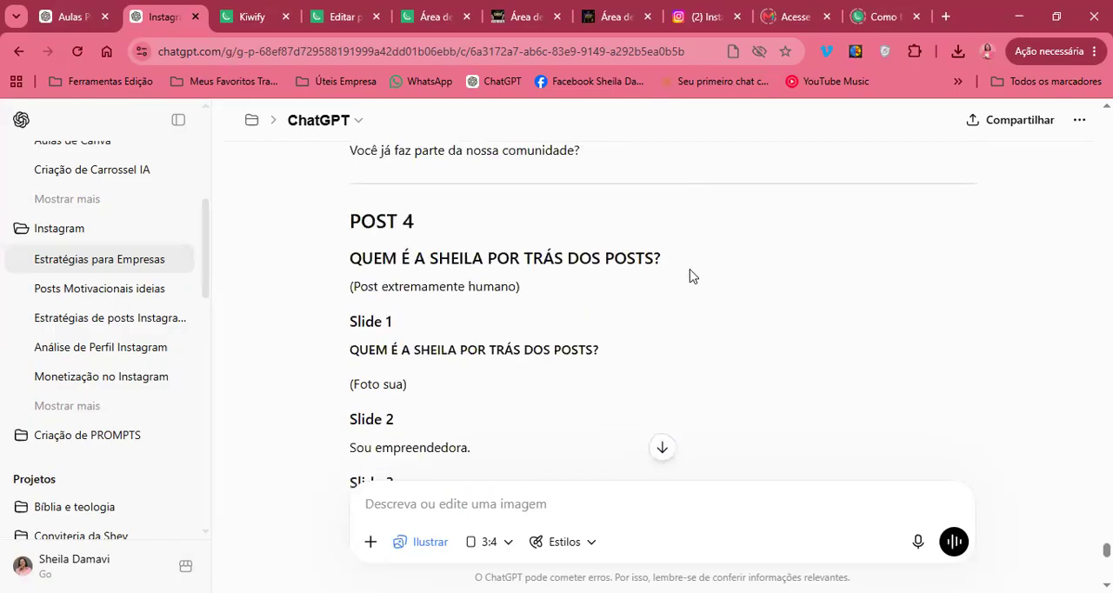
scroll(689, 276, down, 1)
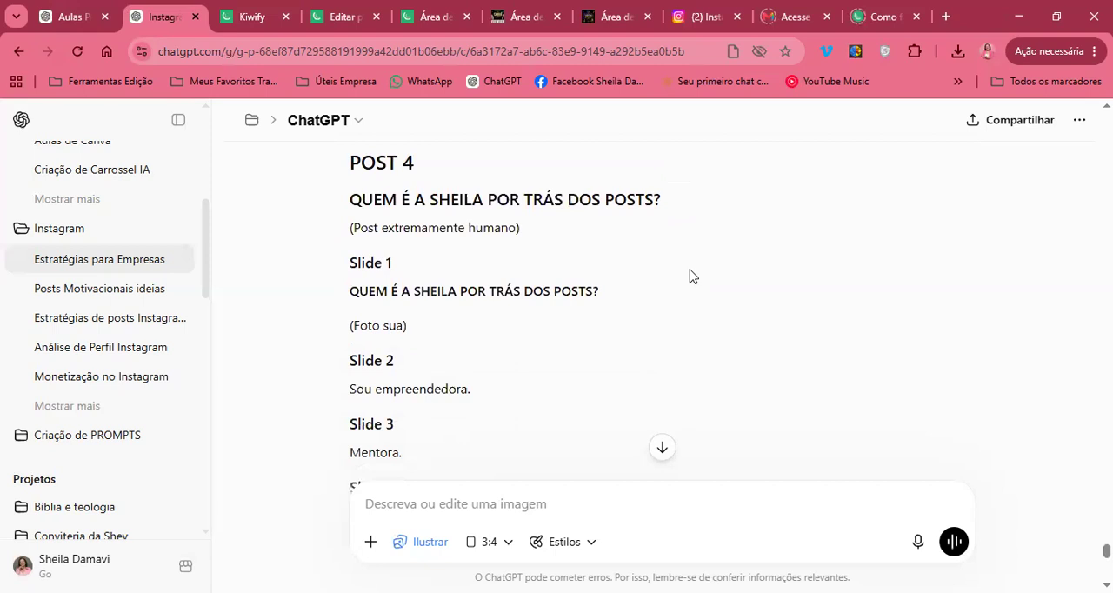
scroll(689, 276, down, 6)
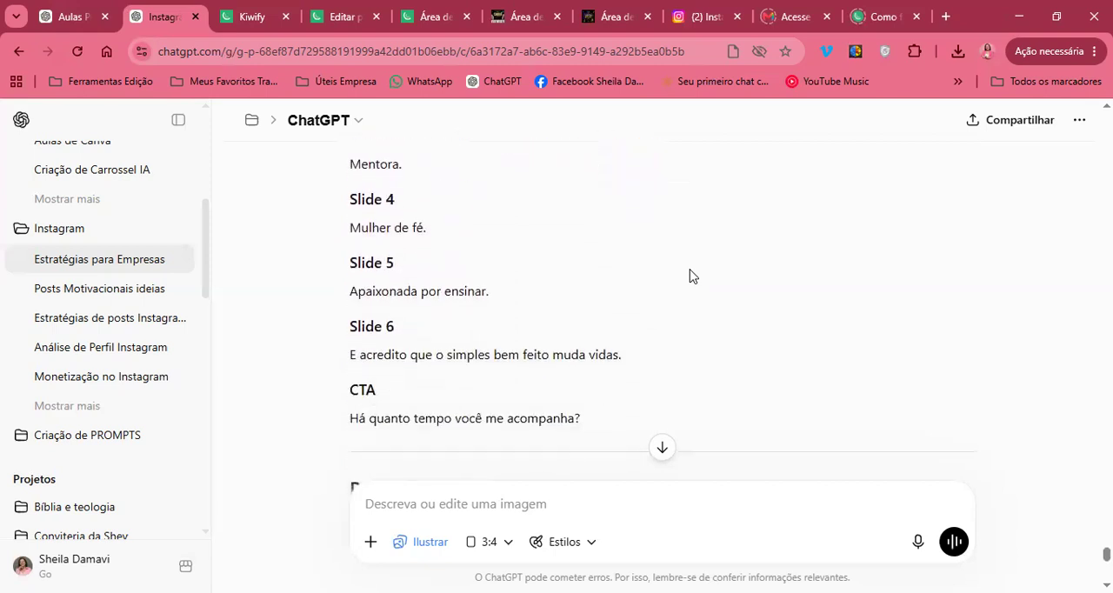
scroll(687, 275, up, 5)
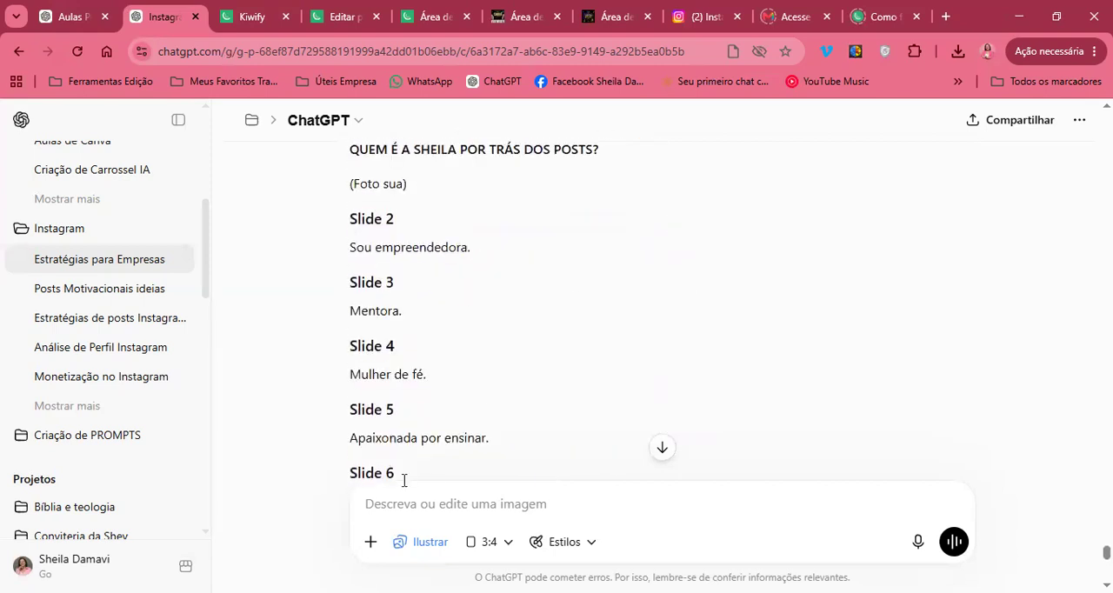
drag(426, 217, 423, 434)
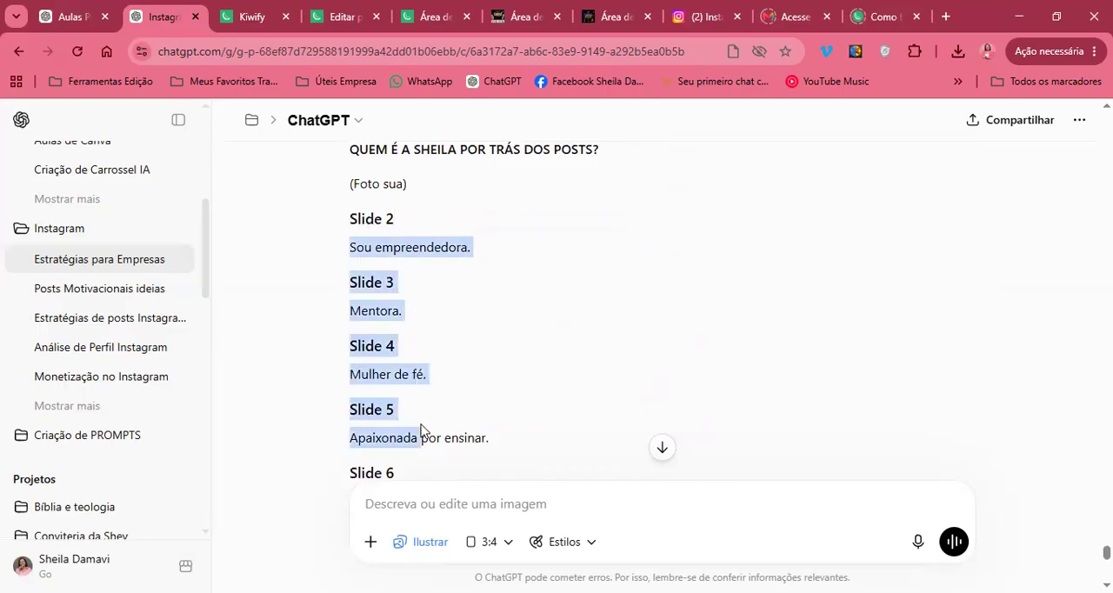
Examine POST 5, "SE EU ESTIVESSE COMEÇANDO DO ZERO HOJE...", through its CTA, highlighting the note "Esse tende a viralizar.", and return to POST 4
scroll(423, 434, down, 3)
scroll(421, 431, down, 4)
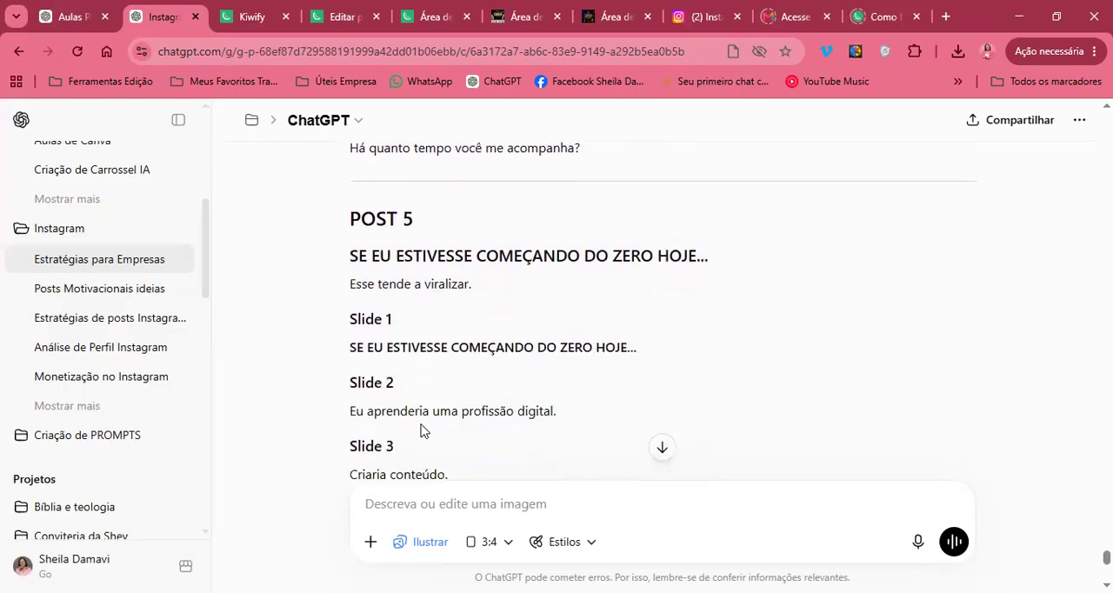
drag(465, 332, 422, 287)
scroll(422, 275, down, 2)
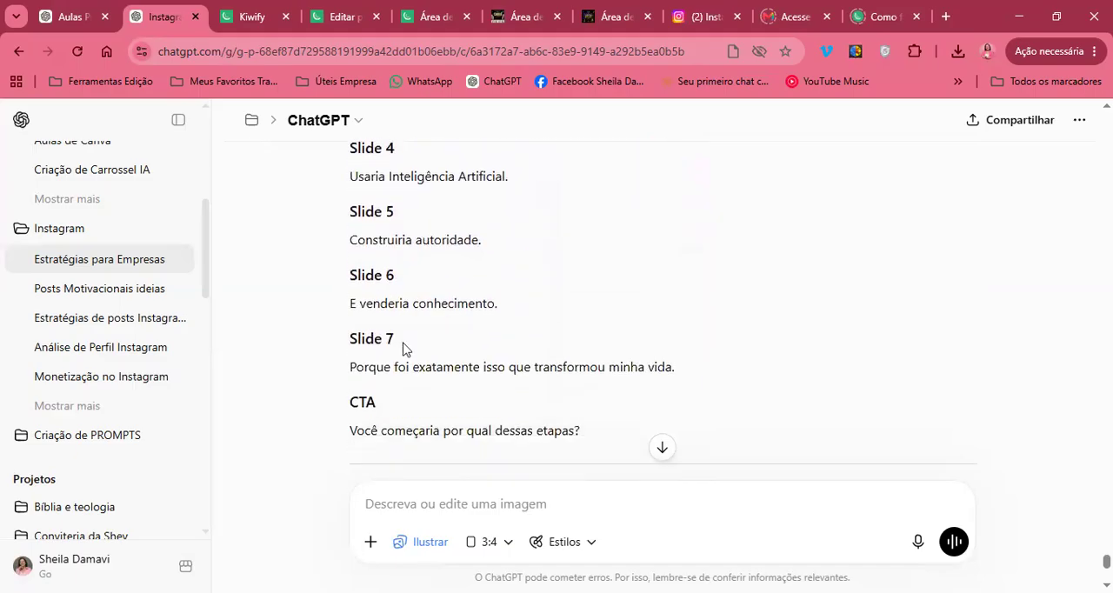
scroll(401, 348, up, 5)
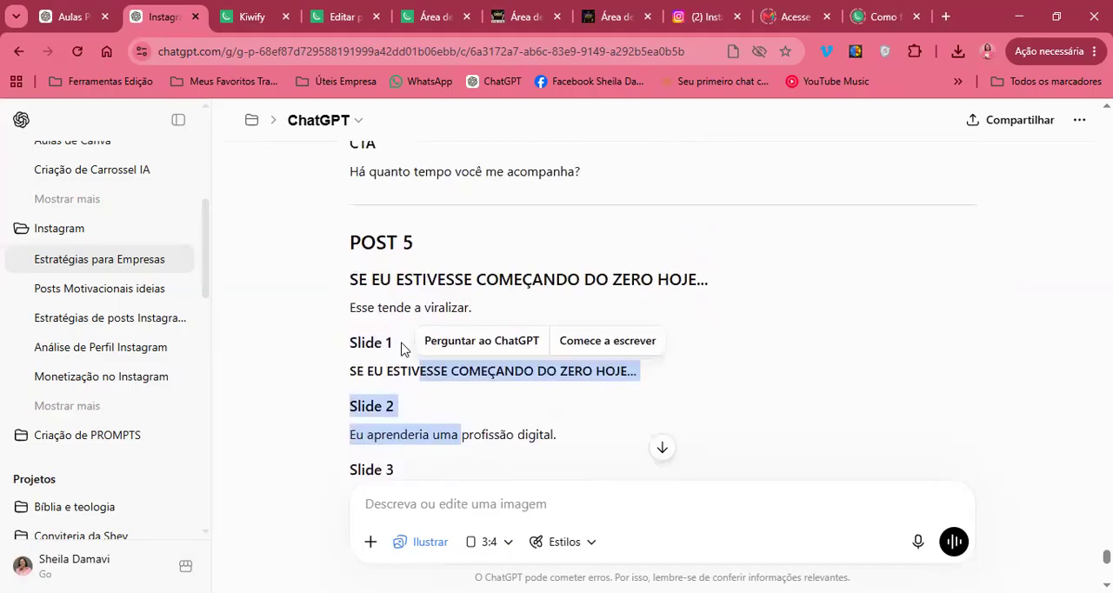
scroll(728, 293, down, 1)
click(727, 294)
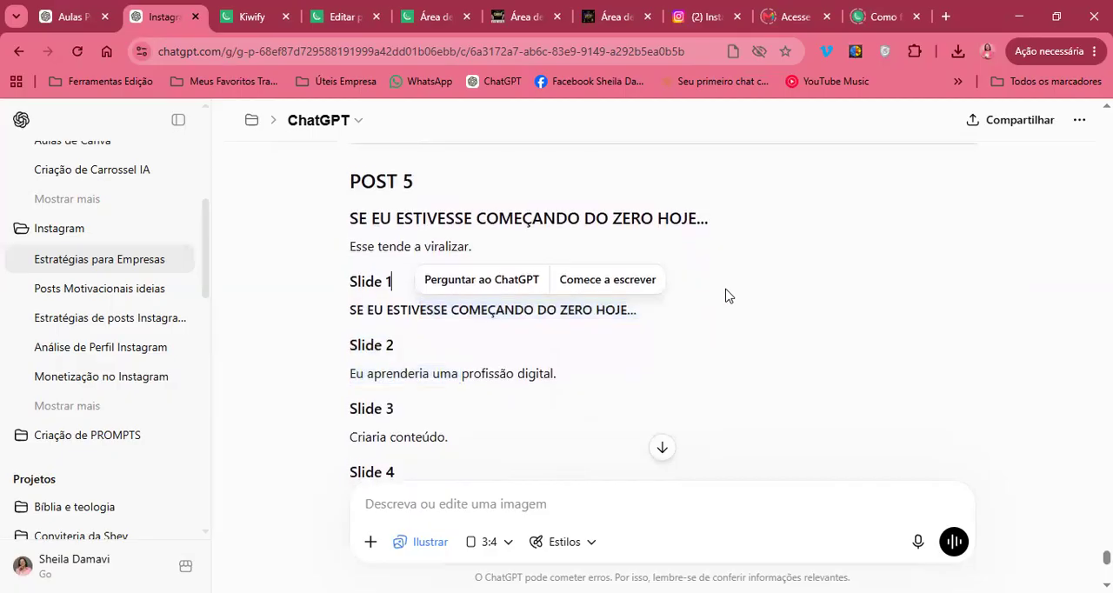
triple_click(494, 246)
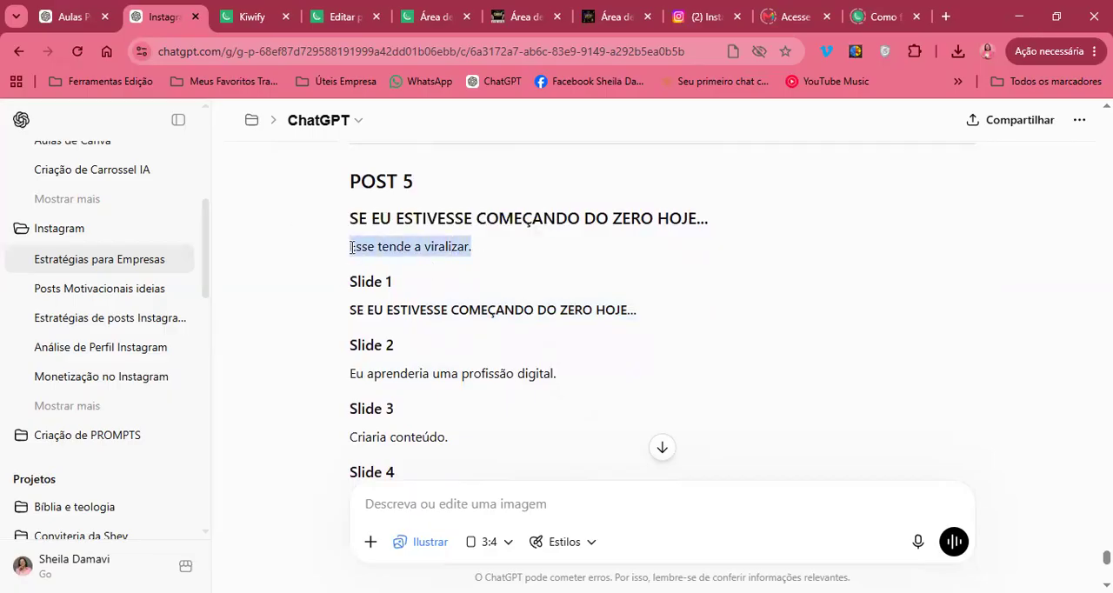
scroll(539, 261, up, 5)
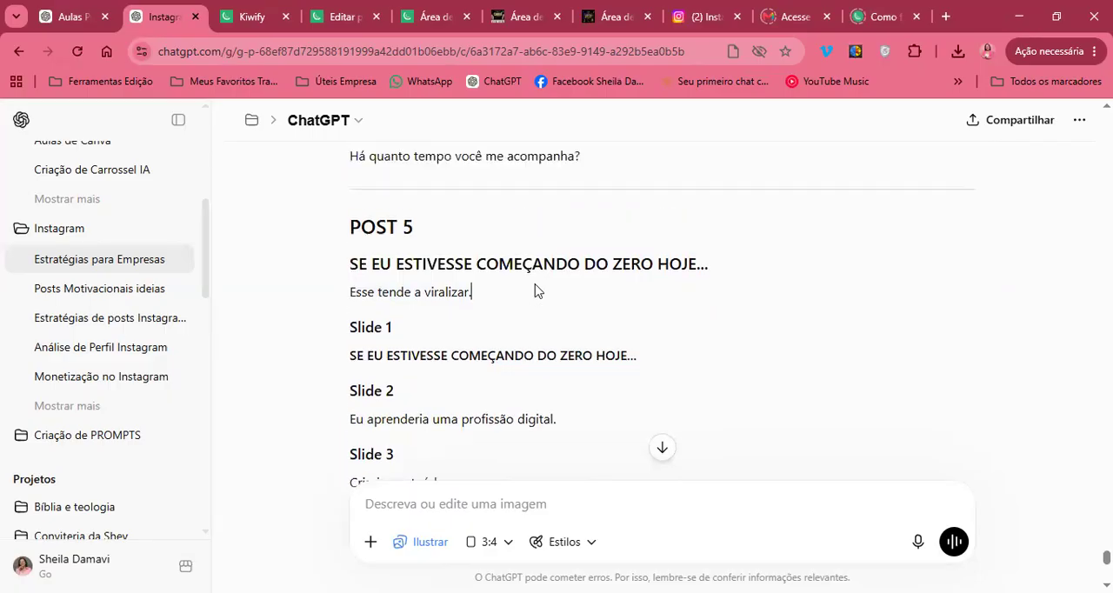
scroll(535, 291, up, 3)
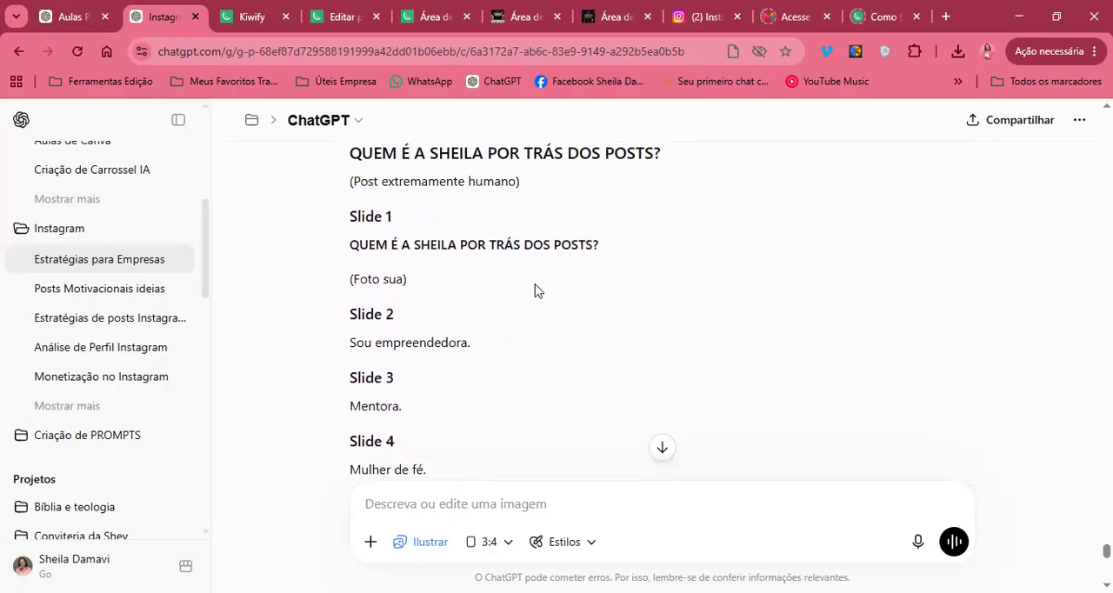
Read POST 5 through its CTA and the weekly posting schedule under "Ordem que eu postaria", continuing to the end of the conversation
scroll(535, 291, down, 10)
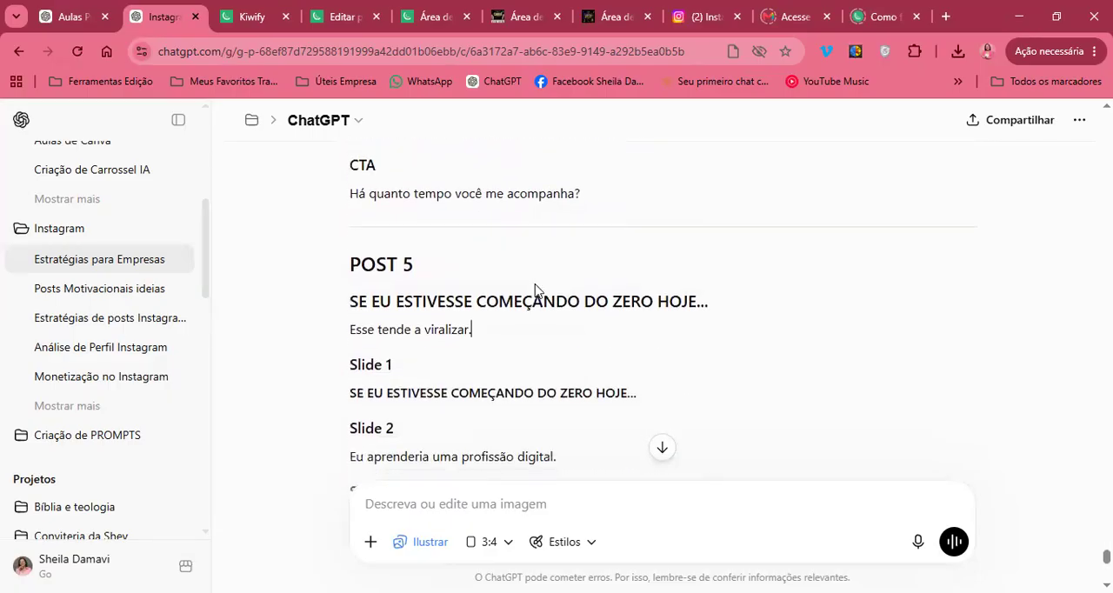
scroll(535, 290, down, 3)
scroll(535, 290, up, 6)
scroll(534, 290, up, 1)
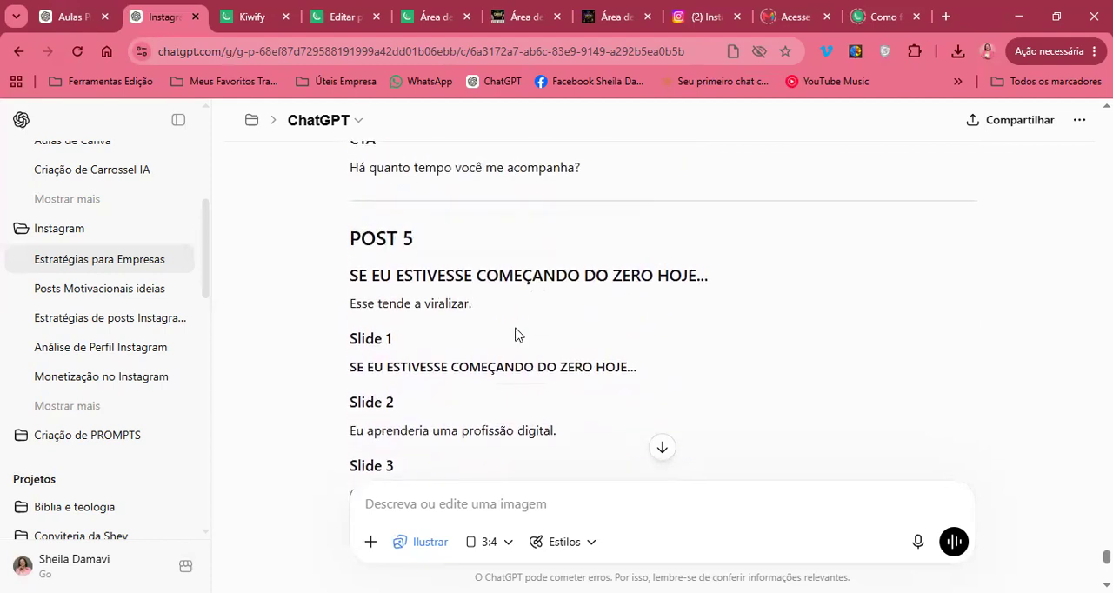
scroll(515, 335, down, 6)
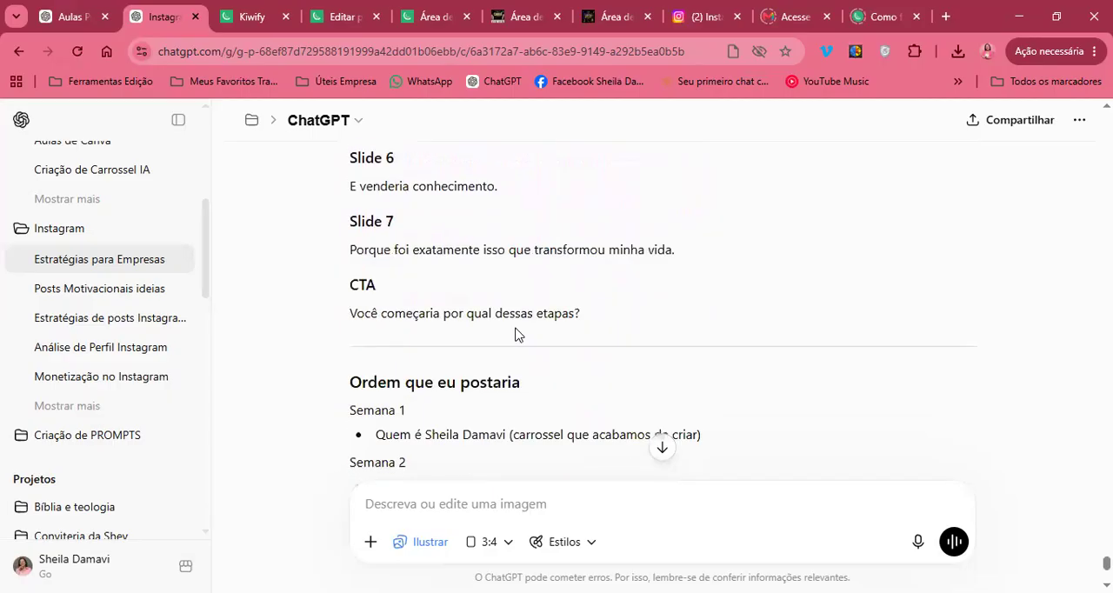
scroll(516, 335, down, 3)
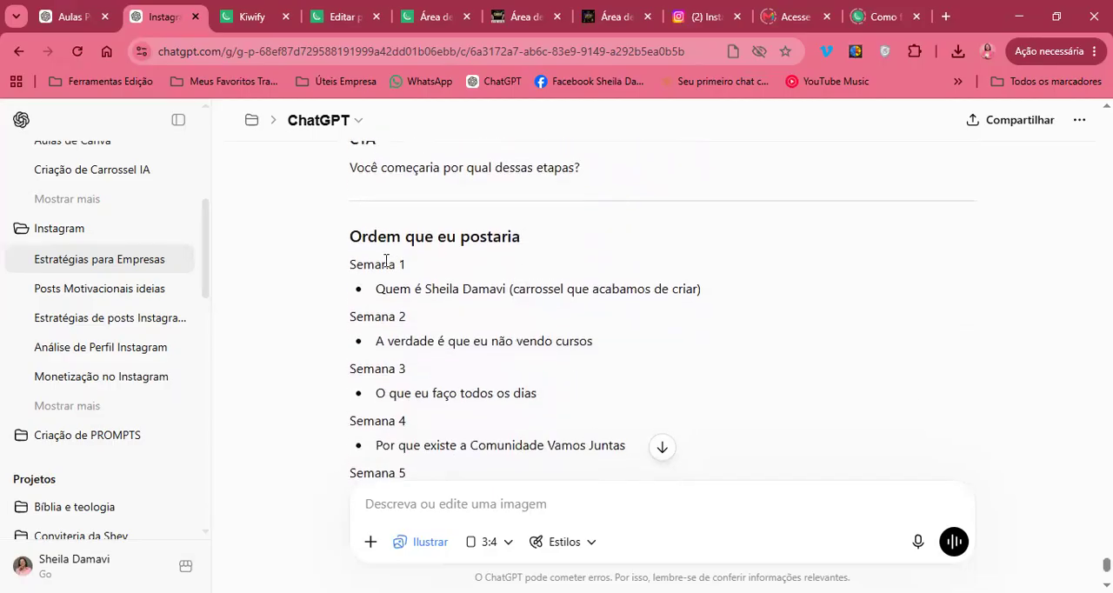
scroll(385, 261, up, 4)
scroll(454, 251, down, 7)
scroll(456, 256, up, 3)
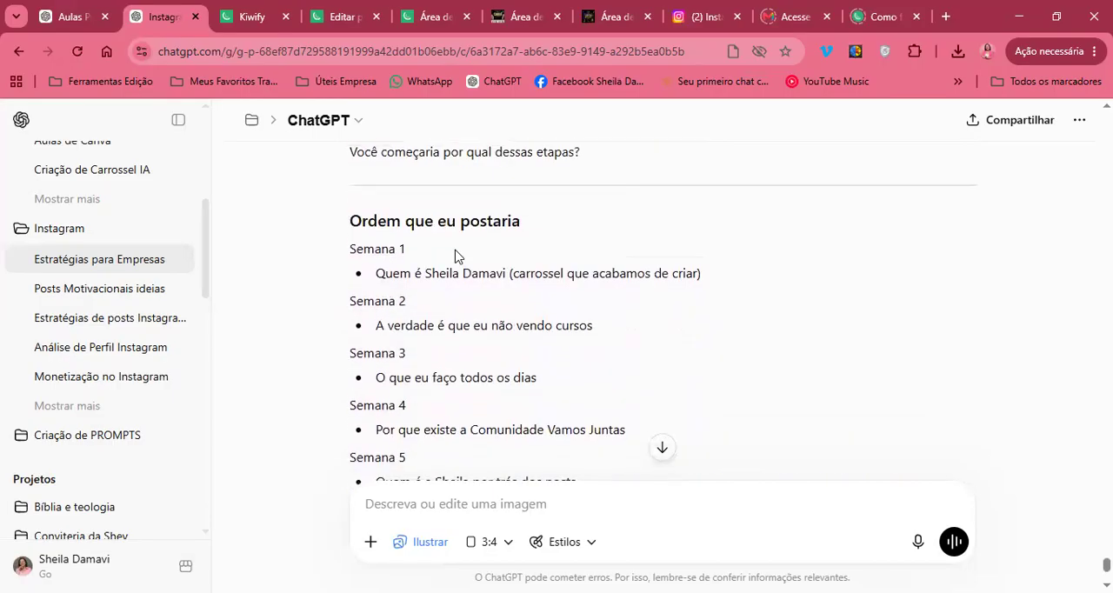
scroll(471, 266, down, 5)
scroll(489, 348, up, 1)
scroll(489, 343, down, 4)
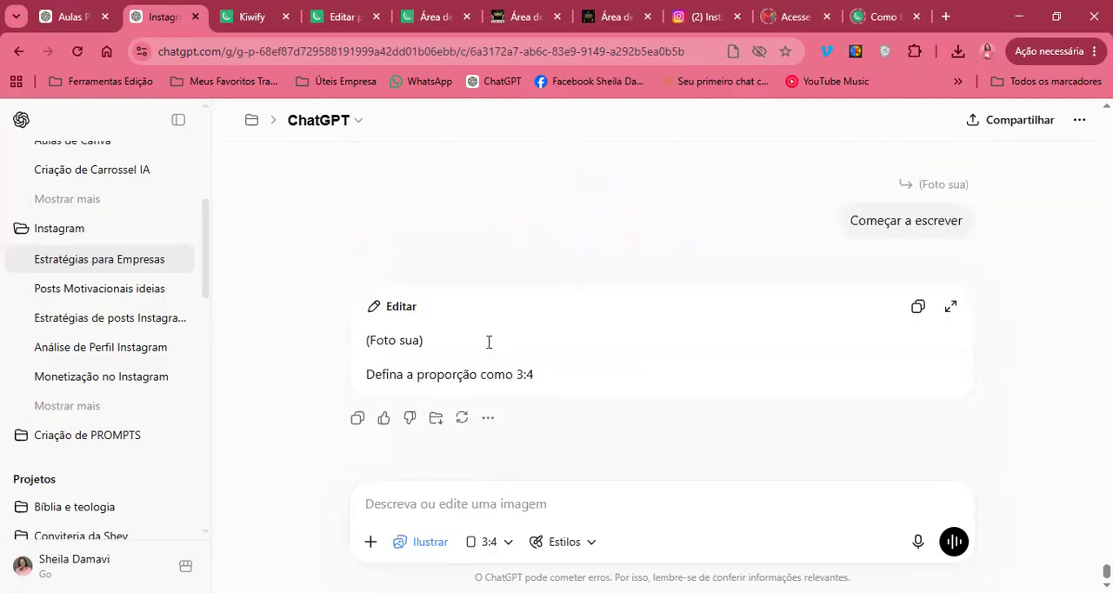
Copy the whole POST 1 text, from its heading through the CTA question "Qual profissão digital você gostaria de aprender?"
scroll(720, 240, up, 5)
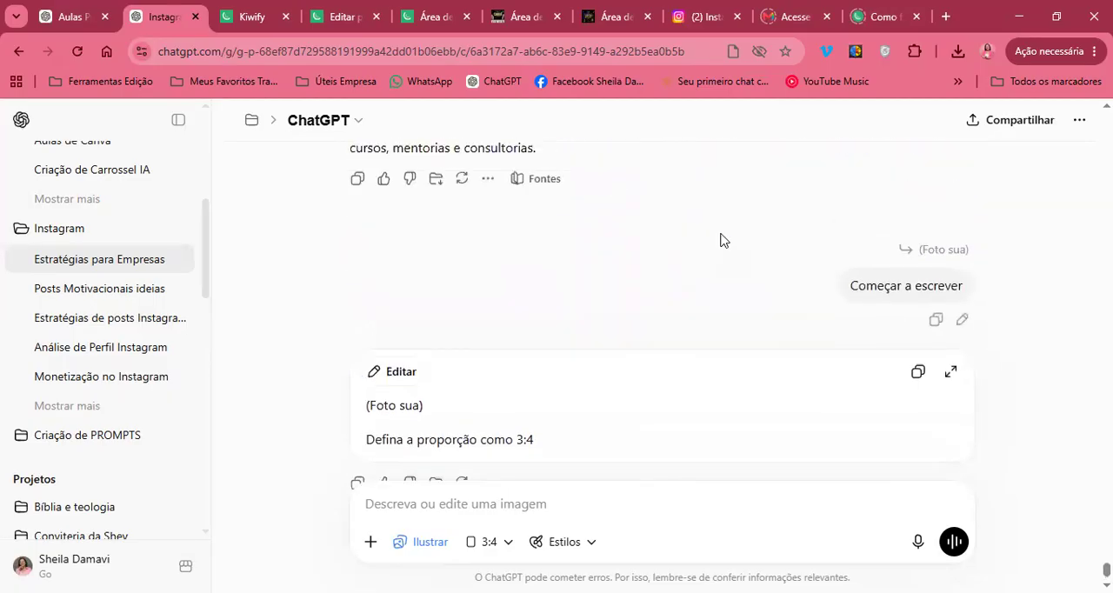
scroll(720, 240, up, 10)
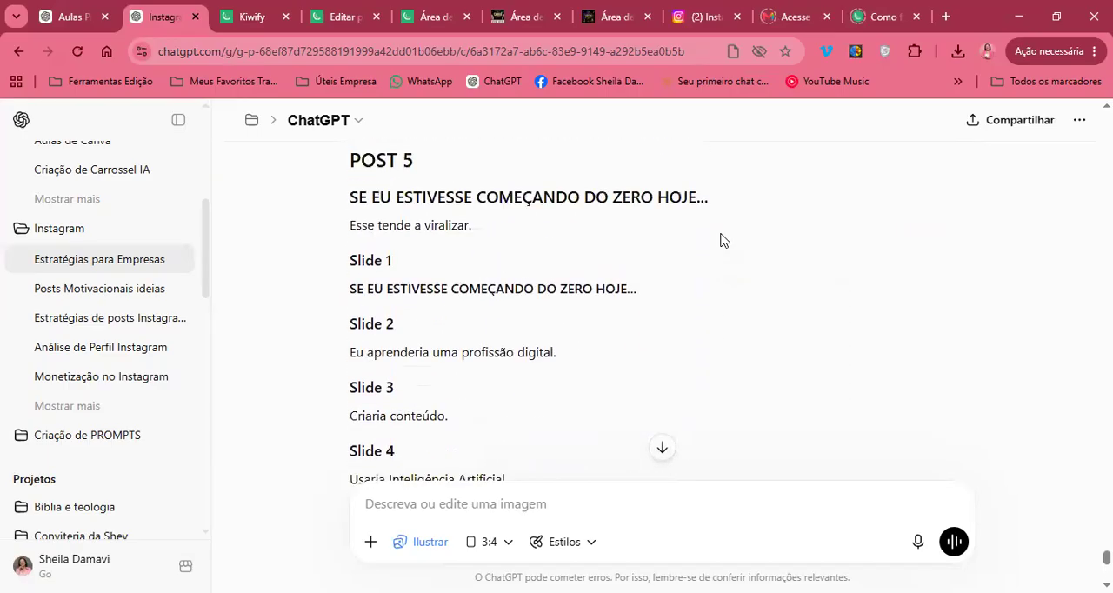
scroll(720, 240, up, 10)
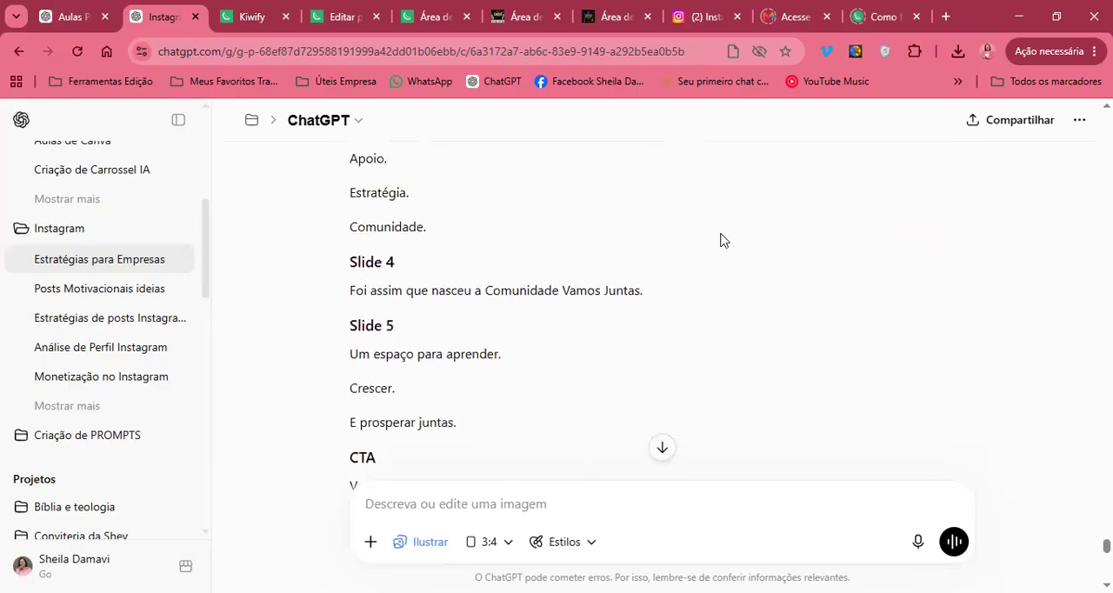
scroll(720, 240, up, 10)
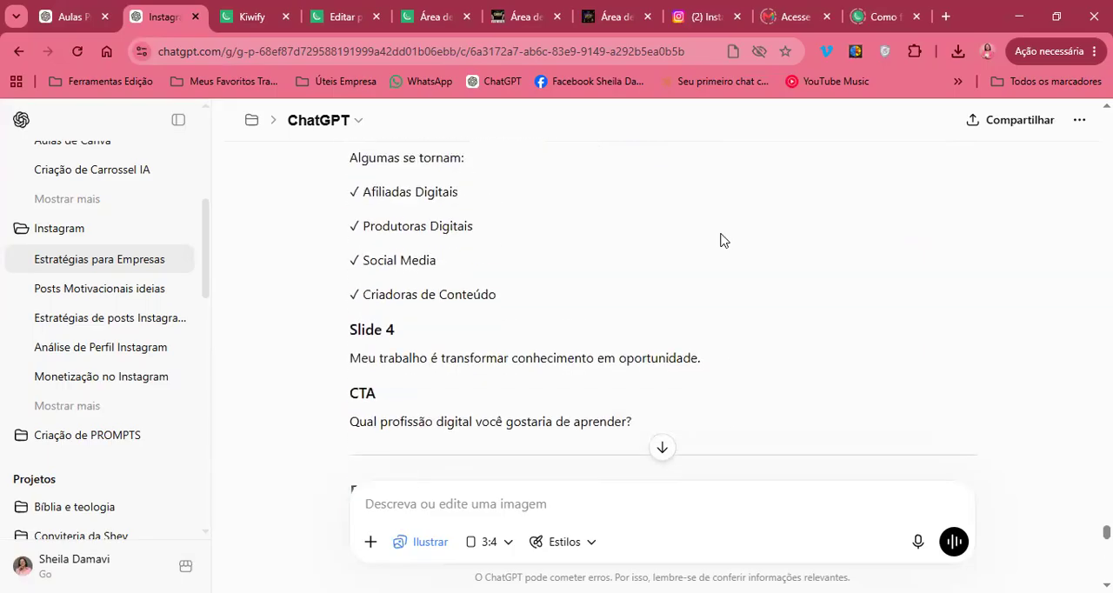
scroll(720, 240, up, 3)
scroll(720, 240, down, 1)
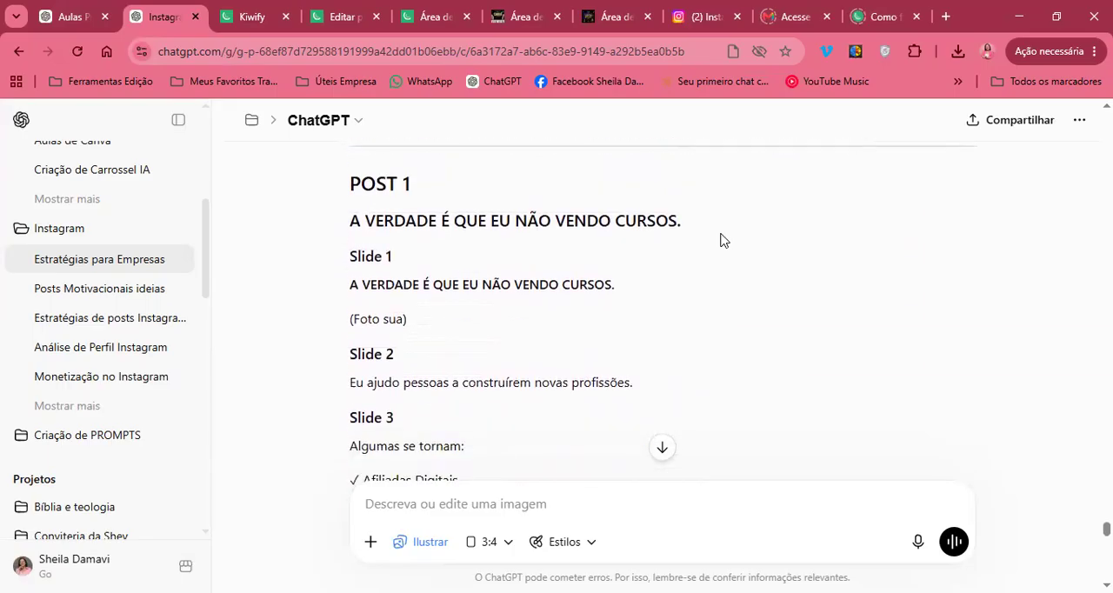
drag(350, 178, 510, 510)
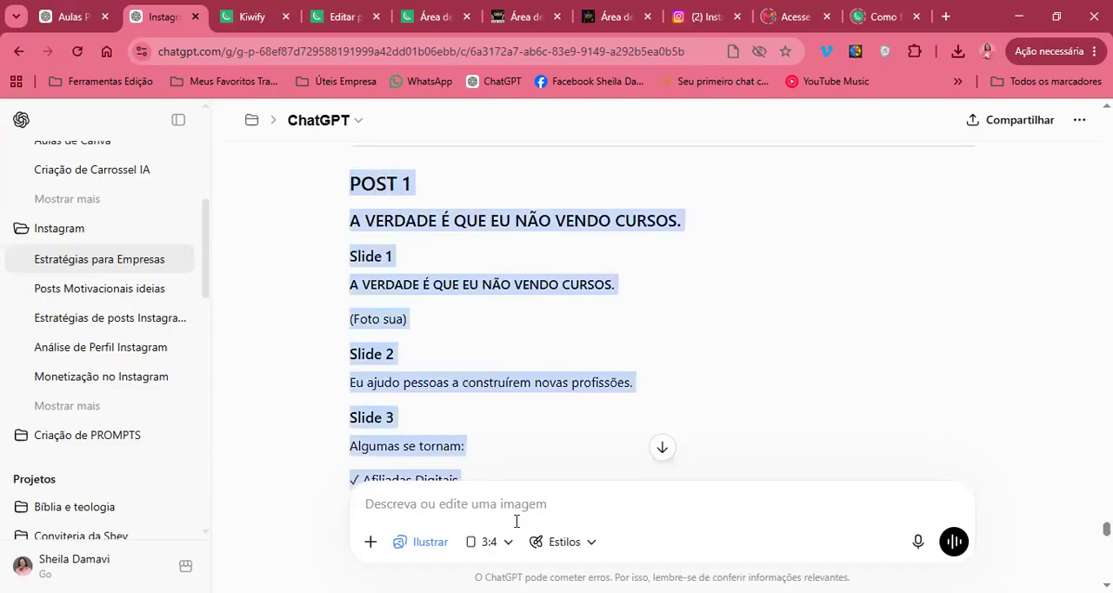
drag(590, 511, 644, 380)
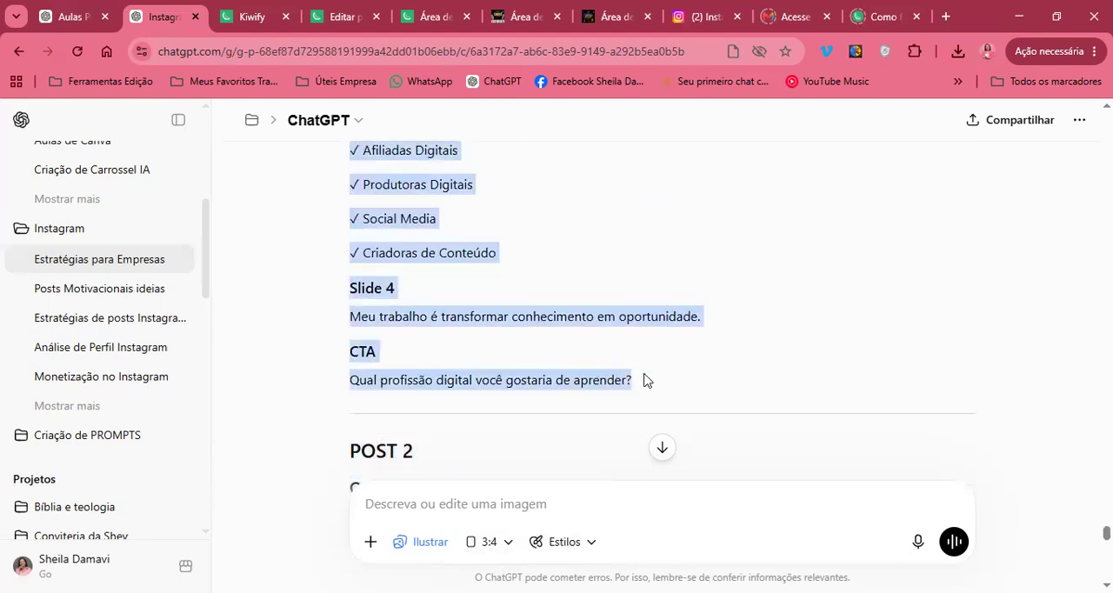
Start the prompt with "VAMOS INICIAR A CRIAÇÃO DO CARROSSEL QUE ME INDICOU" and paste the copied POST 1 text on the line below
click(503, 506)
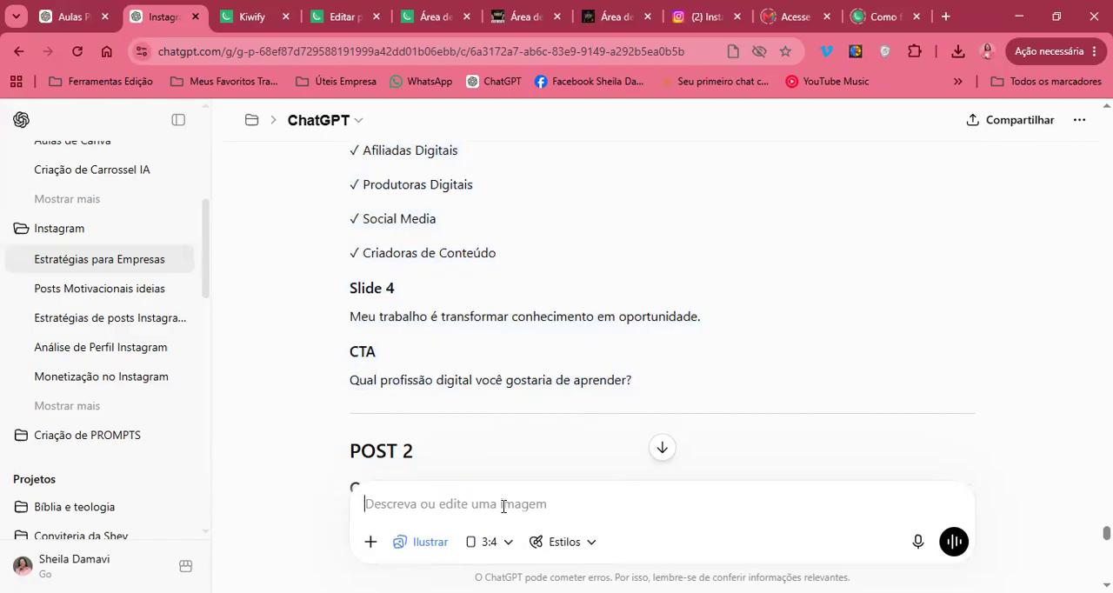
text(VAMOS INIC)
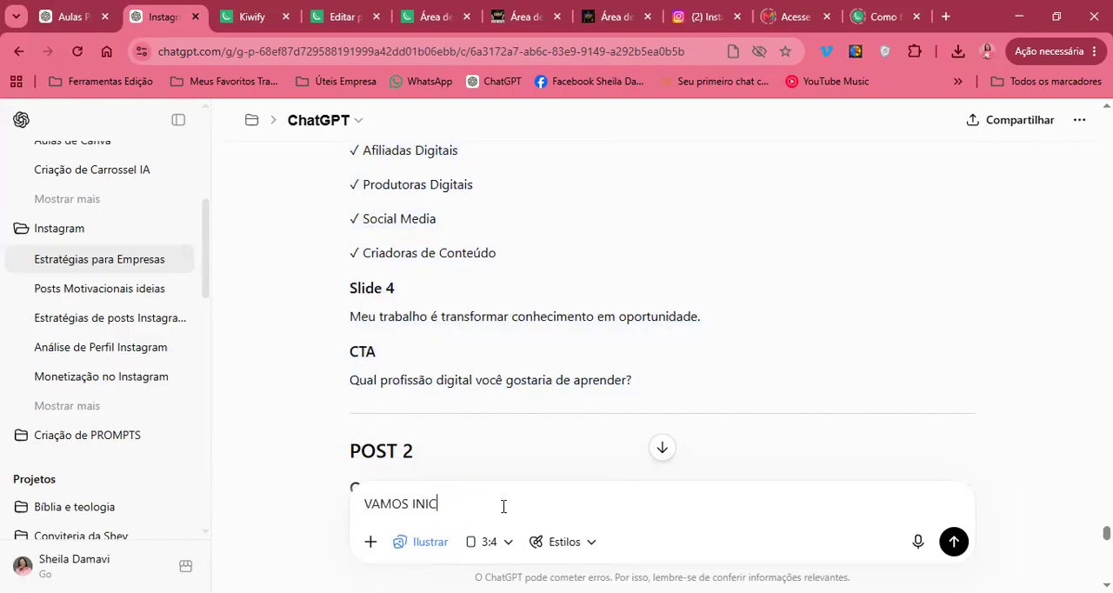
text(IAR A CRIAÇÃO DO CARR)
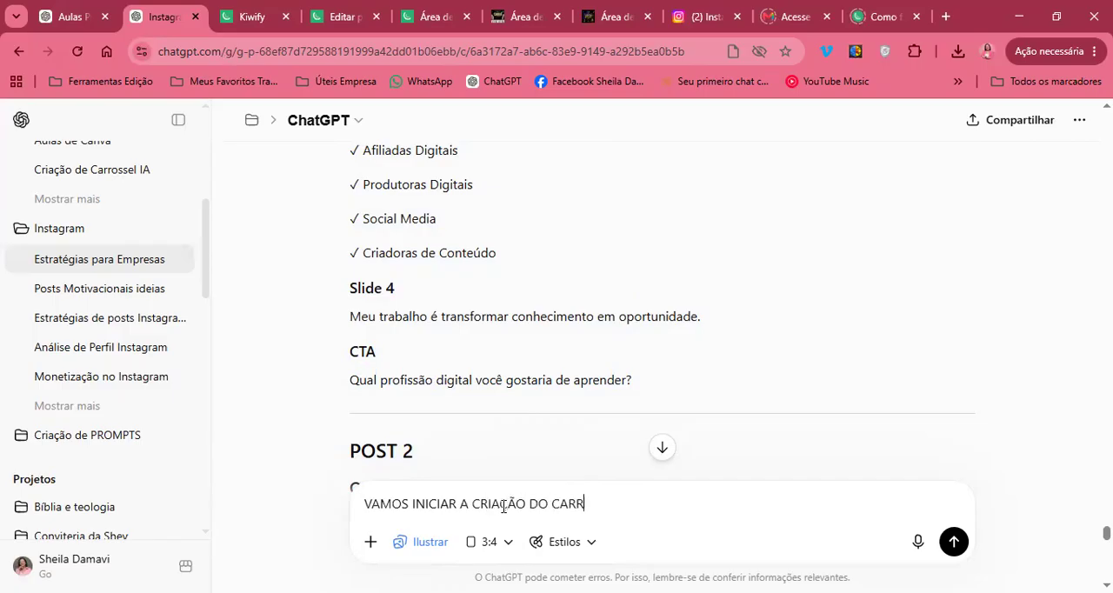
text(OSSEL QUE ME INDICOU)
key(shift+Return)
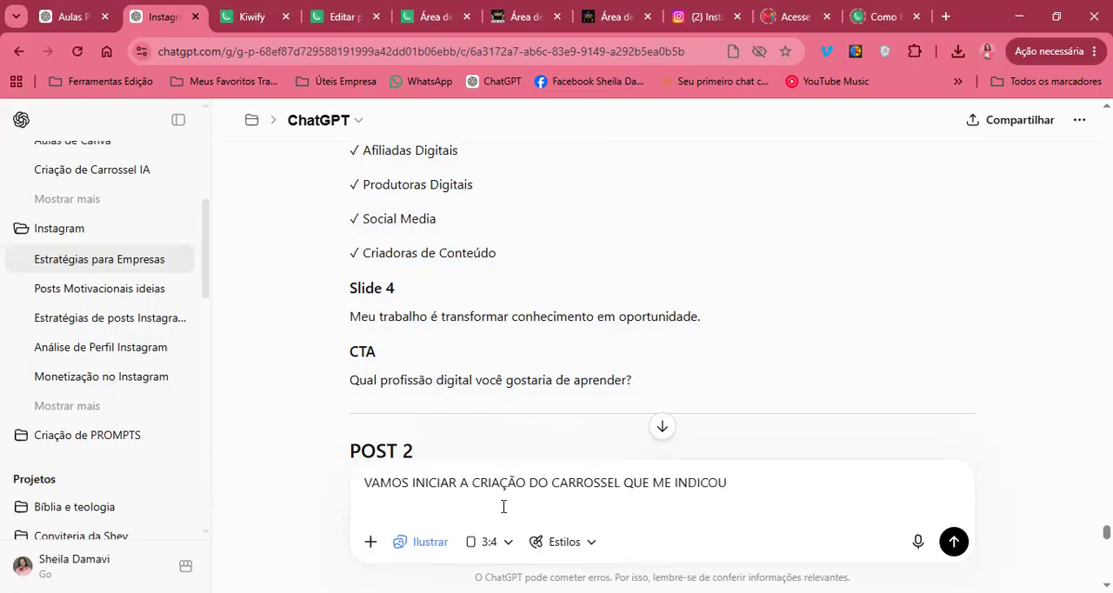
key(ctrl+v)
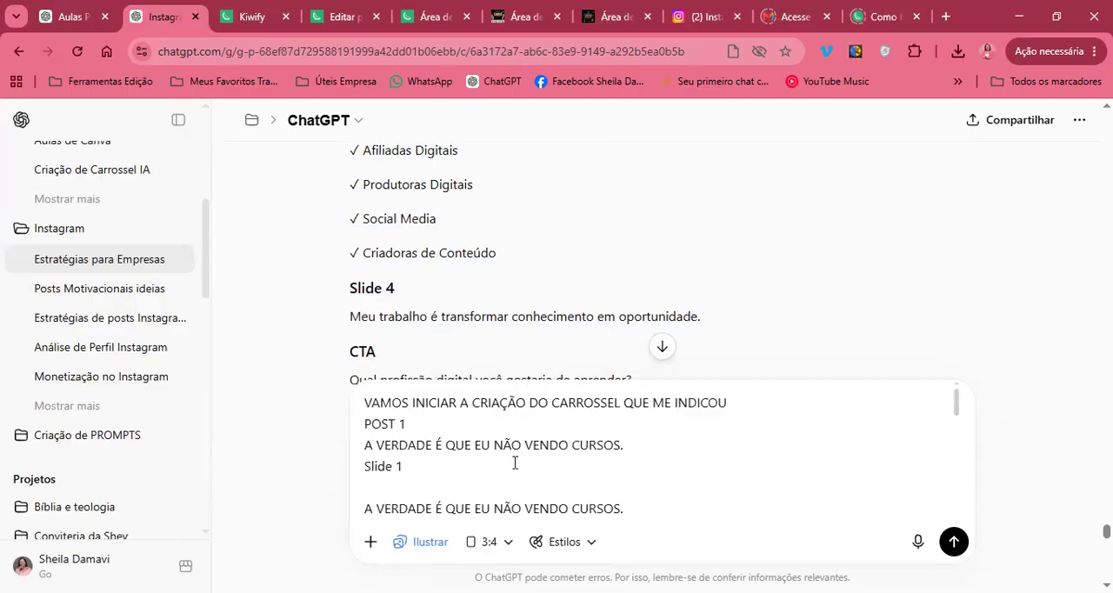
Below the pasted POST 1 text, add "AQUI VOCÊ ME DEU IDÉIAS PARA 4 SLIDES DE POST APRESENTAÇÃO"
scroll(515, 462, down, 10)
scroll(597, 480, up, 1)
scroll(598, 479, down, 1)
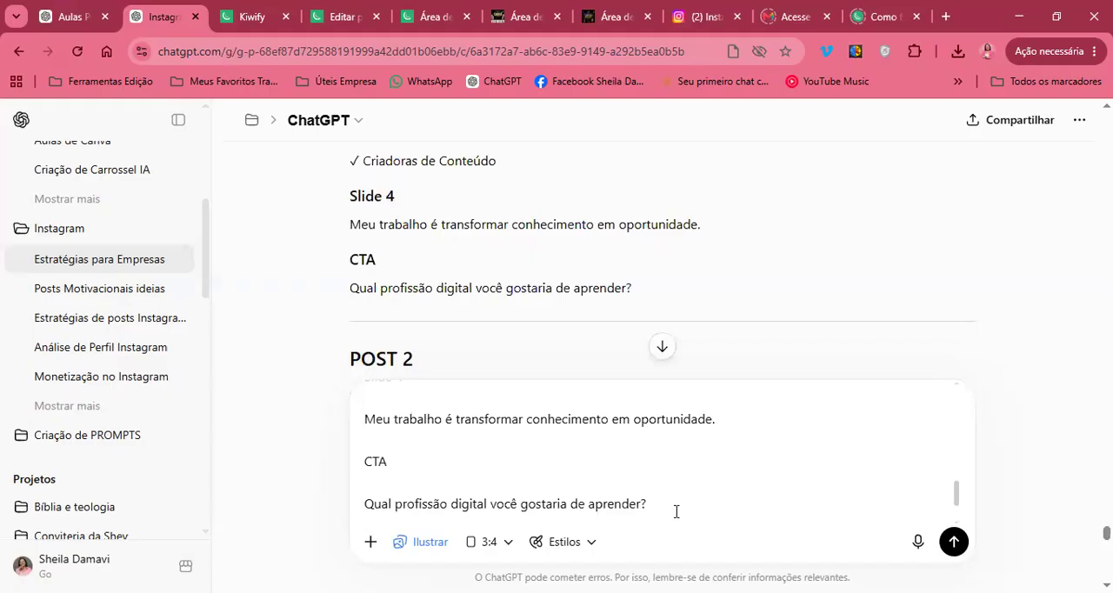
key(shift+Return)
key(shift+Return)
text(AQUI VOC)
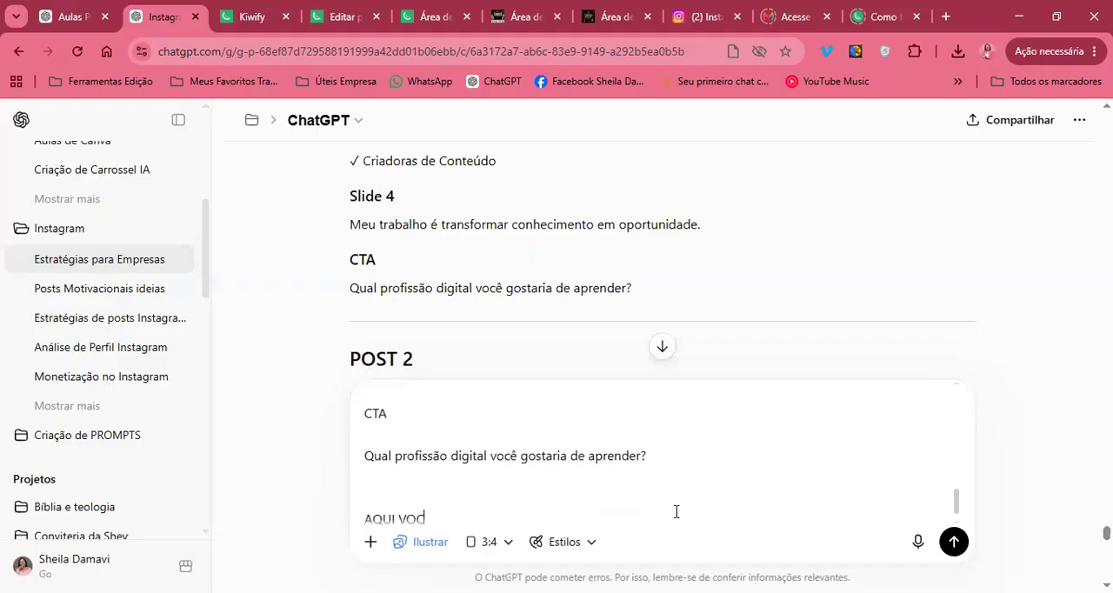
text(Ê ME DEU IDÉIAS PARA)
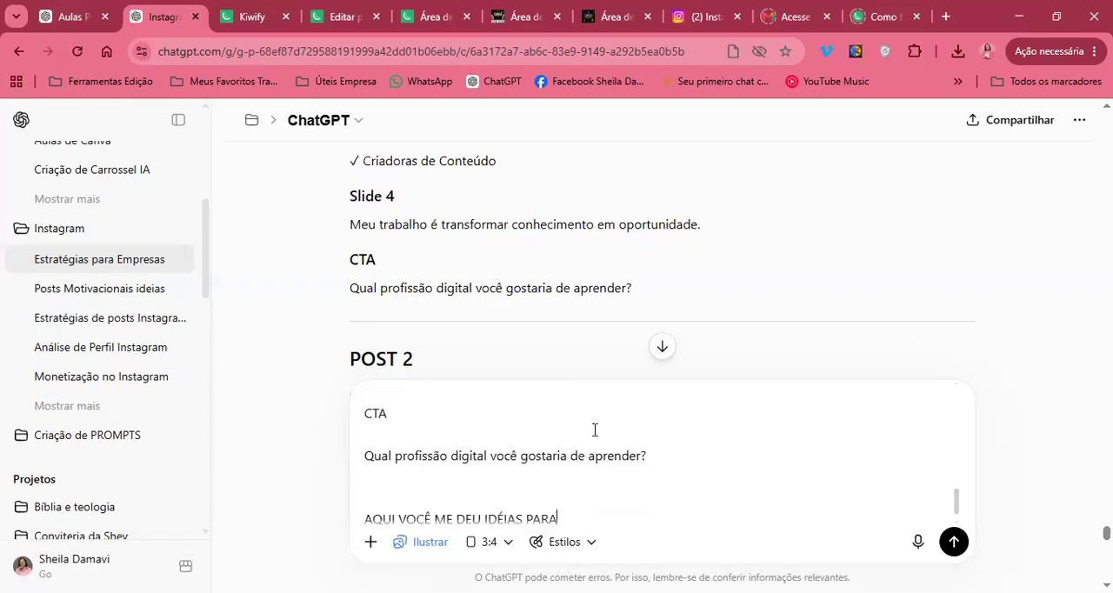
scroll(595, 428, up, 1)
scroll(594, 429, up, 1)
scroll(600, 452, down, 3)
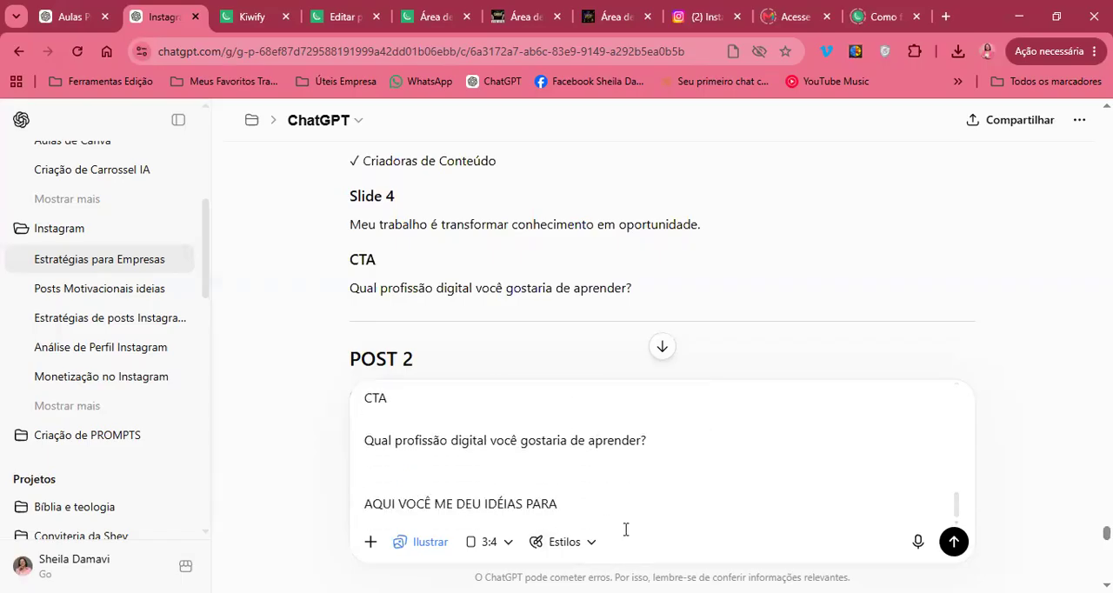
text(4 SLIDES DE POST APRESENTAÇÃO)
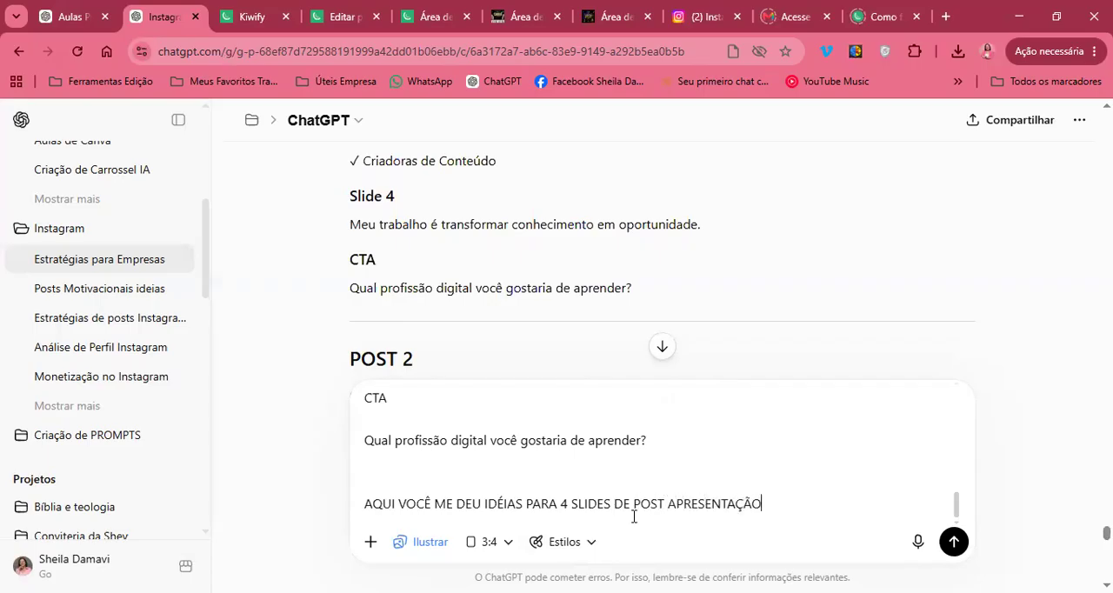
text(, QUERO NUMER)
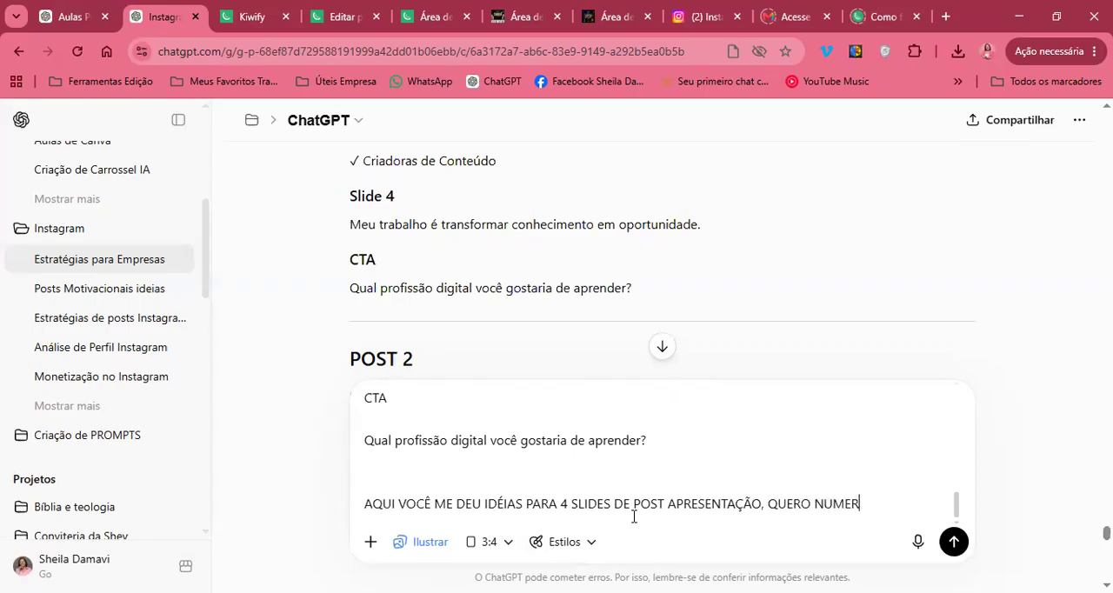
text(AR OS SLIDES DE )
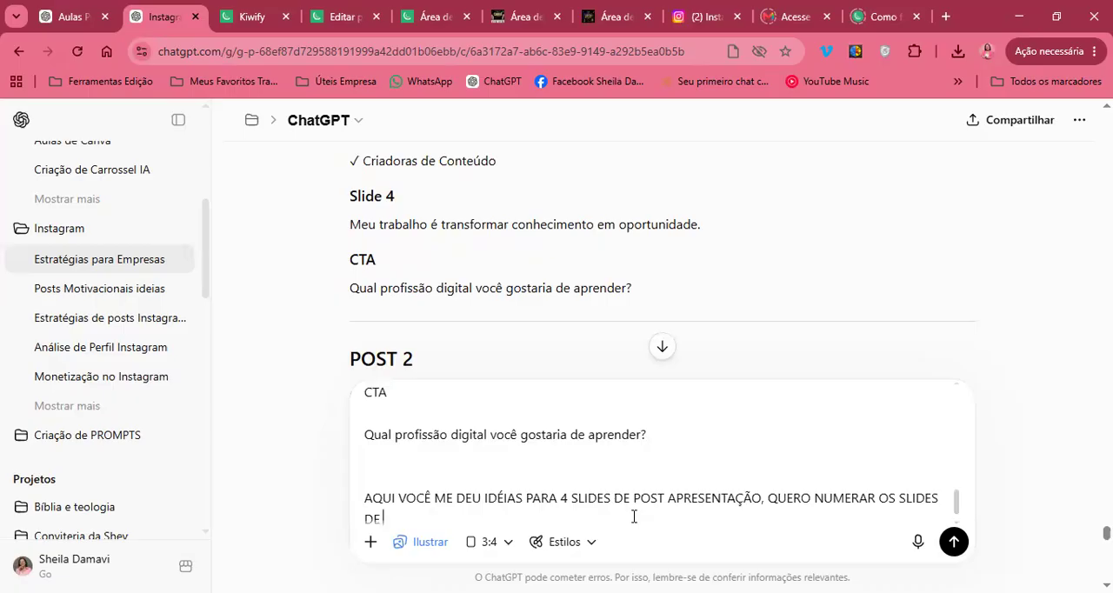
text(1 A 4 AGORA.)
On a new prompt line, write "A SEGUIR VOU TE PEDIR PARA CRIAR AS IMAGENS COM O MEU PADRÃO VISUAL DA MINHA EMPRESA"
key(shift+Return)
text(A)
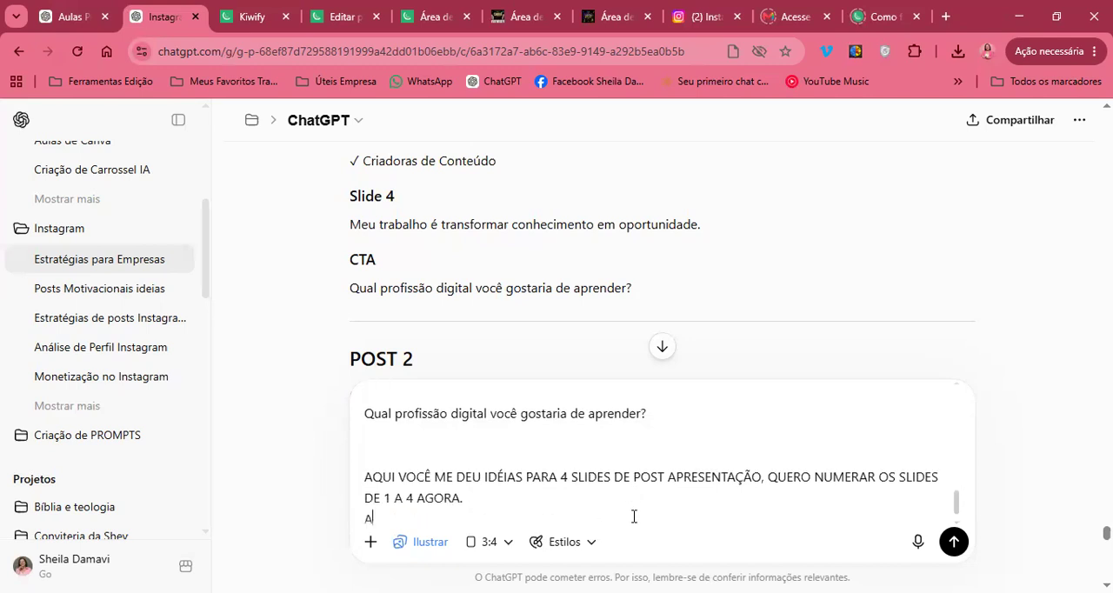
text( SEGUIR VOU TE PEDIR PARA )
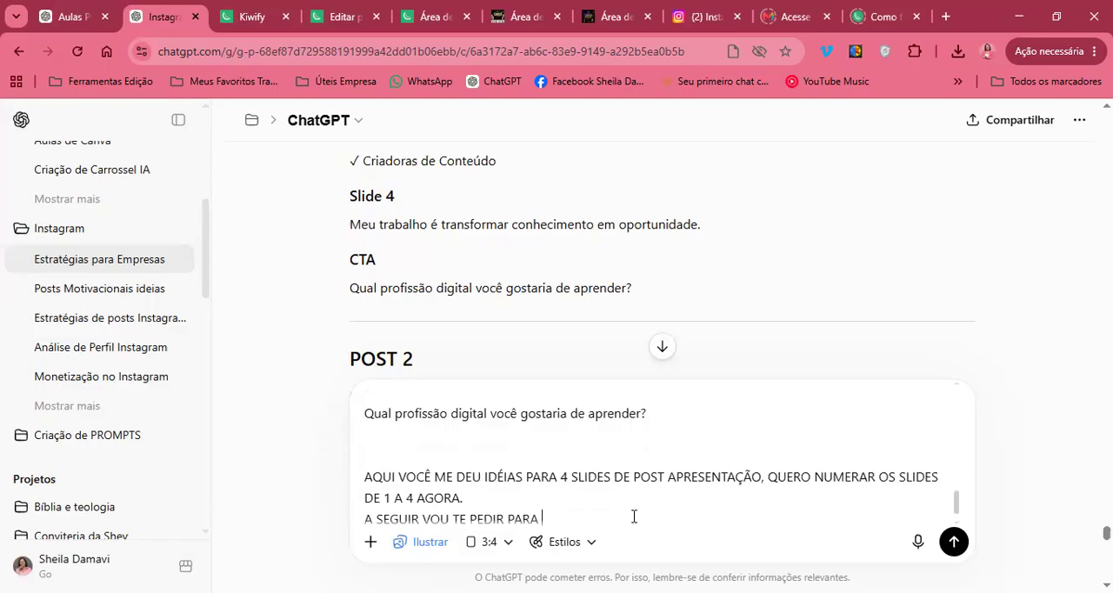
text(CRIAR AS IMAGENS COM O MEU PADRÃO VISUAL)
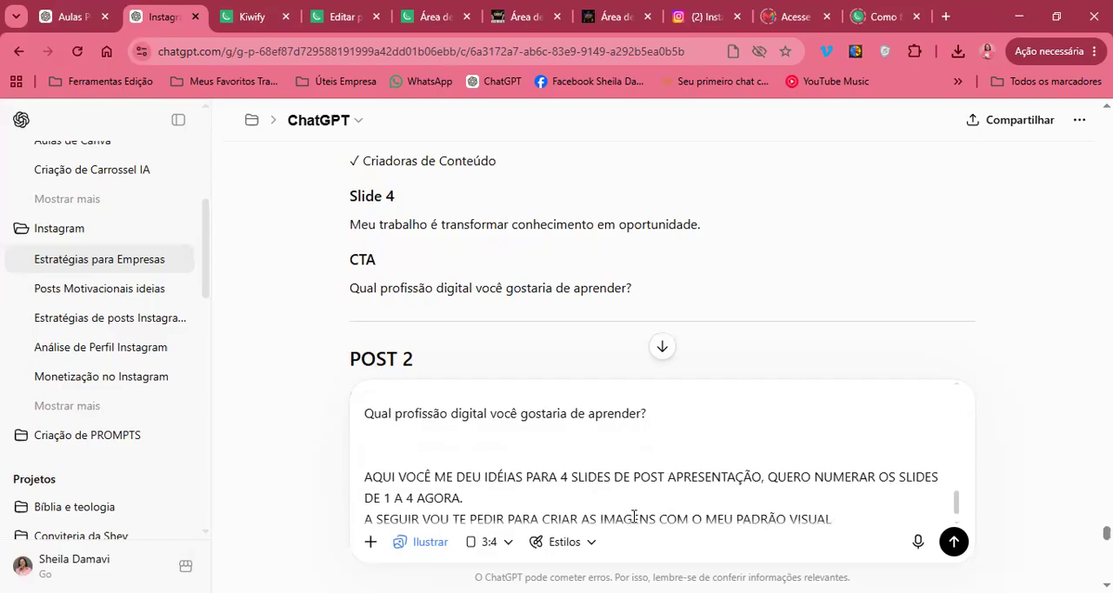
text( DA MINHA EMPRES)
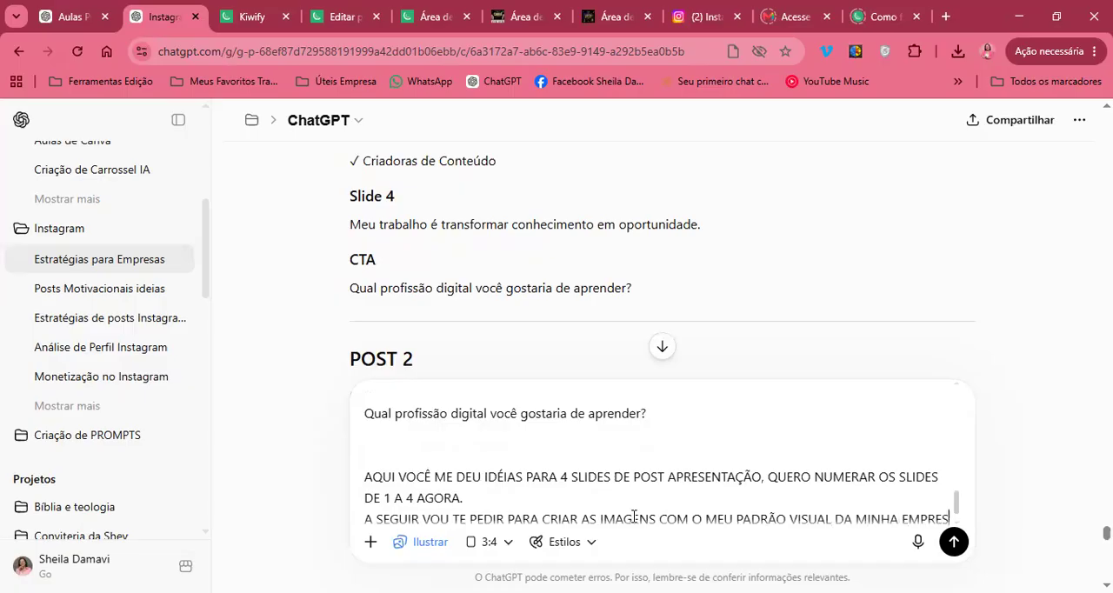
text(A QYE UE JÁ CO)
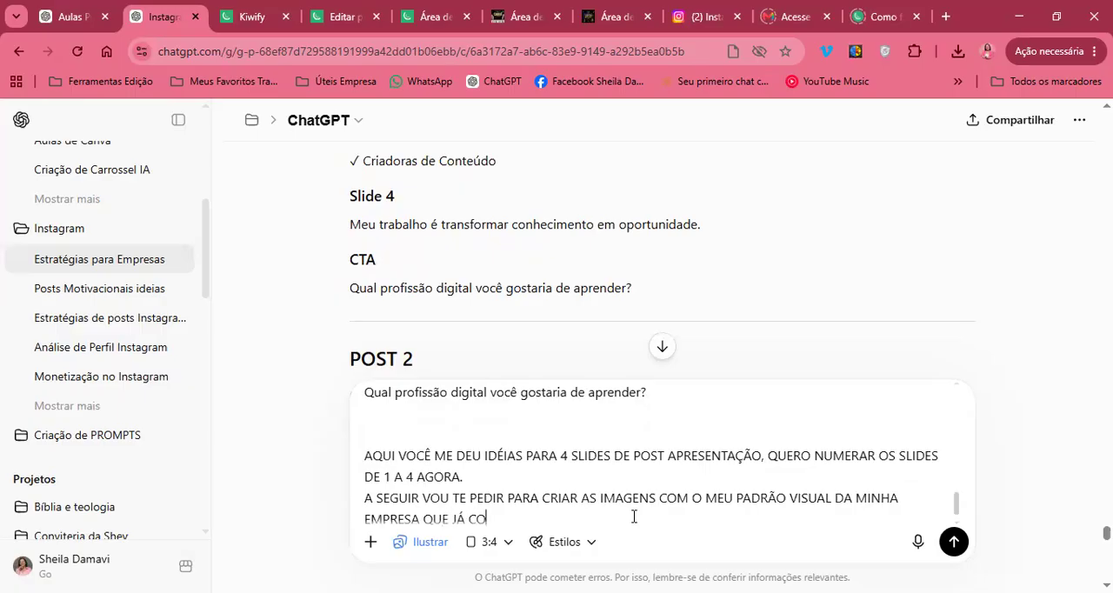
text(NVERSAMOS MAS MESMO)
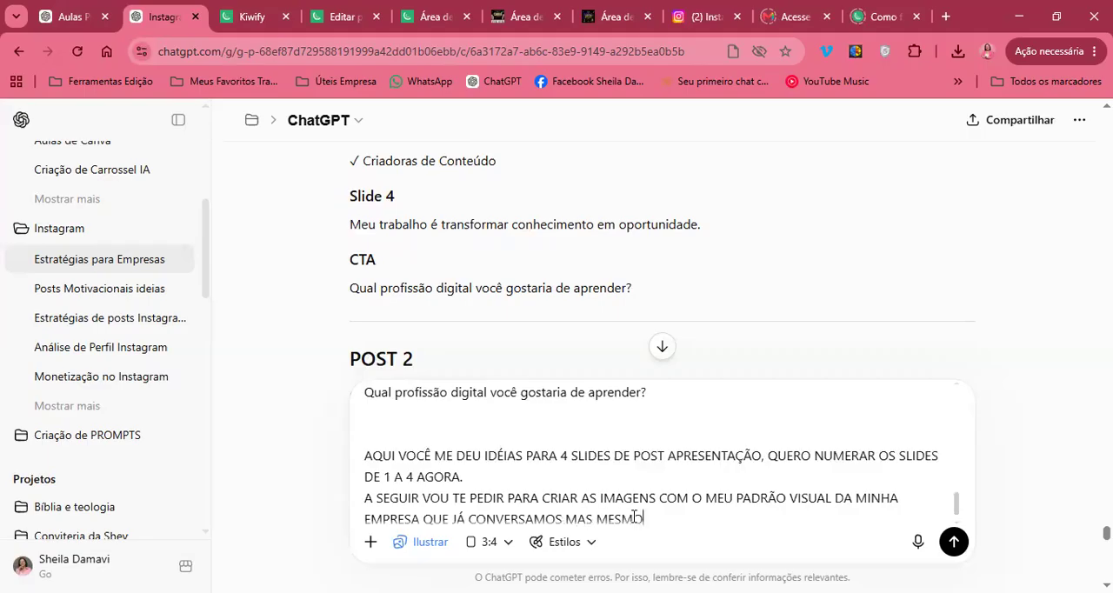
text( ASSIM VOU ENVIAR)
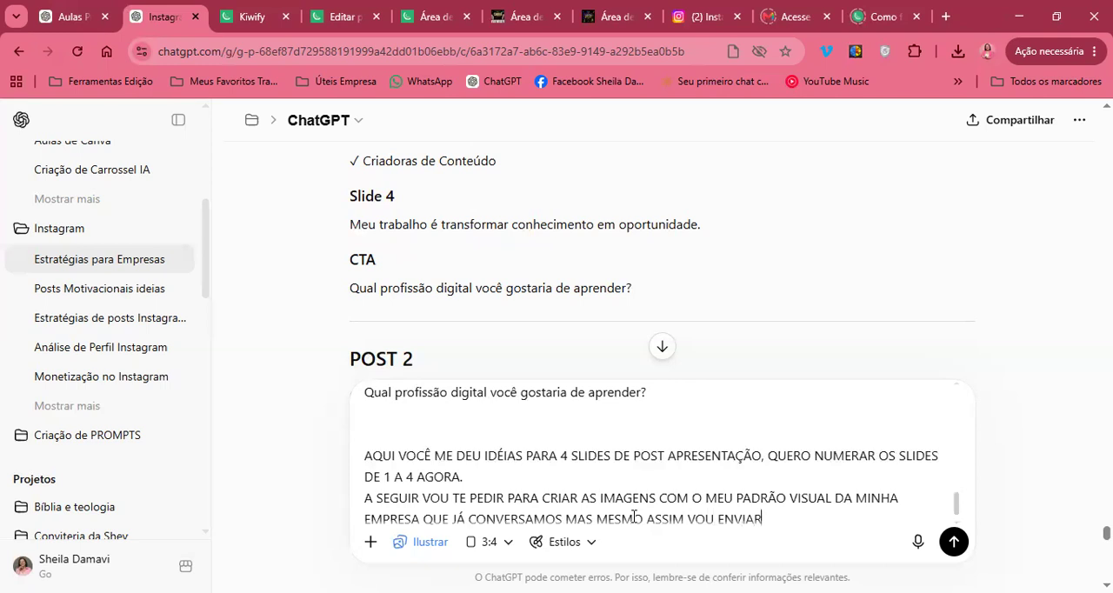
text( A AIXO MA)
Finish the visual-standard sentence with "QUE JÁ CONVERSAMOS MAS MESMO ASSIM VOU ENVIAR ABAIXO A MINHÃ DESCRIÇÃO."
key(BackSpace)
text(A MINHÃ DESCRIÇÃO.)
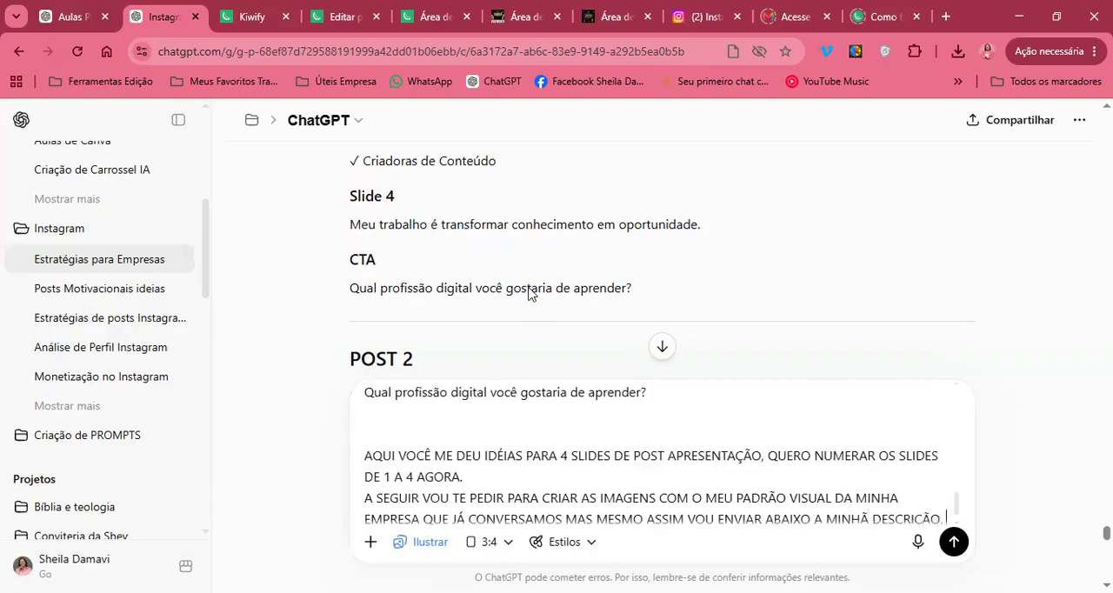
scroll(673, 487, down, 1)
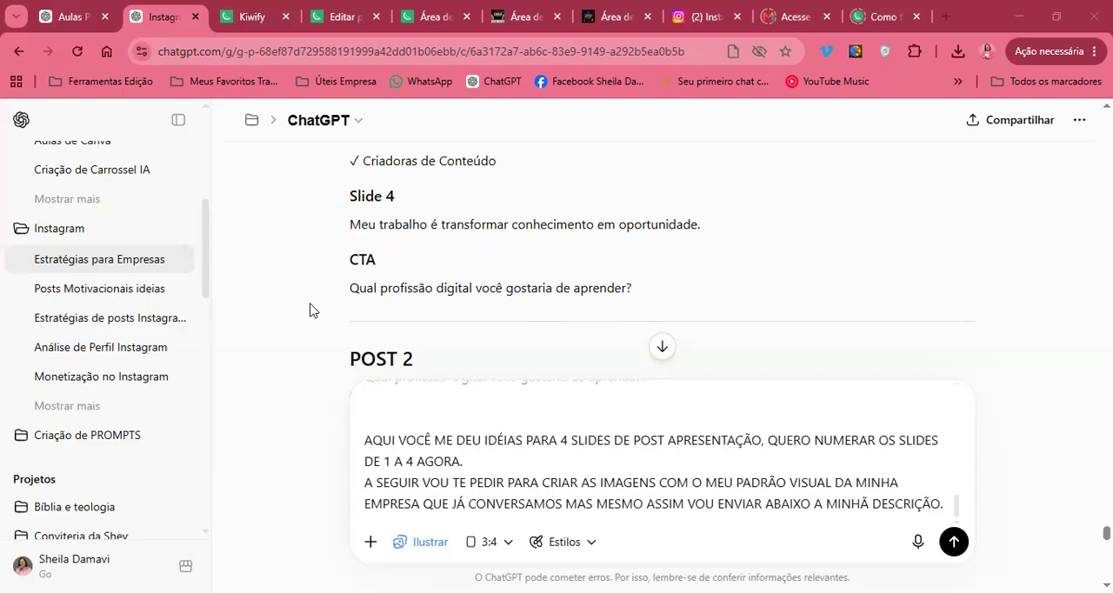
Search the earlier conversation for the company's visual-standard description and its ready-made prompts
scroll(517, 270, up, 10)
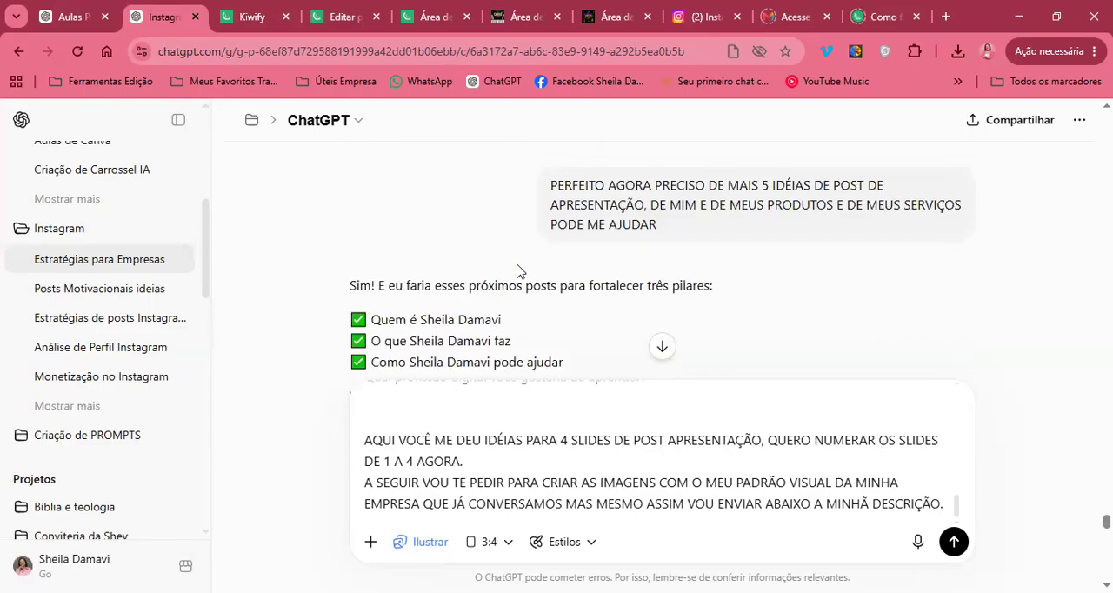
scroll(518, 267, up, 10)
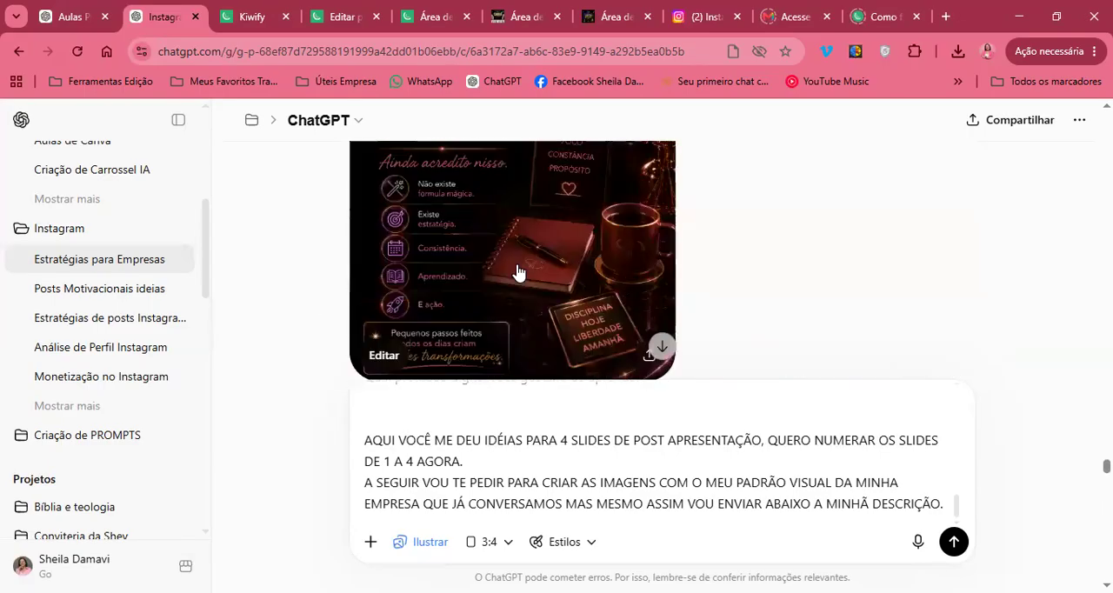
scroll(517, 269, up, 10)
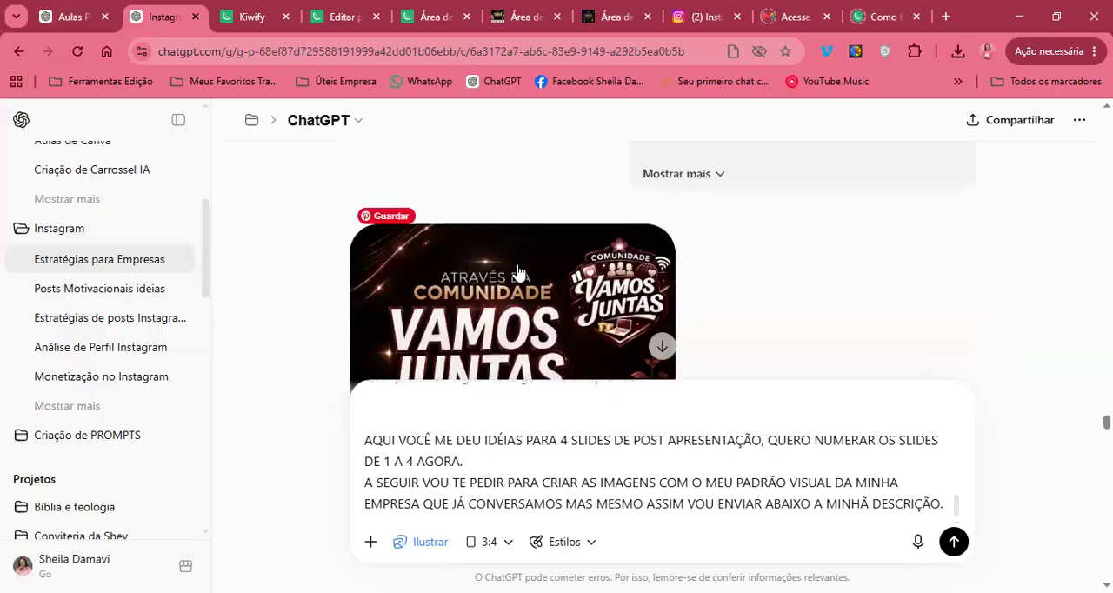
scroll(517, 270, up, 10)
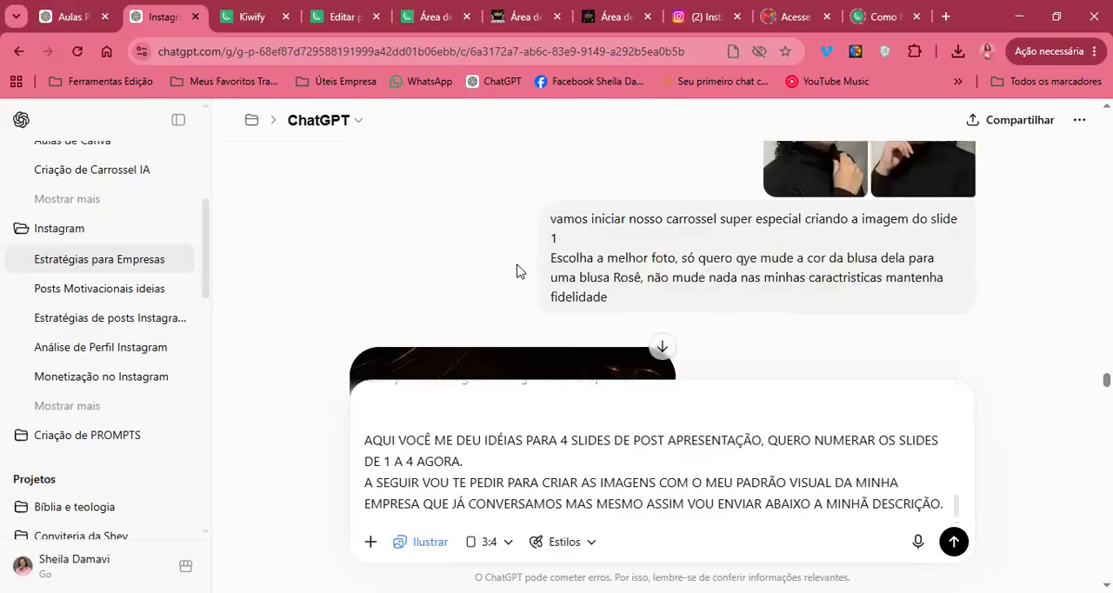
scroll(517, 270, up, 10)
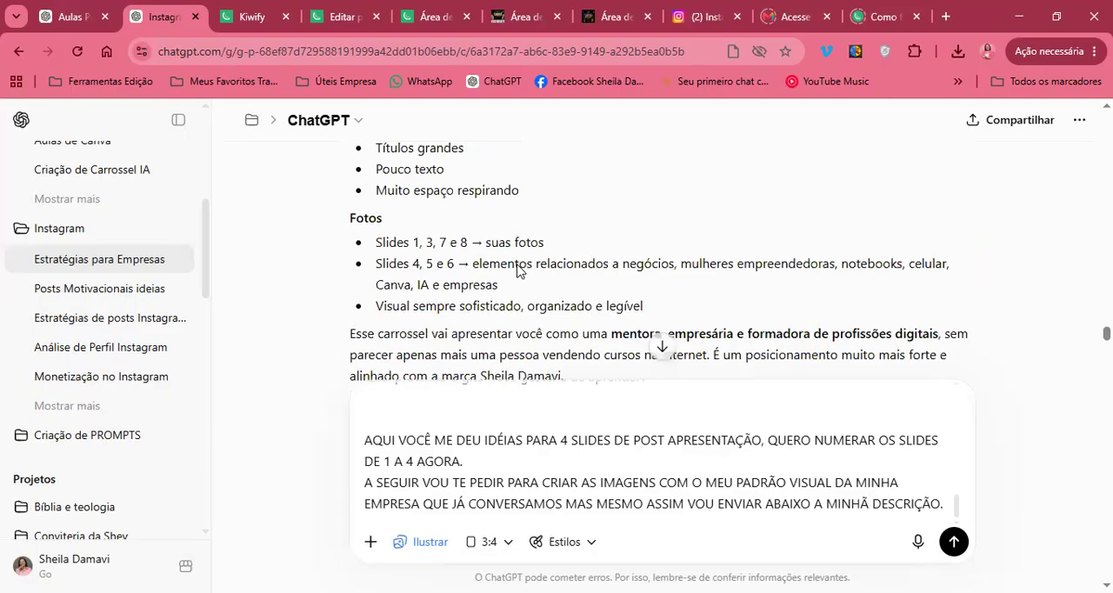
scroll(517, 263, up, 2)
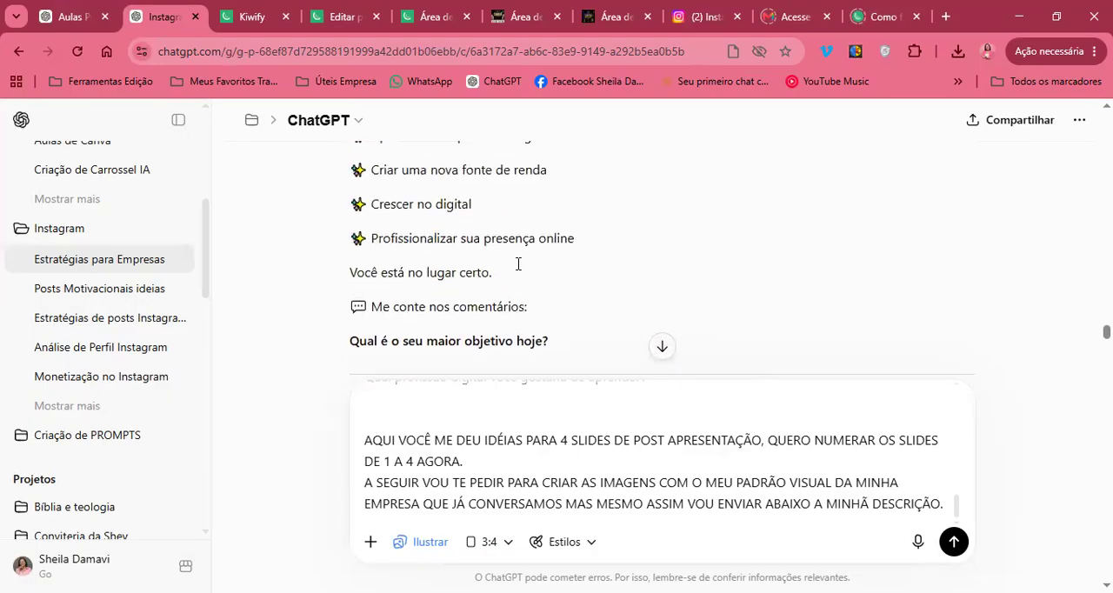
scroll(518, 264, down, 8)
scroll(516, 271, up, 6)
scroll(516, 271, up, 3)
scroll(517, 271, up, 10)
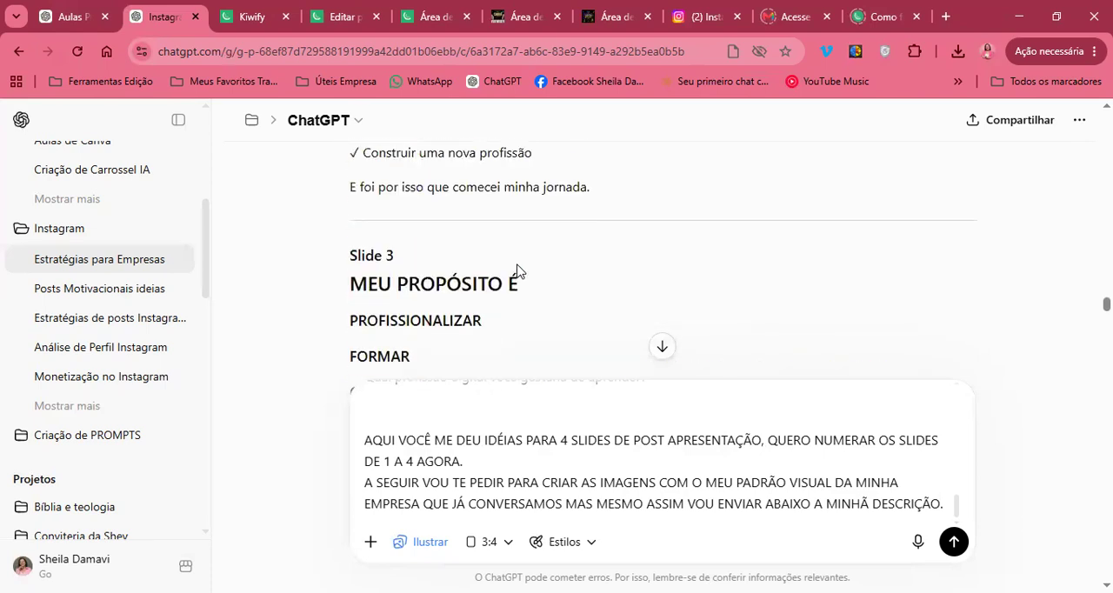
scroll(517, 270, up, 10)
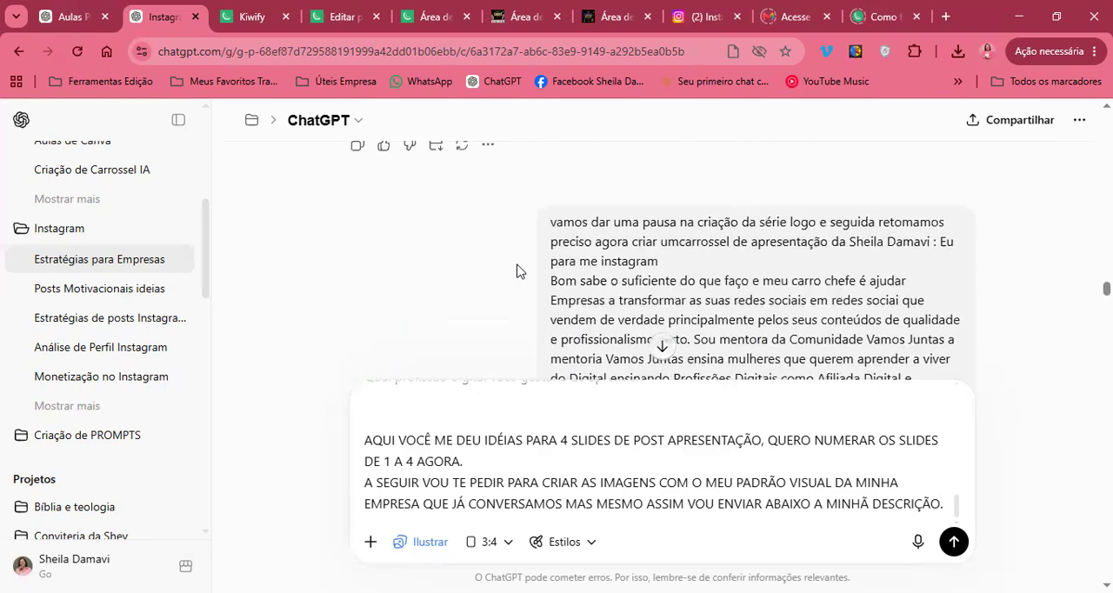
scroll(518, 265, up, 10)
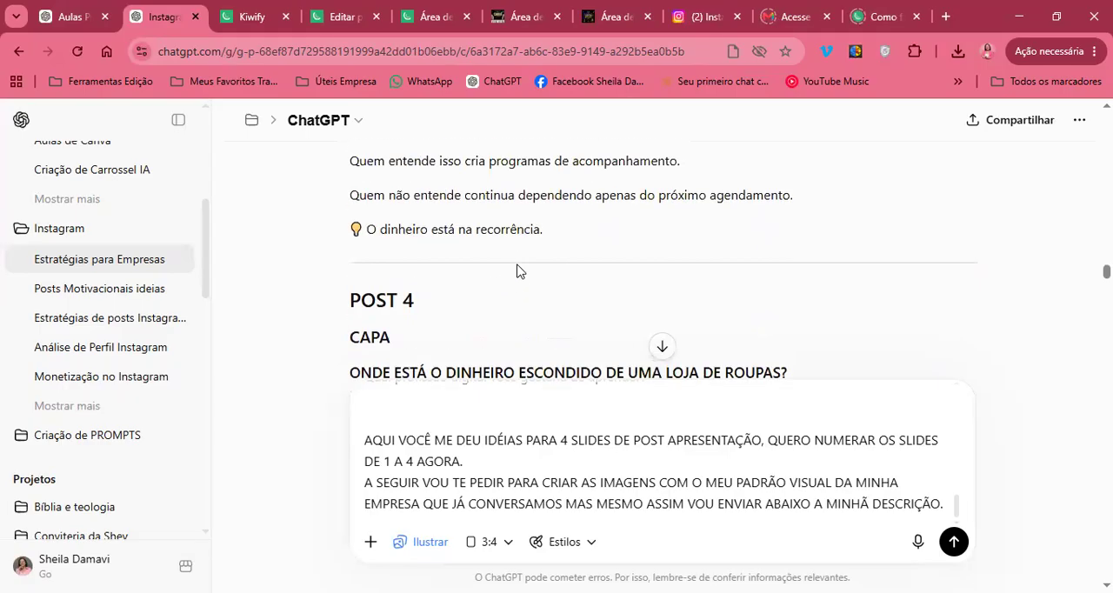
scroll(516, 272, up, 10)
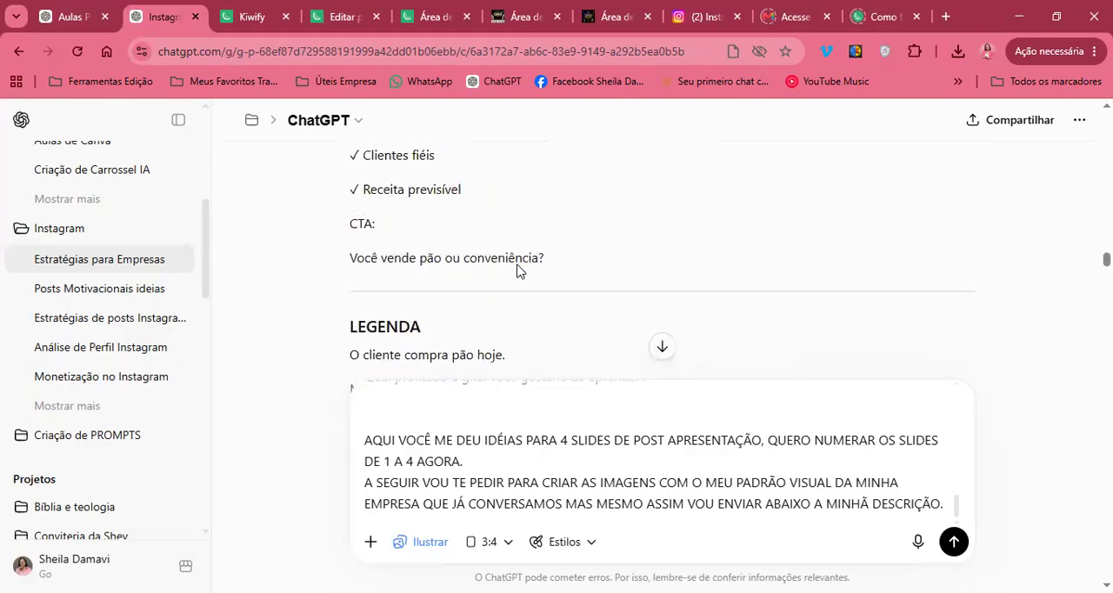
scroll(517, 271, up, 10)
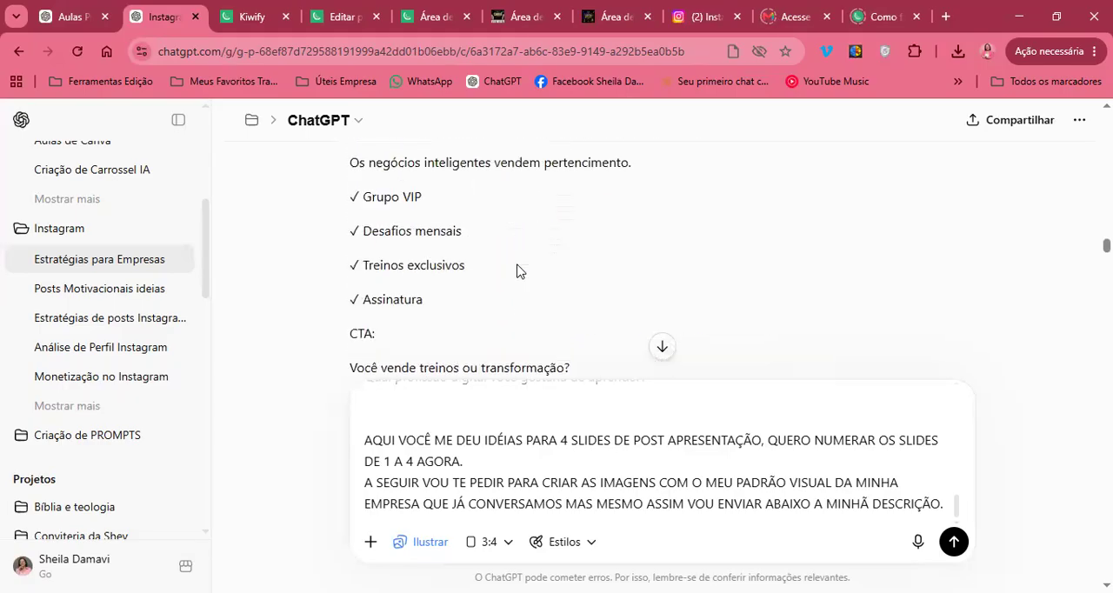
scroll(517, 271, up, 10)
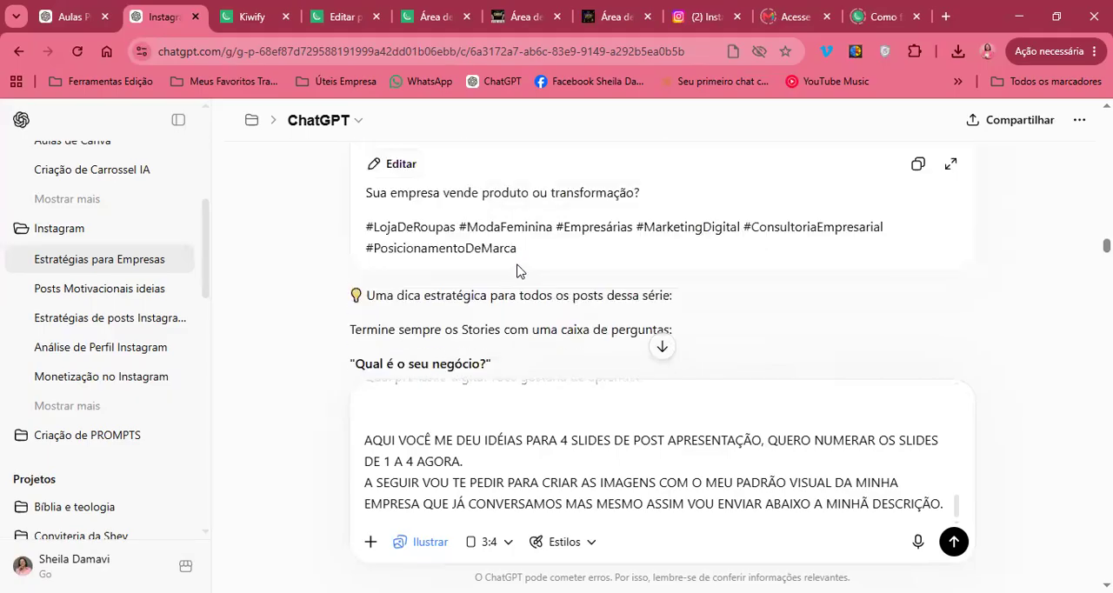
scroll(517, 264, down, 2)
scroll(517, 264, up, 5)
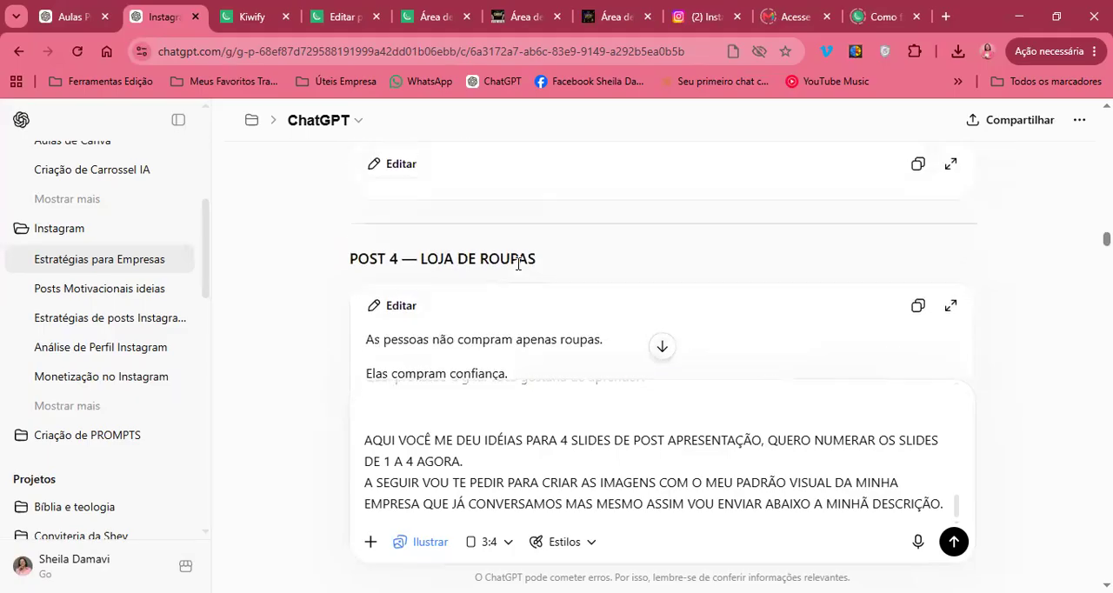
scroll(518, 263, down, 3)
scroll(518, 263, down, 10)
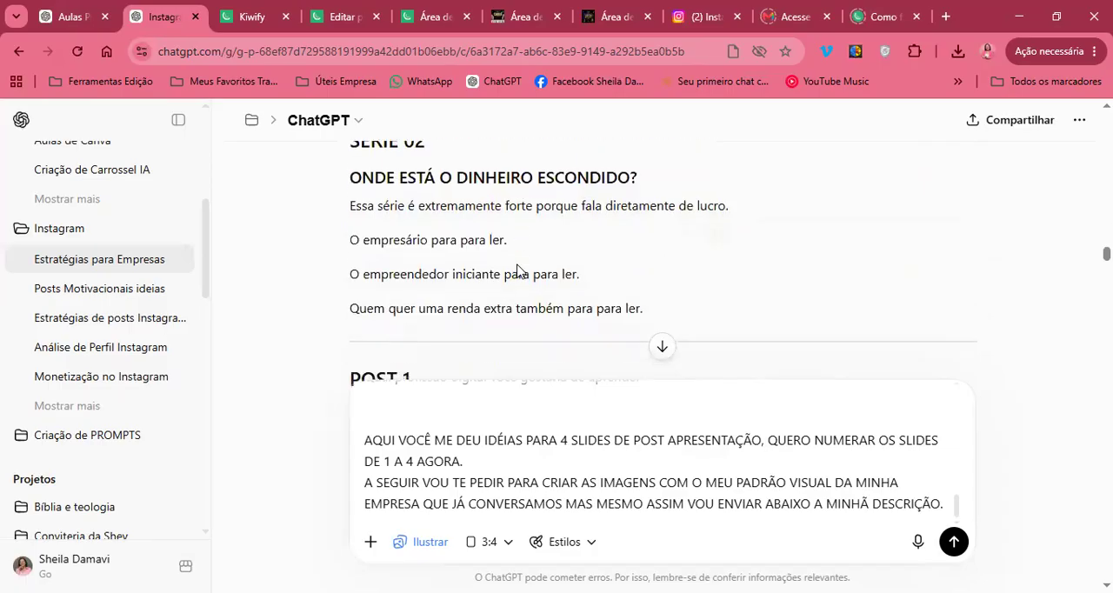
scroll(517, 271, down, 15)
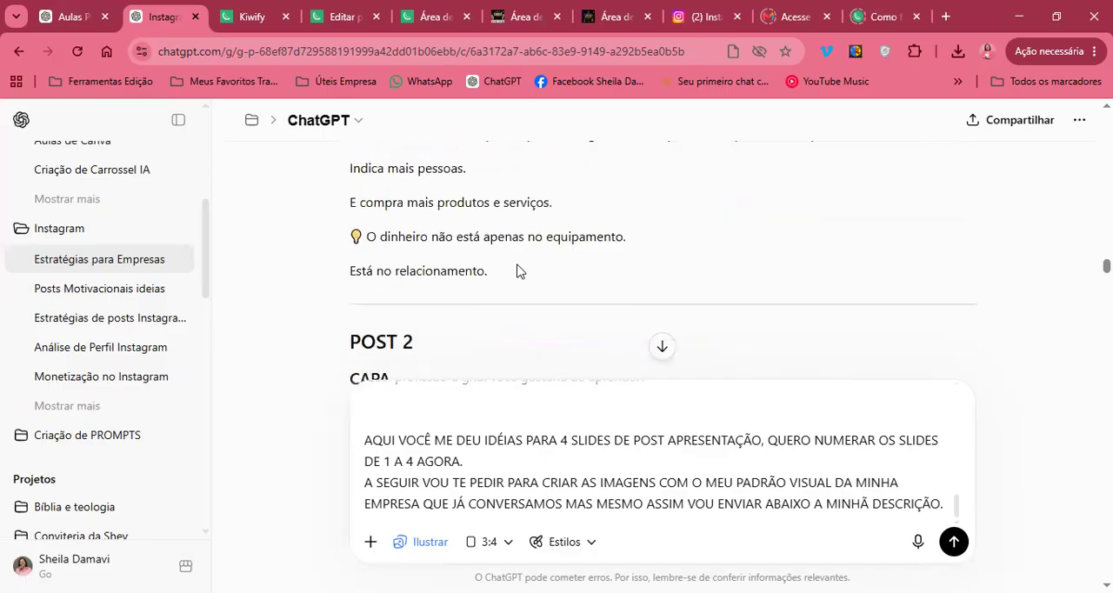
scroll(518, 271, down, 15)
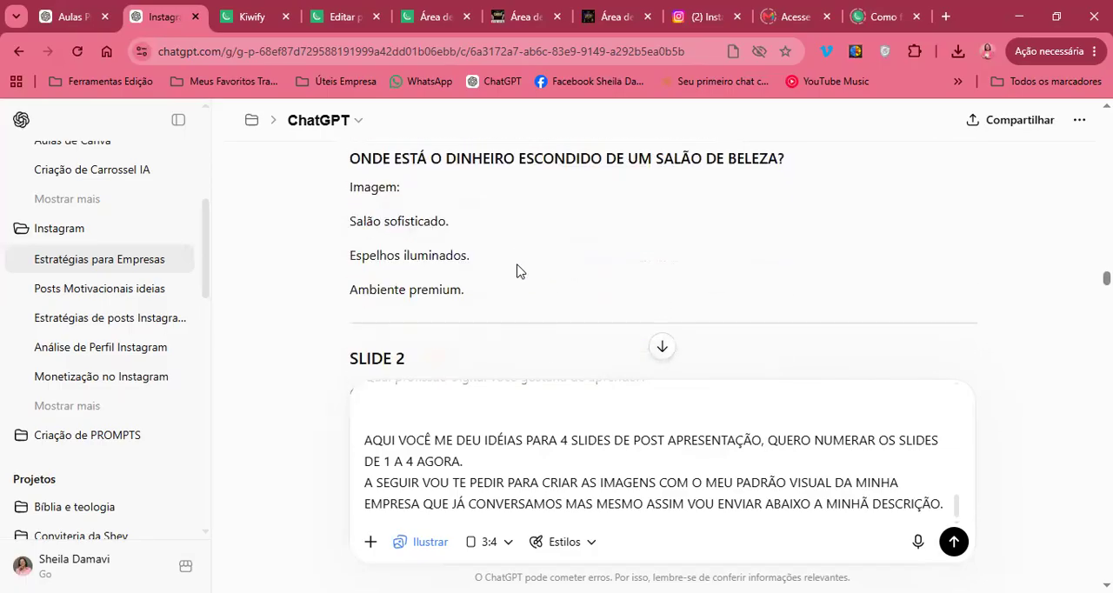
scroll(517, 271, down, 15)
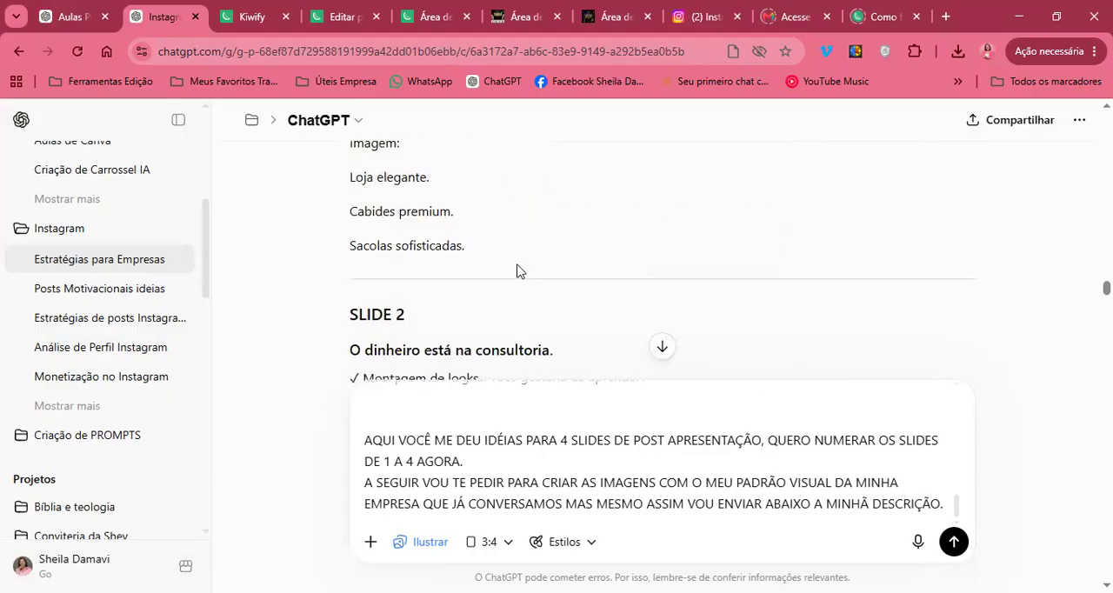
scroll(517, 272, down, 15)
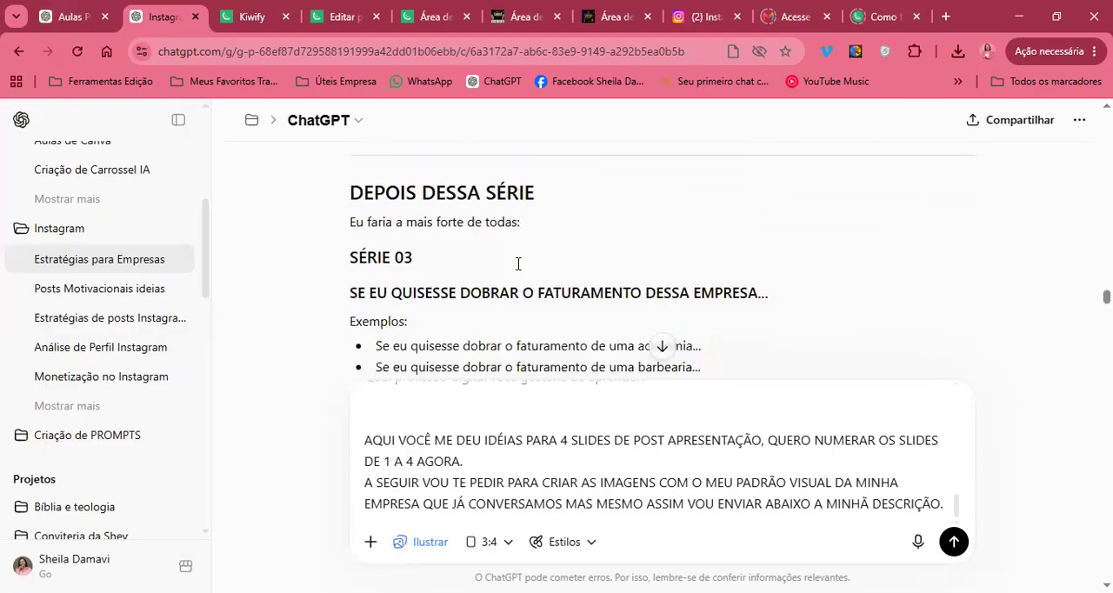
scroll(517, 271, down, 15)
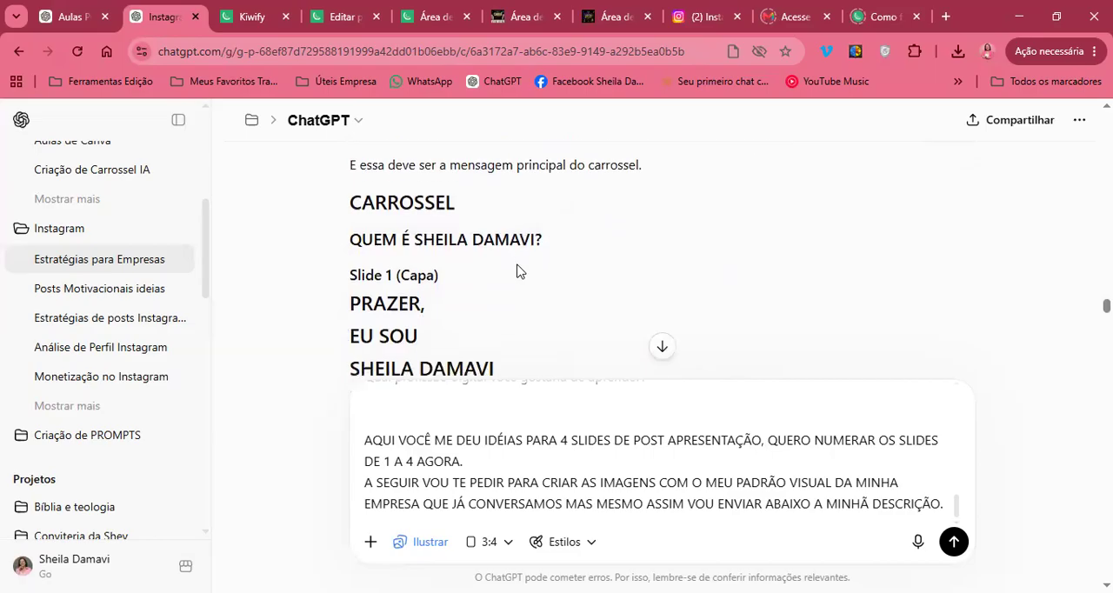
scroll(516, 270, down, 15)
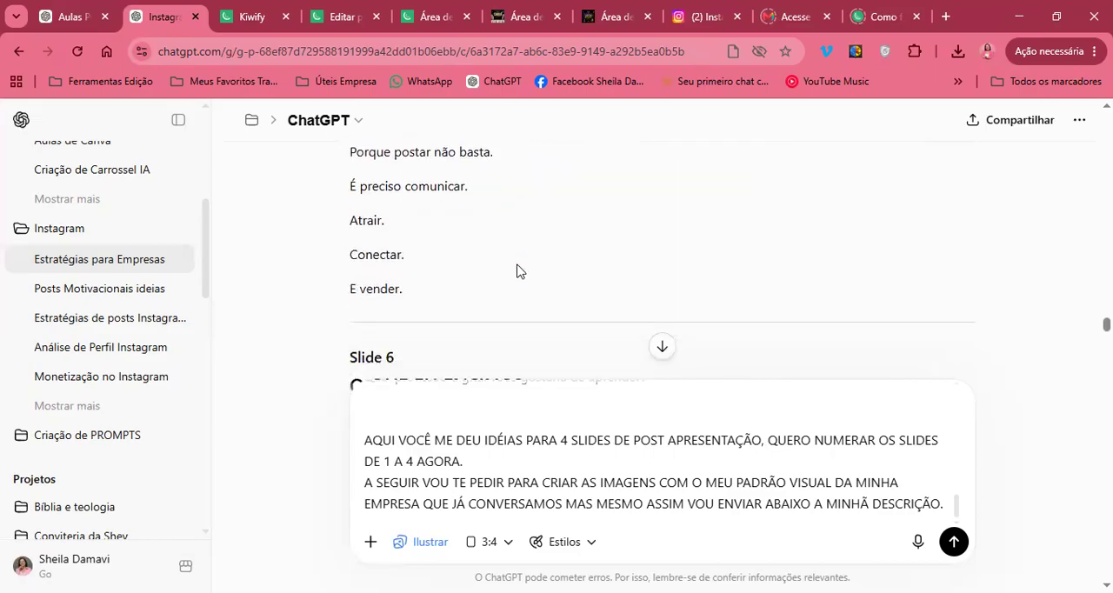
scroll(516, 270, down, 20)
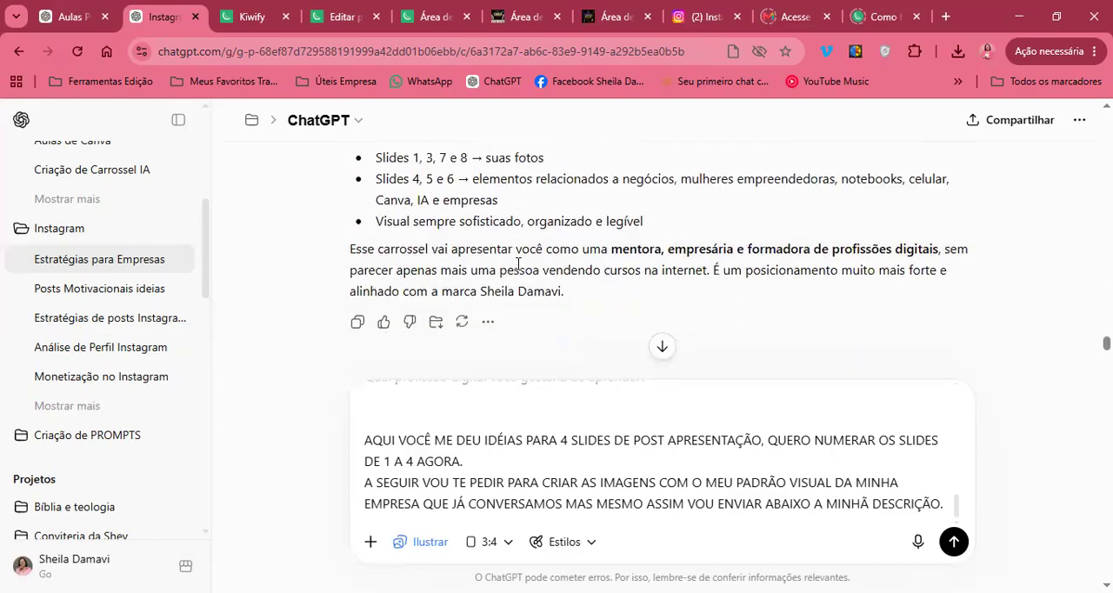
scroll(517, 270, down, 20)
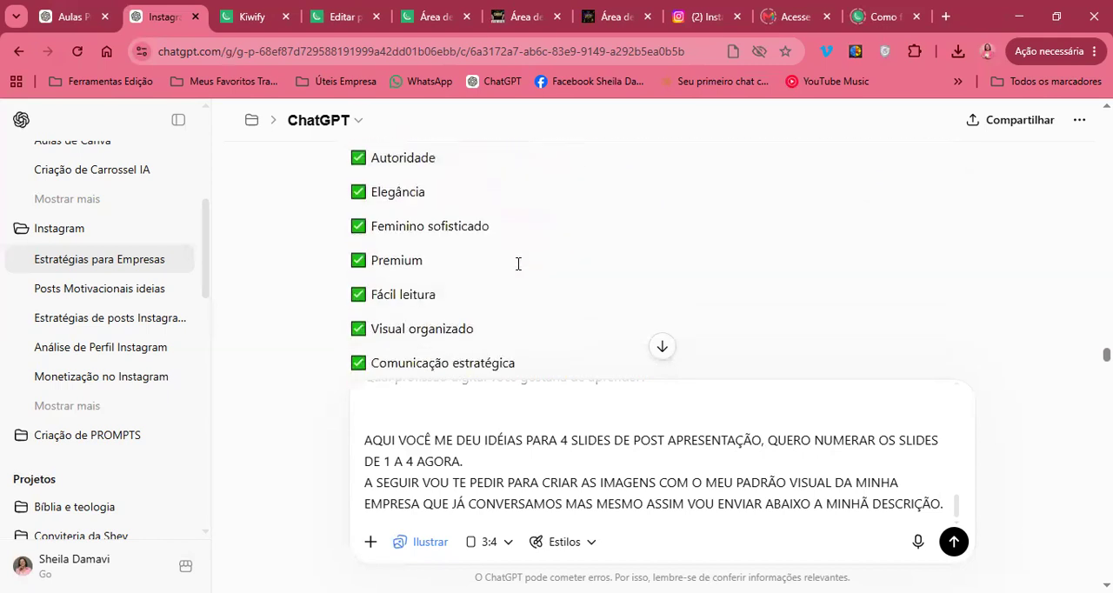
scroll(516, 270, down, 20)
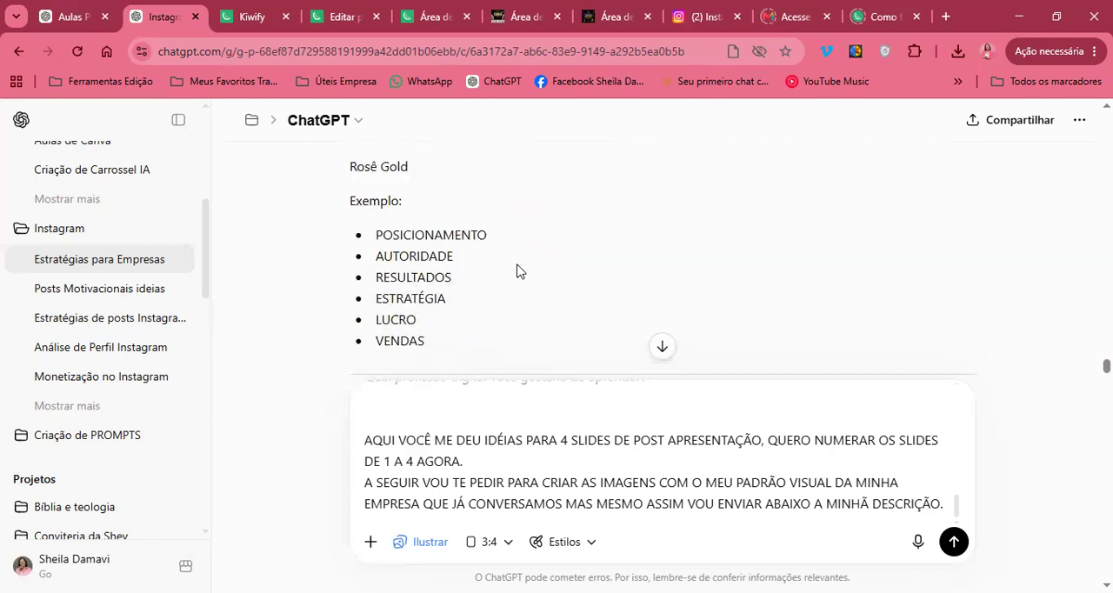
scroll(516, 270, down, 15)
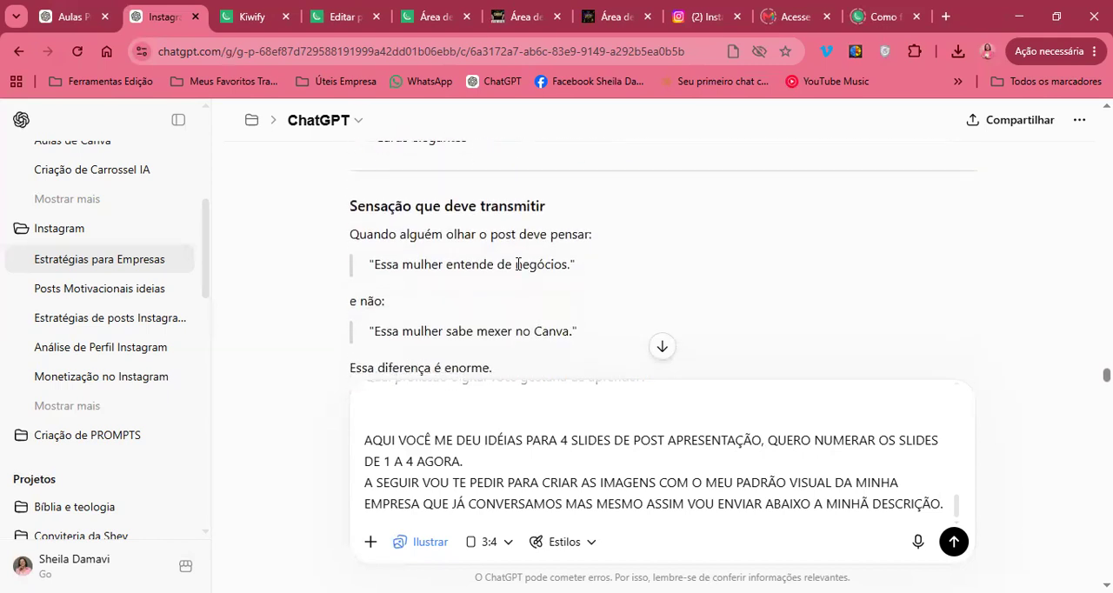
scroll(517, 271, down, 2)
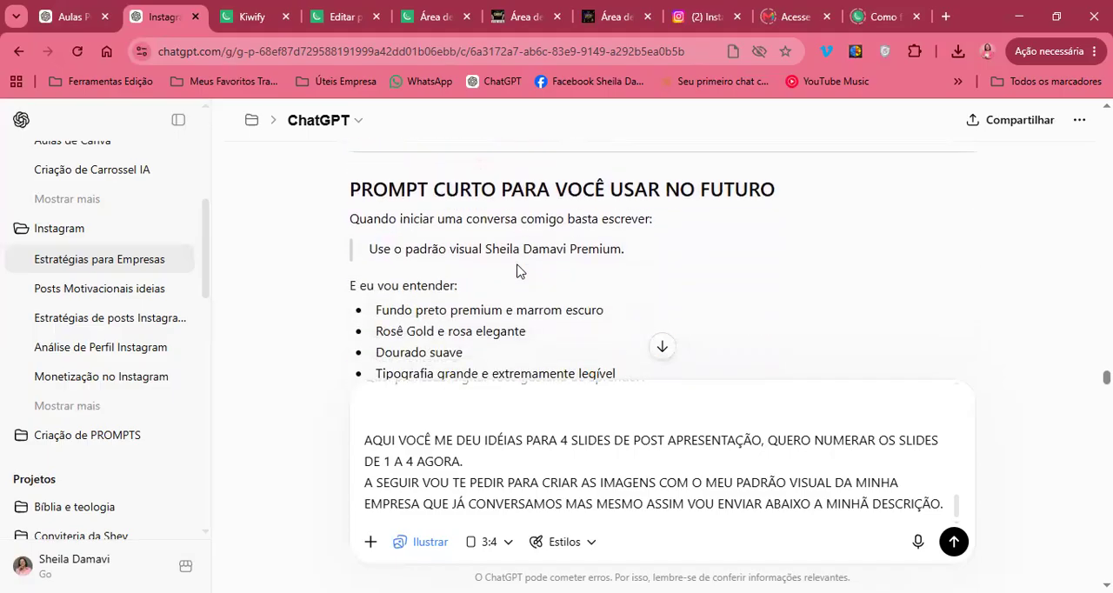
Copy the visual-standard text from "Use o padrão visual" through the PROMPT COMPLETO paragraph and paste it at the end of the prompt
scroll(514, 333, up, 1)
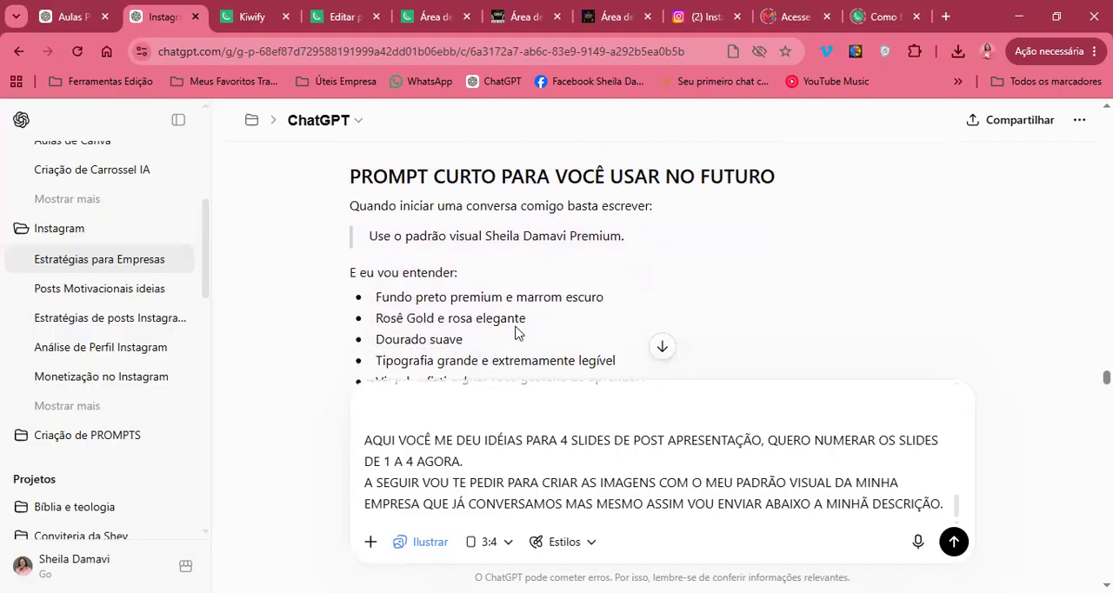
drag(349, 174, 442, 310)
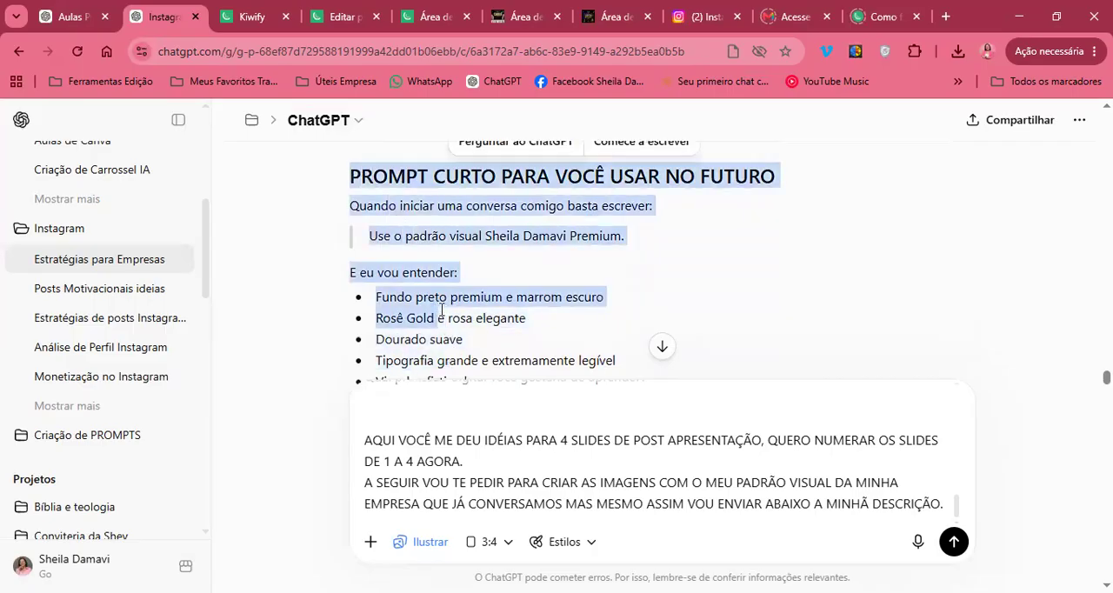
click(441, 310)
drag(372, 236, 559, 359)
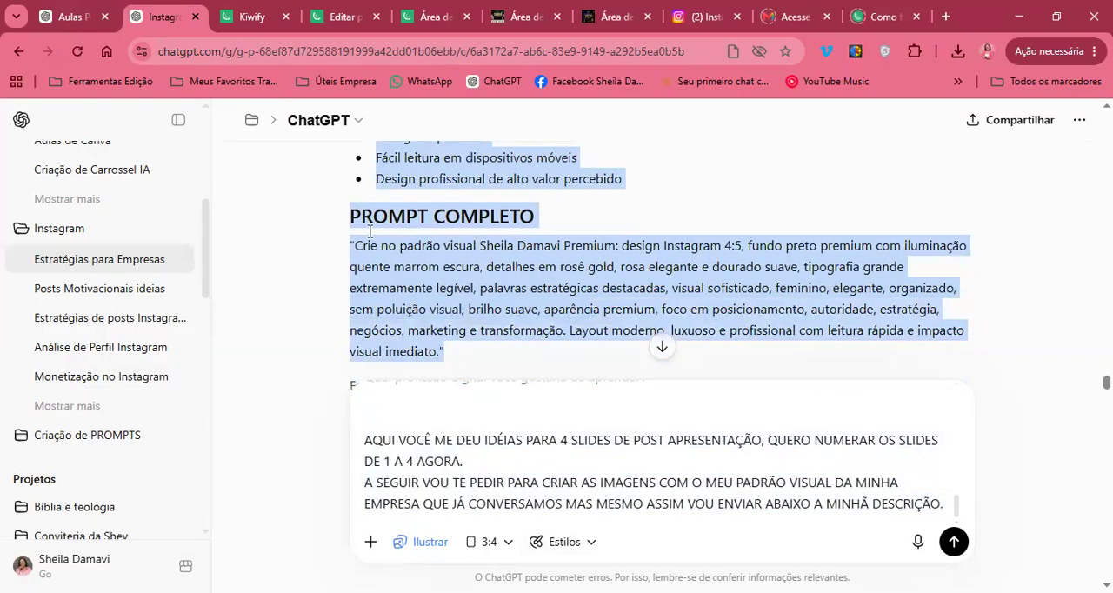
click(950, 505)
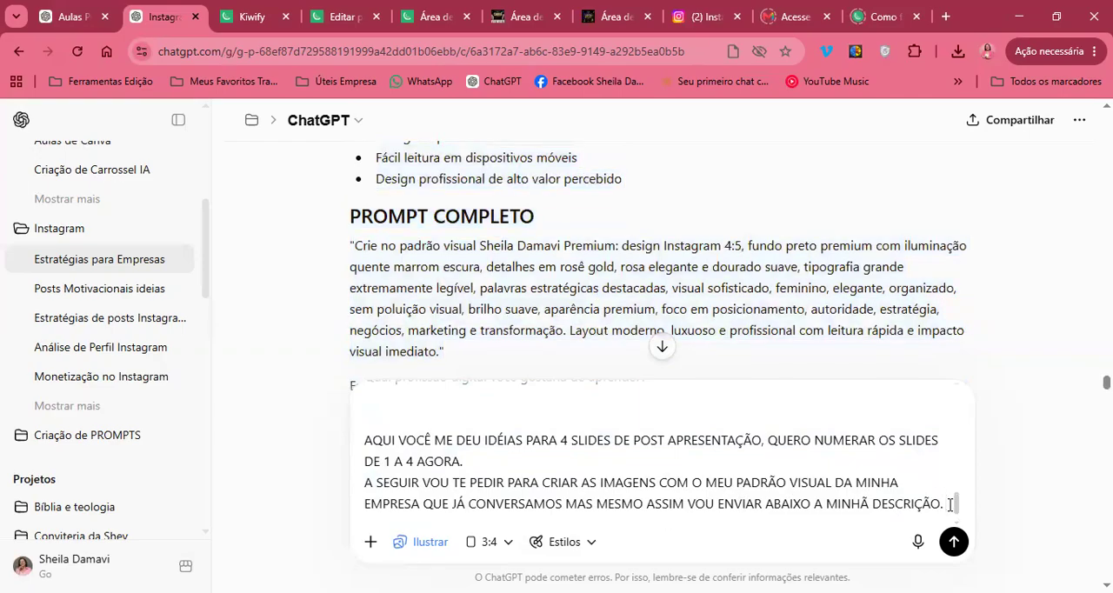
key(ctrl+v)
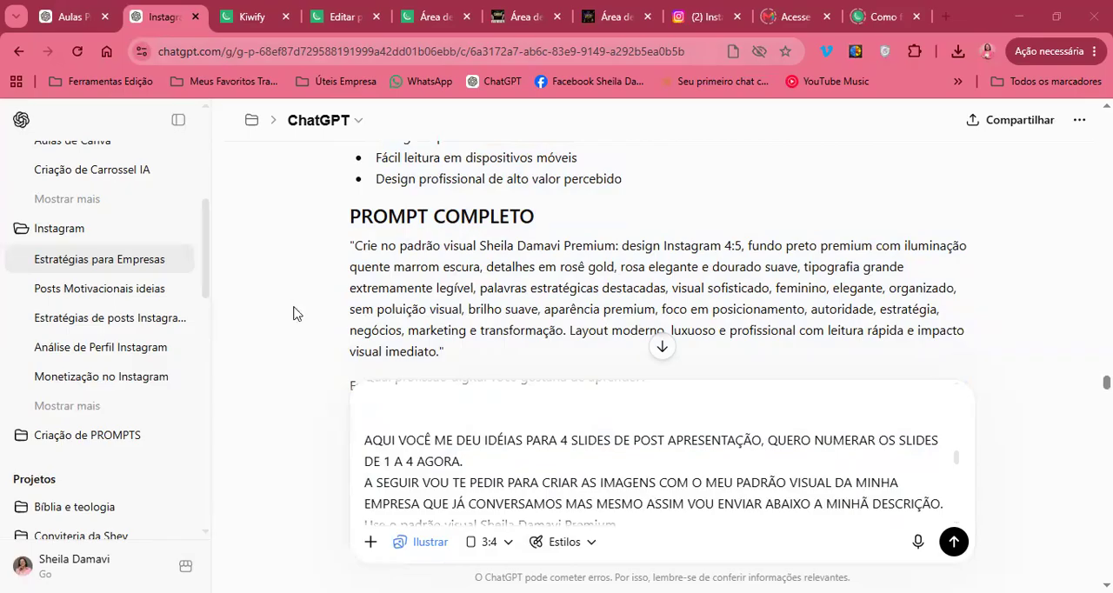
After the pasted visual-standard text, start a new paragraph at the prompt's end reading "AGORA VAMOS CRIAR A IMAGEM DO SLIDE"
scroll(658, 452, down, 10)
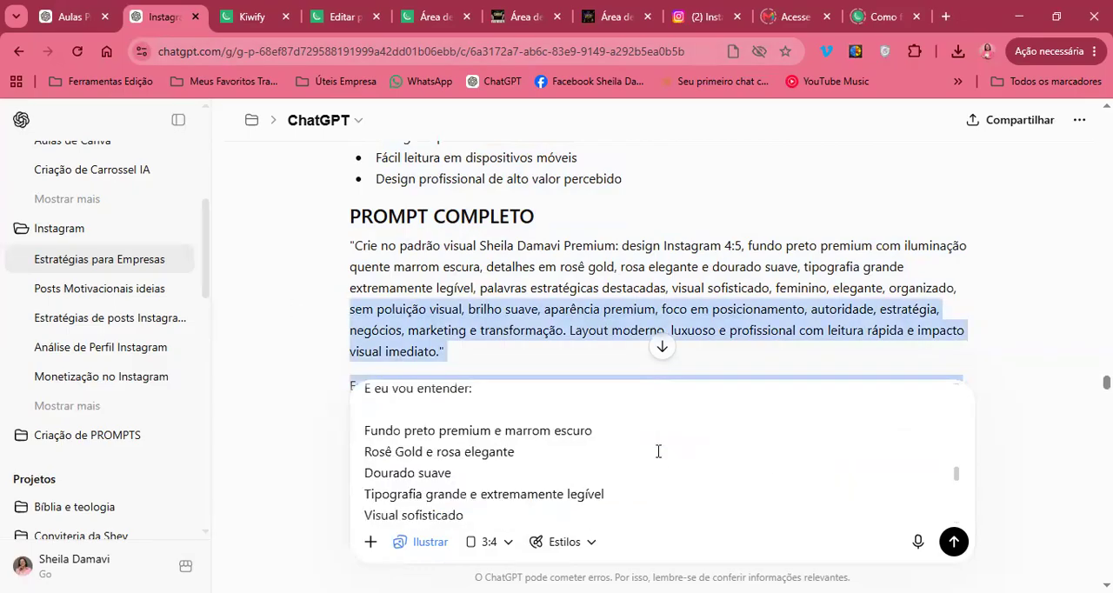
scroll(658, 452, down, 4)
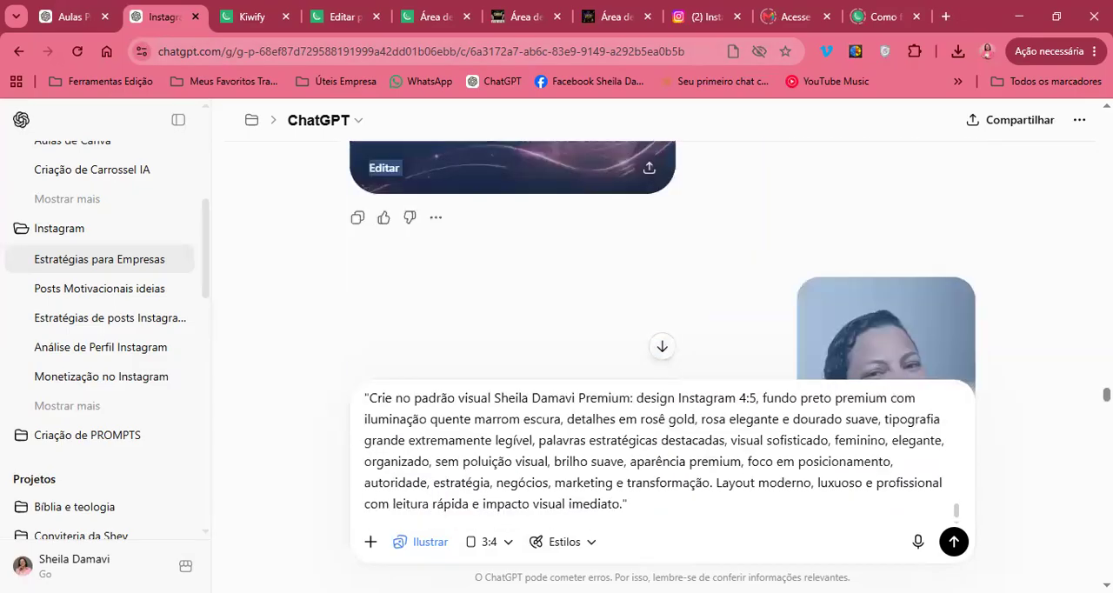
click(697, 505)
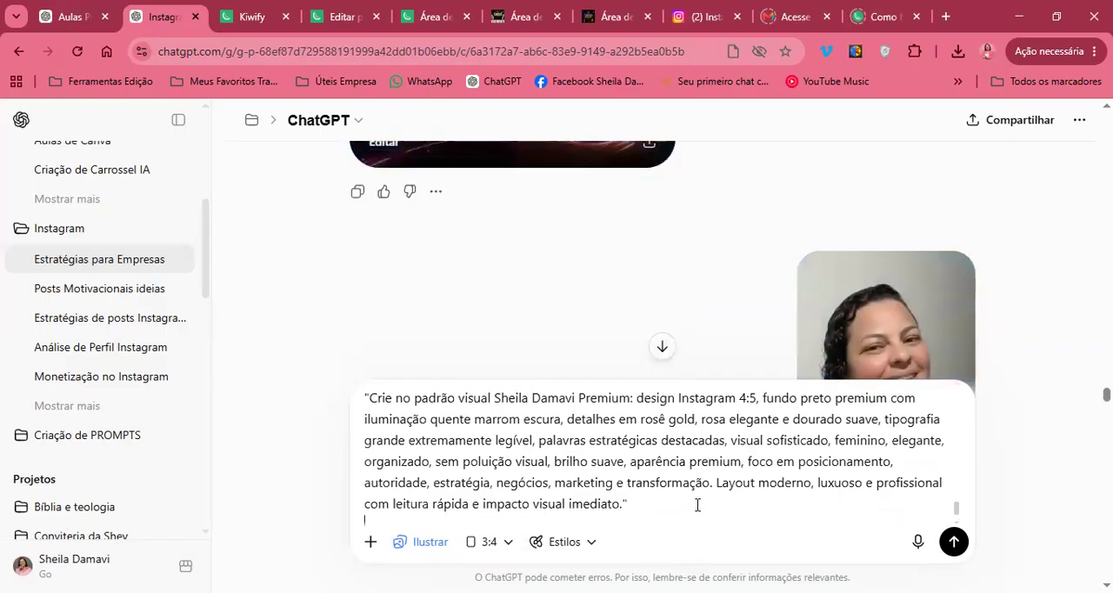
key(shift+Return)
key(shift+Return)
text(AO)
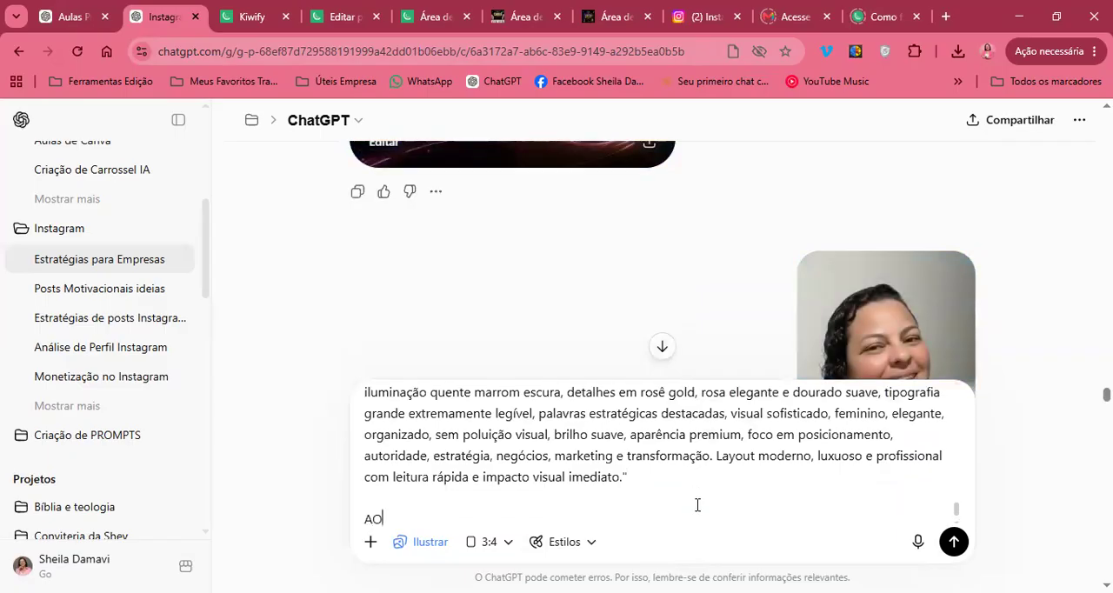
text(GORA VAMOS CRIAR A )
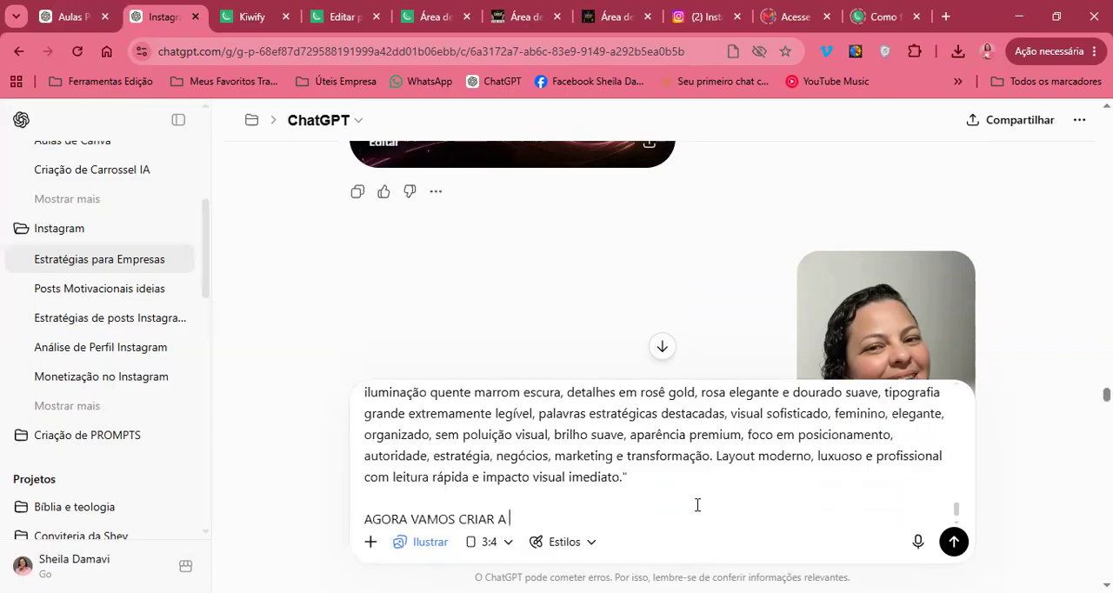
text(IMAGEM DO SLIDE )
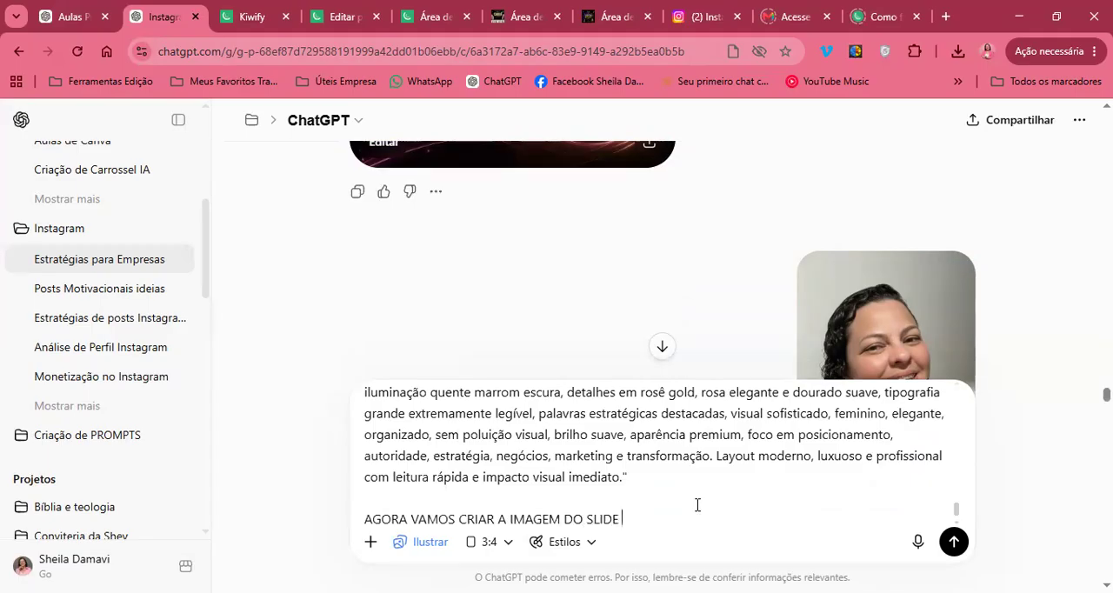
text(1 ENVIEI UMA FOTO MINHA PARA VOCÊ POSICIONAR N)
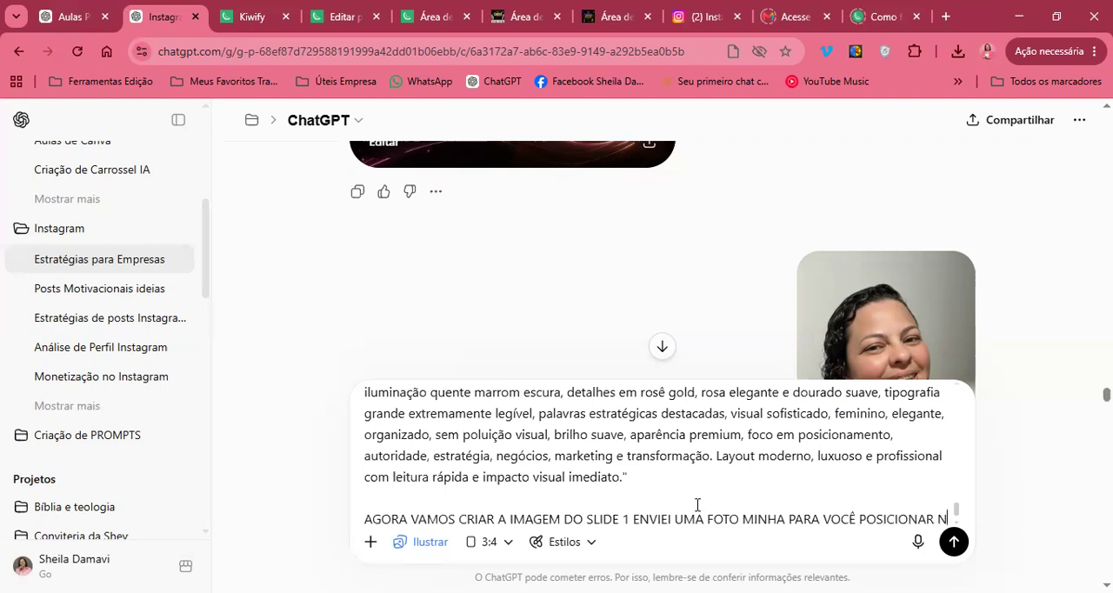
text(A ARTE)
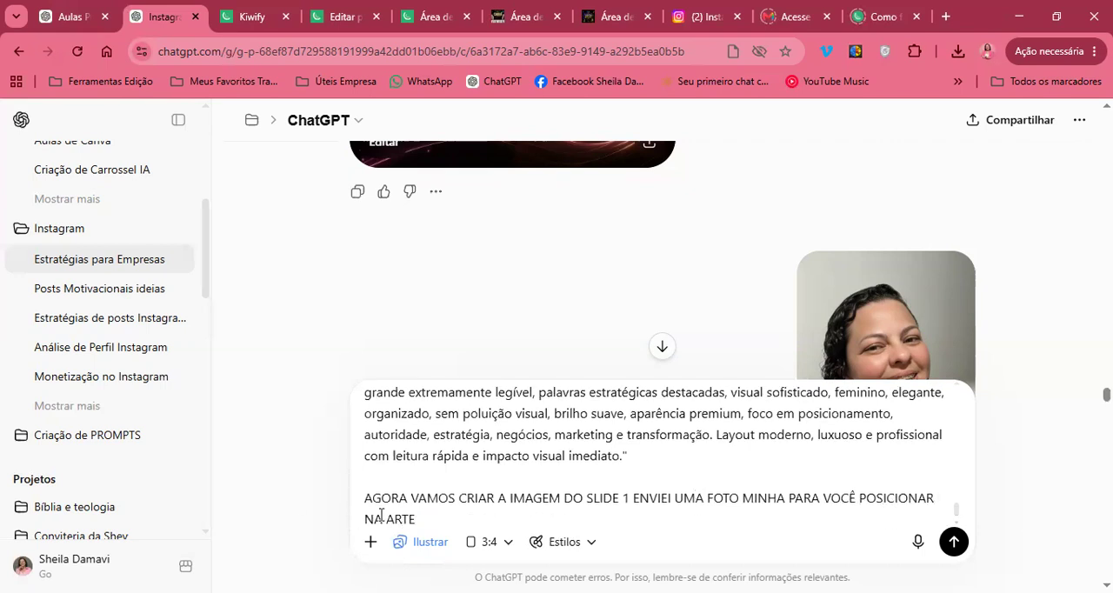
Start adding a photo to the prompt and open the AS MELHORES folder inside SHEY STUDIO
click(371, 541)
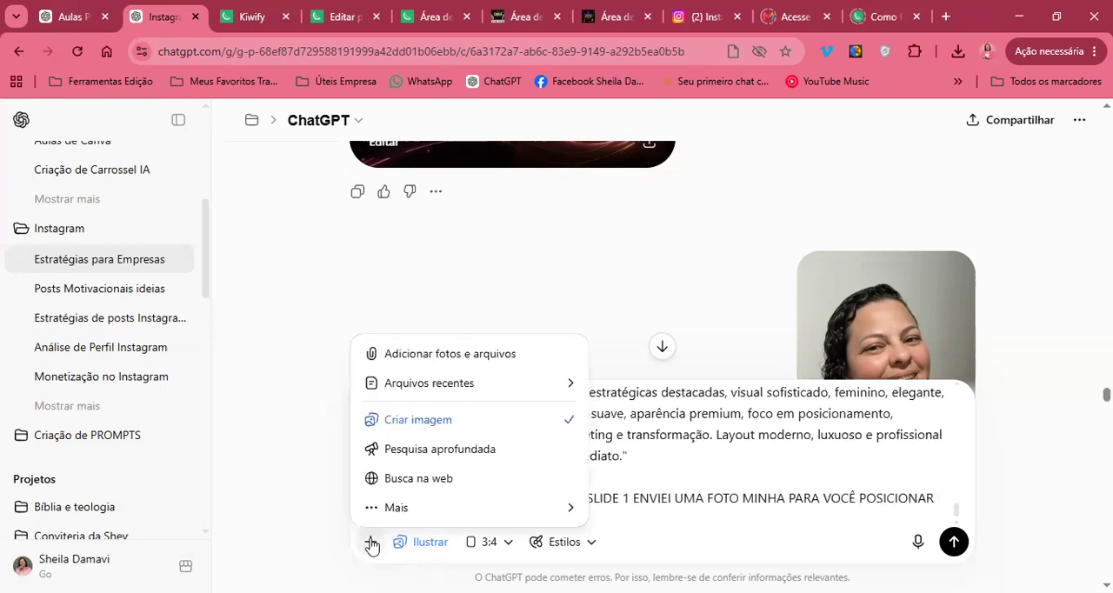
click(450, 355)
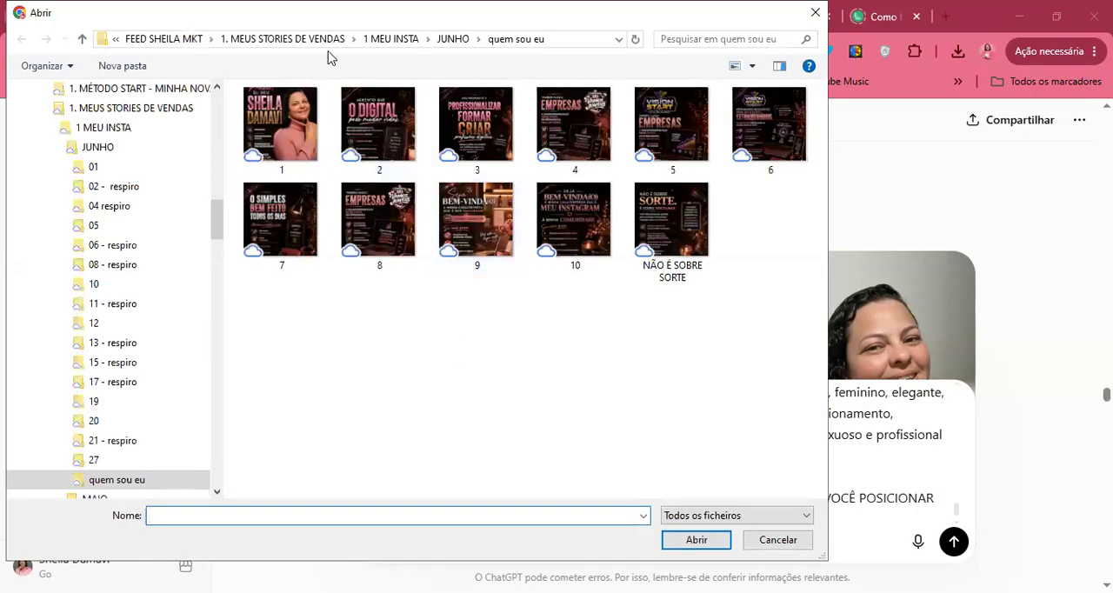
drag(217, 225, 218, 83)
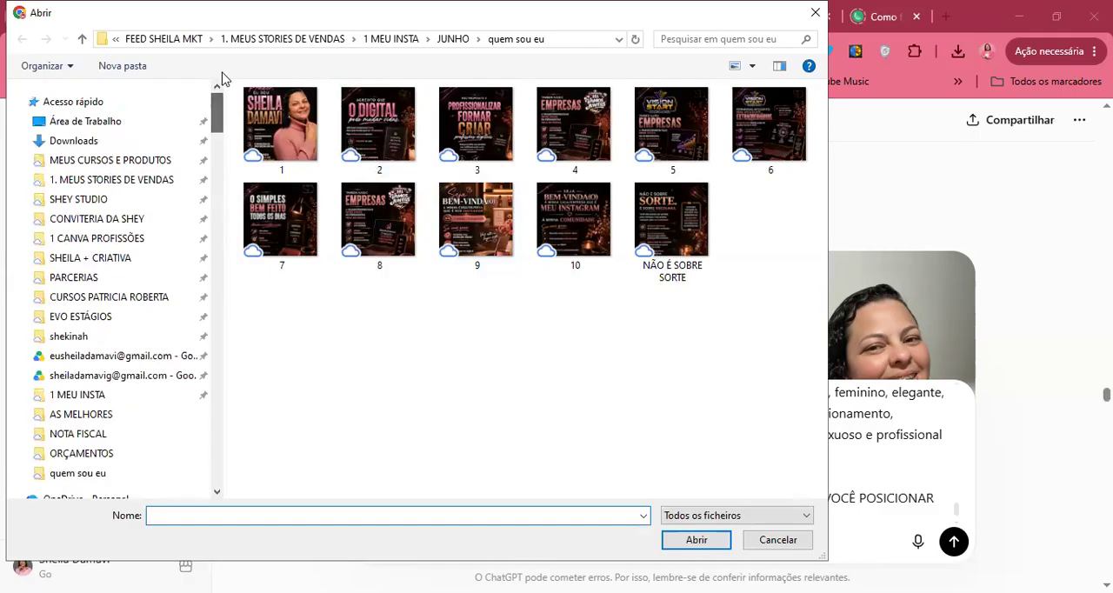
click(114, 213)
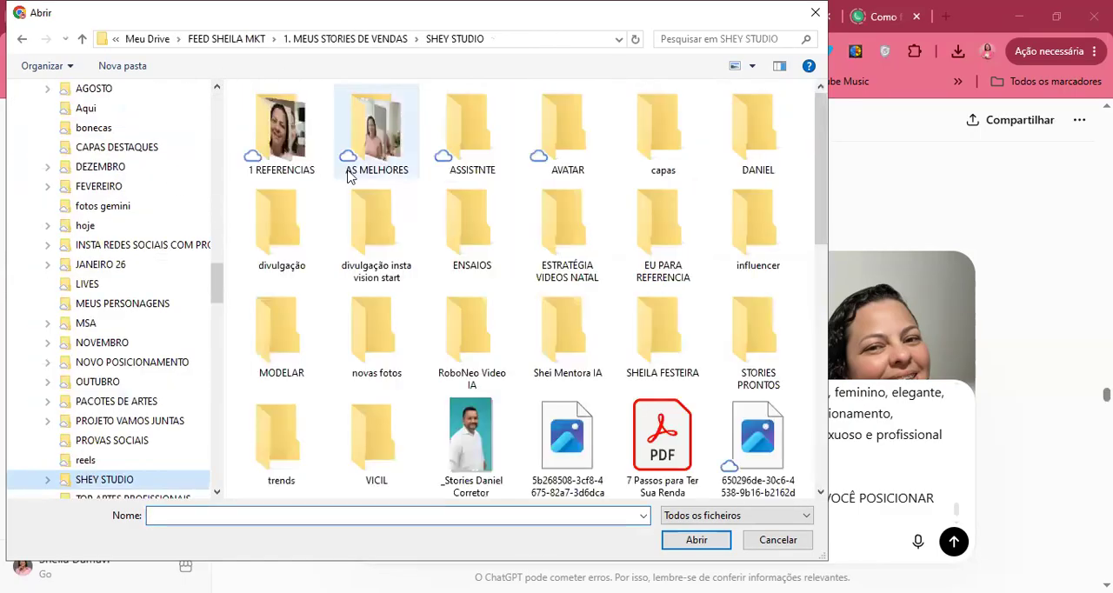
click(374, 161)
double_click(383, 150)
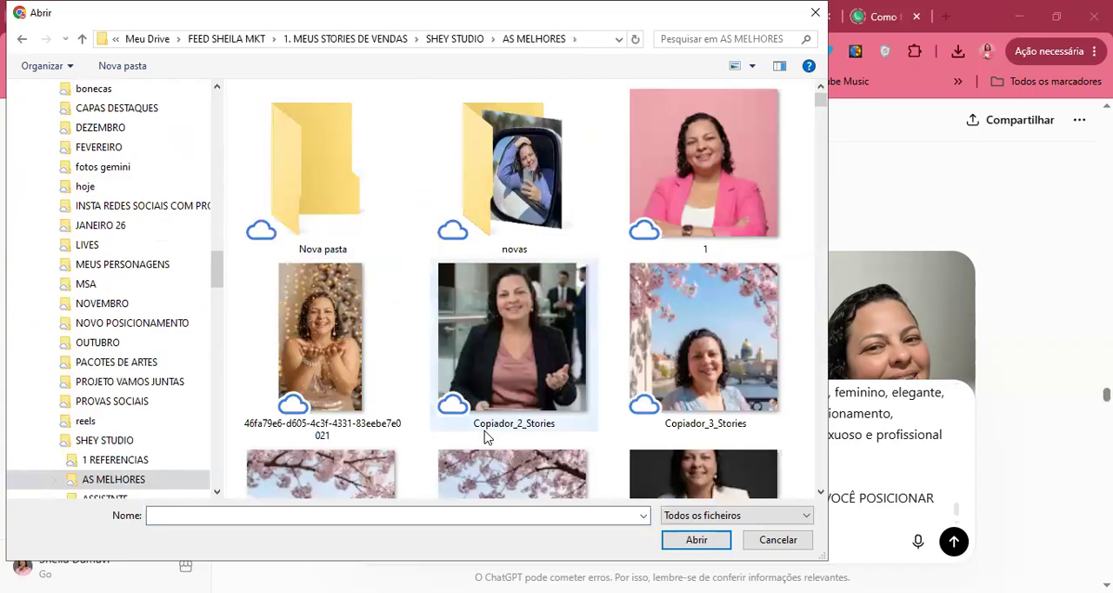
Browse the portraits in the AS MELHORES folder and attach IMG_8743 to the prompt
scroll(484, 431, down, 10)
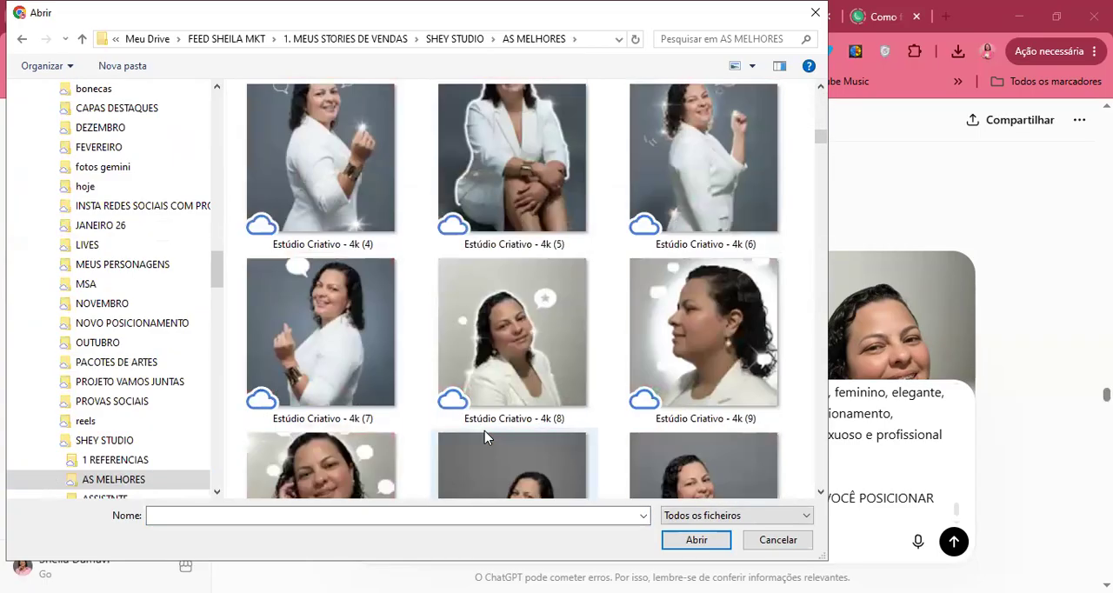
scroll(484, 430, down, 15)
scroll(484, 430, up, 10)
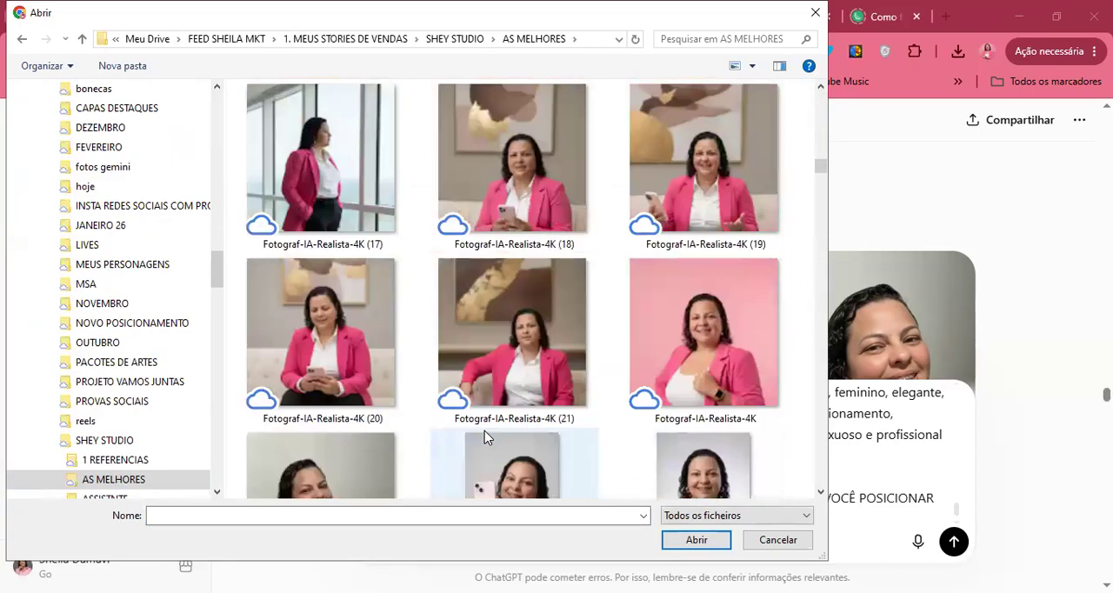
scroll(485, 430, down, 1)
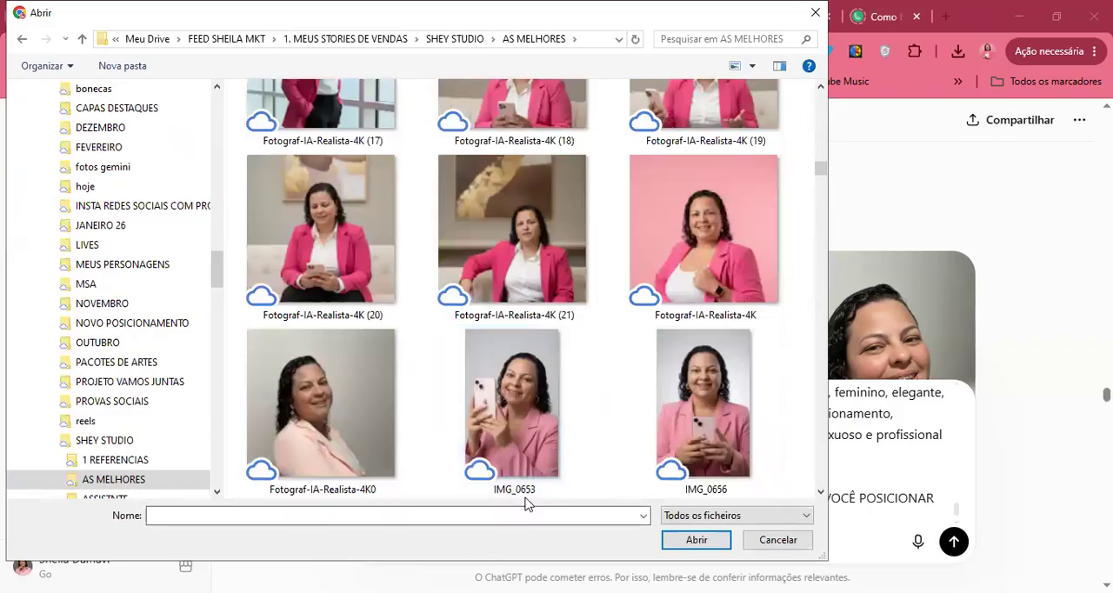
click(510, 441)
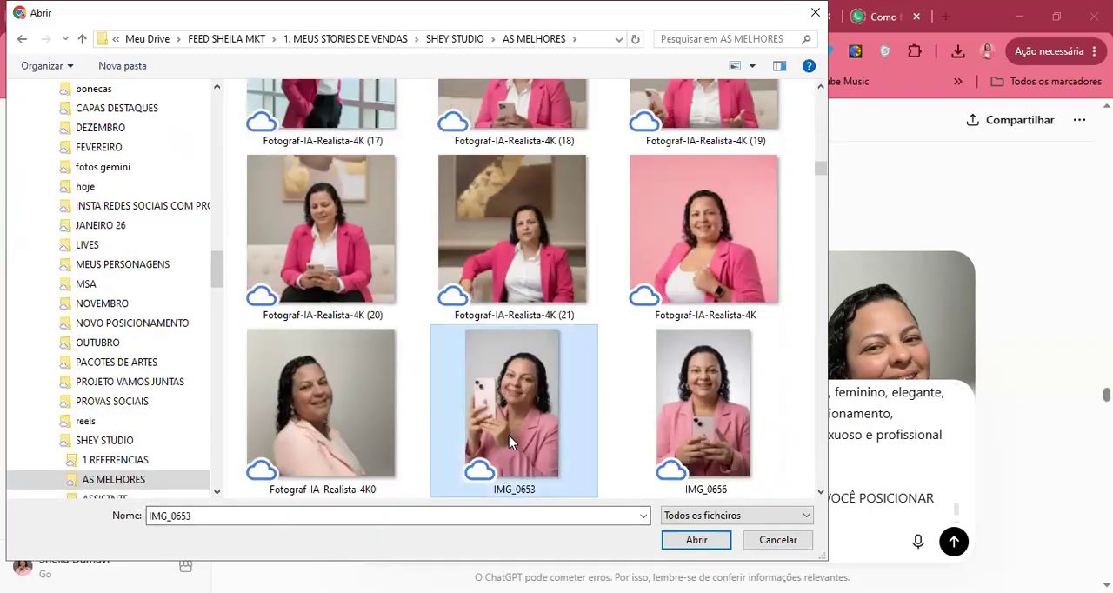
scroll(510, 442, down, 2)
scroll(510, 441, down, 15)
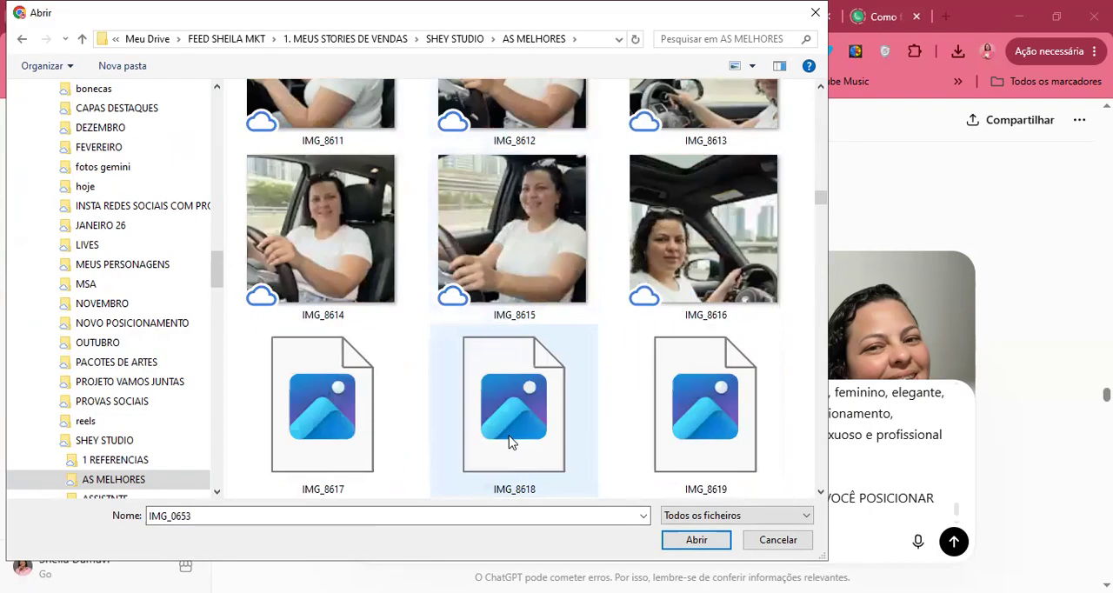
scroll(511, 442, down, 12)
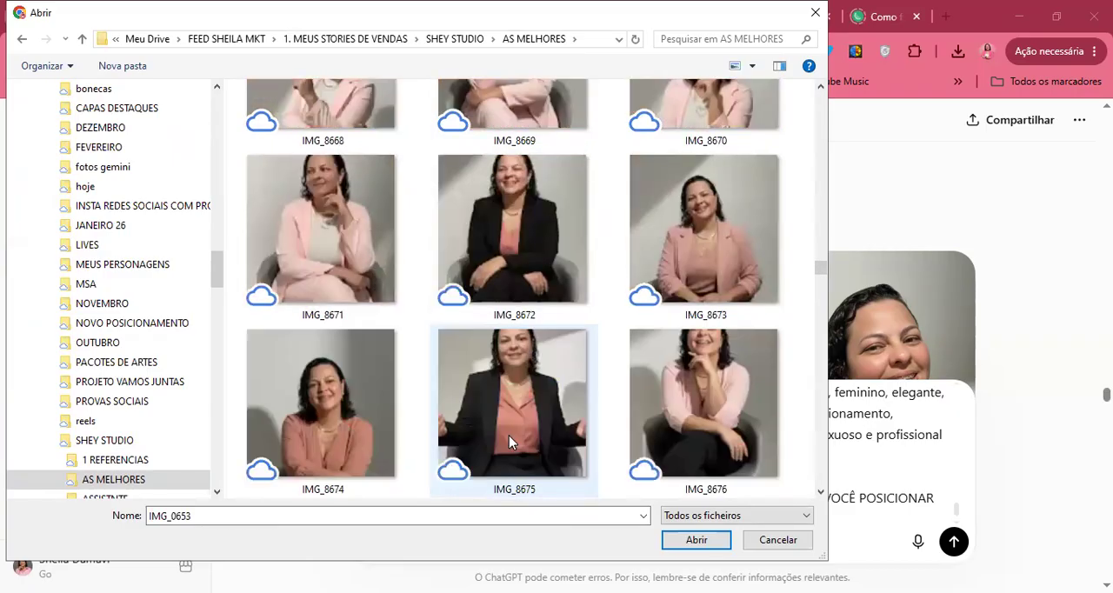
scroll(510, 442, up, 1)
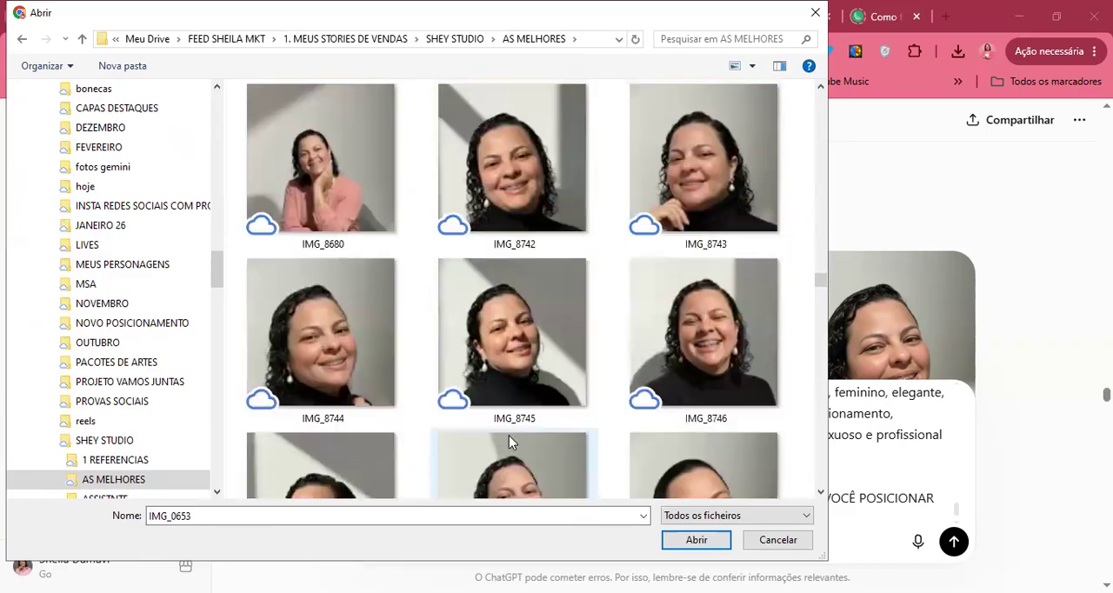
click(682, 203)
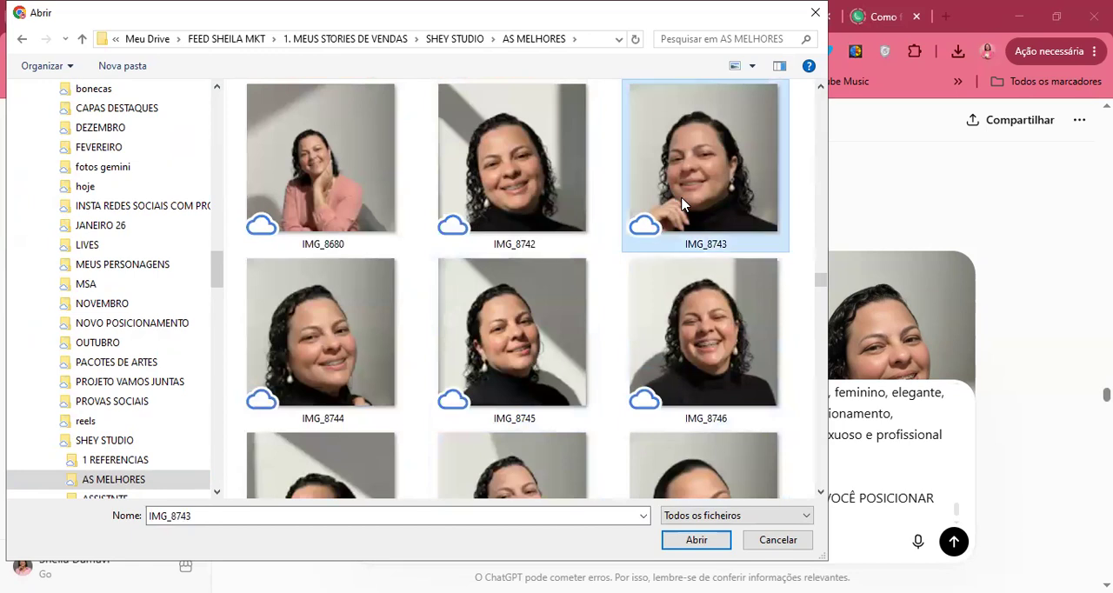
double_click(681, 203)
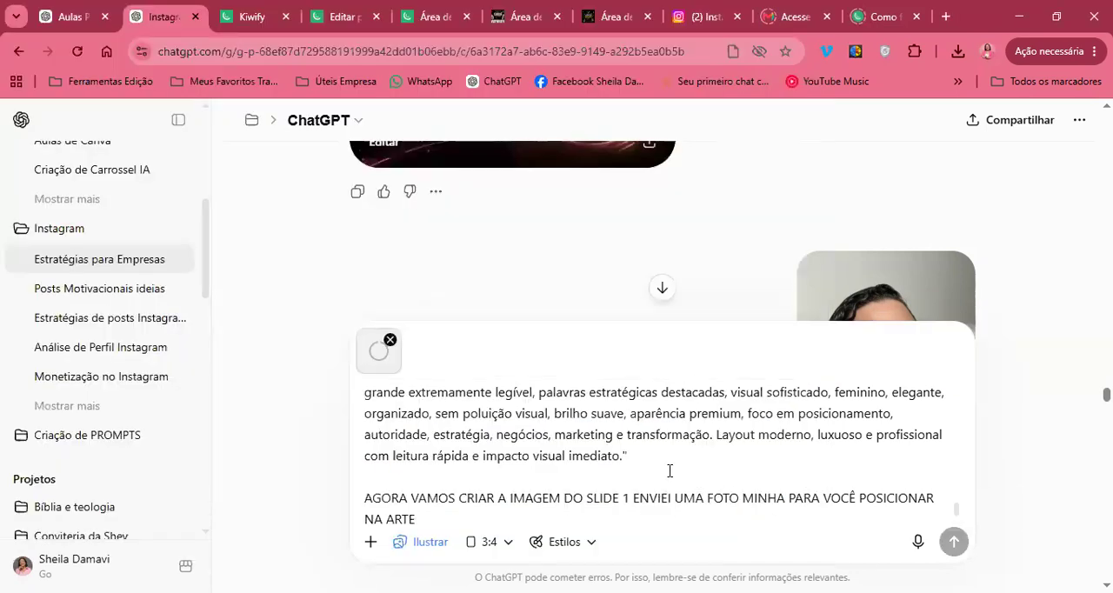
Add "QUERO QUE MUDE A COR DA BLUSA DELA PARA ROSÊ" to the prompt and send it to generate the slide 1 image
text(QU)
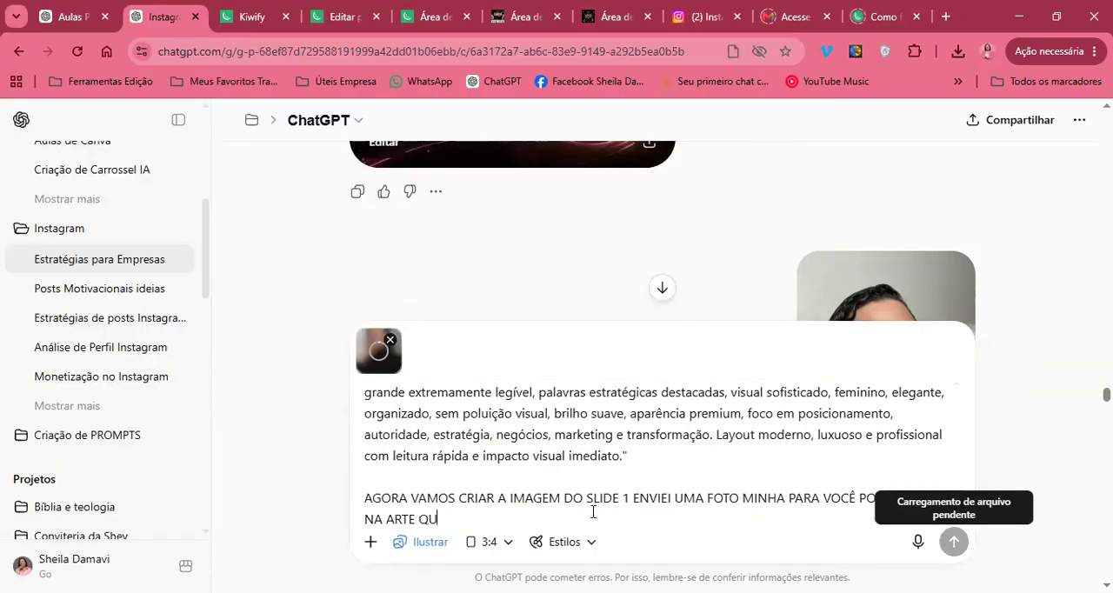
text(ERO QUE MUD)
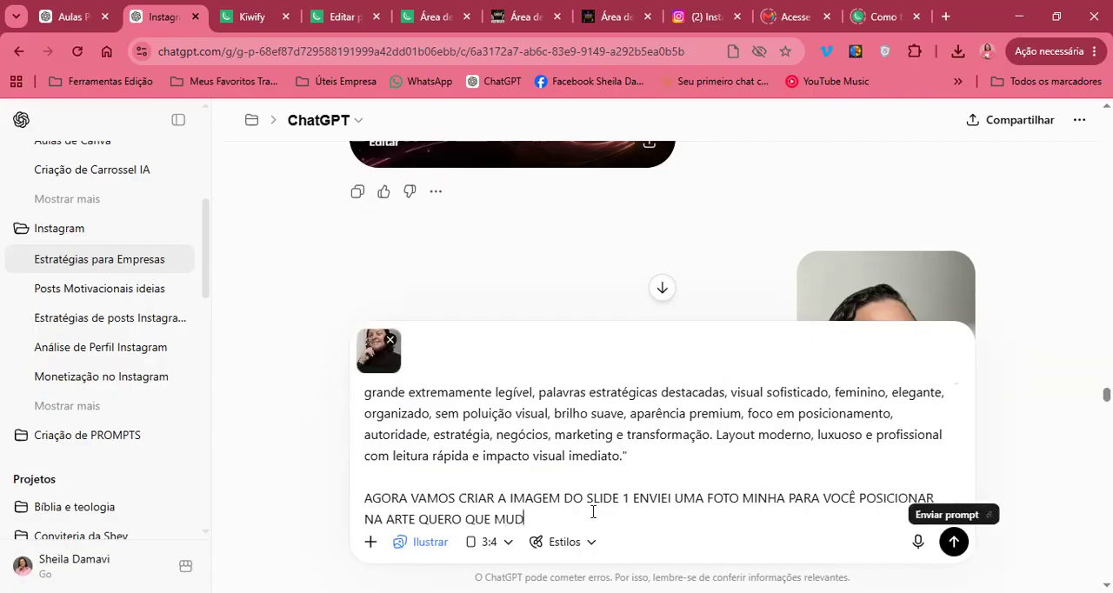
text(E A COR DA BLUSADEL)
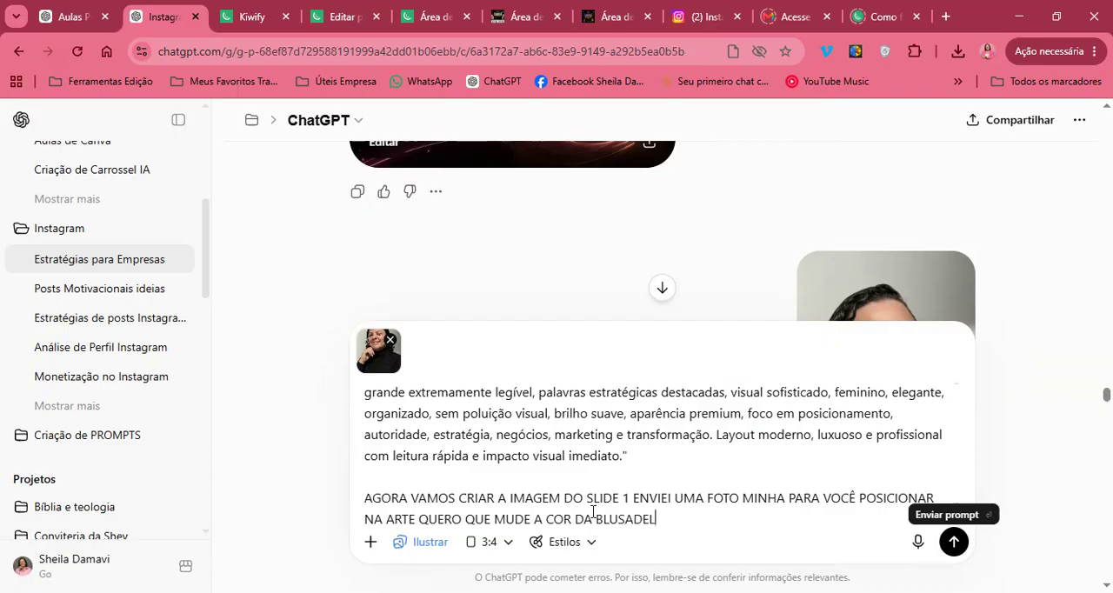
key(BackSpace)
key(BackSpace)
key(BackSpace)
text( DELA PARA ROSÊ)
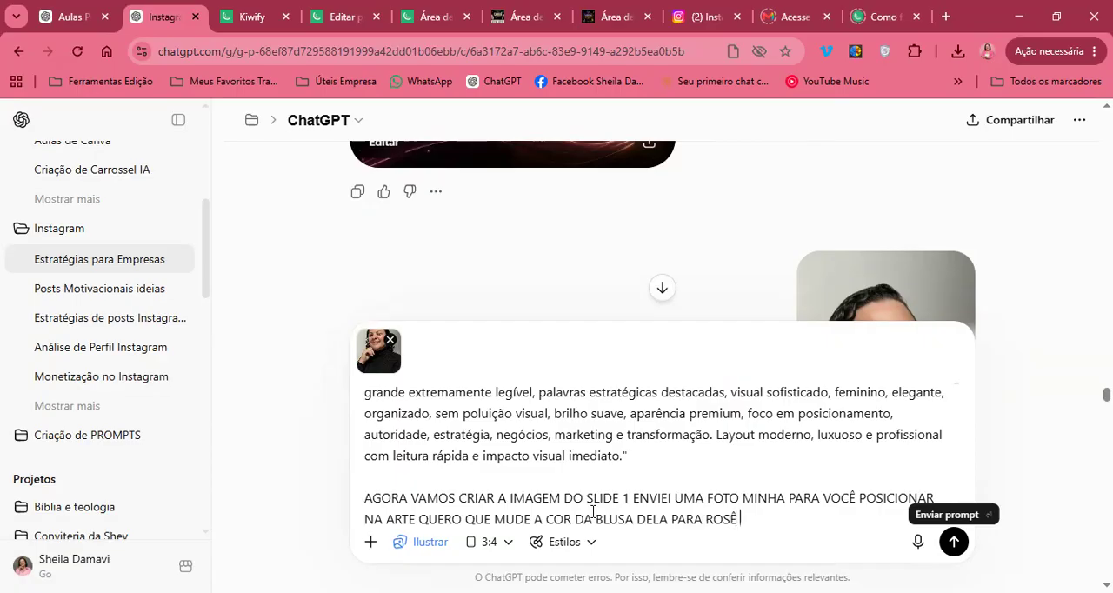
click(632, 507)
click(955, 543)
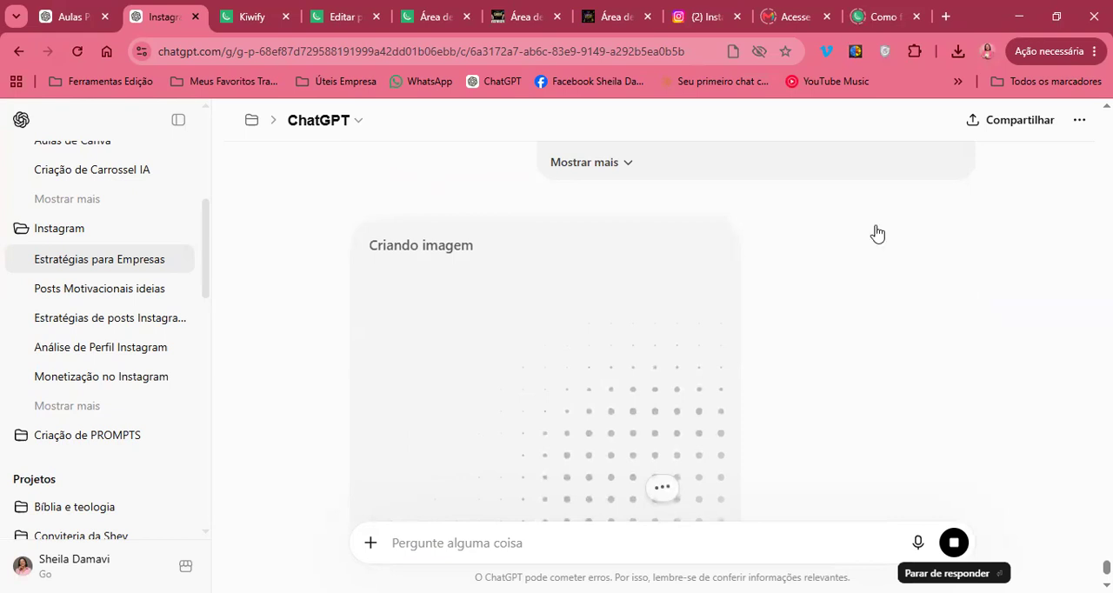
While the image is being generated, draft the next prompt with "AGORA VAMOS CRIAR A IMAGEM DO SLIDE 2"
scroll(833, 345, up, 1)
scroll(833, 346, down, 3)
click(653, 483)
text(AGORA VAMOS CRIAR A IMAGEM DO SLIDE)
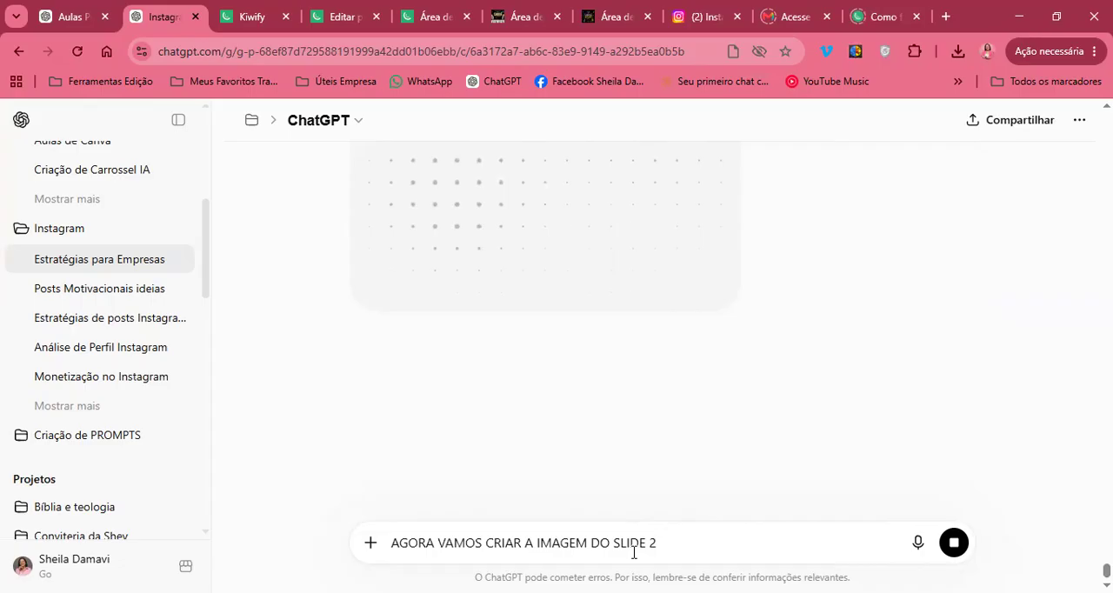
text(2)
Add a second line to the slide 2 prompt reading "NÃO QUERO A MINHA FOTO NA IMAGEM"
key(shift+Return)
text(NÃ)
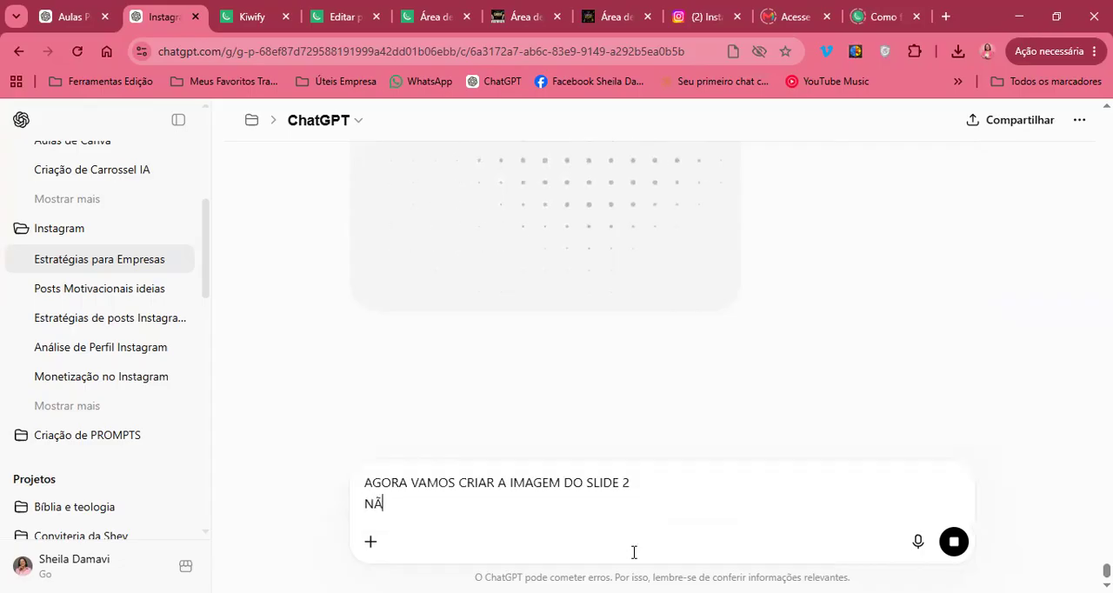
text(O QUERO A MINH)
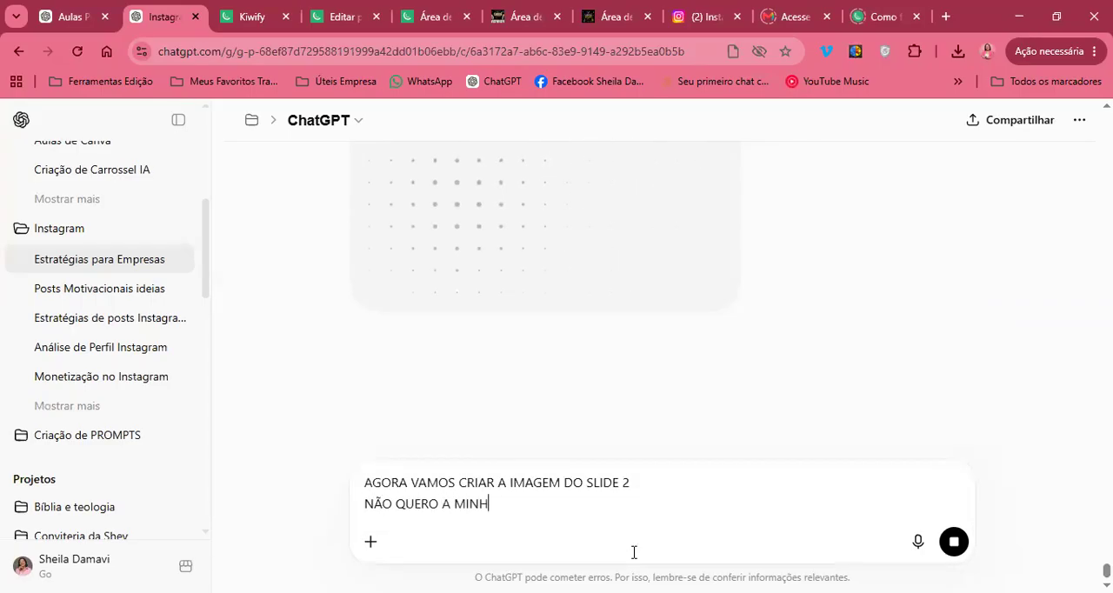
text(A FOTO NA IMAGEM)
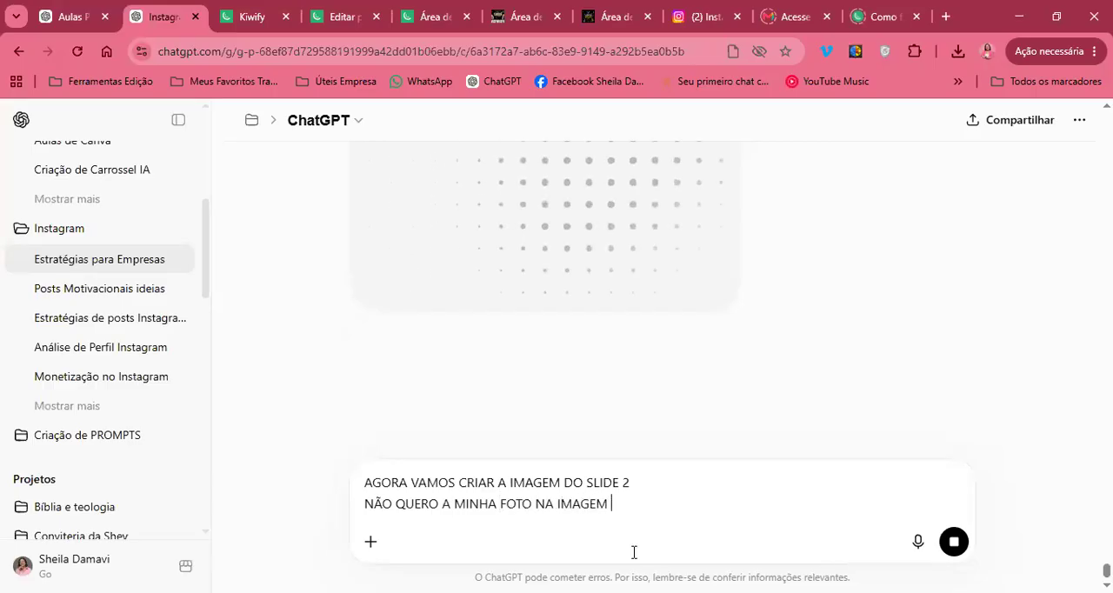
View the generated slide 1 image enlarged, close it, and compare it with the original portrait sent in the prompt
scroll(628, 316, down, 1)
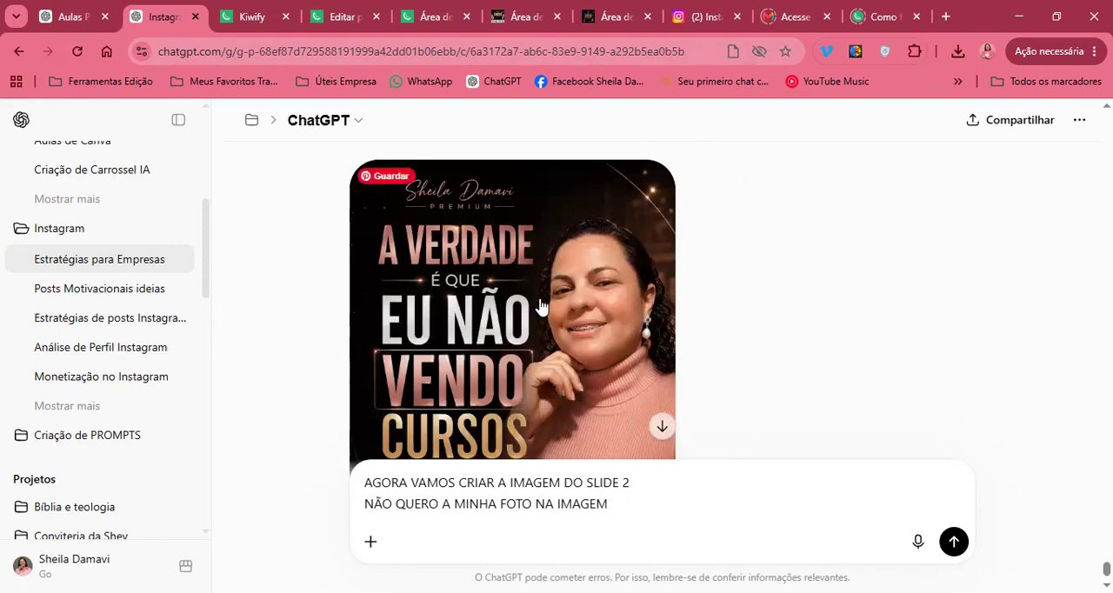
click(540, 306)
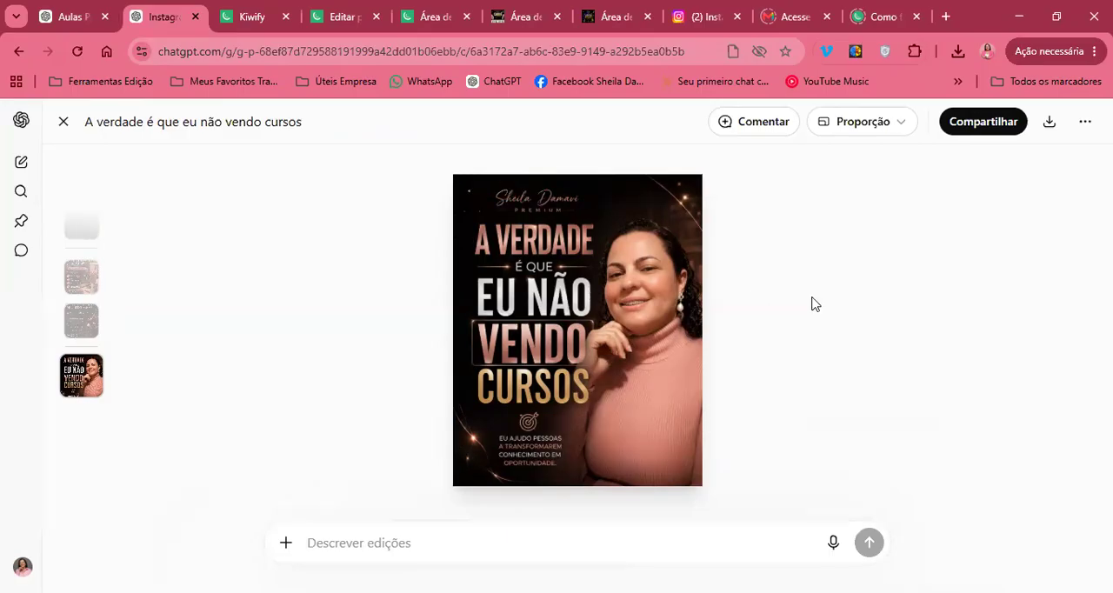
key(Escape)
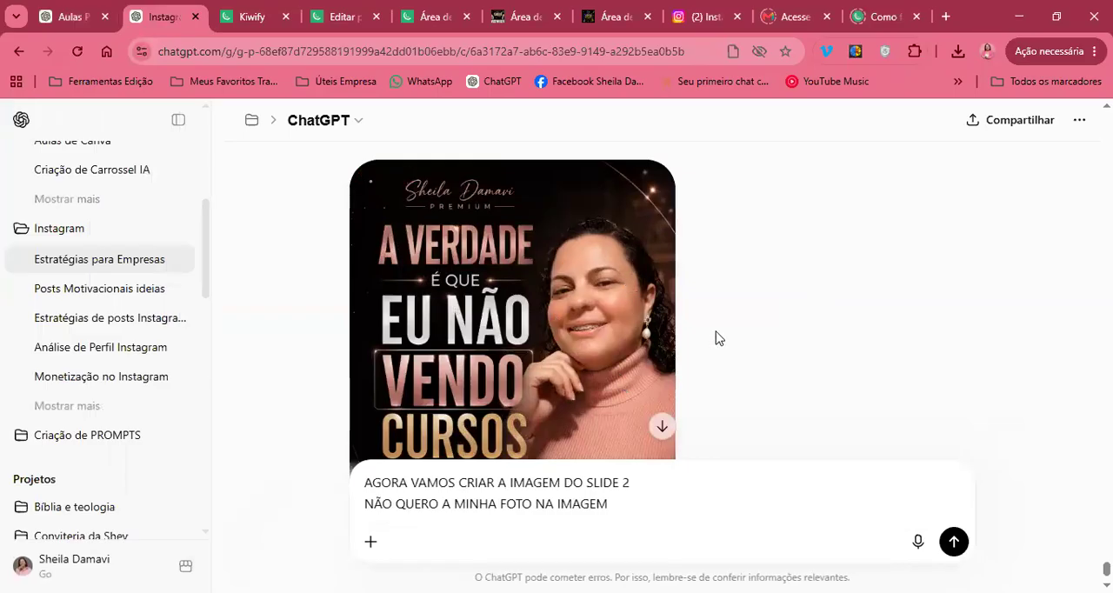
scroll(700, 350, up, 3)
scroll(700, 349, up, 5)
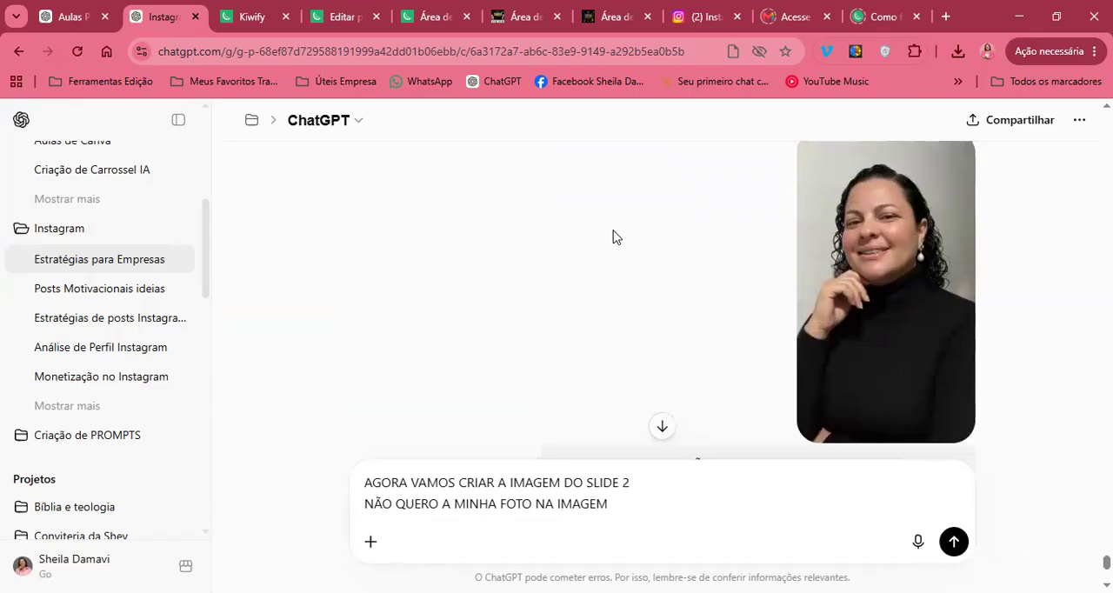
Replace the drafted slide 2 prompt with a new one beginning "QUERO QUE CRIE A IMAGEM DO SLIDE 1 DENOVO POR"
scroll(614, 236, down, 8)
drag(634, 512, 323, 440)
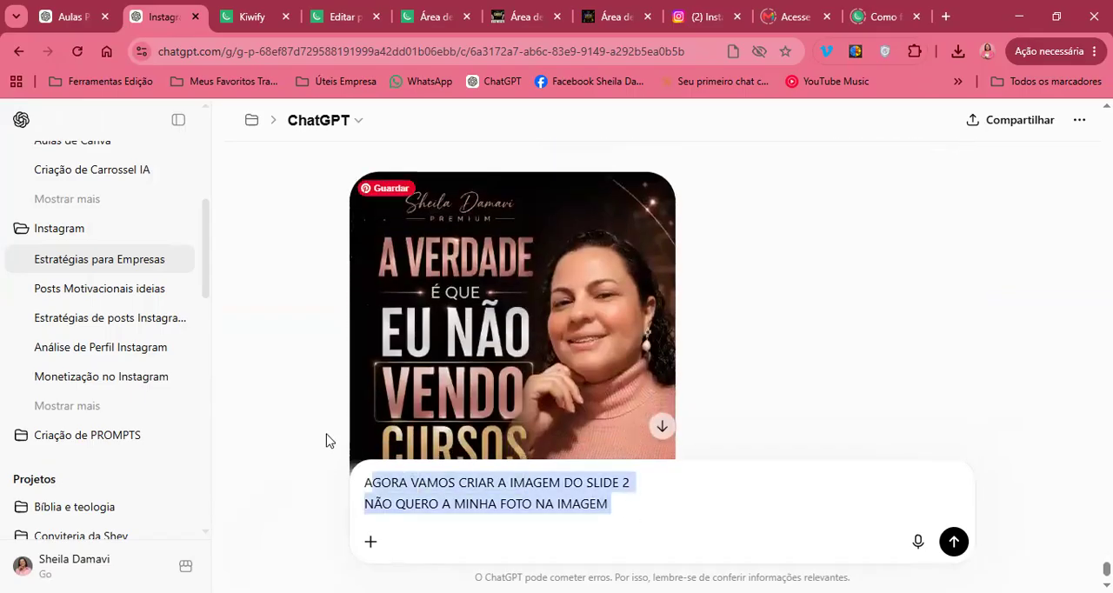
key(ctrl+x)
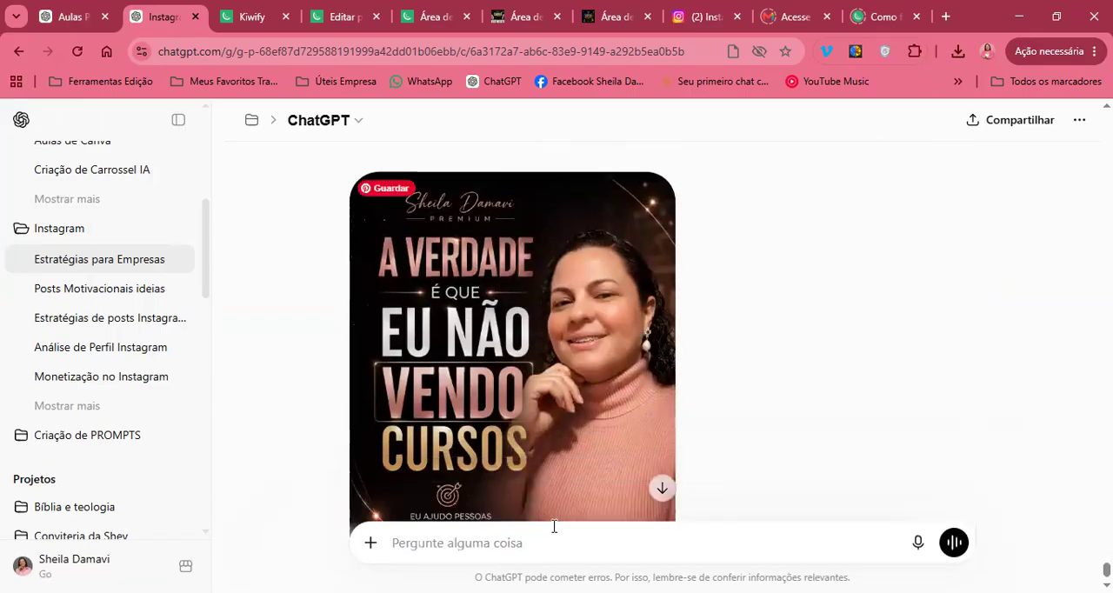
text(Q)
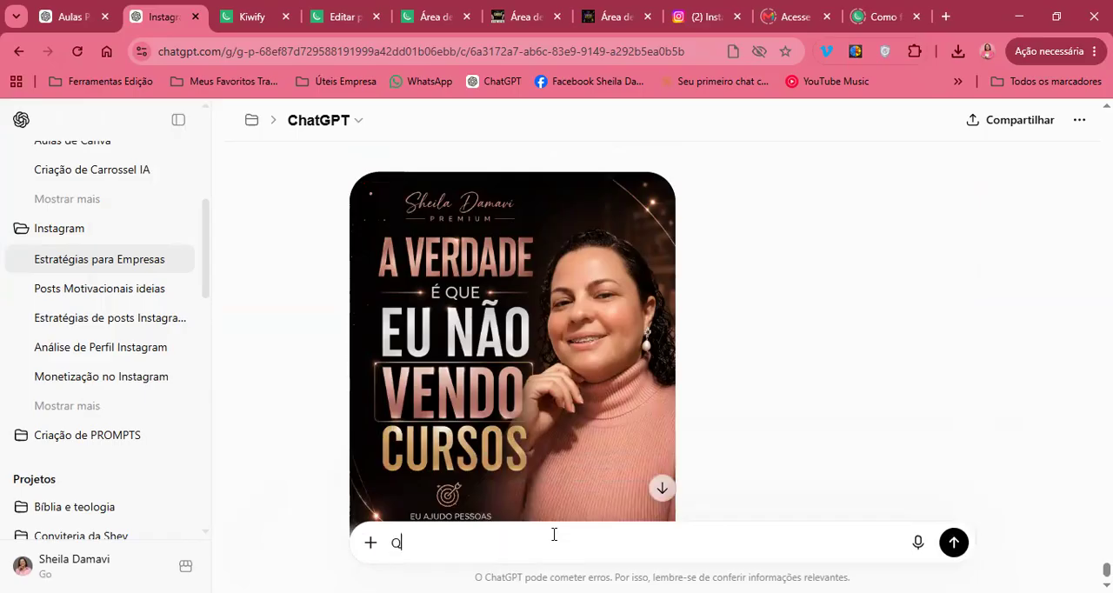
text(UERO QUE CRIE A IMAGEM DO C)
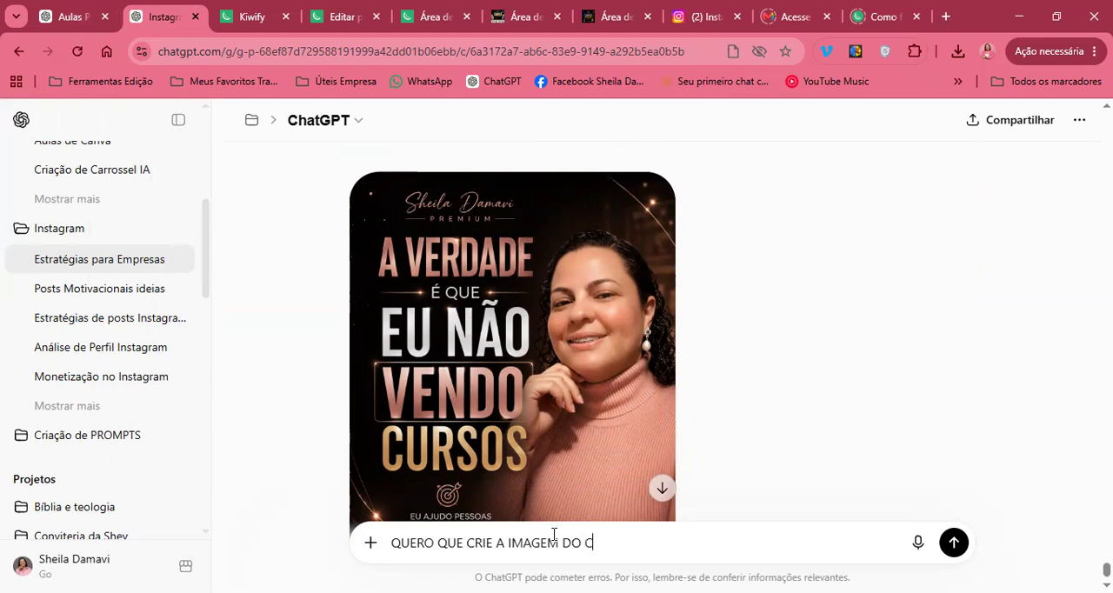
key(BackSpace)
text(SLIDE 1 DENO)
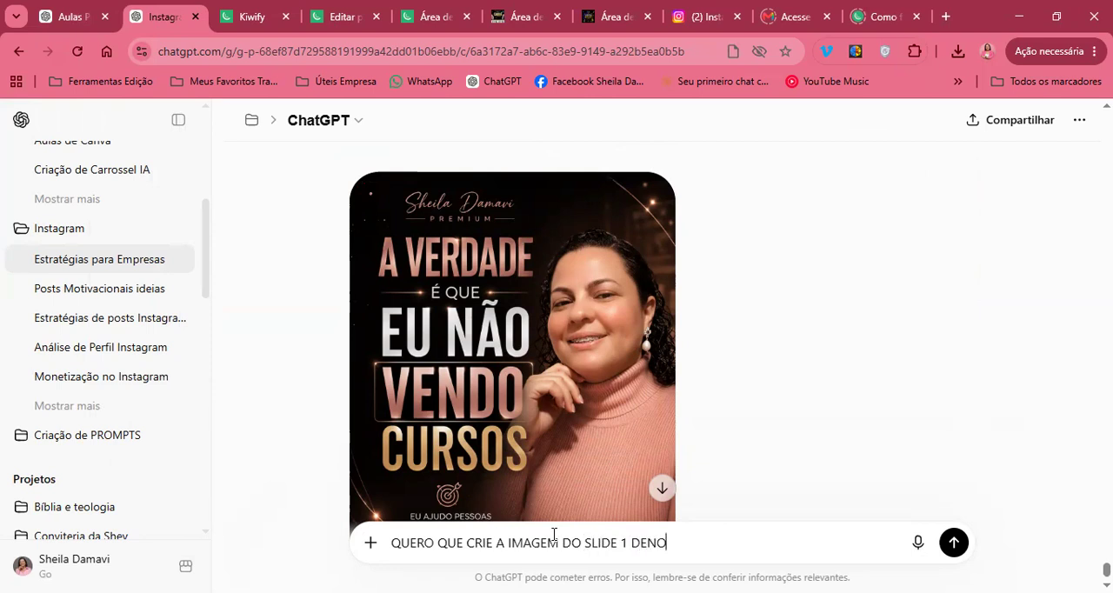
text(VO POR QUE VOC)
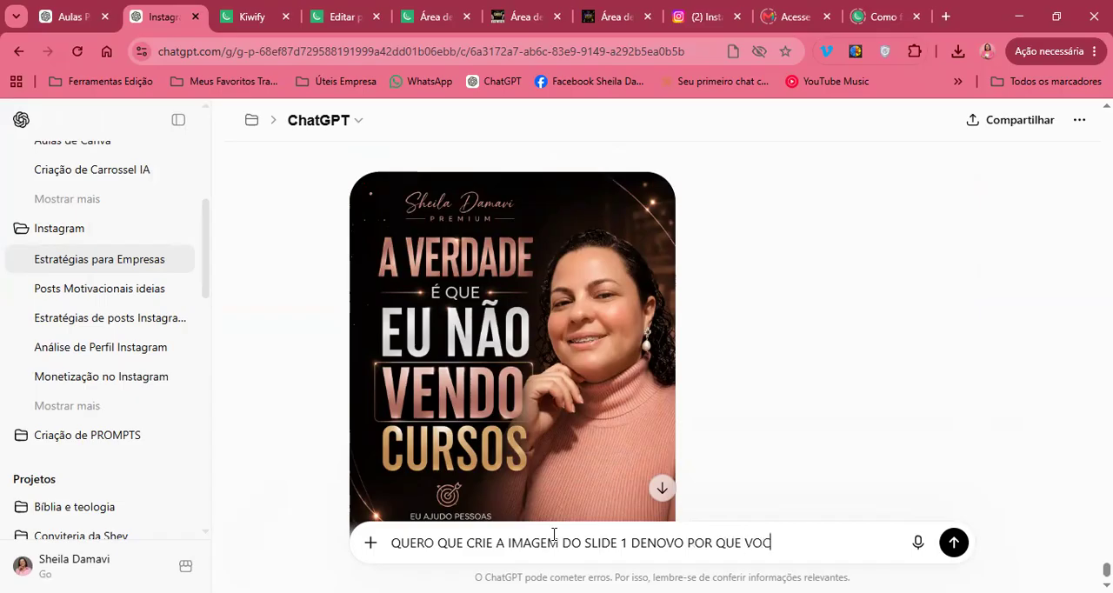
text(Ê MUDOU CADRAC)
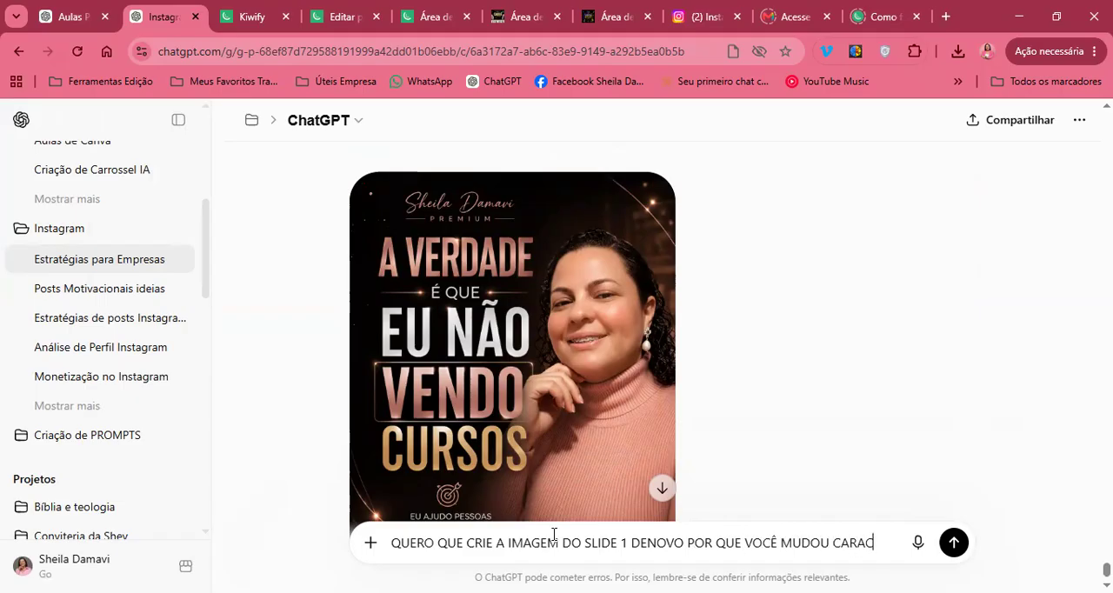
text(TERISTICAS DO MEU RSTO)
Continue the prompt with the reason and a new request: "QUE VOCÊ MUDOU CARACTERISTICAS DO MEU ROSTO E QUERO"
key(BackSpace)
key(BackSpace)
key(BackSpace)
text(OSTO E)
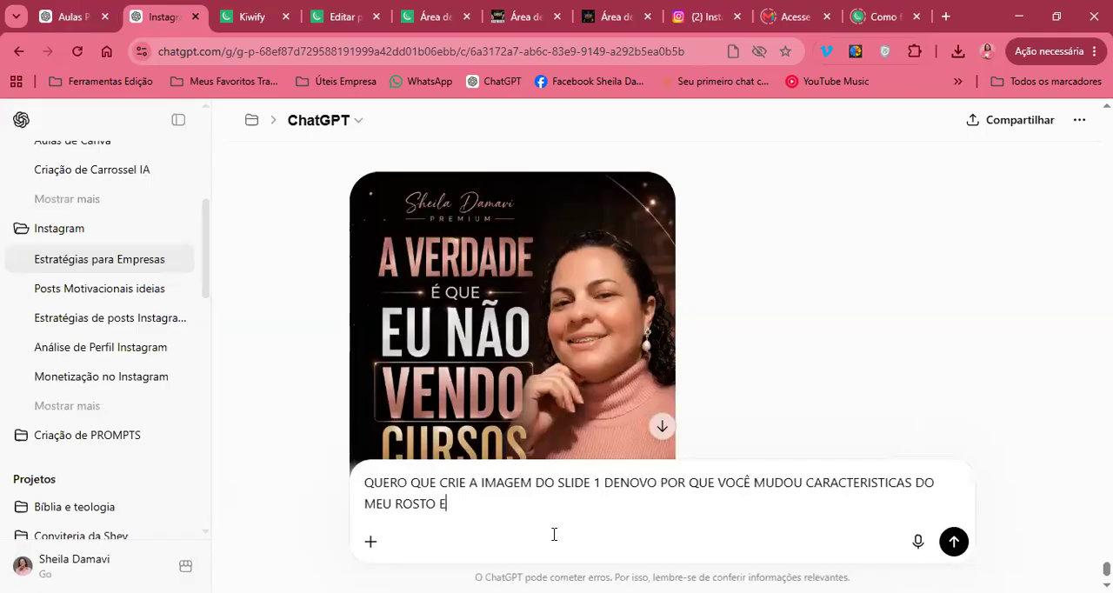
text( QUERO QYE )
text(UE MANTENH)
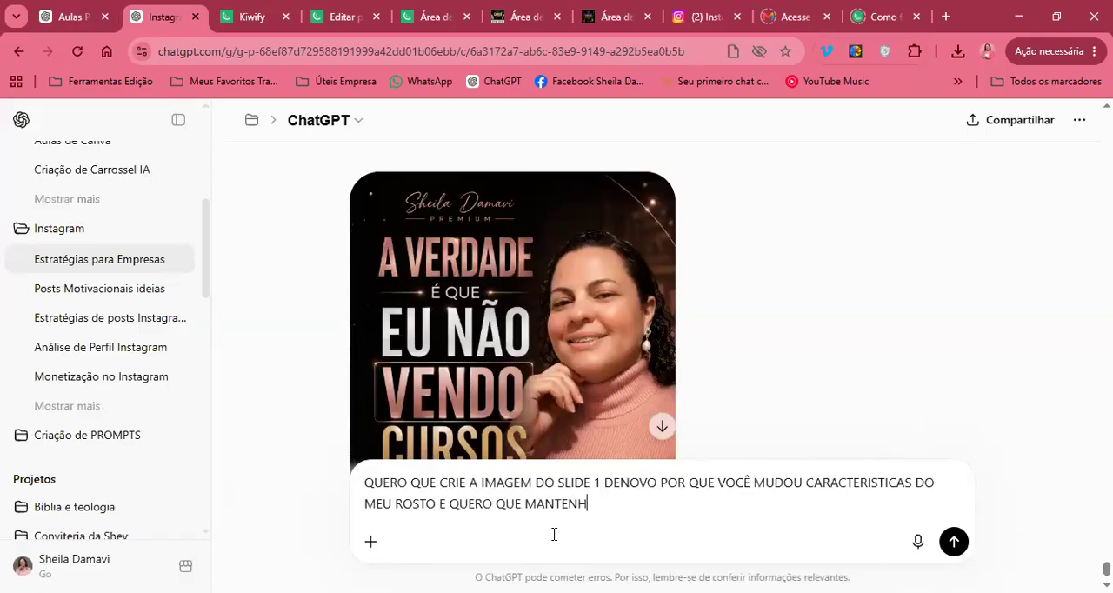
text(A FIDELIDADE TOTAL )
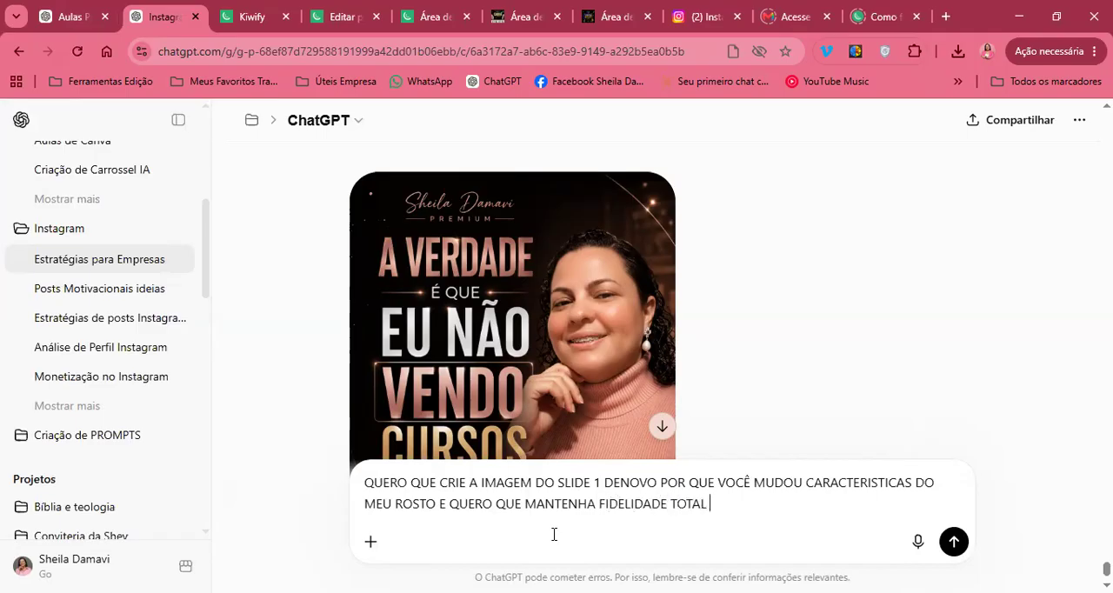
text(NO MEU ROSTO, NÃO MUDE )
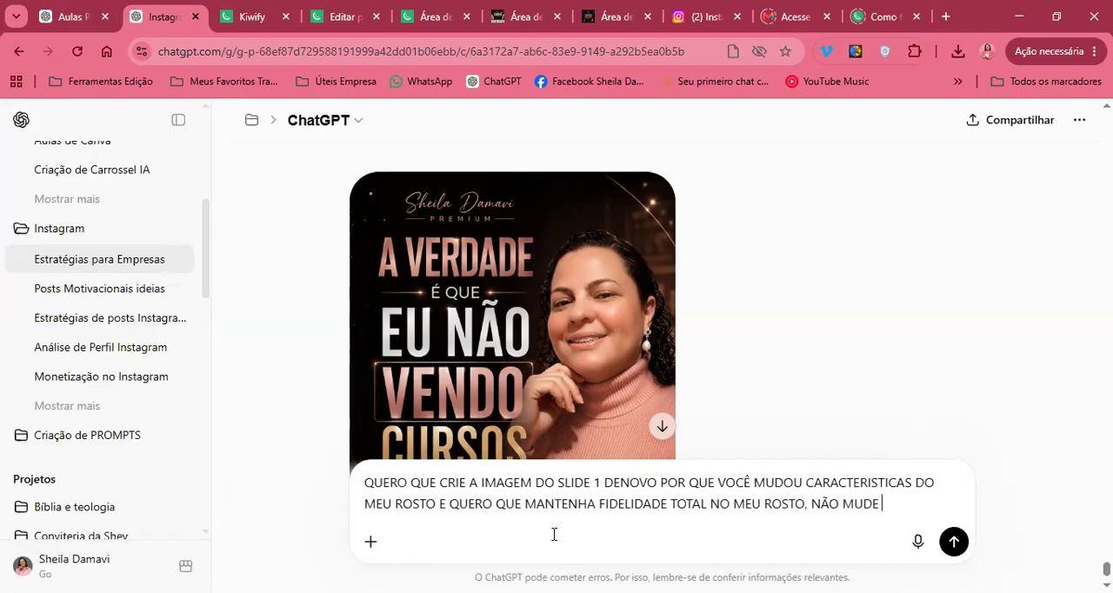
text(NADA NO MEU R)
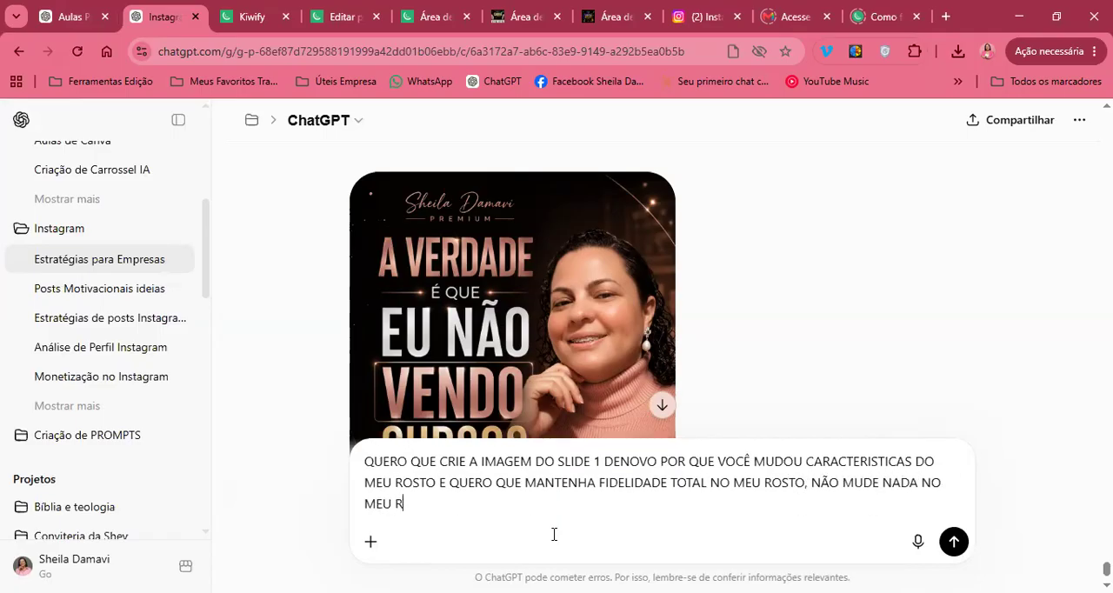
text(OSTO E NAS MINHAS CARACTER)
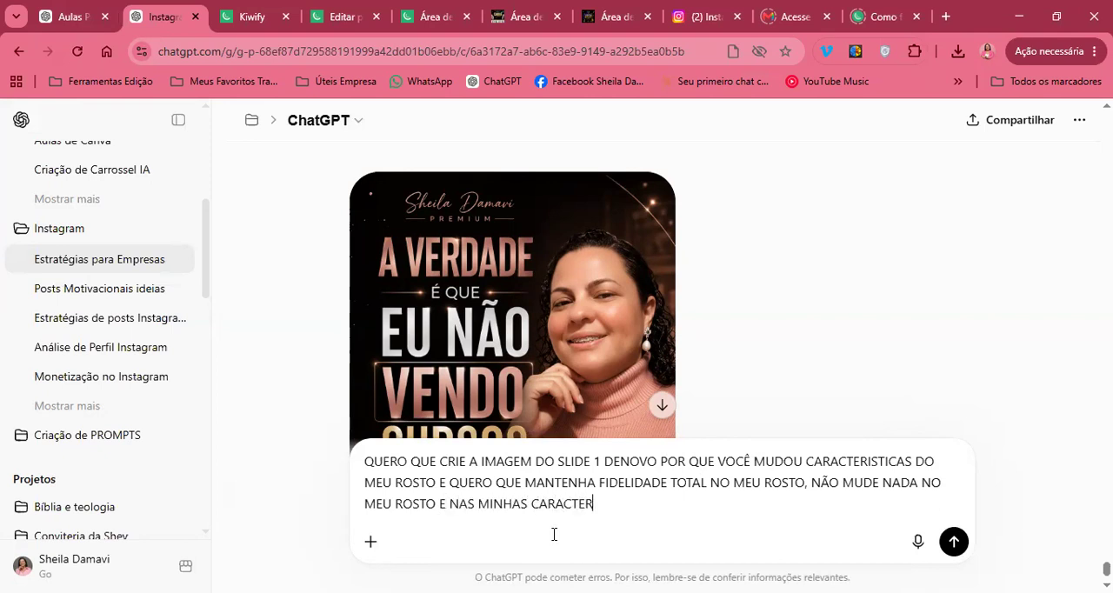
text(ISTIVAS FACISIA)
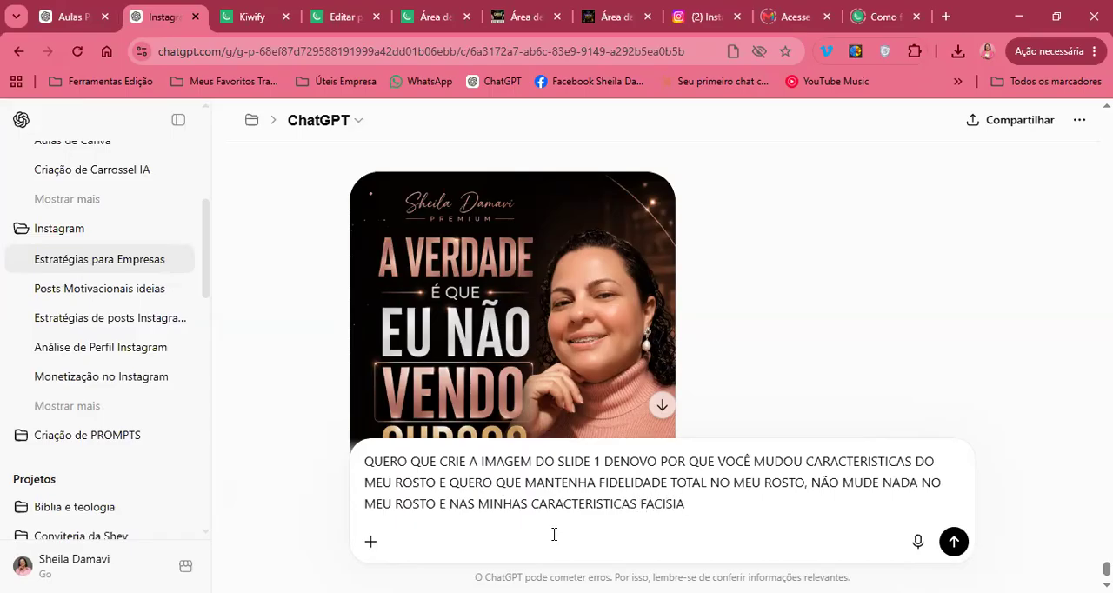
key(BackSpace)
key(BackSpace)
key(BackSpace)
text(AIS. OK)
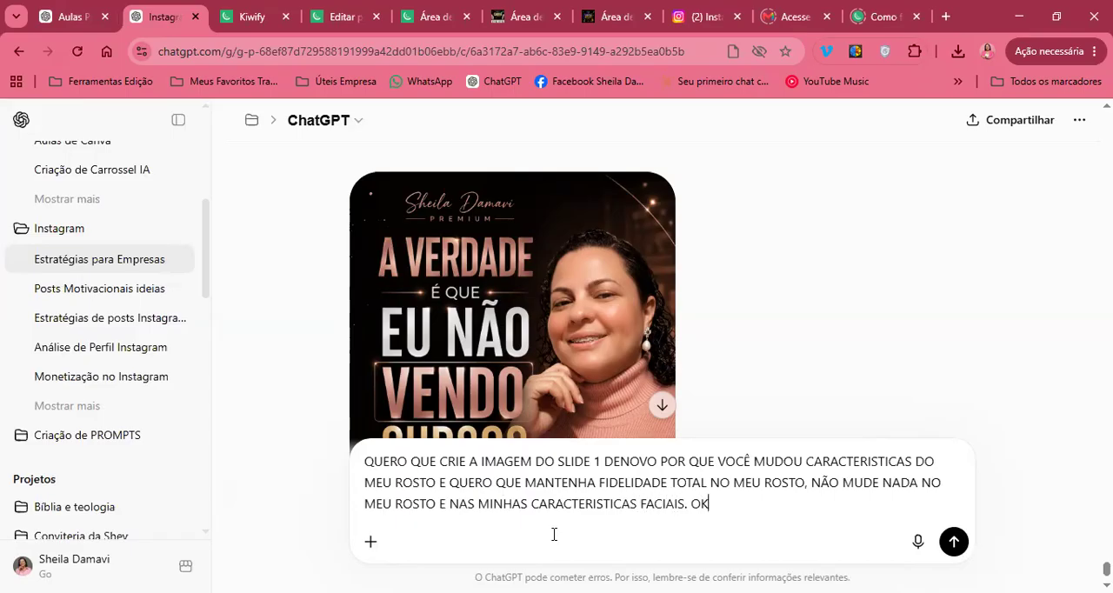
Copy the original portrait from the earlier message, attach it to the prompt, and send the request to regenerate the slide 1 image
click(366, 553)
scroll(850, 323, up, 1)
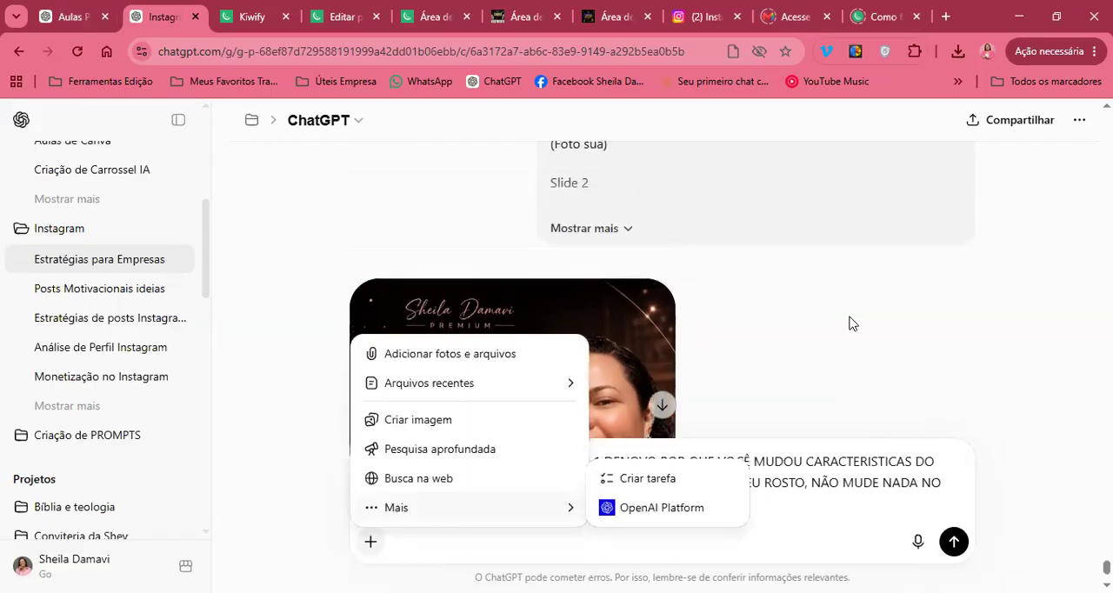
scroll(850, 324, up, 4)
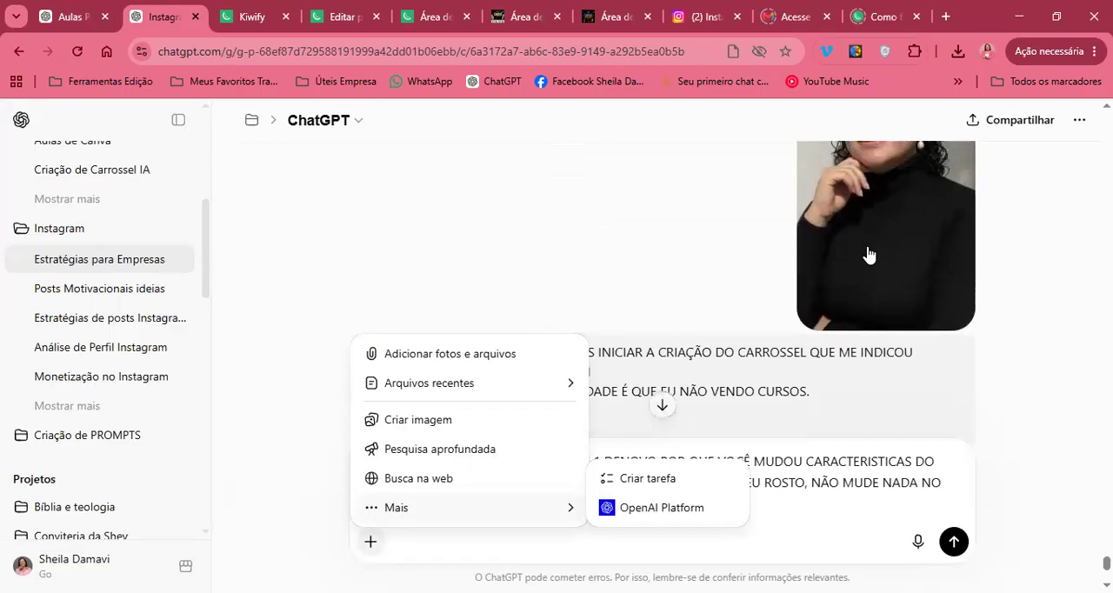
right_click(868, 254)
click(941, 314)
click(739, 521)
key(ctrl+v)
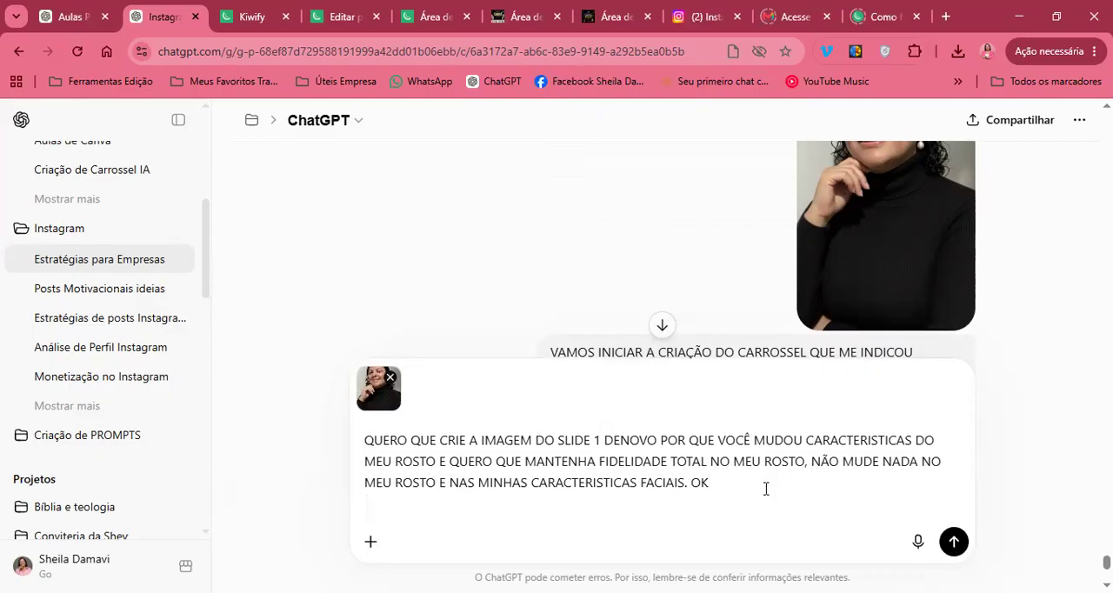
click(953, 541)
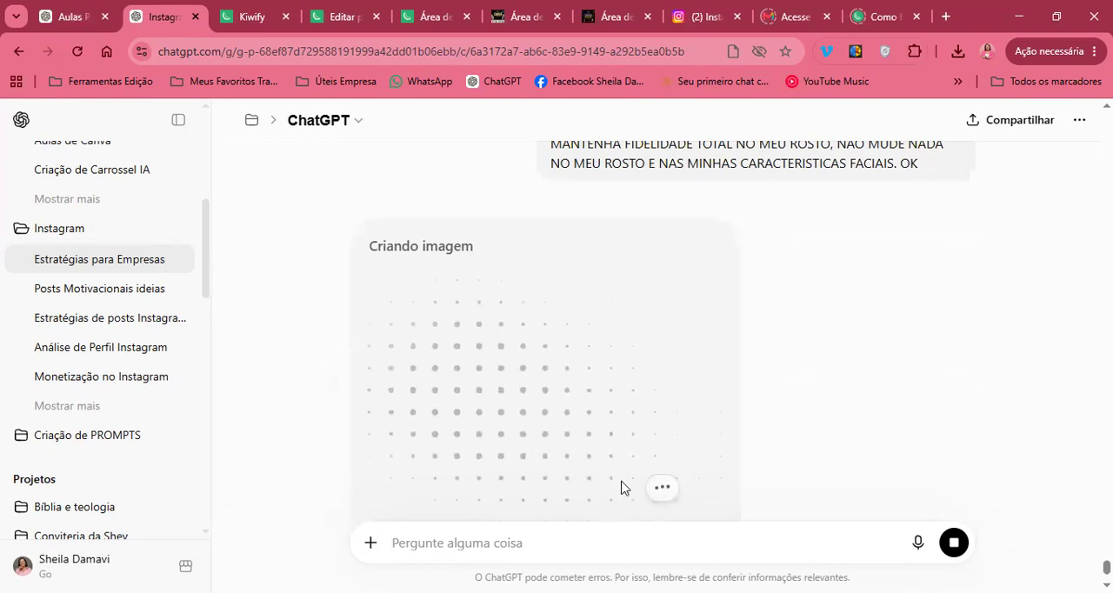
While the image is being generated, draft the next prompt with "AGORA VAMOS CRIAR A IMAGEM DO SLIDE 2 SEM A MINHA FOTO", without any attachment
key(ctrl+v)
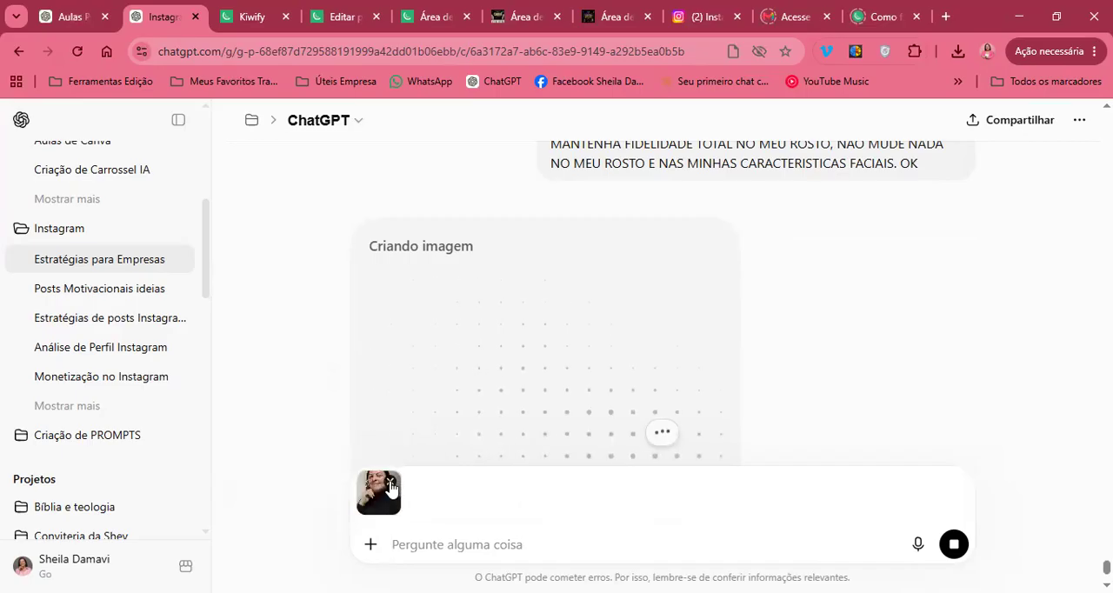
key(BackSpace)
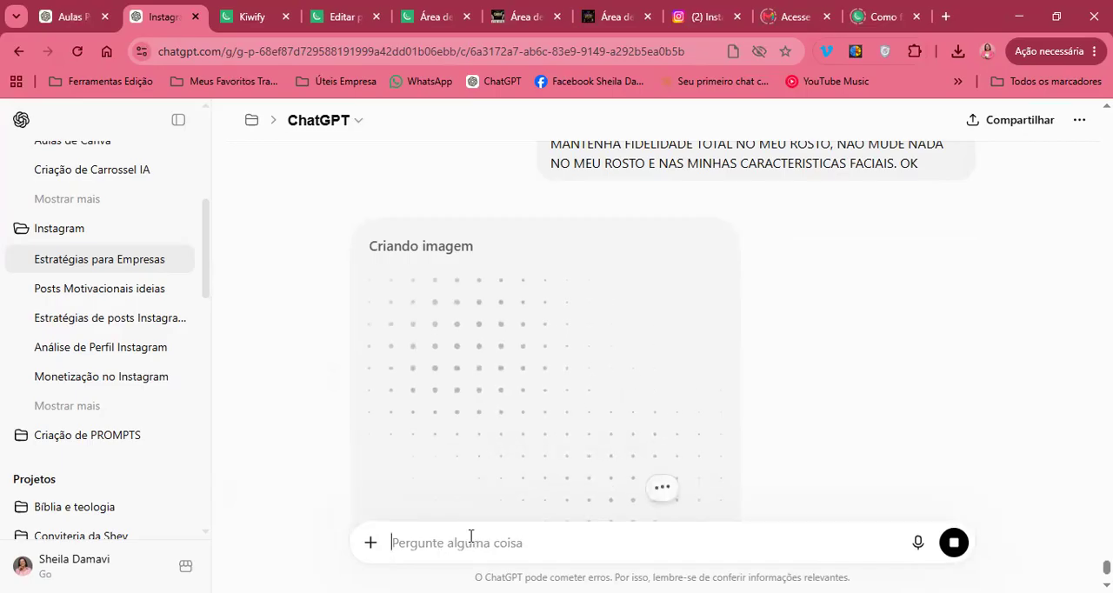
text(AGORA )
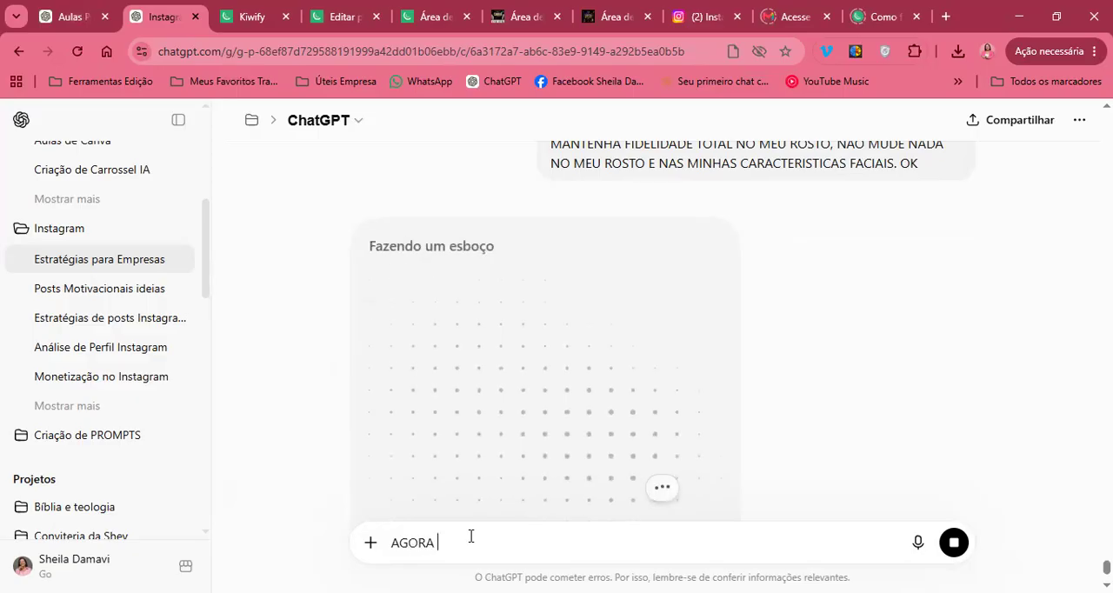
text(VAMOS CRIAR A IMAGE)
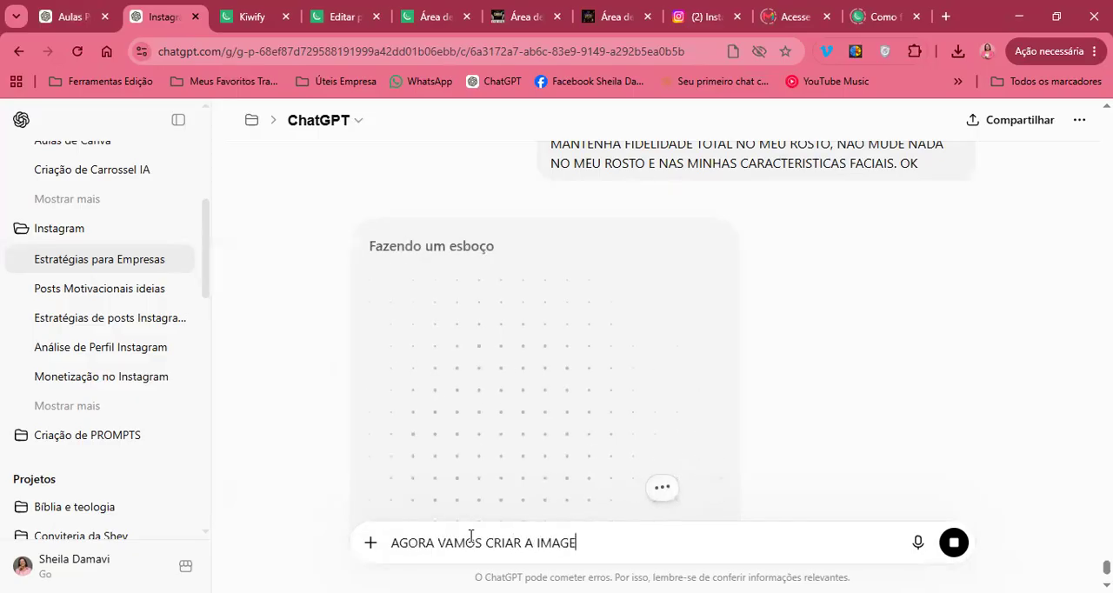
text(M DO SLIDE 2 SEM A MINHA FOTO)
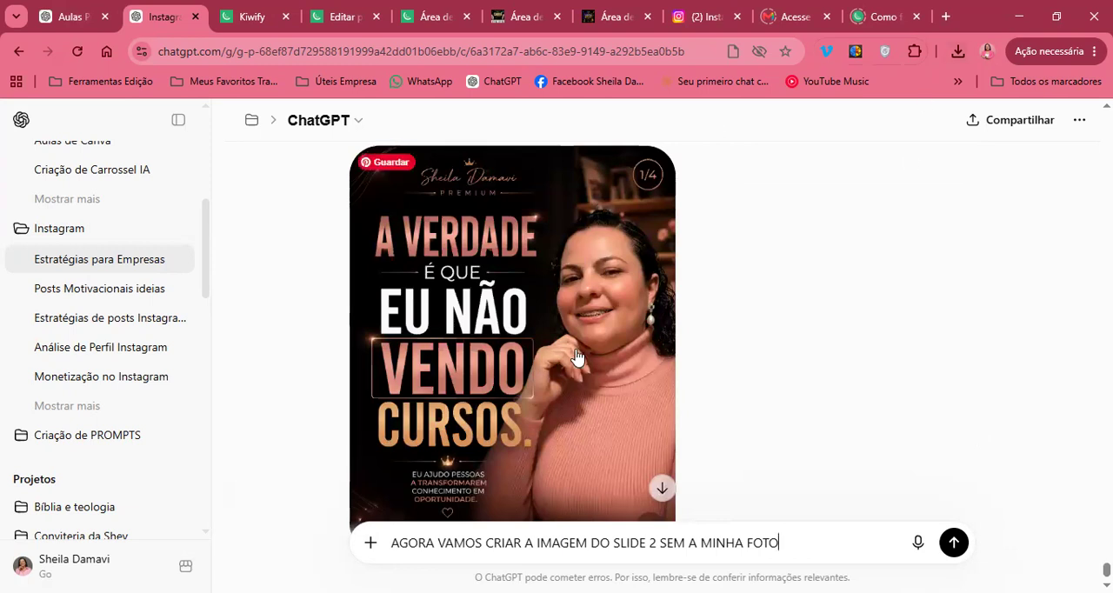
Examine the regenerated slide 1 image and compare it with the earlier version and the original portrait
scroll(578, 358, down, 2)
scroll(578, 357, up, 3)
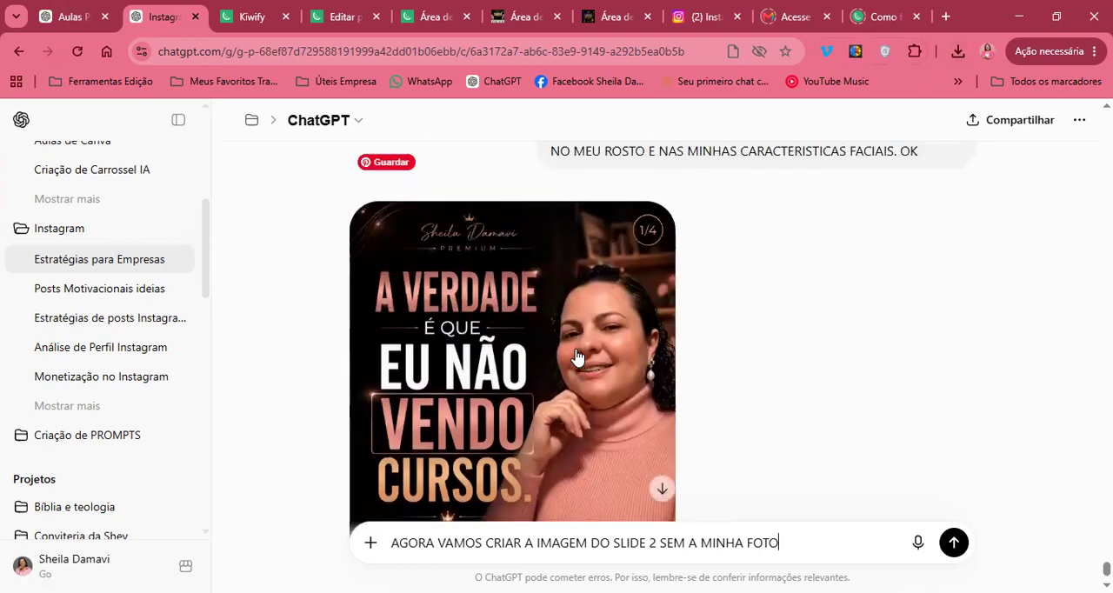
scroll(576, 356, down, 1)
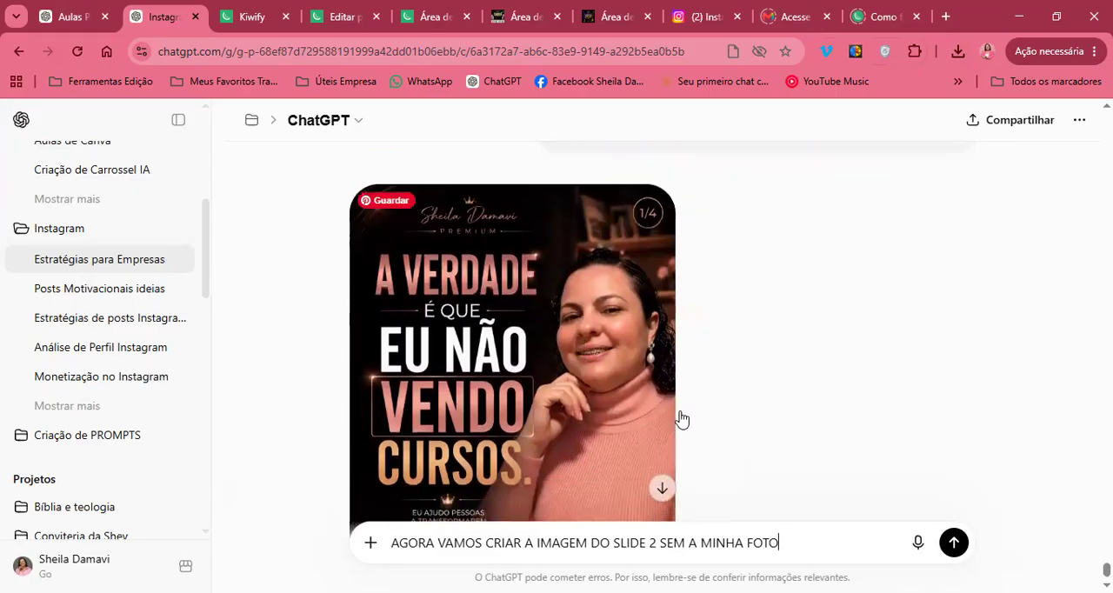
scroll(727, 419, down, 1)
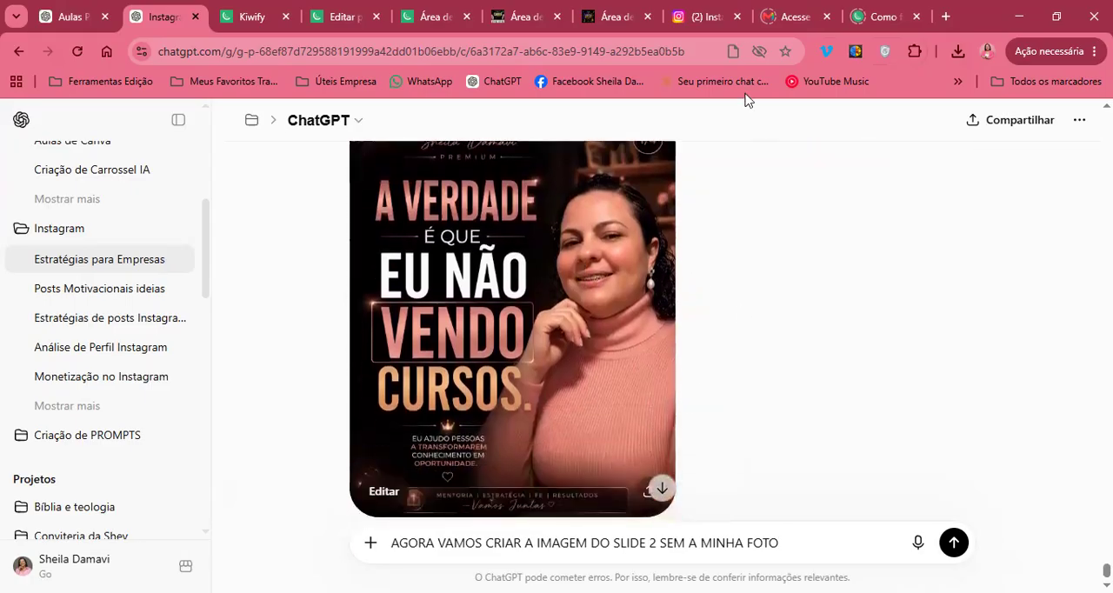
scroll(634, 368, down, 1)
scroll(631, 367, up, 2)
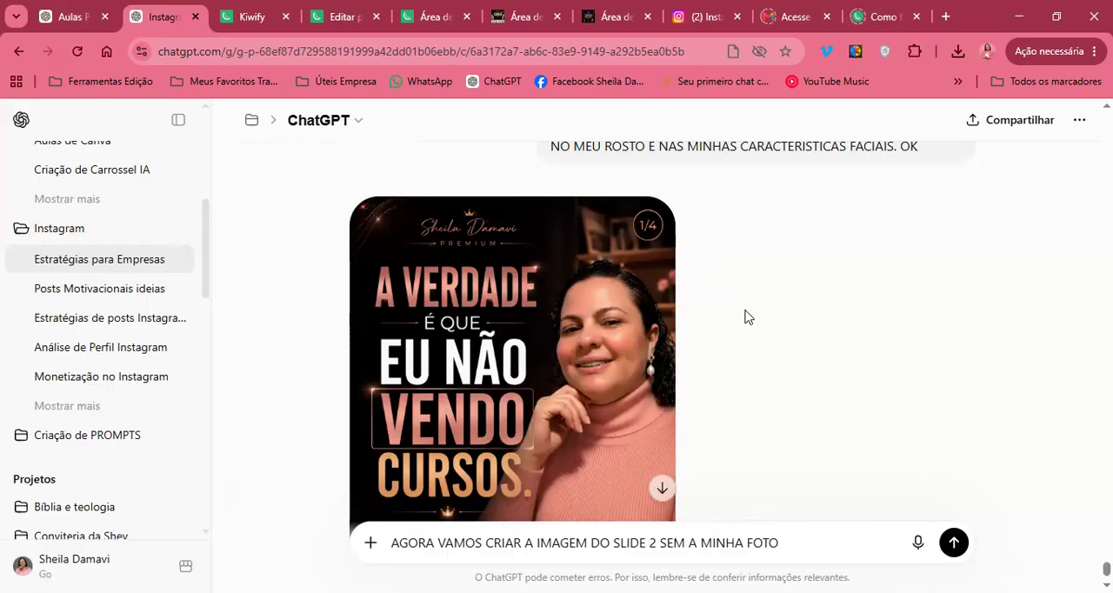
scroll(748, 317, down, 1)
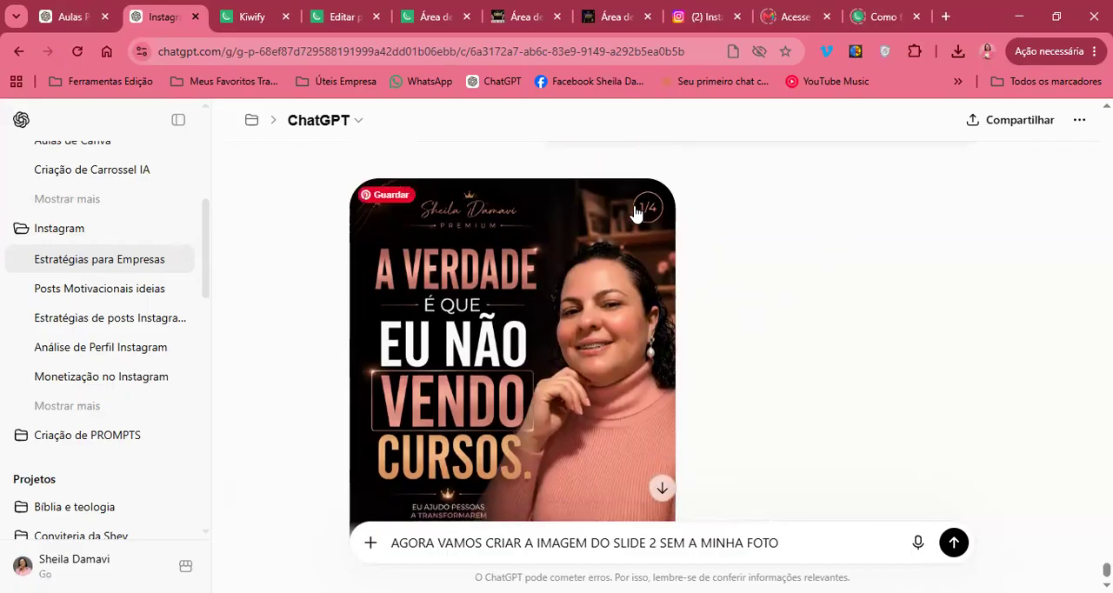
scroll(725, 252, up, 5)
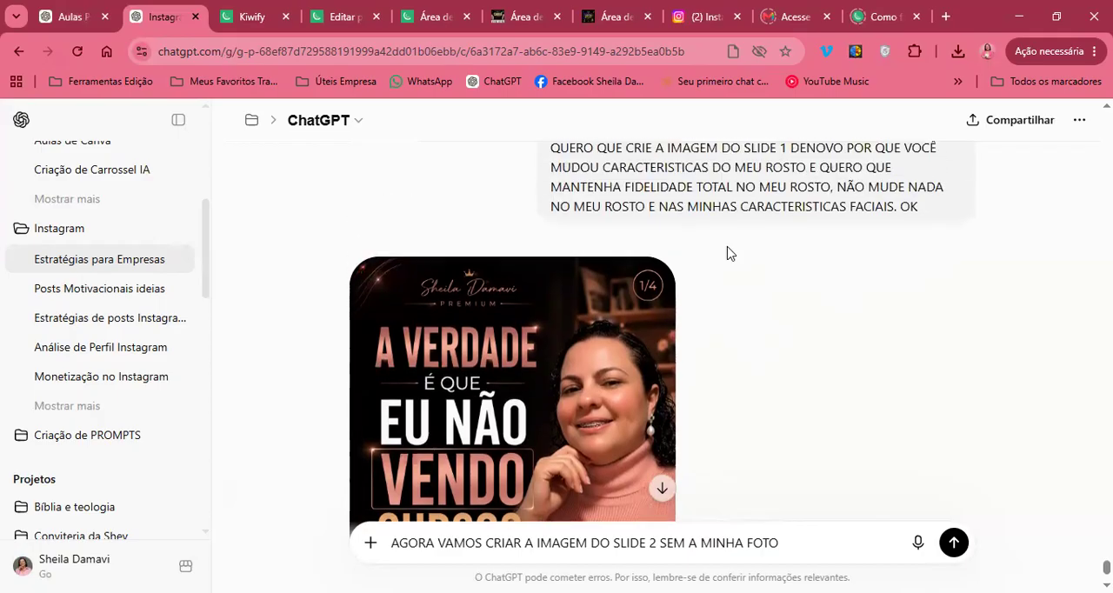
scroll(727, 252, up, 6)
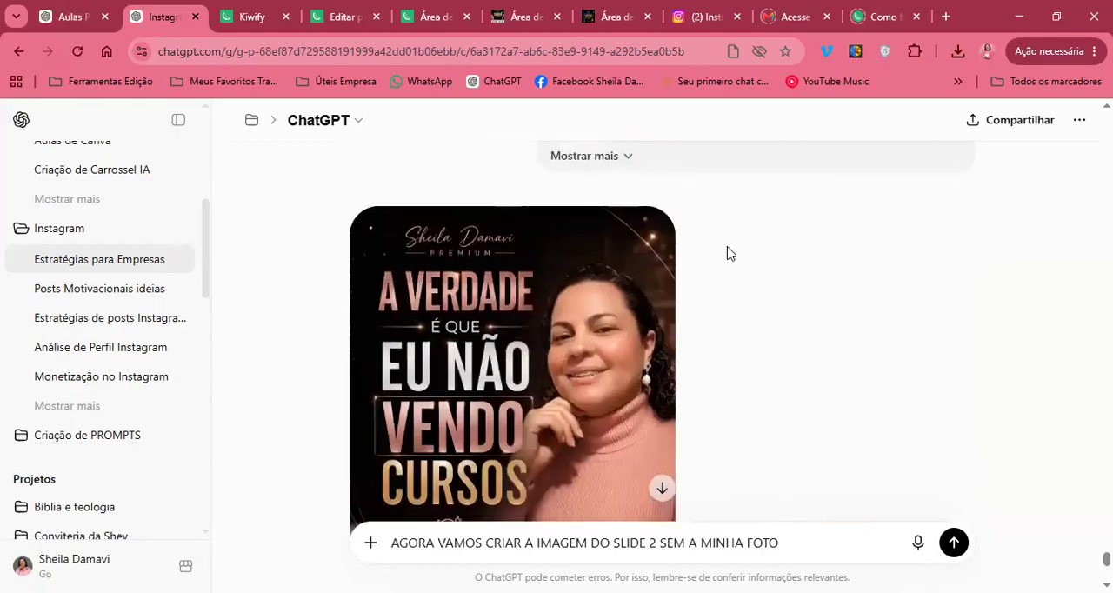
scroll(730, 291, down, 10)
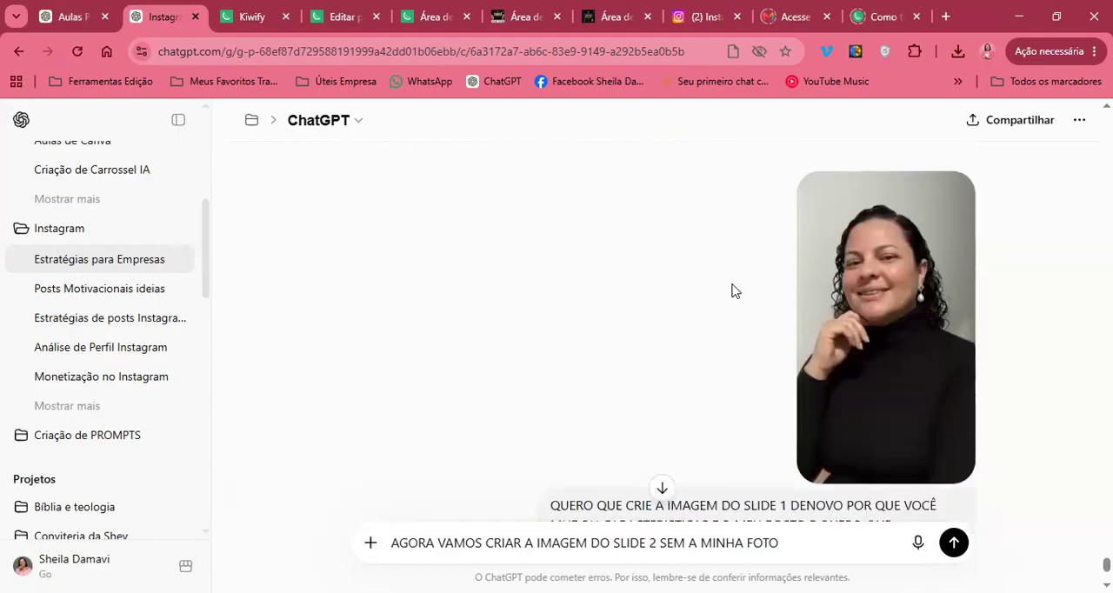
scroll(730, 290, down, 3)
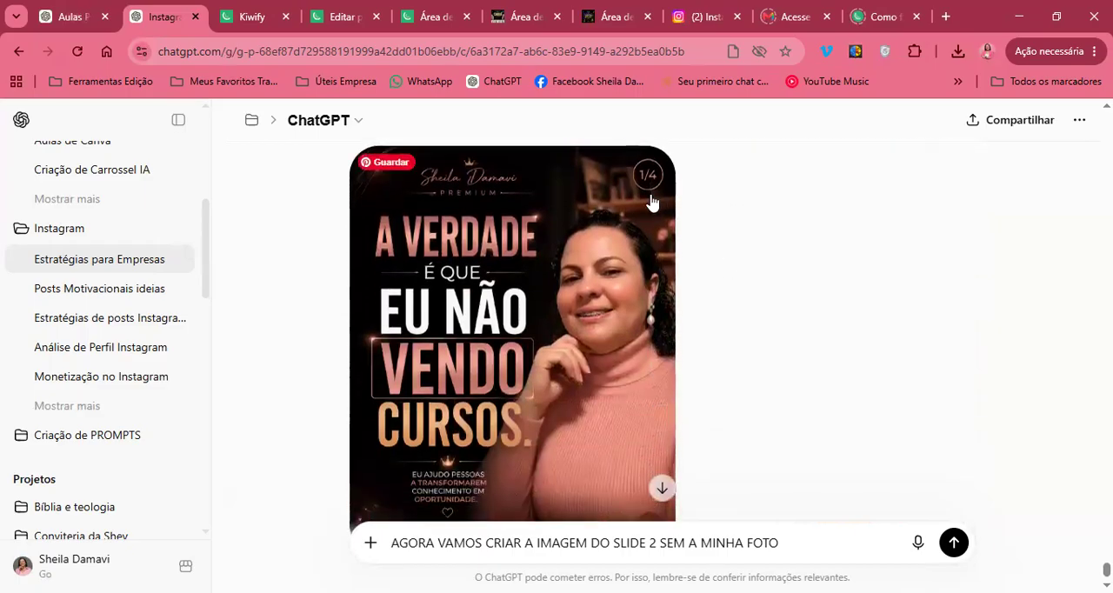
scroll(728, 321, down, 1)
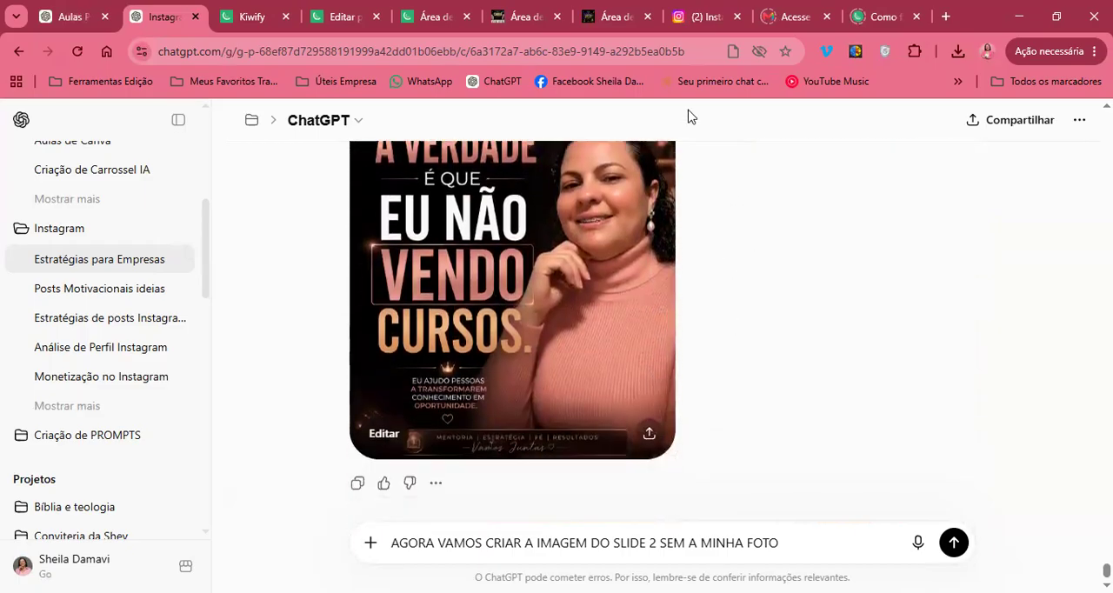
scroll(650, 347, down, 1)
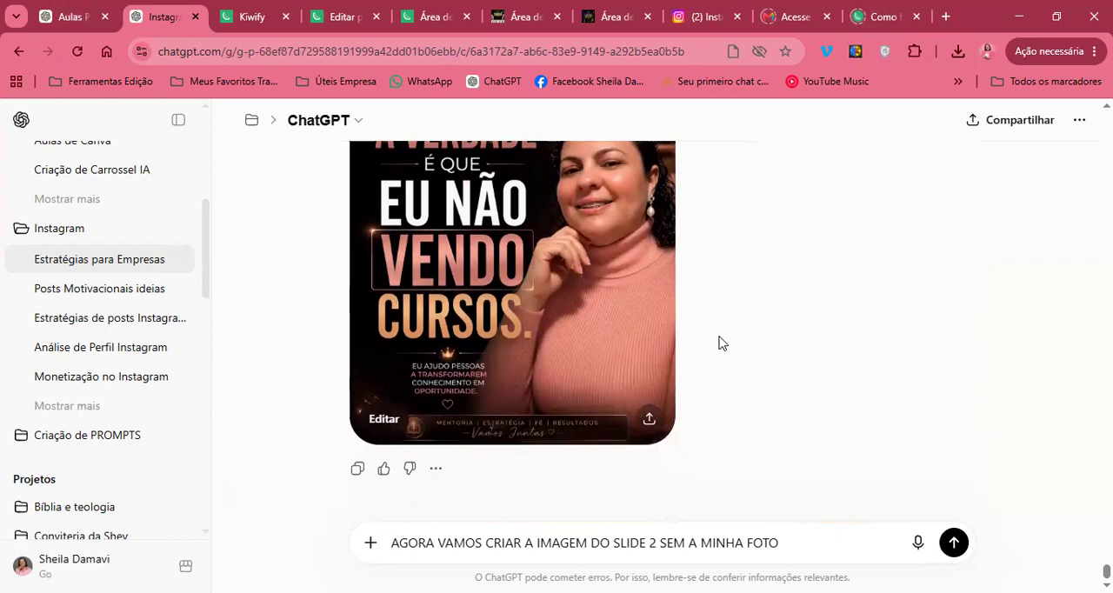
Recheck the face and layout of the regenerated slide 1 image against the first generated version and the earlier post ideas
scroll(735, 281, up, 3)
scroll(735, 280, down, 3)
scroll(563, 219, up, 2)
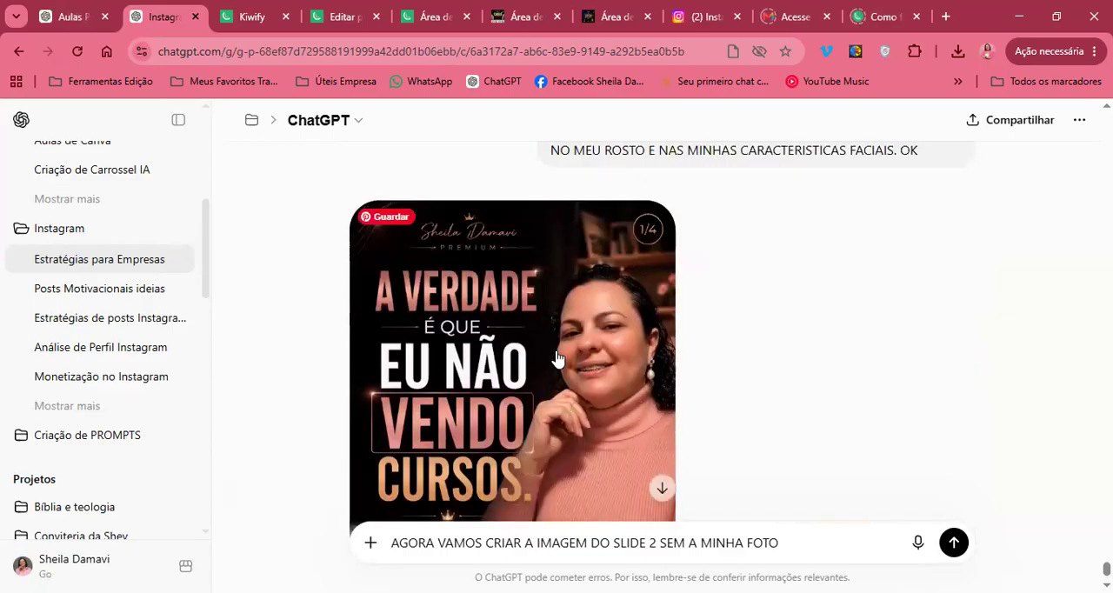
scroll(765, 354, down, 2)
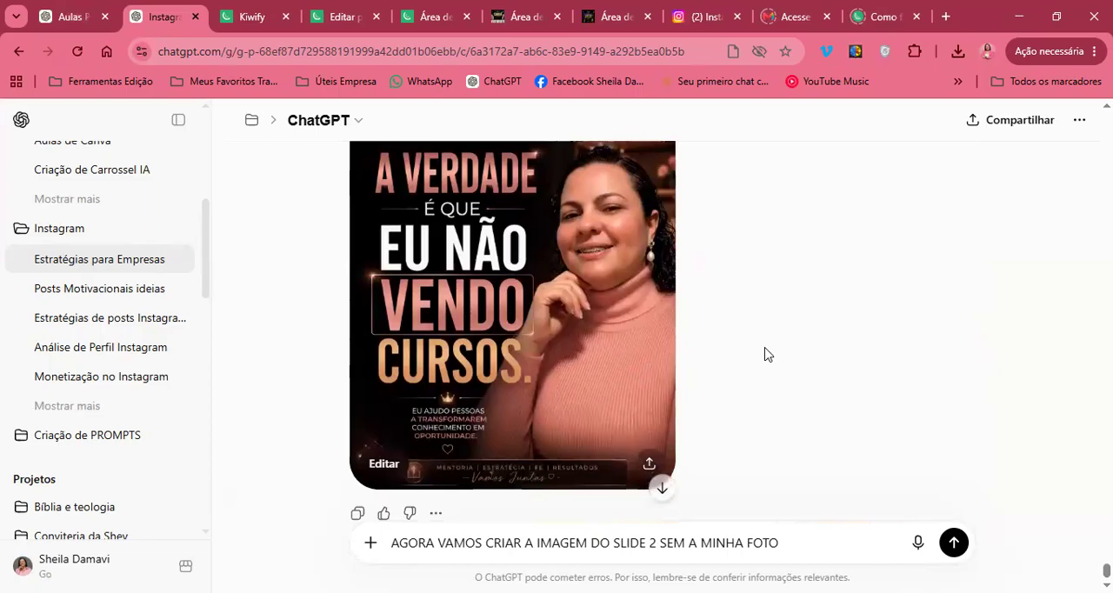
scroll(767, 355, up, 2)
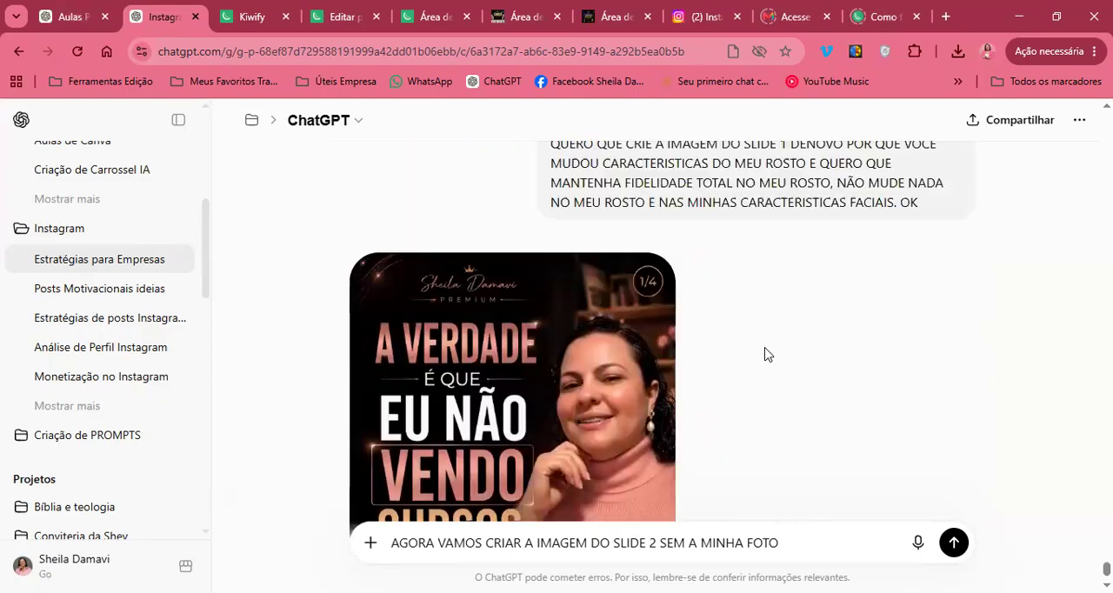
scroll(768, 354, down, 2)
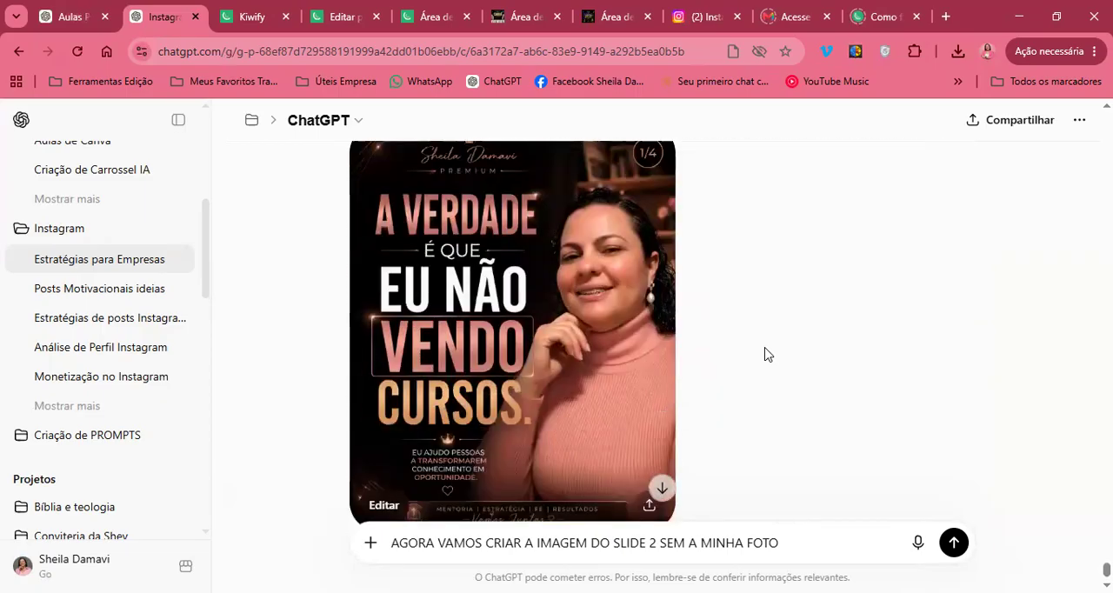
scroll(765, 354, down, 1)
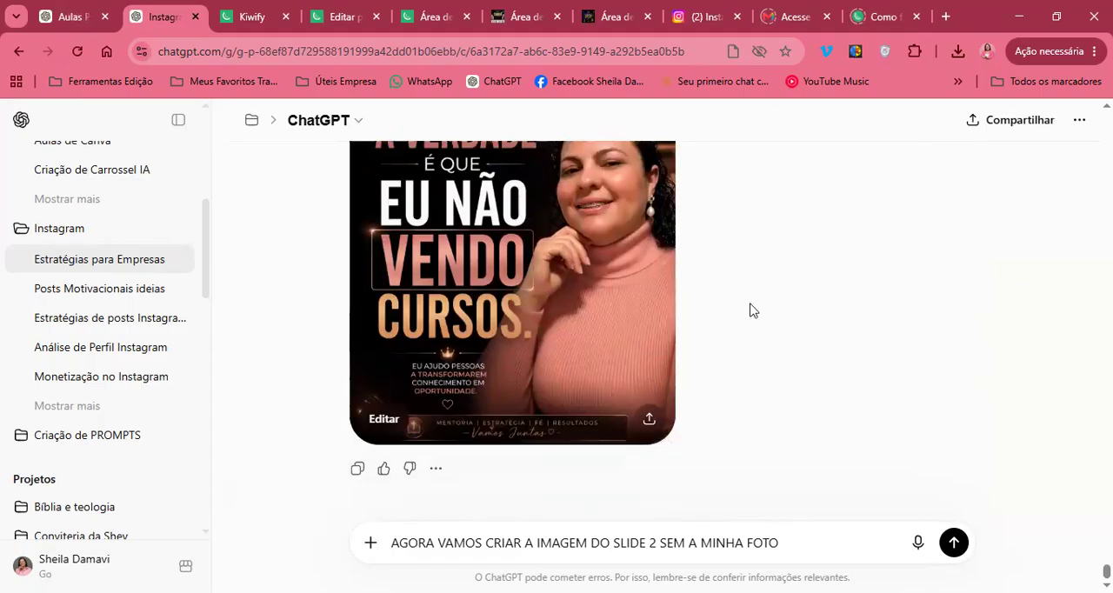
scroll(753, 310, up, 3)
scroll(752, 311, down, 3)
scroll(736, 325, up, 2)
scroll(736, 325, down, 4)
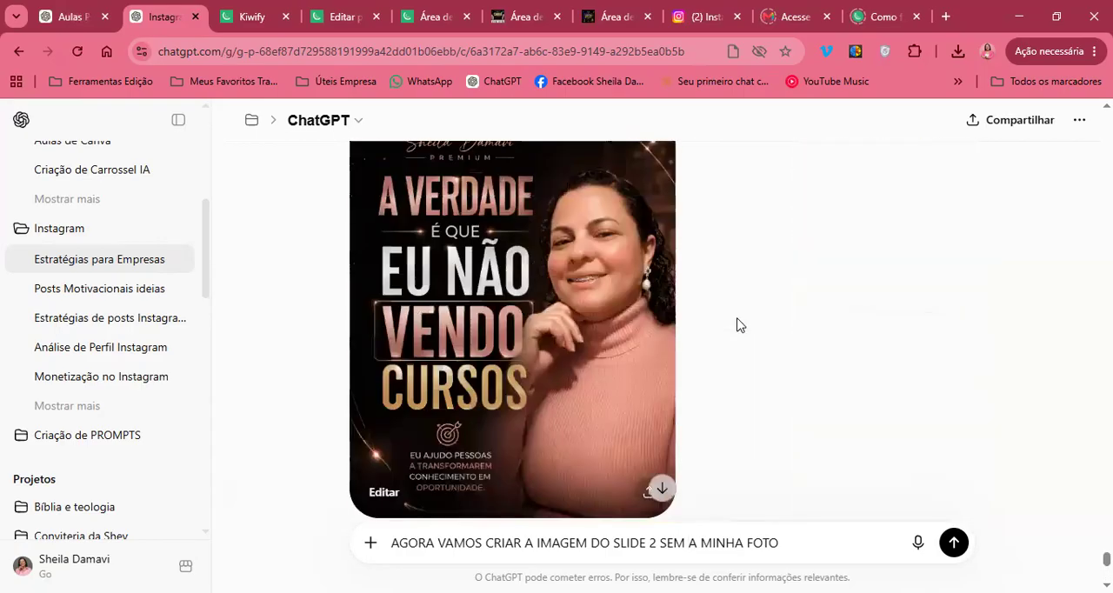
scroll(736, 324, up, 10)
scroll(737, 324, up, 15)
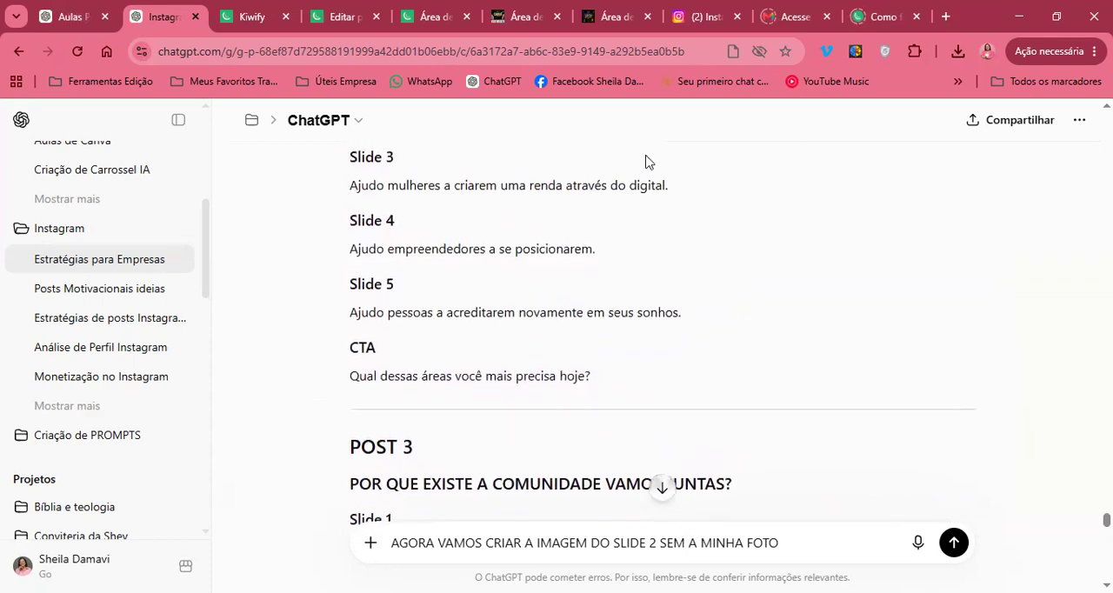
scroll(597, 321, down, 5)
scroll(595, 326, down, 15)
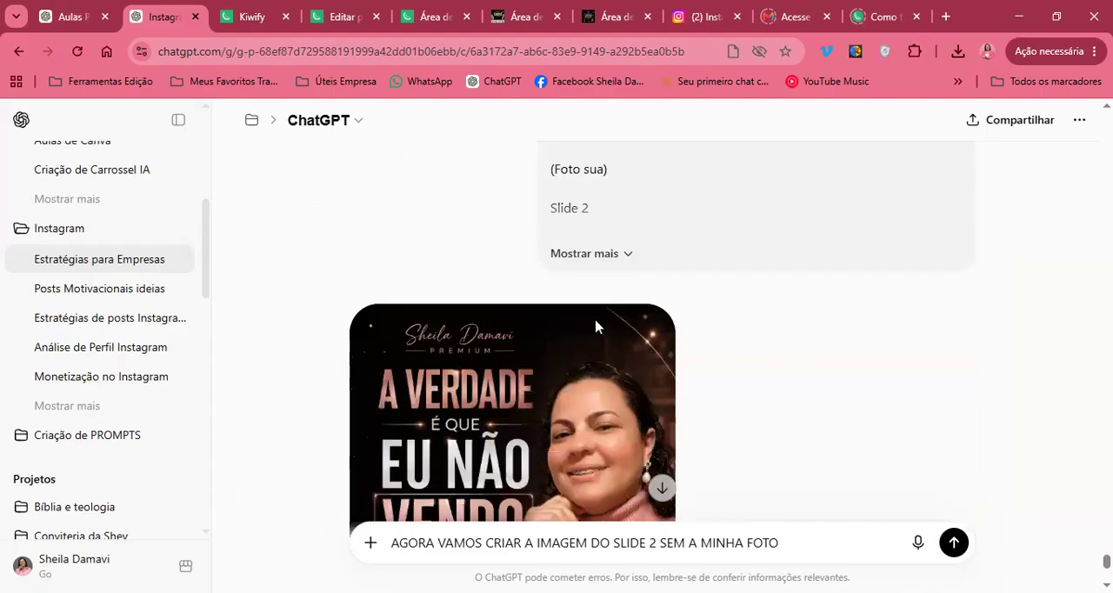
scroll(595, 326, down, 10)
scroll(596, 327, down, 1)
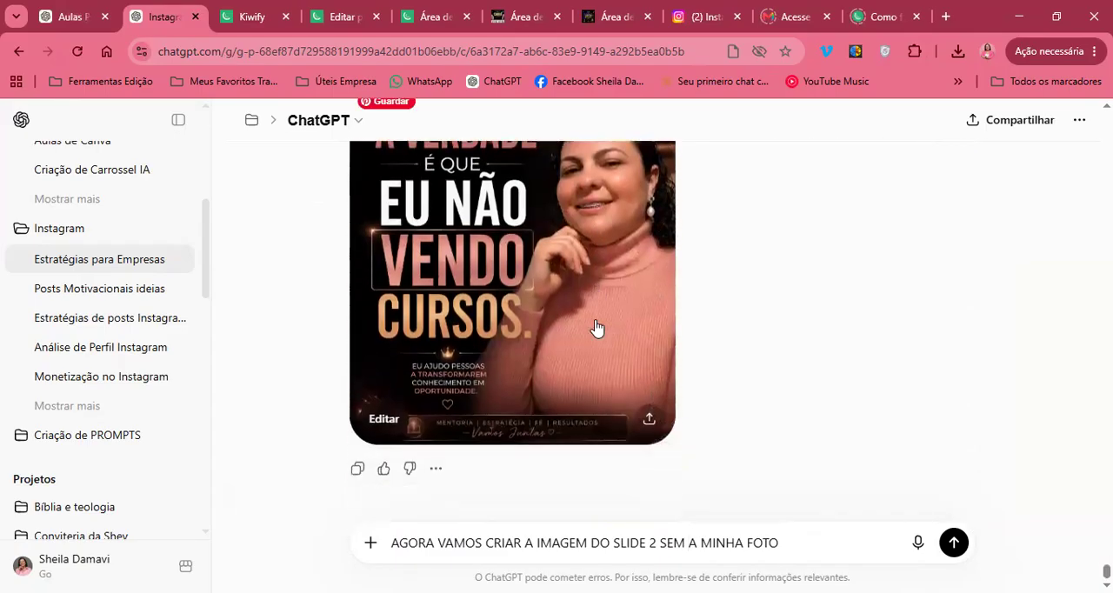
scroll(597, 325, up, 5)
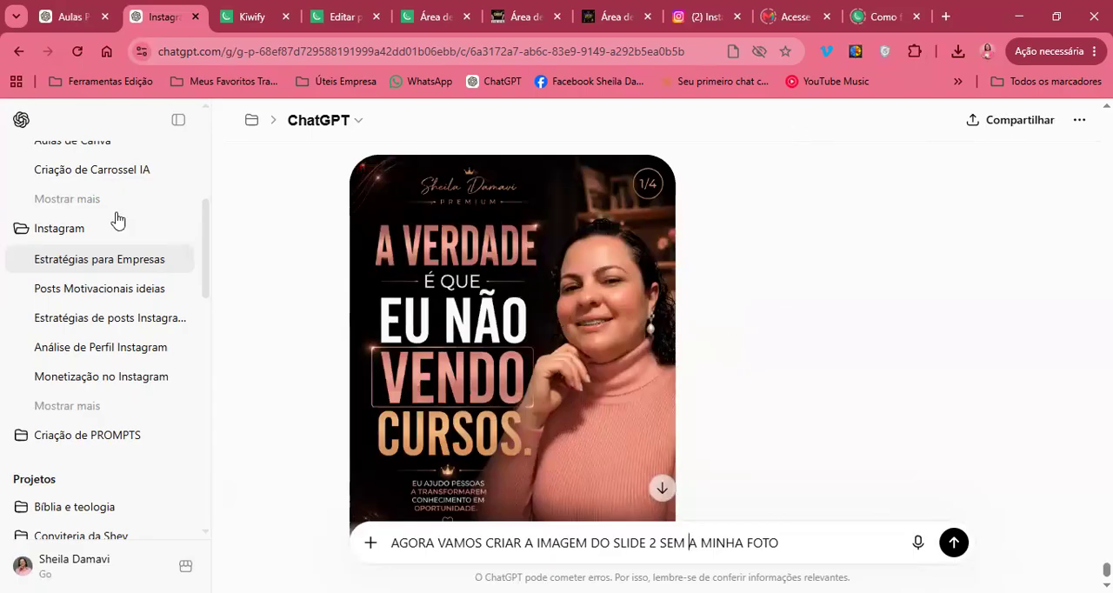
Start a new chat in the Instagram project and head its message with "POST APRESENTAÇÃO", followed by a blank line
click(90, 229)
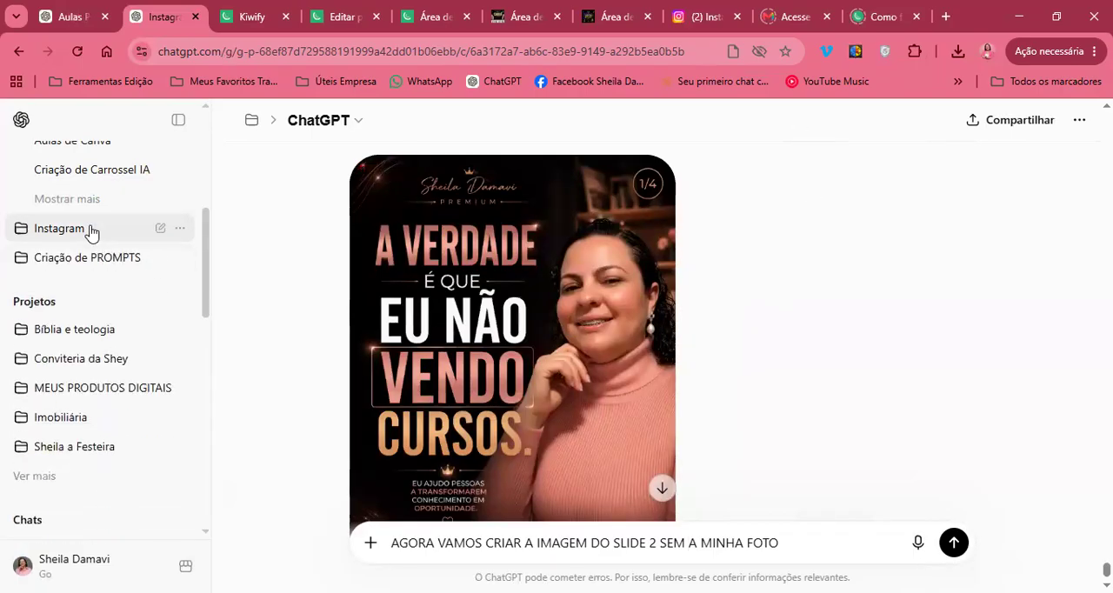
click(91, 229)
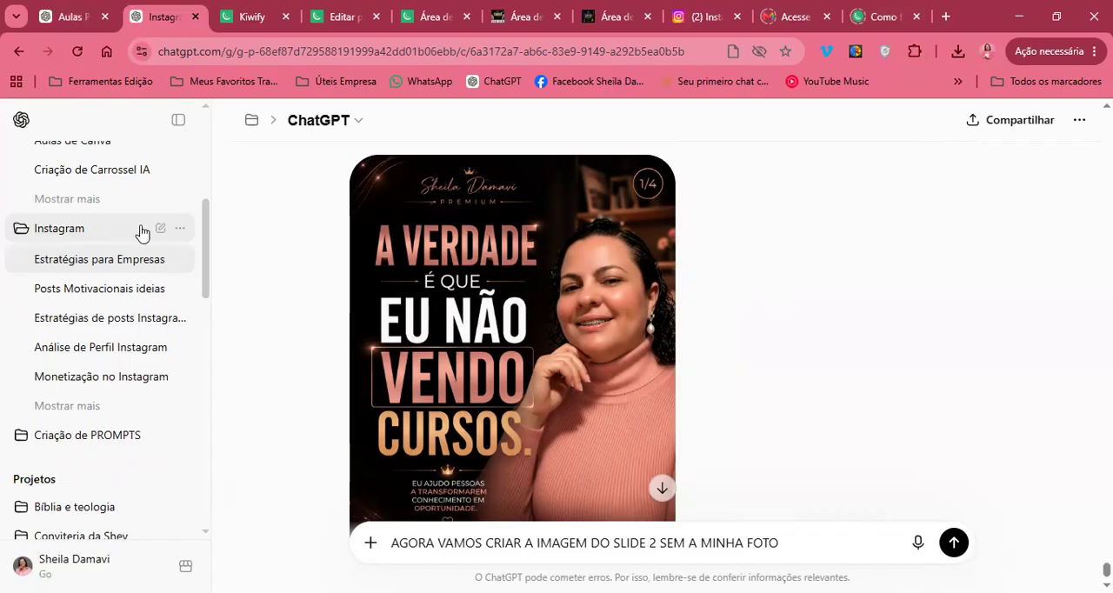
click(157, 231)
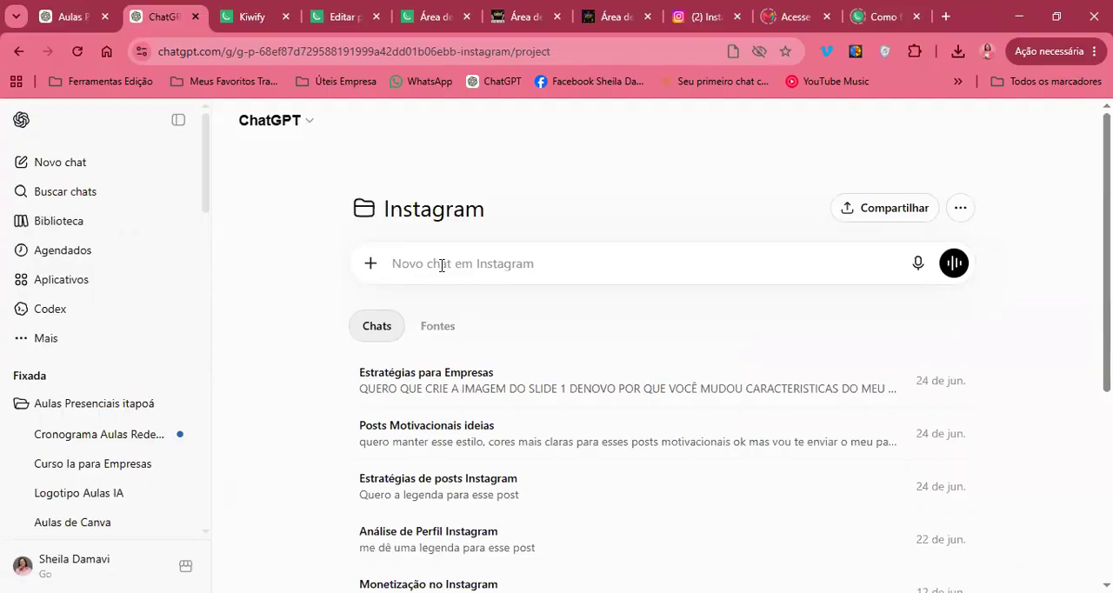
text(VAMOS)
key(BackSpace)
key(BackSpace)
key(BackSpace)
key(BackSpace)
key(BackSpace)
text(POST )
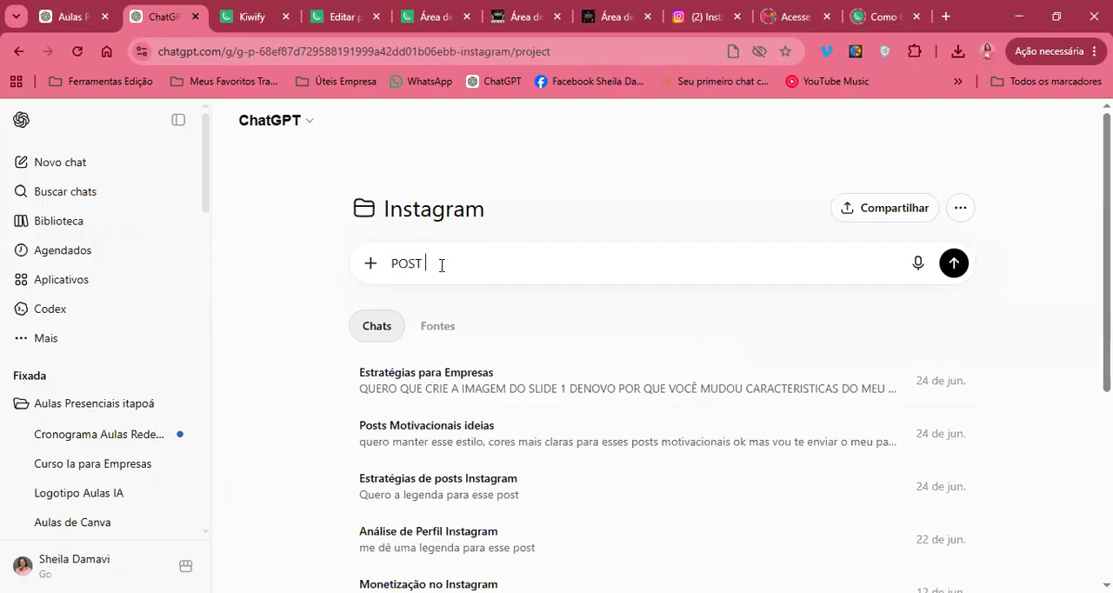
text(APRESENTAÇÃO)
key(shift+Return)
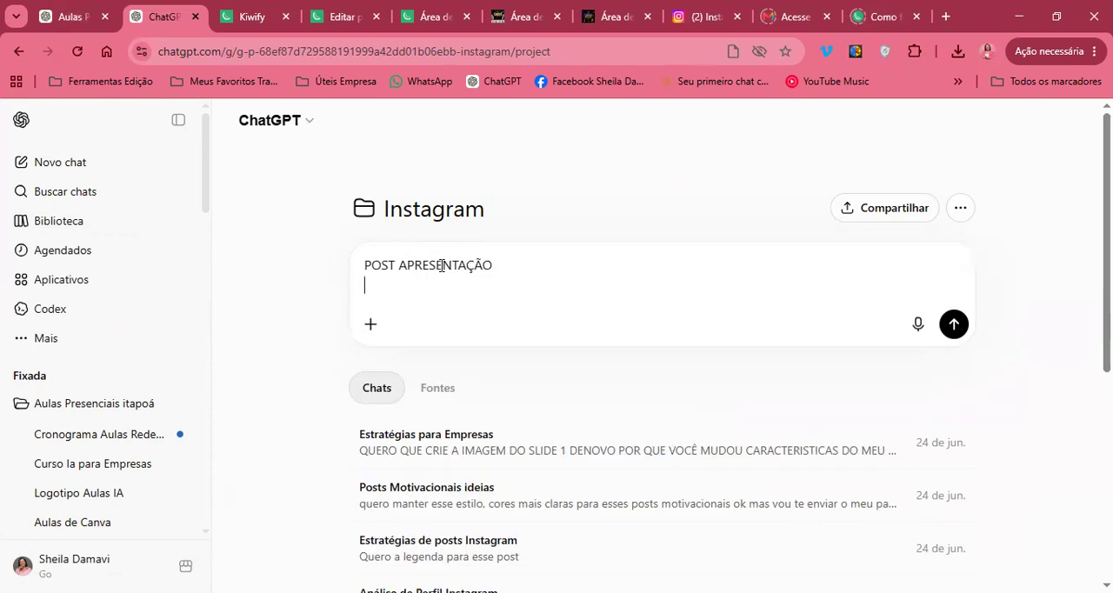
key(shift+Return)
Add "VAMOS SEGUIR A CRIAÇÃO DOS MEUS POSTS DE APRESENTAÇÃO" to the new chat's message
text(V)
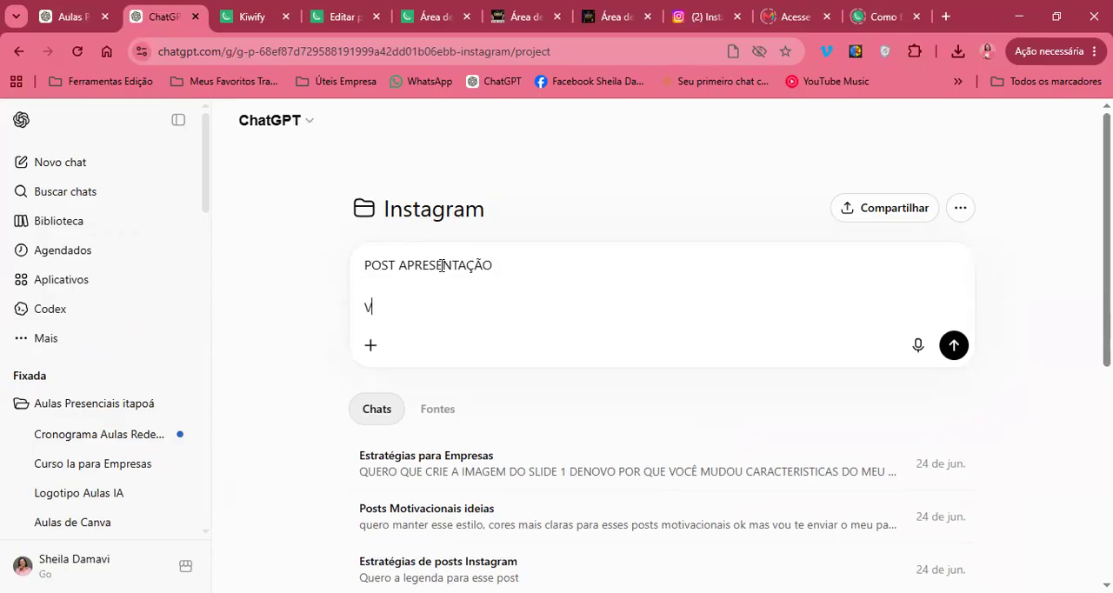
text(AMOS SEGUIR )
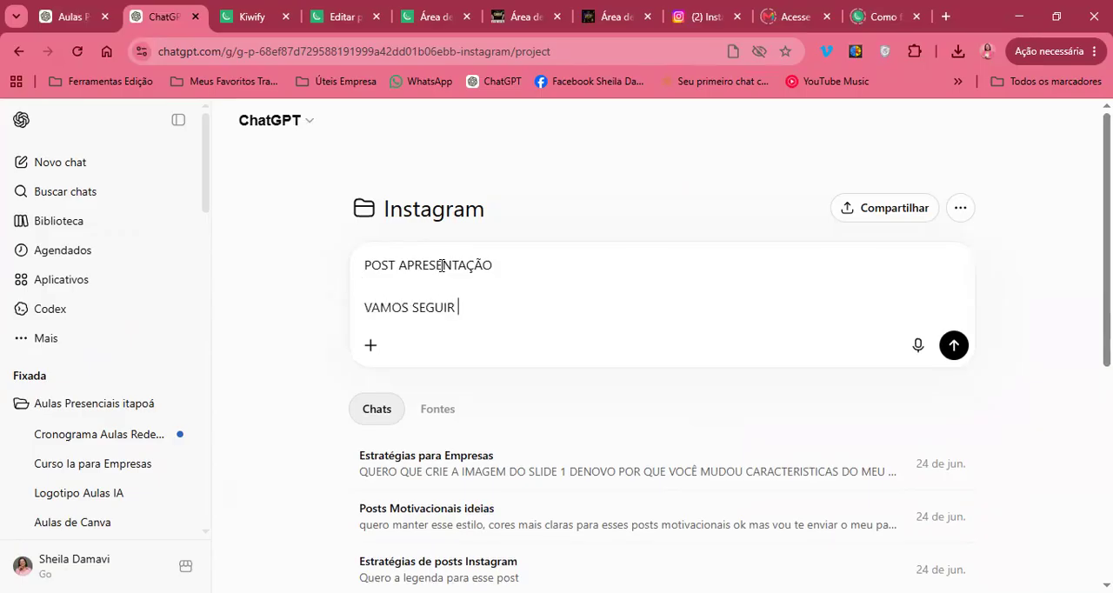
text(A CRIAÇÃO DOS )
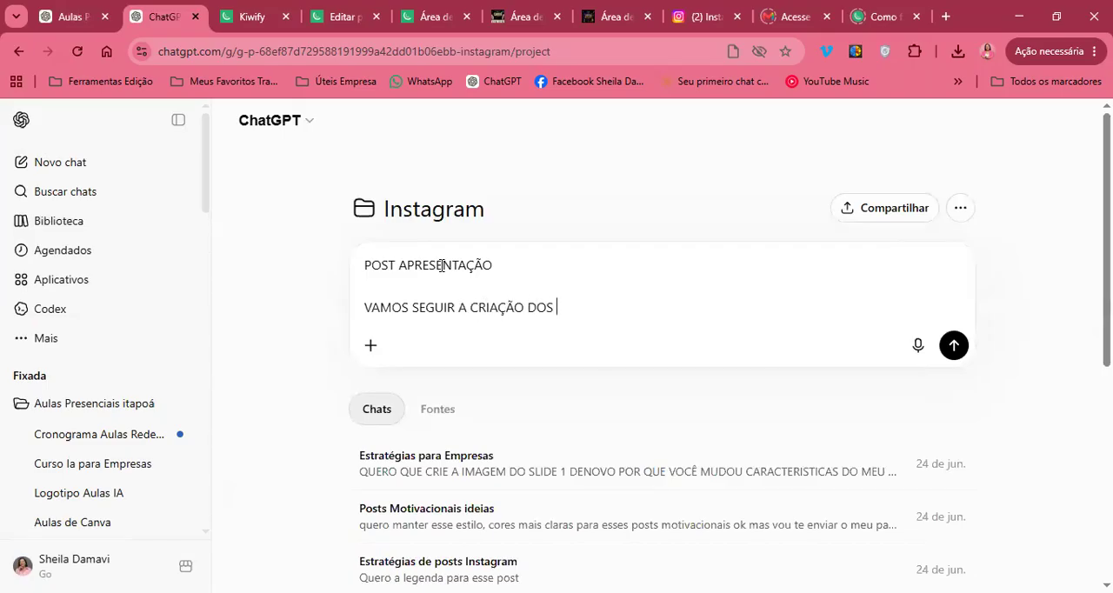
text(MEUS POSTS DE APRESENTAÇÃO)
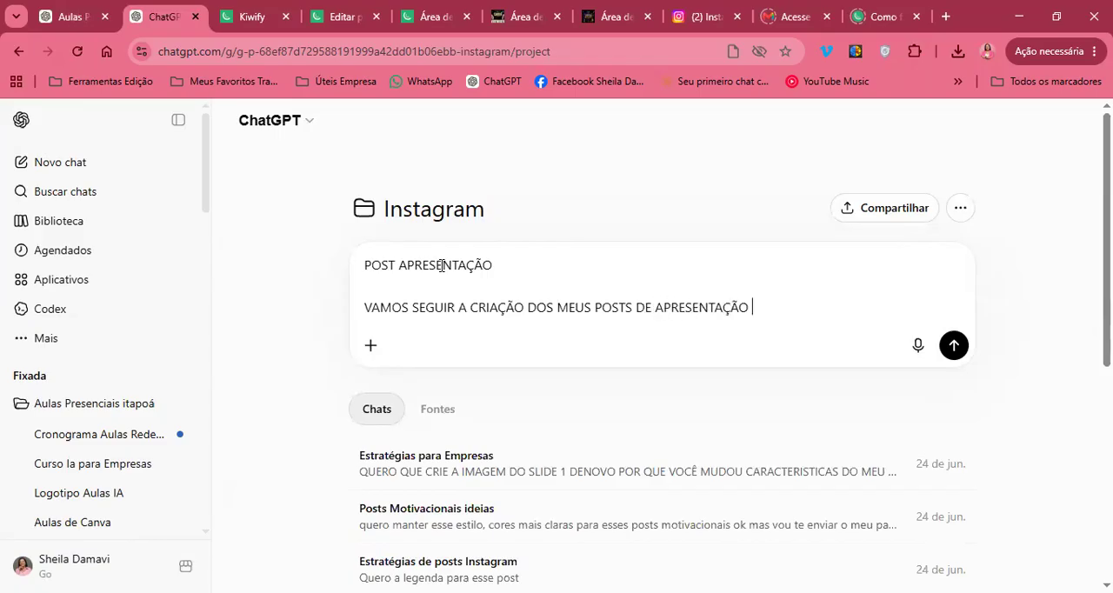
text( VOU ENVIAR UM )
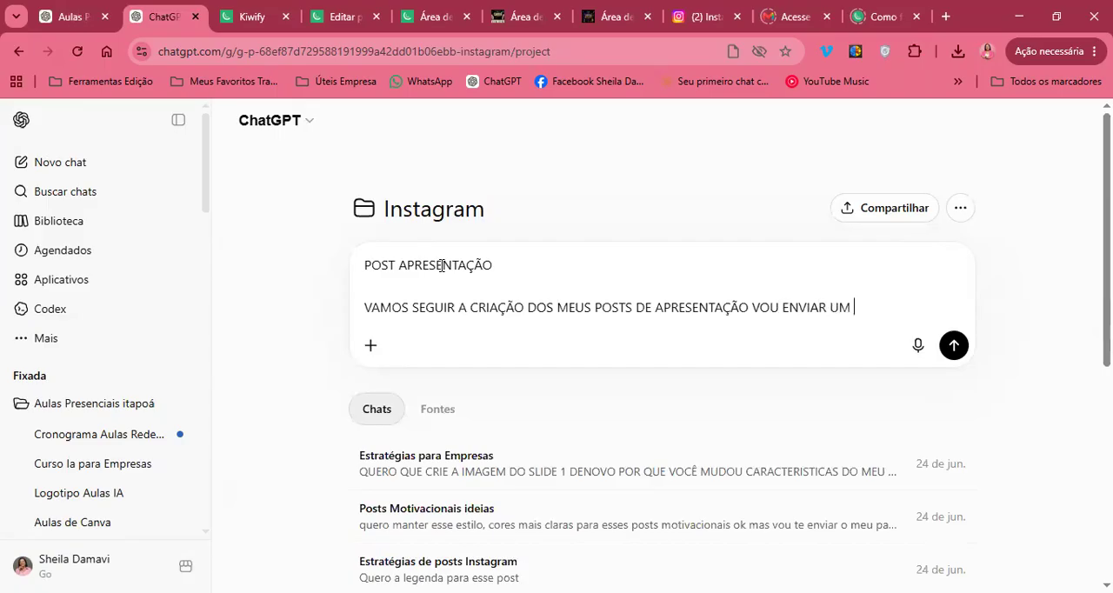
text(ARQUIVO DE TEXTO PRONTO )
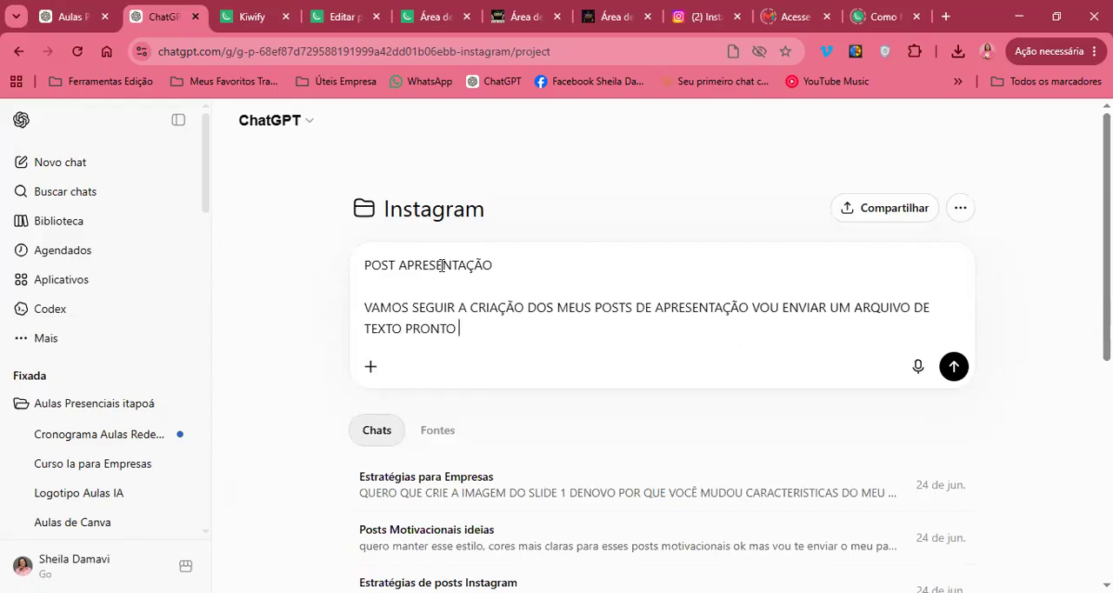
text(PARA VOCÊ COMEÇAR A )
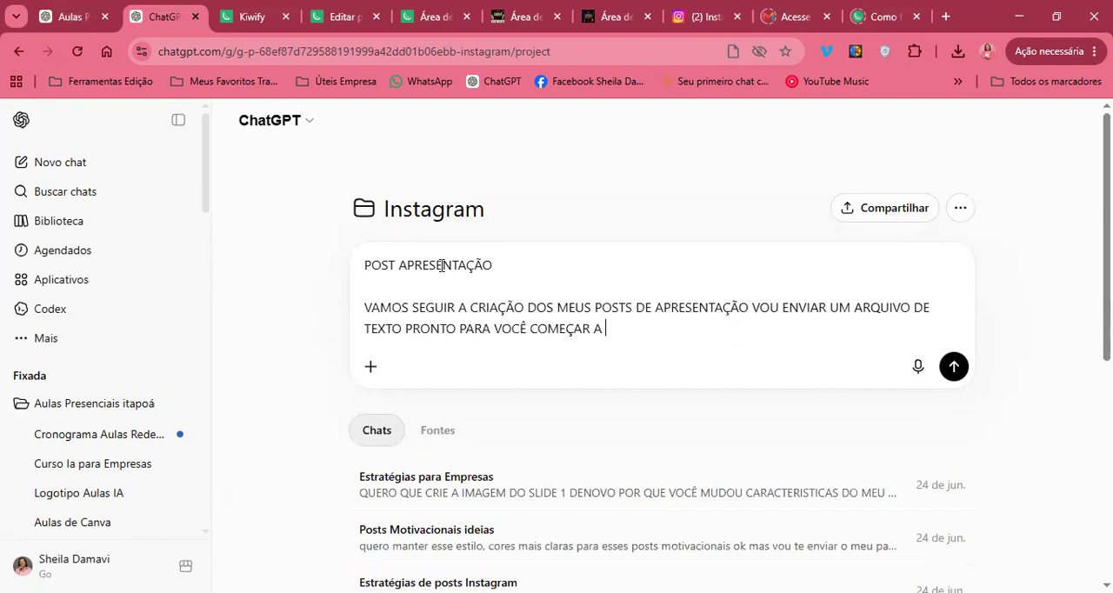
text(CRIAR MEUS POSTS OK.)
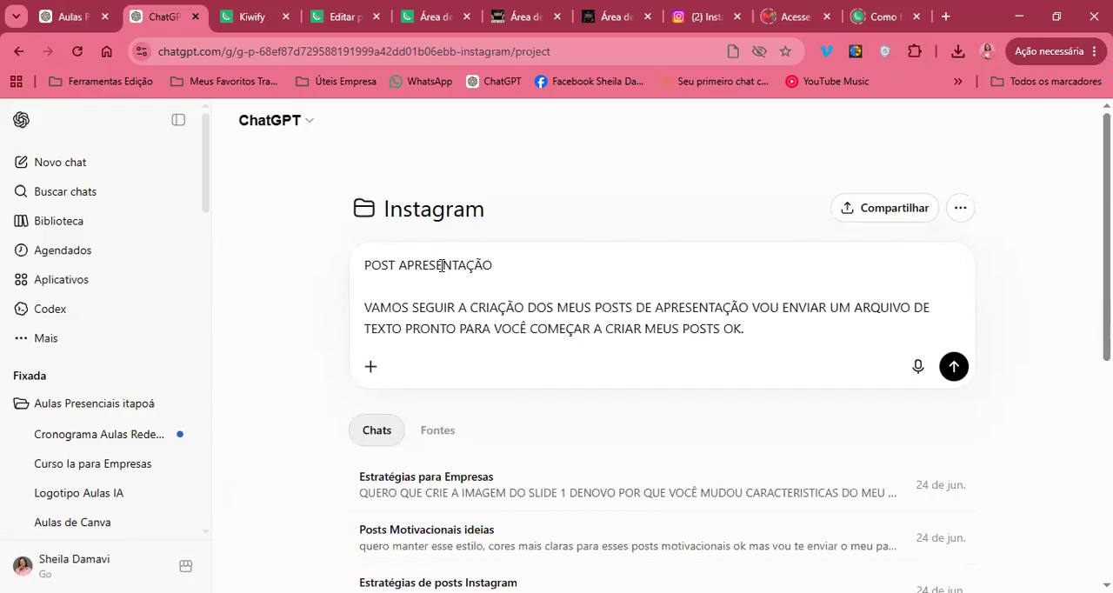
Finish the message with "VOU ENVIAR UM ARQUIVO DE TEXTO PRONTO PARA VOCÊ COMEÇAR A CRIAR MEUS POSTS OK." and send it
key(Return)
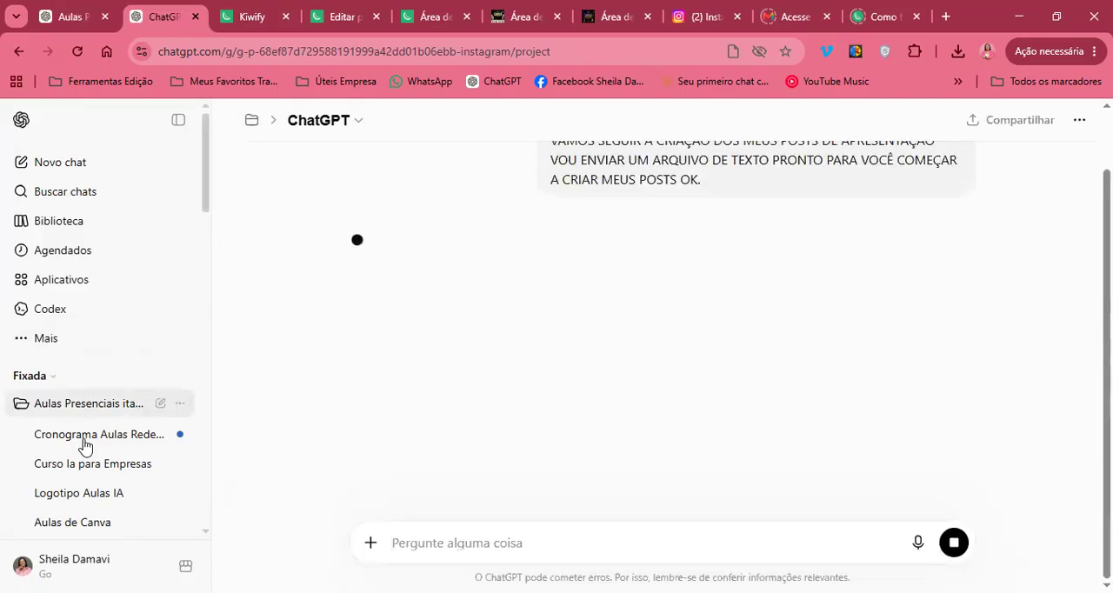
Reopen the "Estratégias para Empresas" chat in the Instagram project
scroll(87, 447, down, 2)
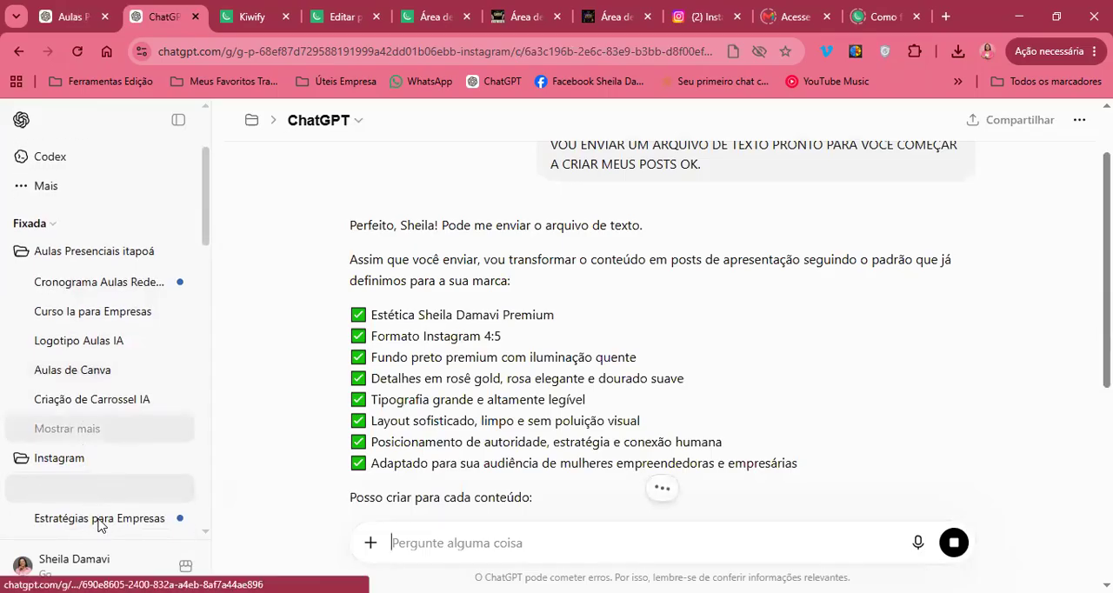
click(98, 519)
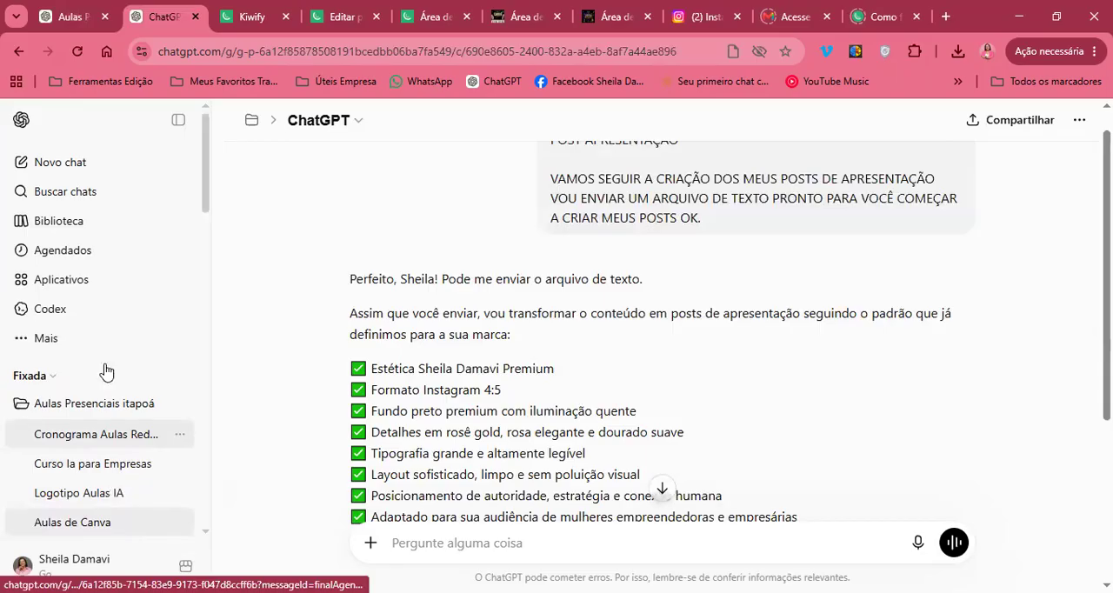
scroll(100, 395, down, 3)
click(100, 396)
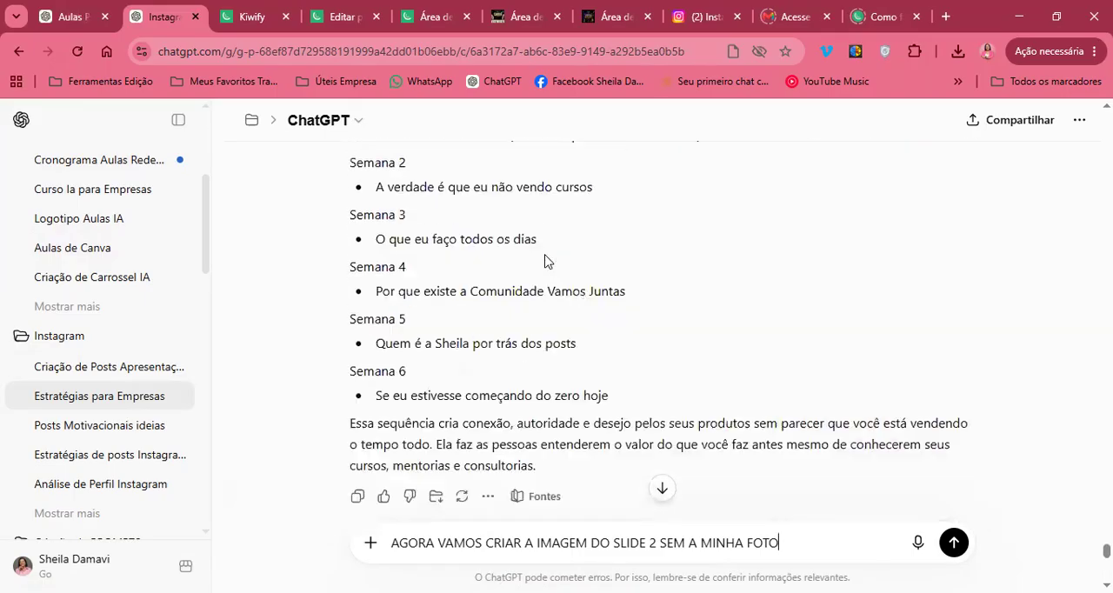
Find the message that requested the POST 1 carousel, expand it, and review its full text through the 3:4 proportion instruction
scroll(544, 261, up, 10)
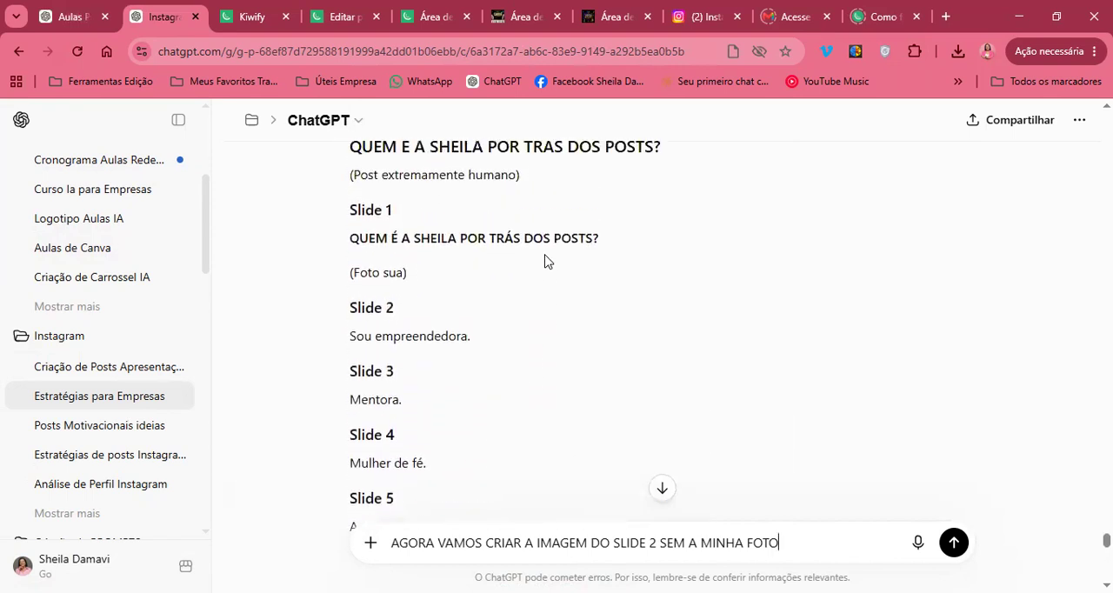
scroll(544, 261, down, 20)
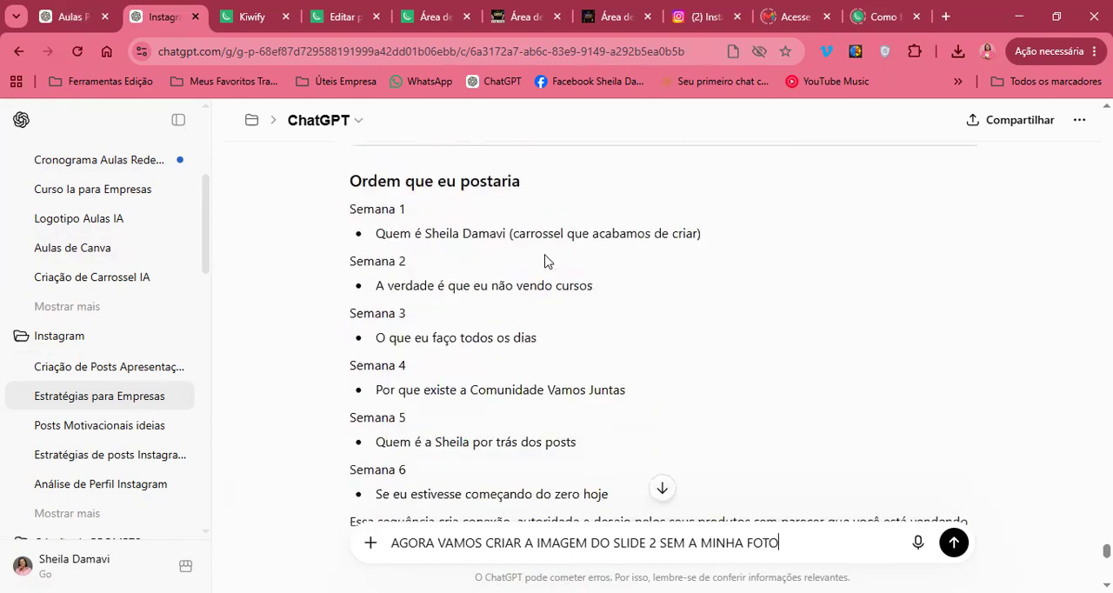
scroll(544, 261, up, 1)
scroll(544, 260, up, 10)
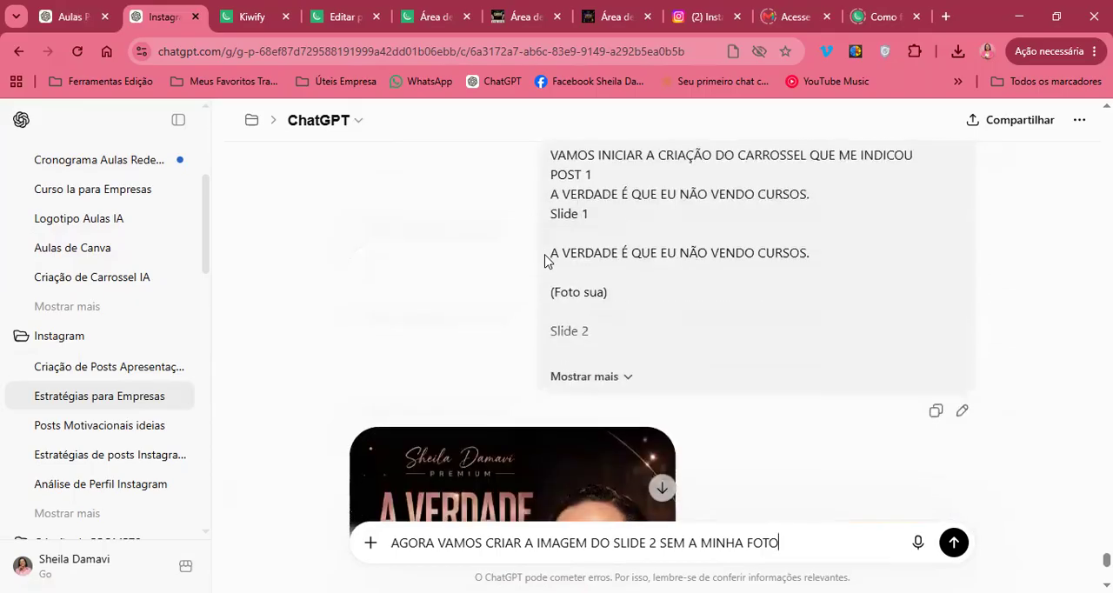
click(629, 376)
scroll(728, 297, up, 1)
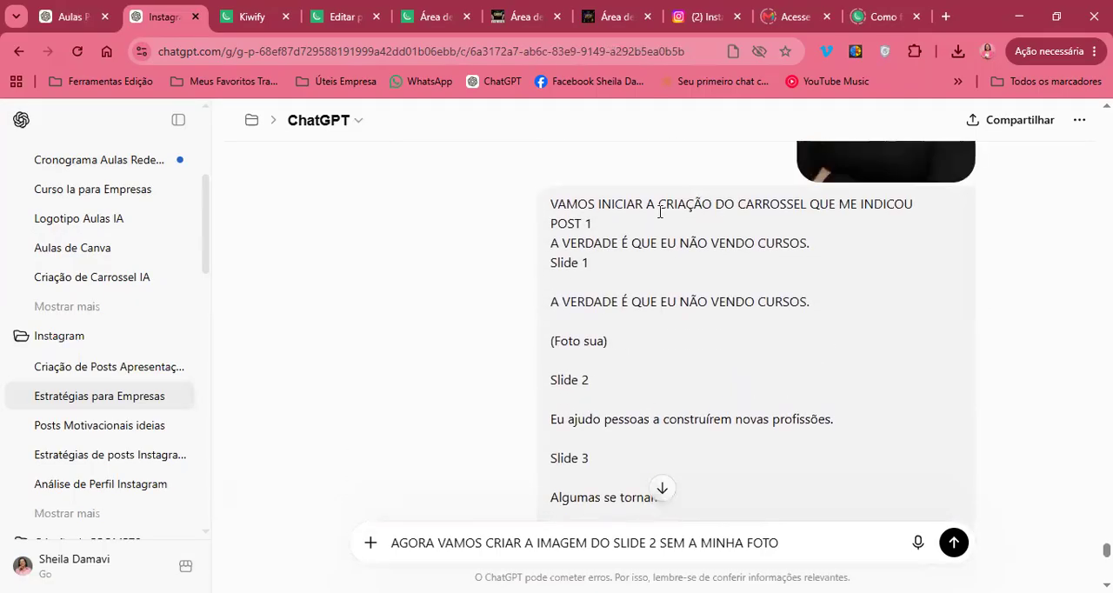
drag(640, 283, 553, 215)
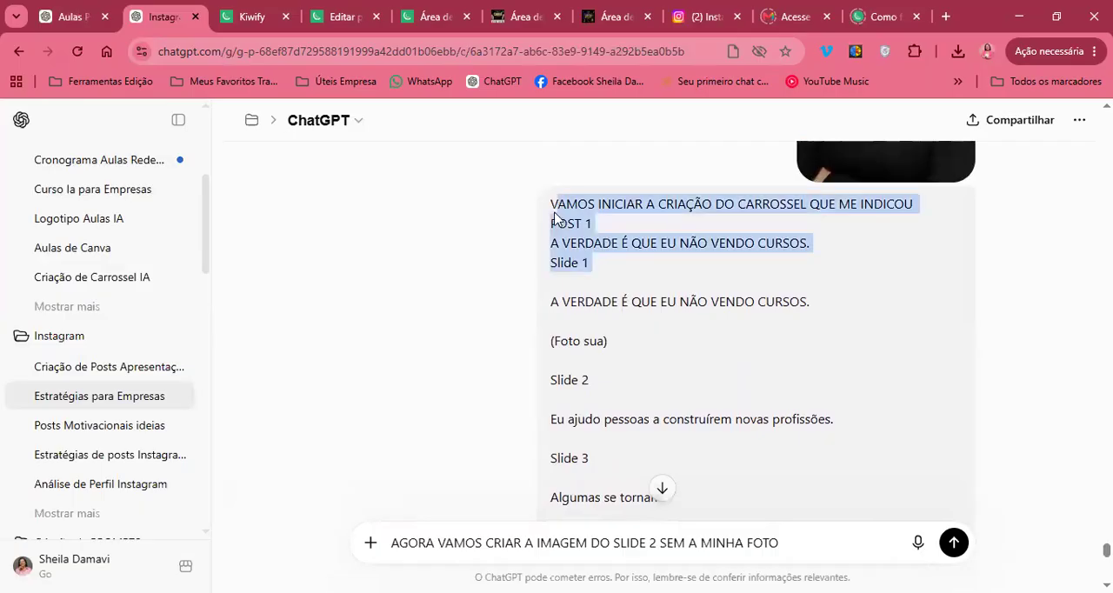
click(598, 246)
scroll(598, 246, down, 1)
scroll(598, 246, down, 4)
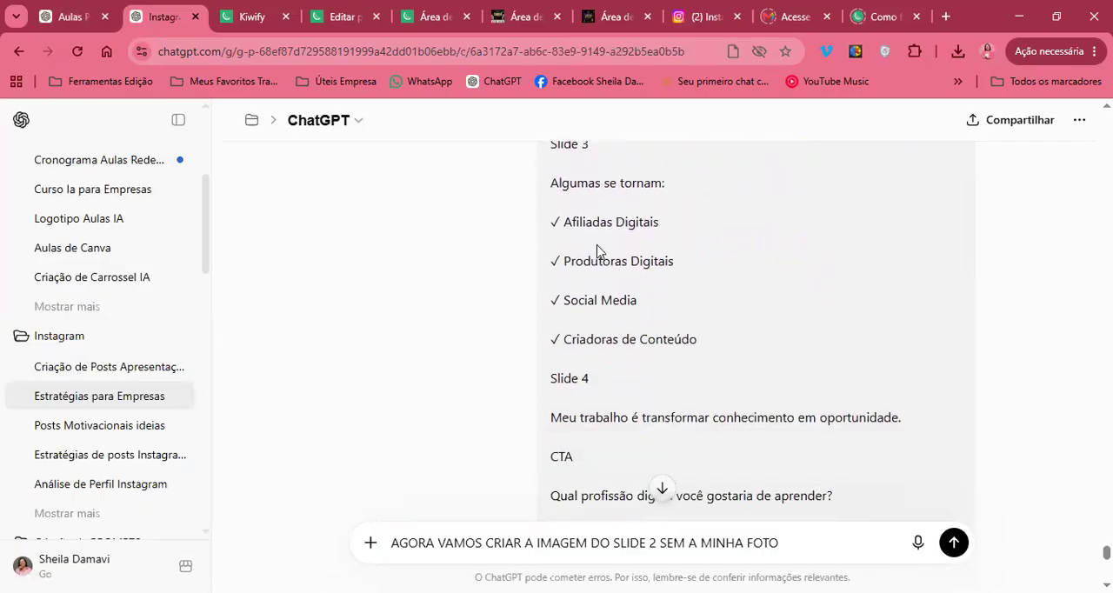
scroll(597, 251, down, 10)
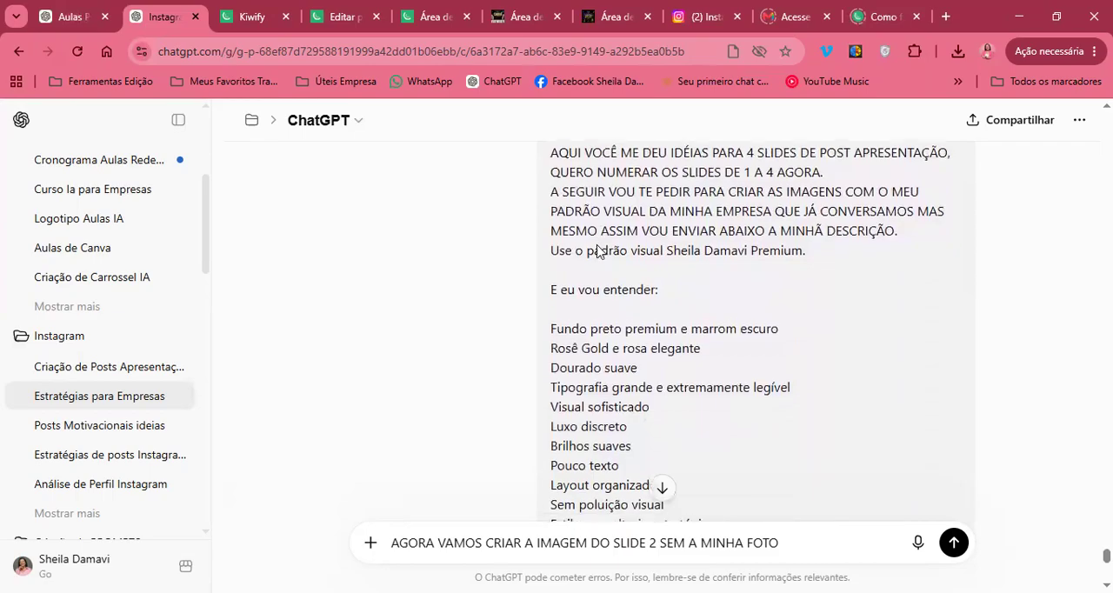
scroll(597, 252, down, 1)
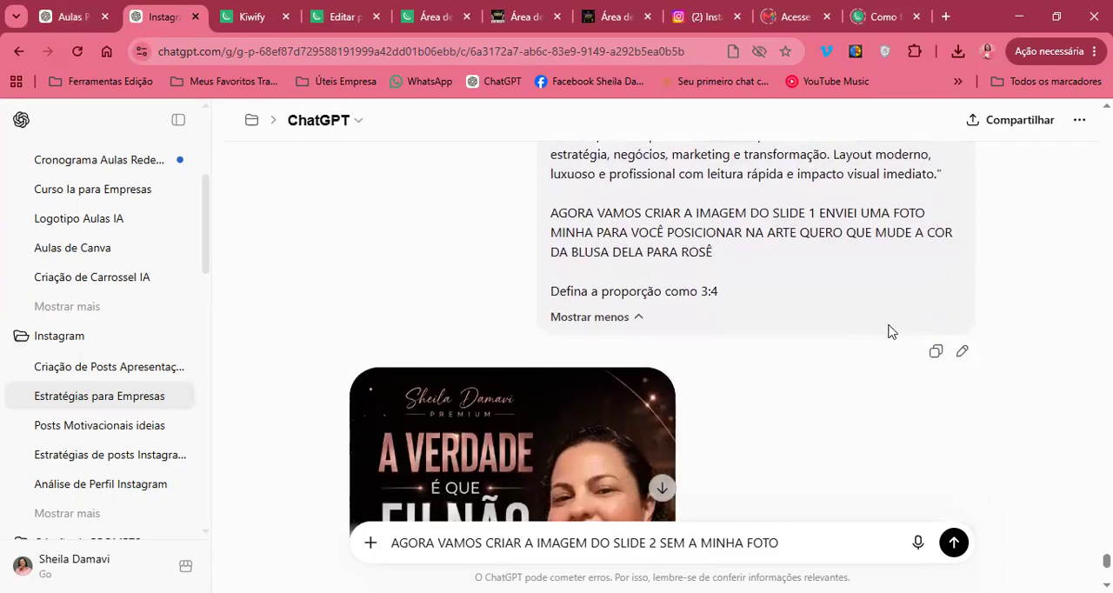
Copy the full POST 1 carousel request and paste it into the message of the Instagram project's "Criação de Posts" presentation chat
click(933, 353)
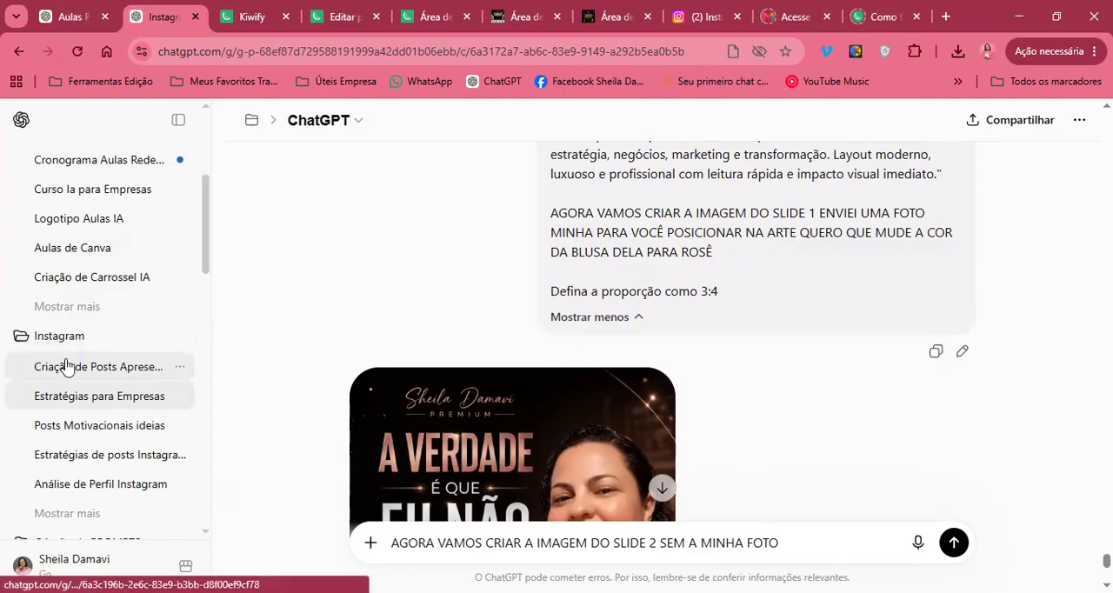
click(92, 366)
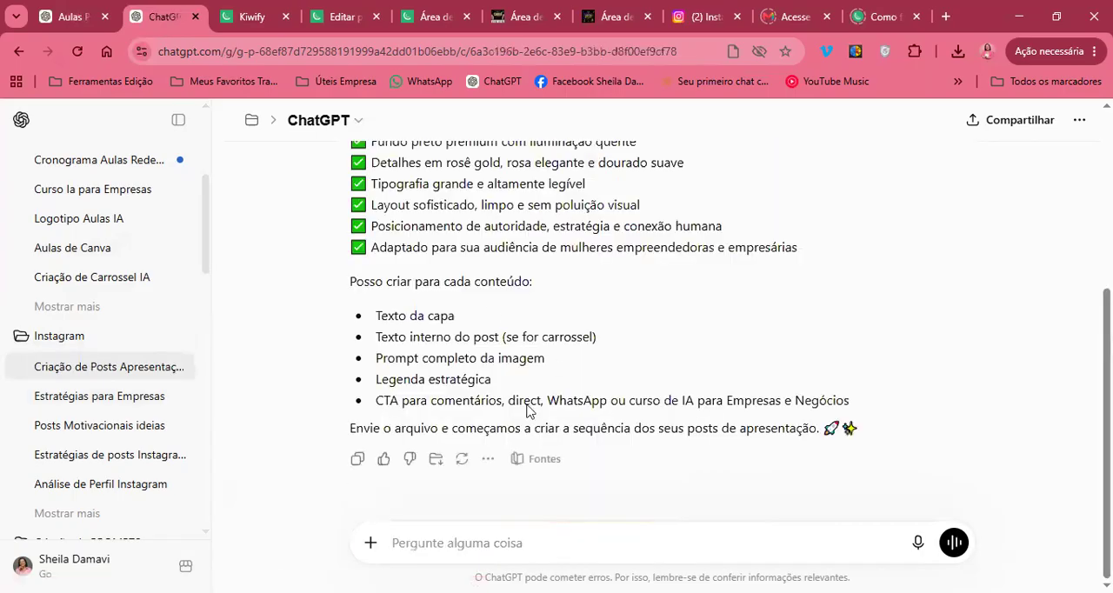
key(ctrl+v)
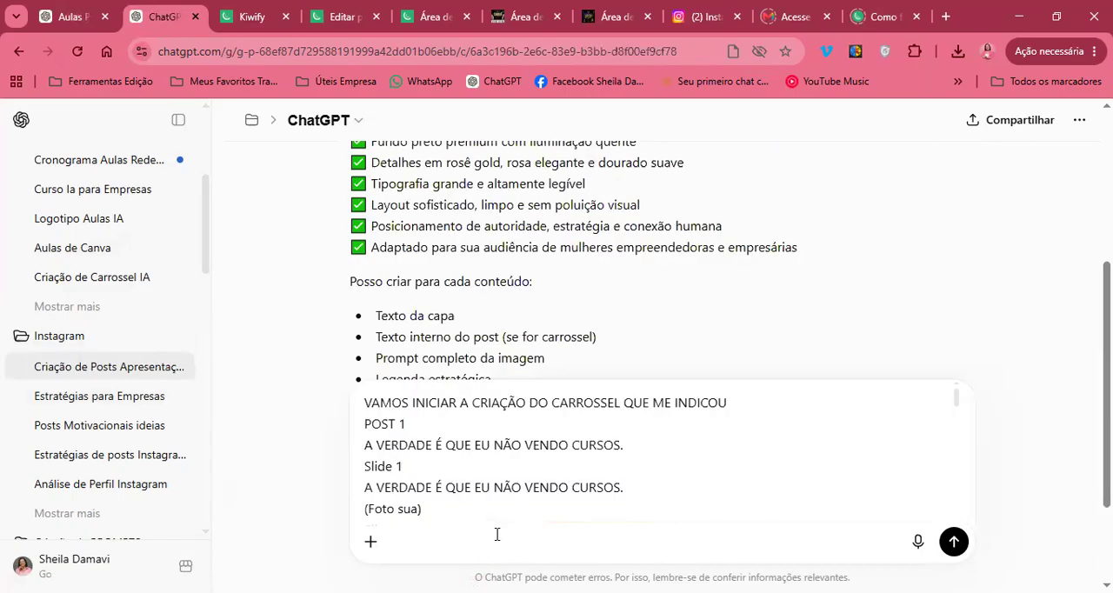
scroll(493, 474, down, 10)
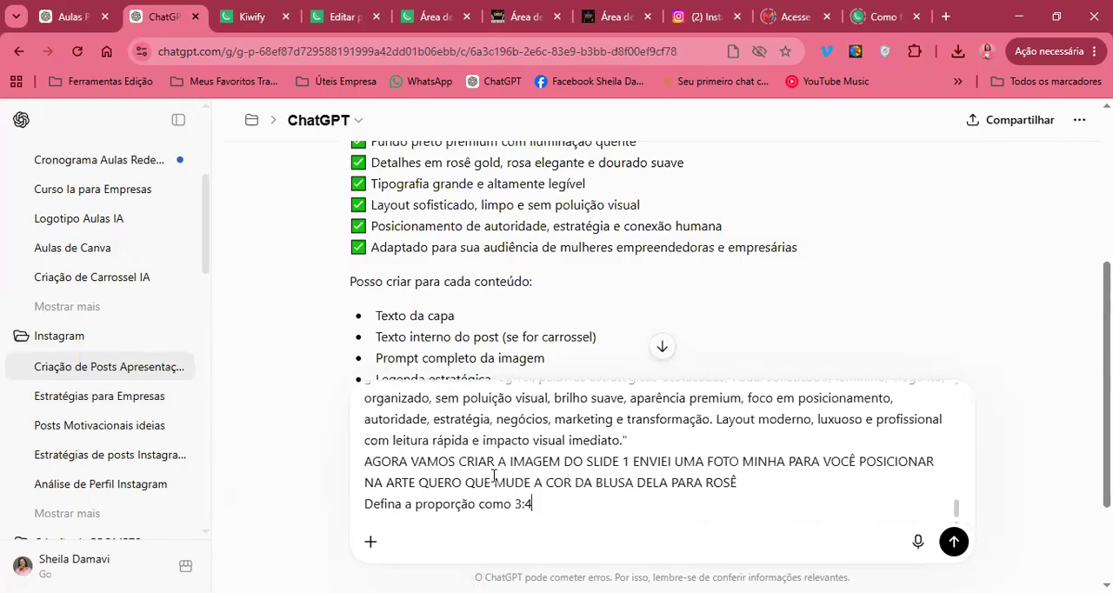
Attach the photo IMG_8743 from the AS MELHORES folder to the message
click(378, 540)
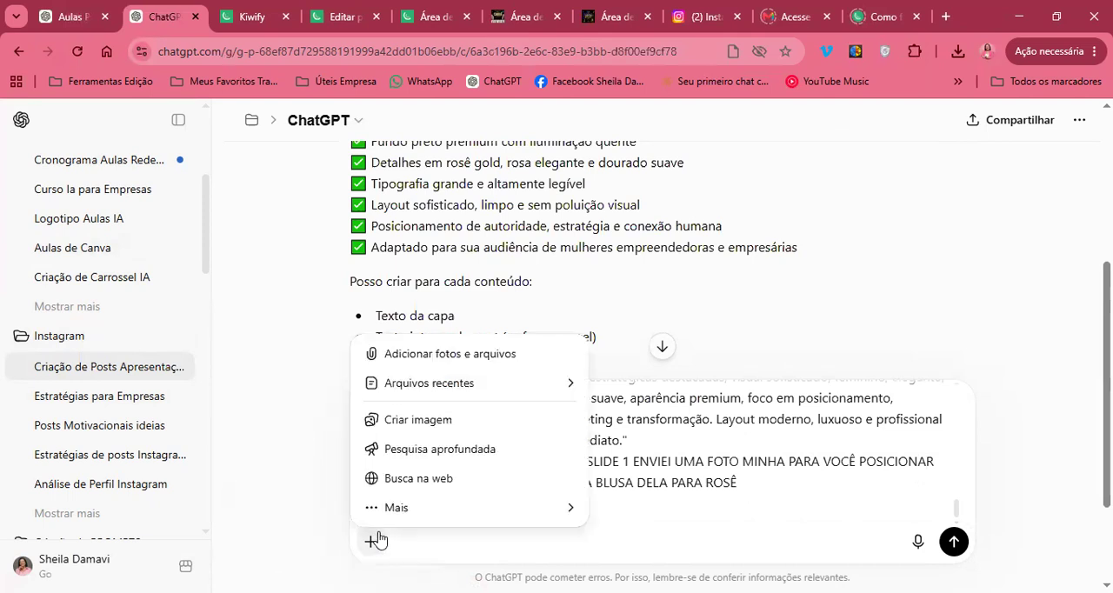
click(442, 351)
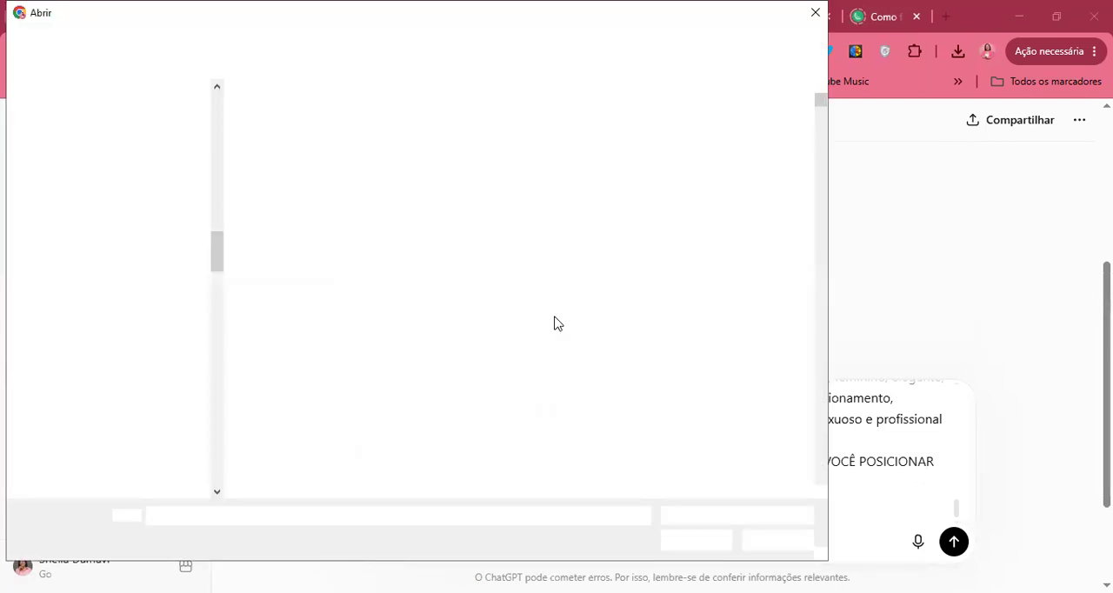
scroll(509, 333, down, 10)
scroll(509, 334, down, 15)
scroll(509, 335, down, 15)
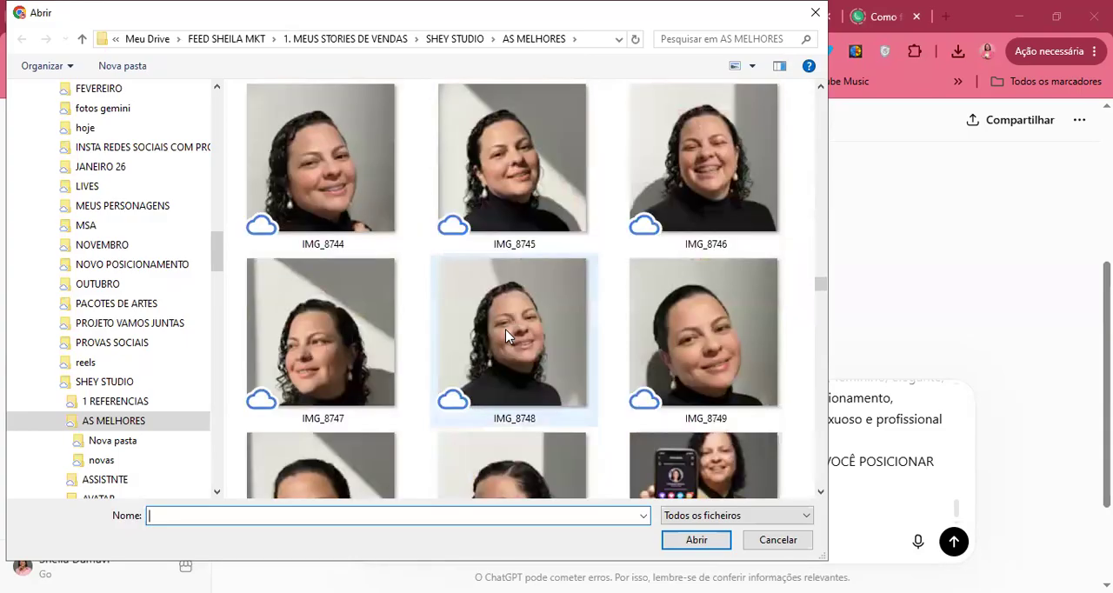
scroll(508, 334, up, 2)
click(777, 198)
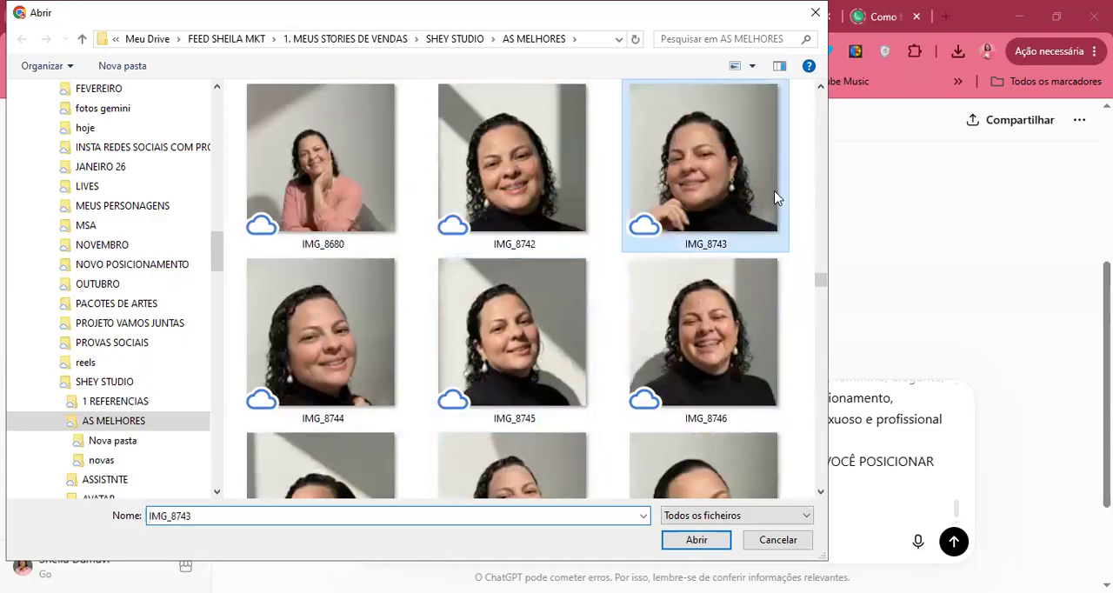
double_click(776, 198)
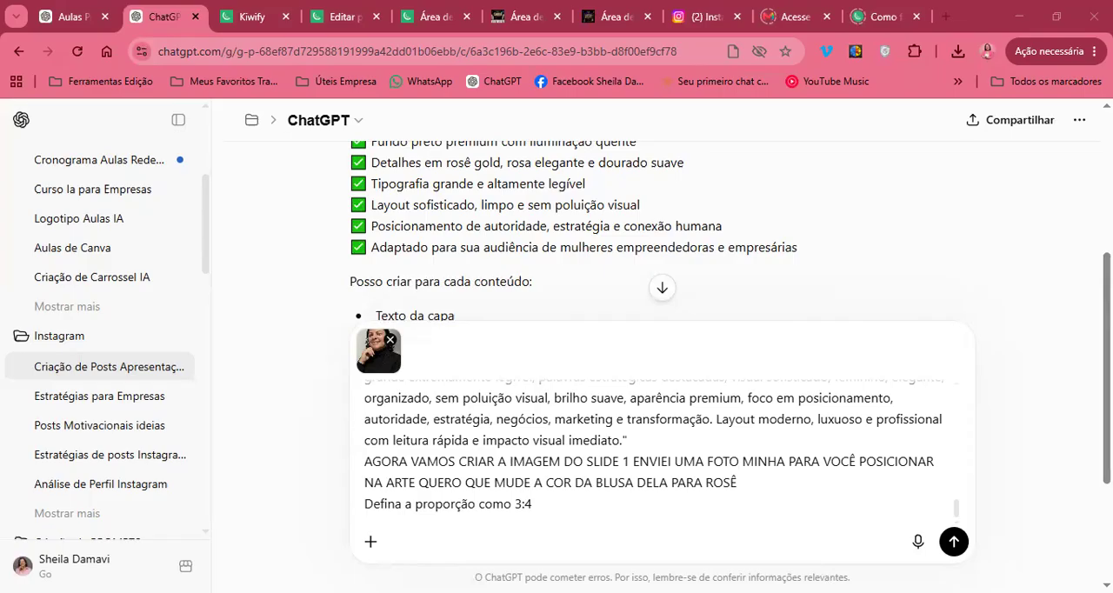
Add "Utilize a foto enviada como referência fiel do rosto. SEM MODIFICAR NADA NO ROSTO" before the proportion line and send the request
click(794, 485)
key(shift+Return)
key(ctrl+v)
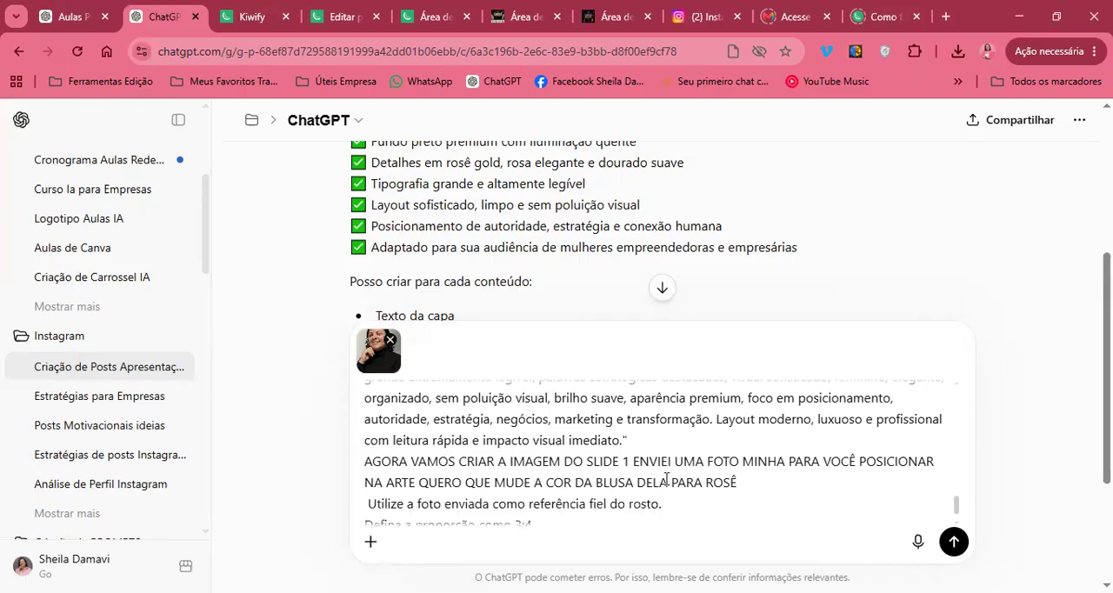
scroll(667, 479, down, 1)
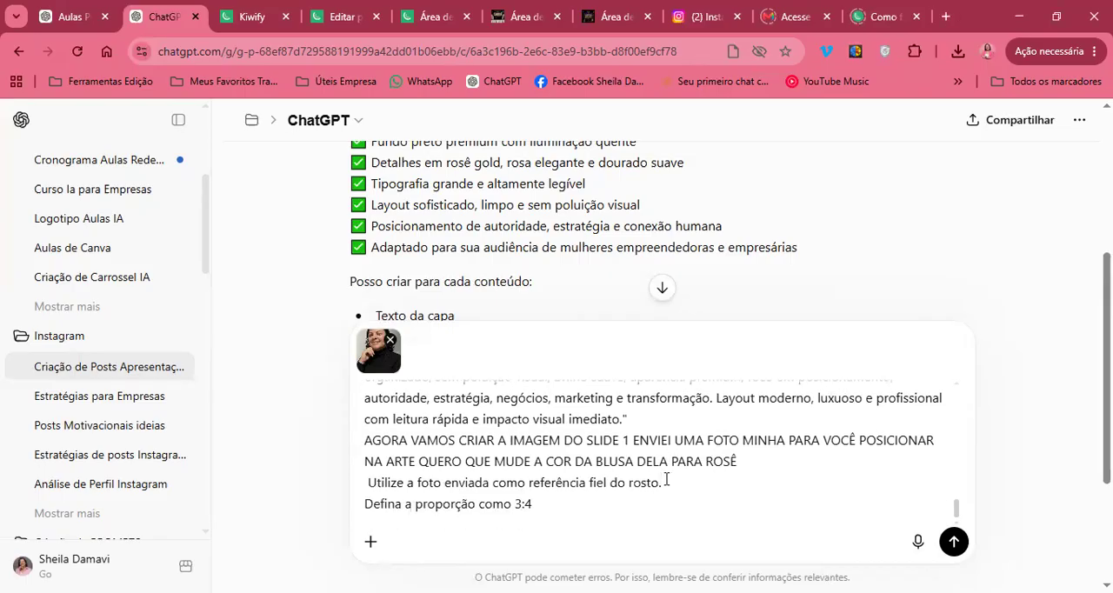
scroll(667, 479, down, 1)
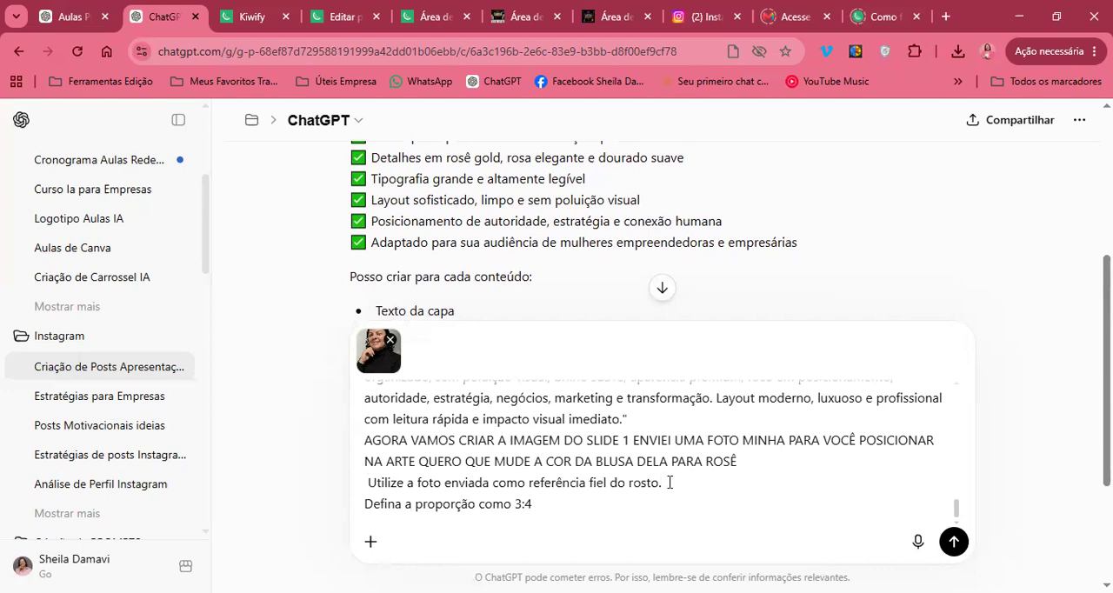
text(SEM MODIFICAR NADA NO ROSTO)
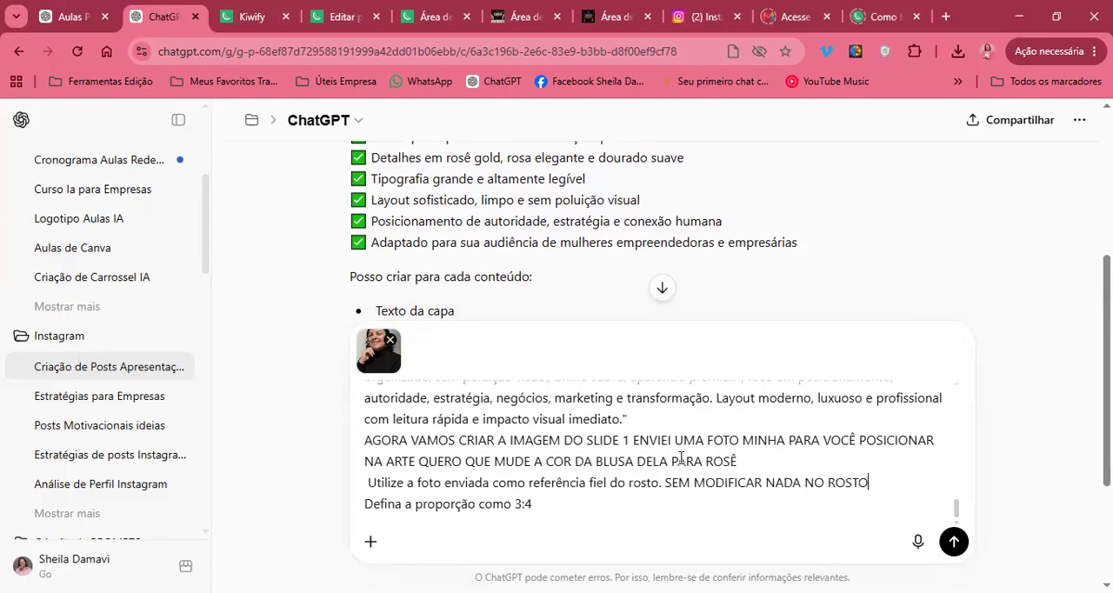
key(Return)
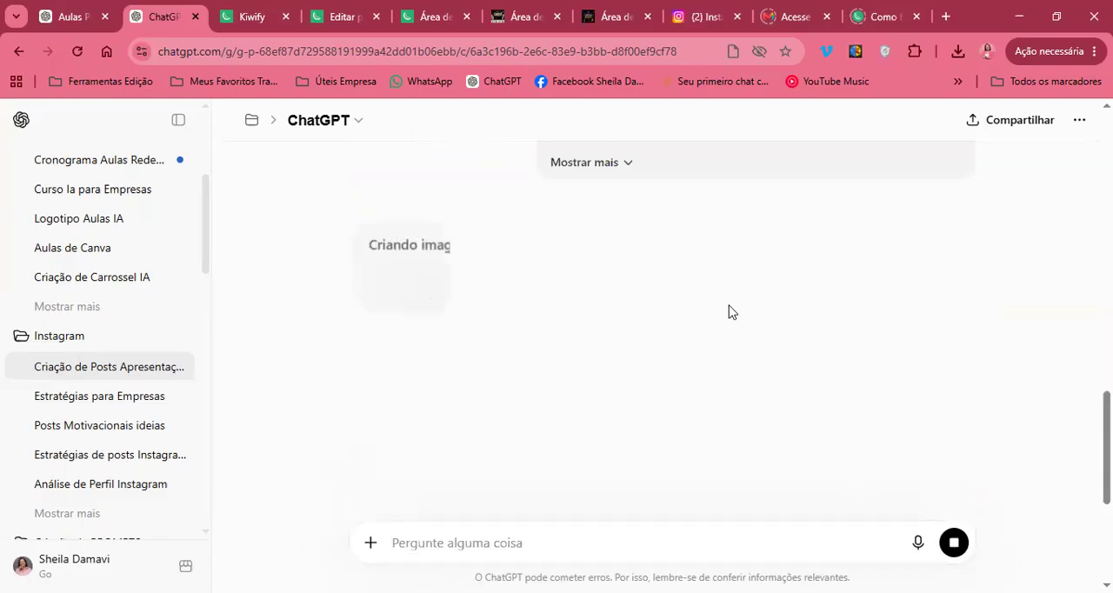
Expand the sent request and highlight its line "Defina a proporção como 3:4"
click(629, 164)
scroll(660, 339, down, 10)
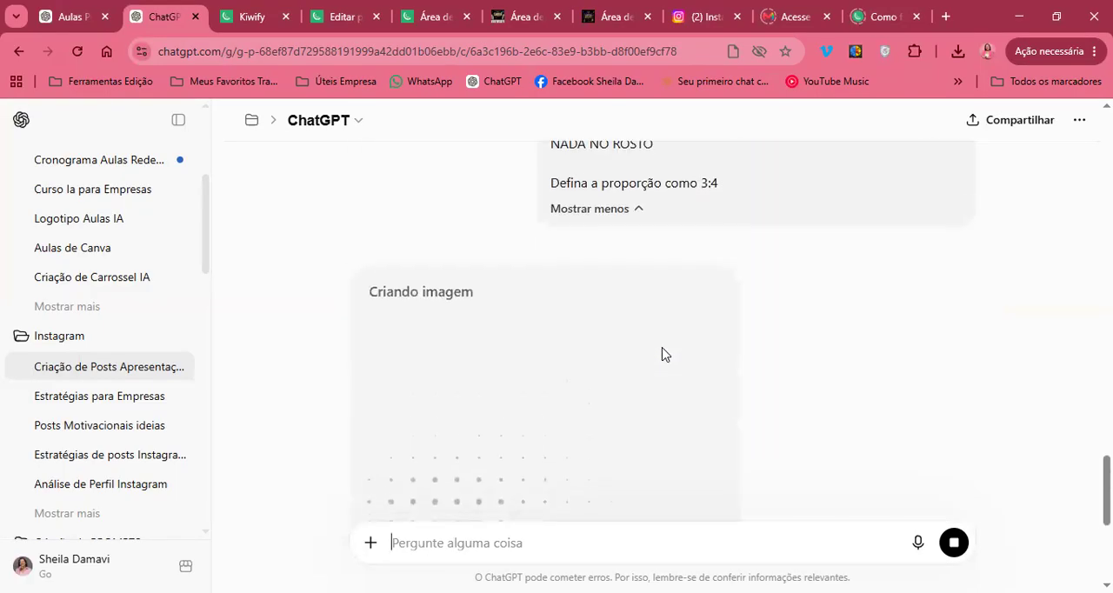
drag(552, 193, 728, 201)
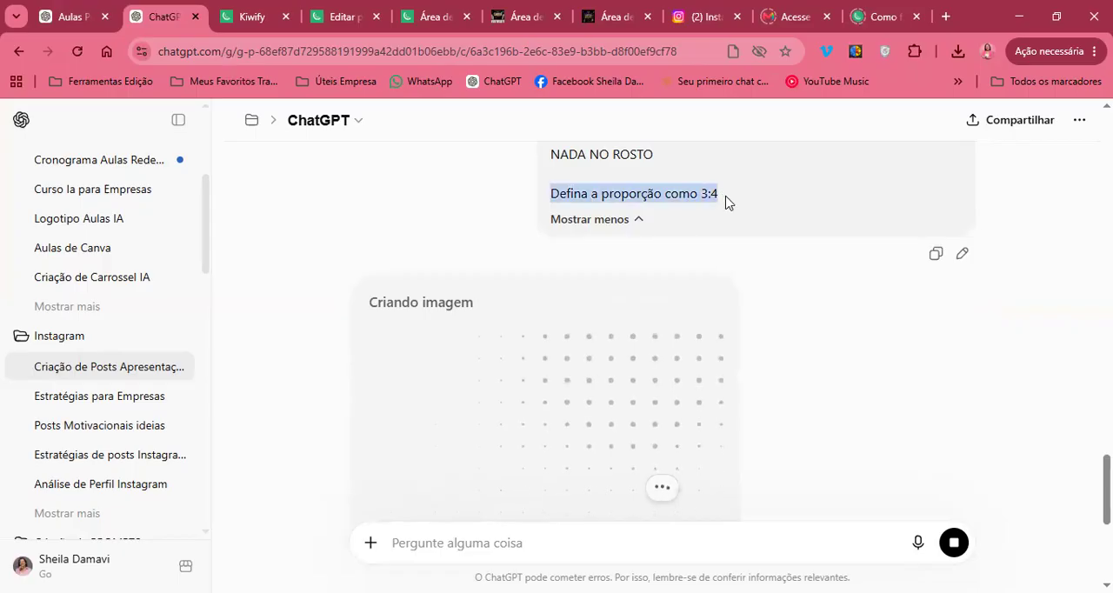
click(727, 202)
drag(722, 198, 554, 211)
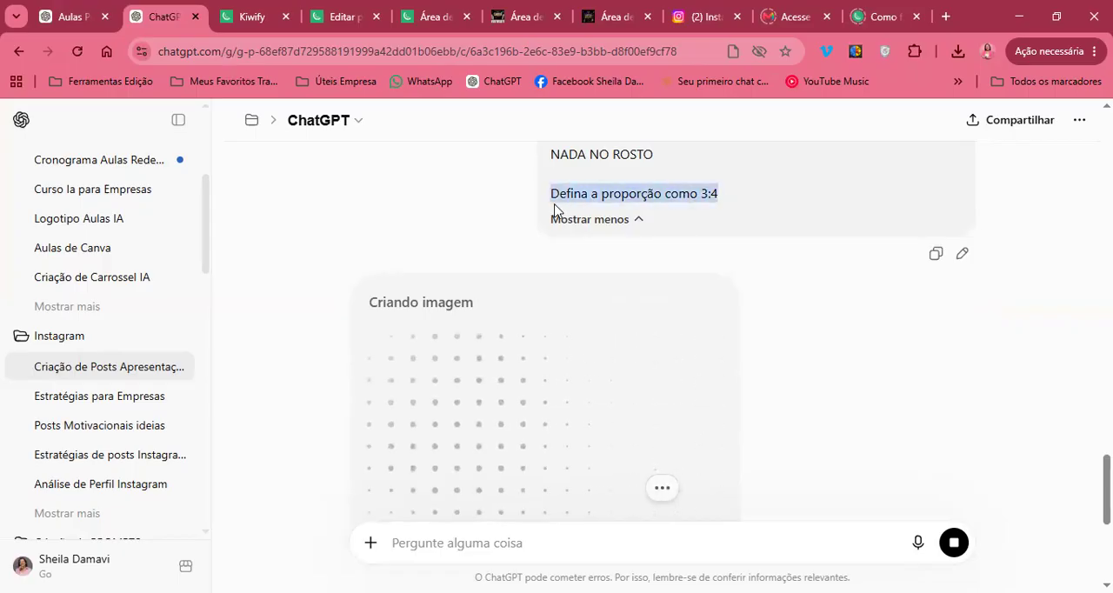
Turn on image creation for the next message and set its aspect ratio to 3:4
click(372, 543)
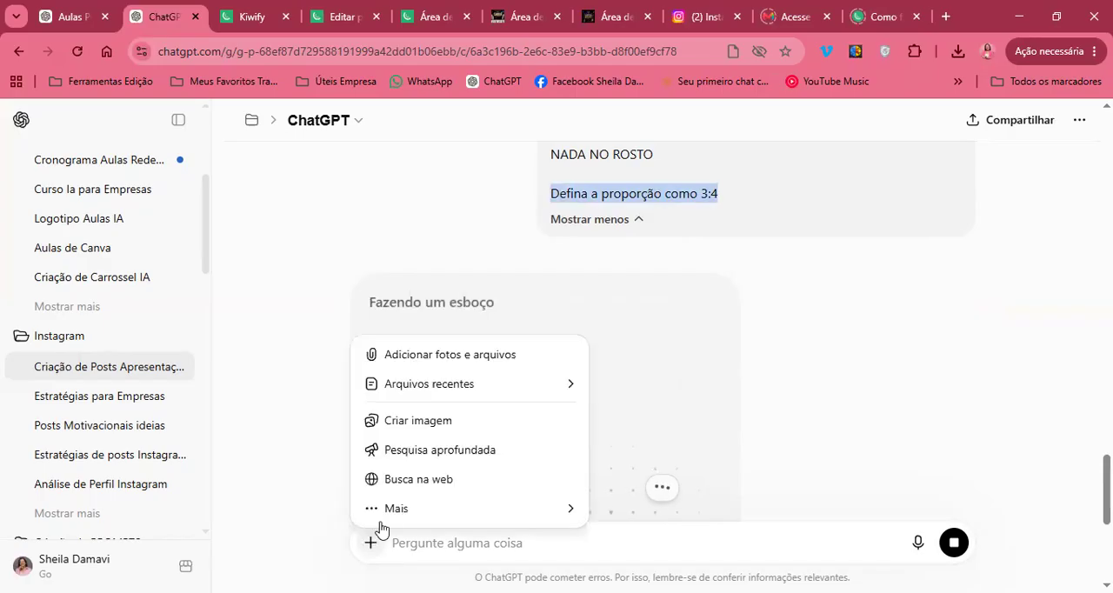
click(458, 421)
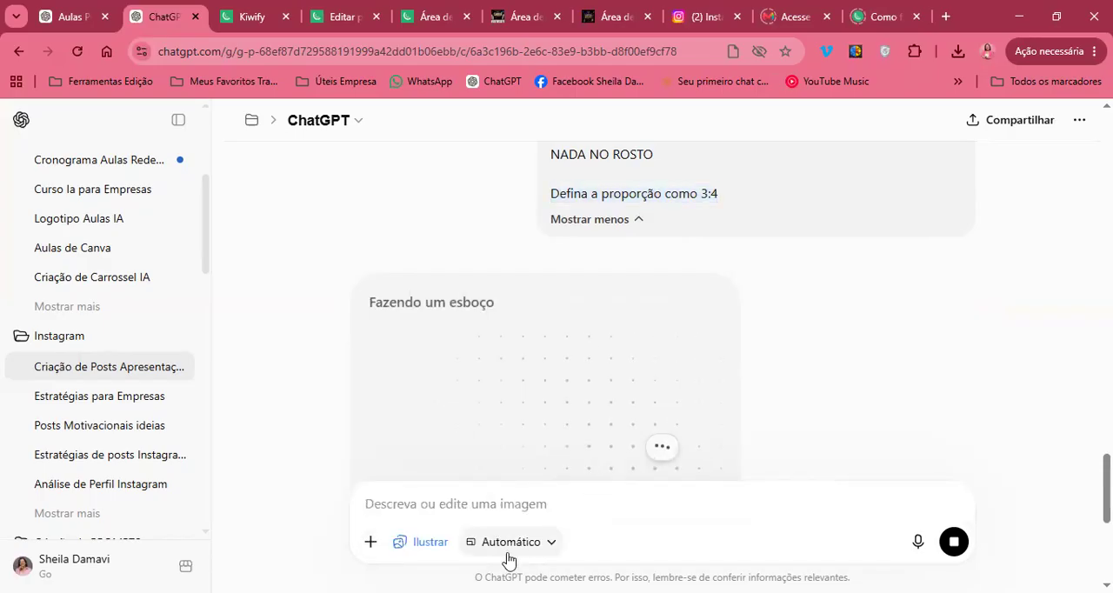
click(509, 560)
click(520, 419)
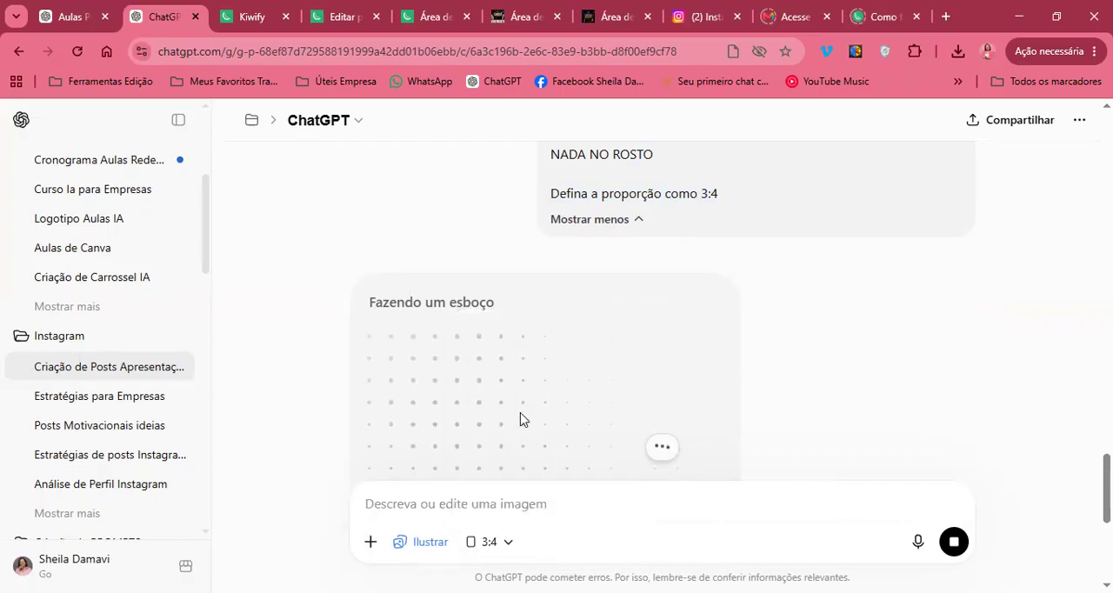
Examine the generated slide 1 image and compare it with the text and visual style instructions of the sent request
scroll(734, 431, down, 2)
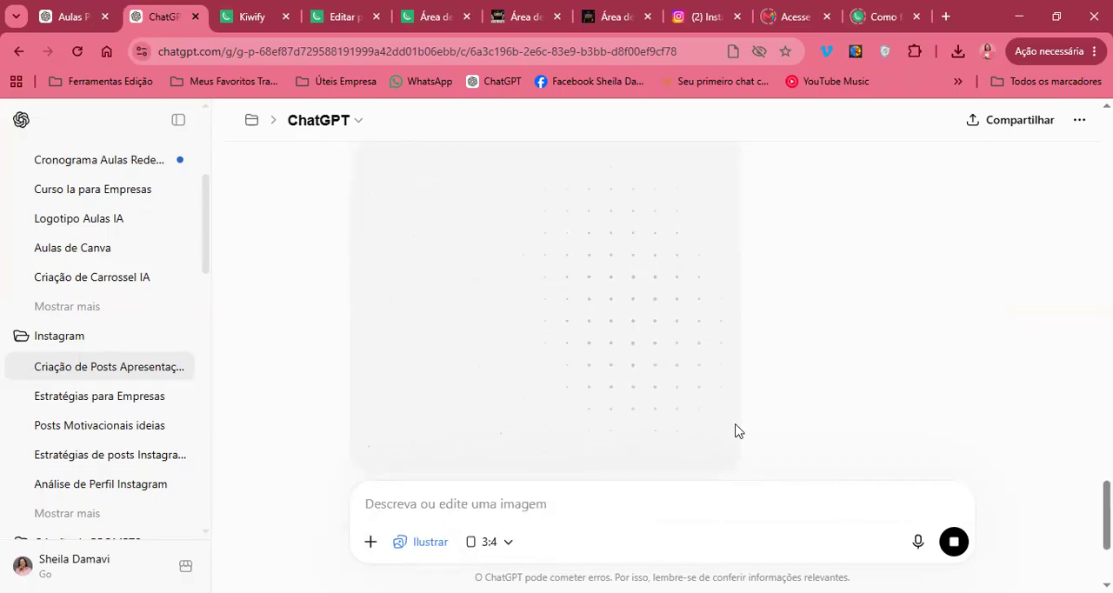
scroll(787, 320, up, 2)
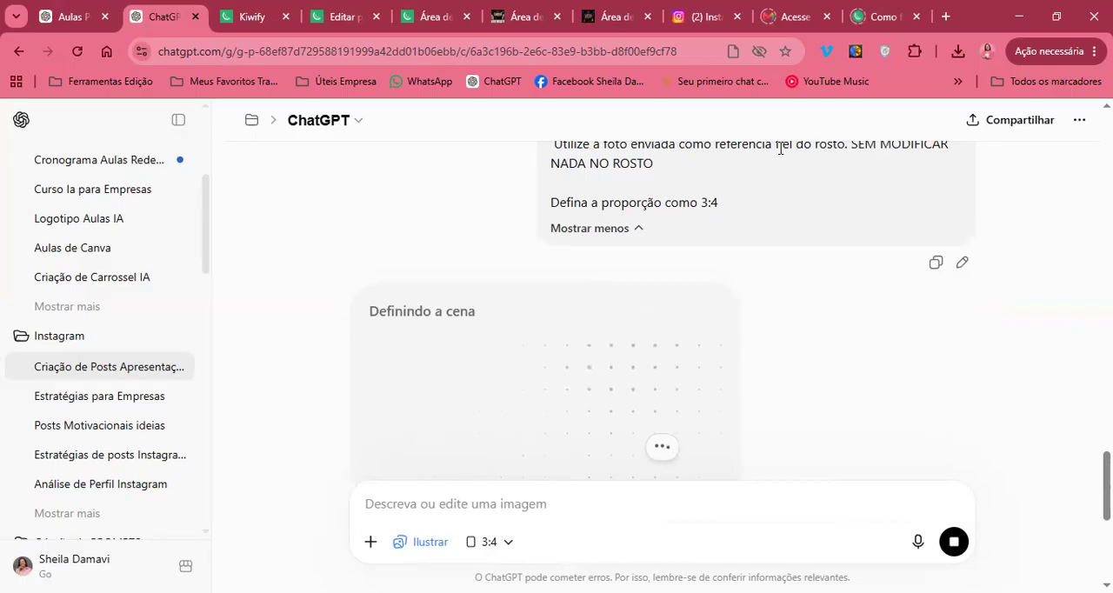
scroll(780, 150, down, 2)
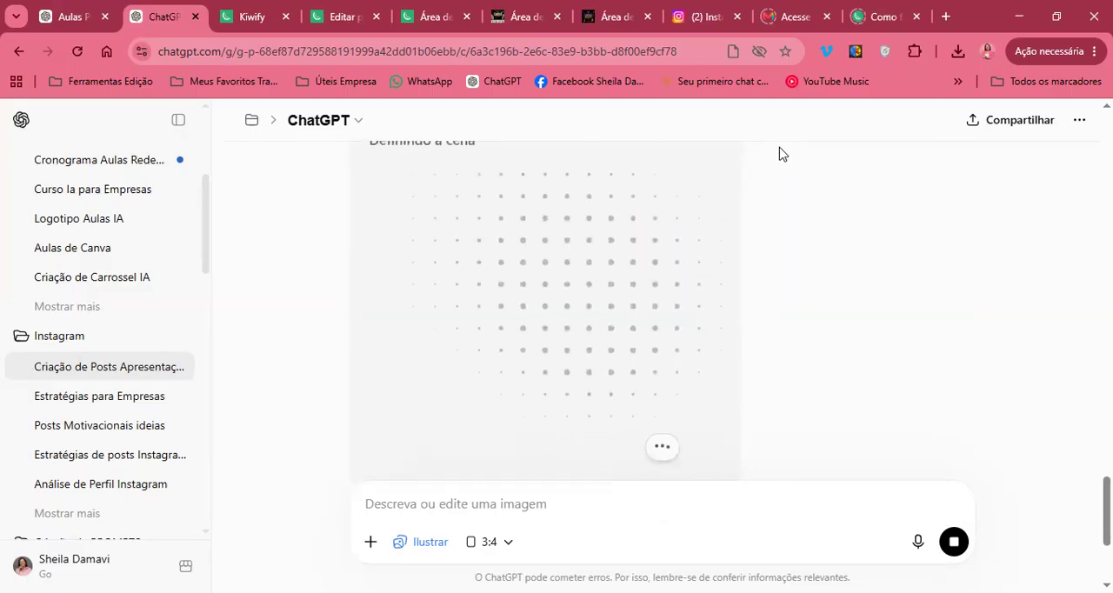
scroll(779, 154, up, 1)
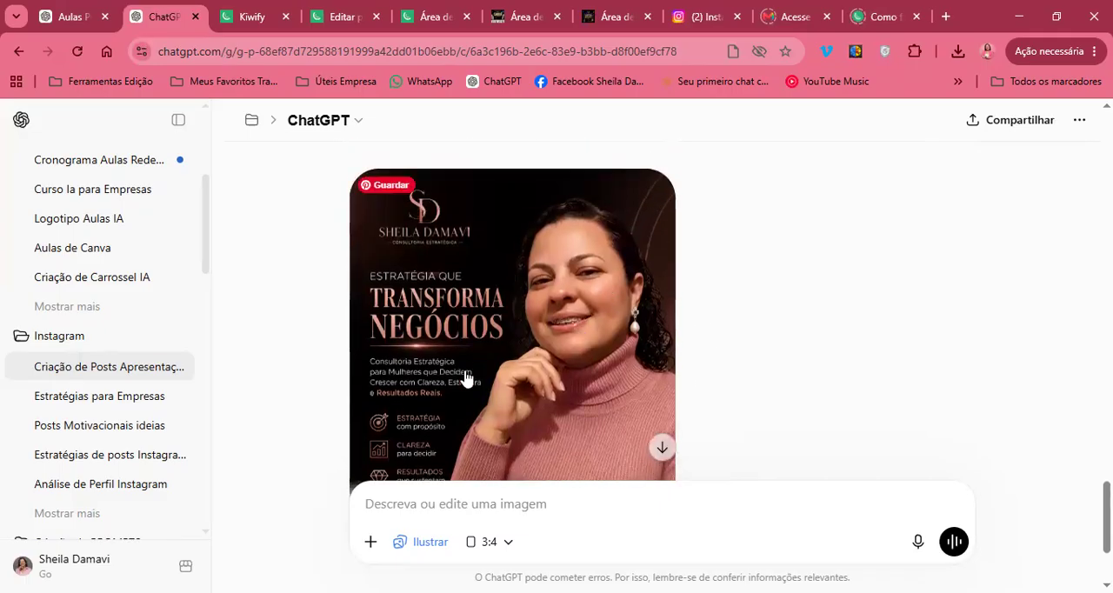
scroll(465, 376, down, 2)
scroll(465, 376, up, 1)
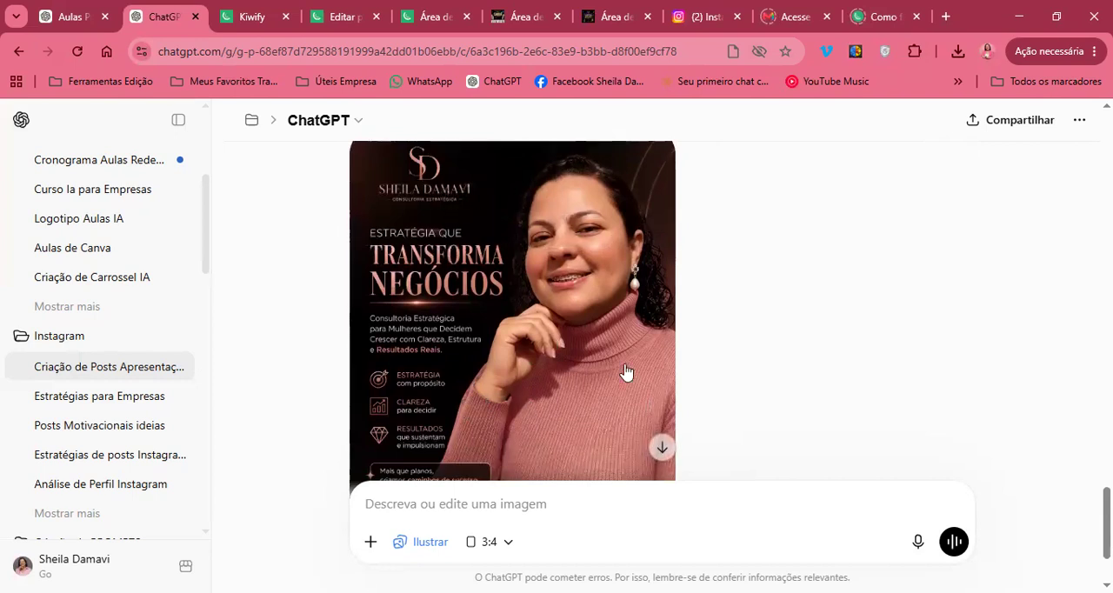
scroll(729, 447, down, 1)
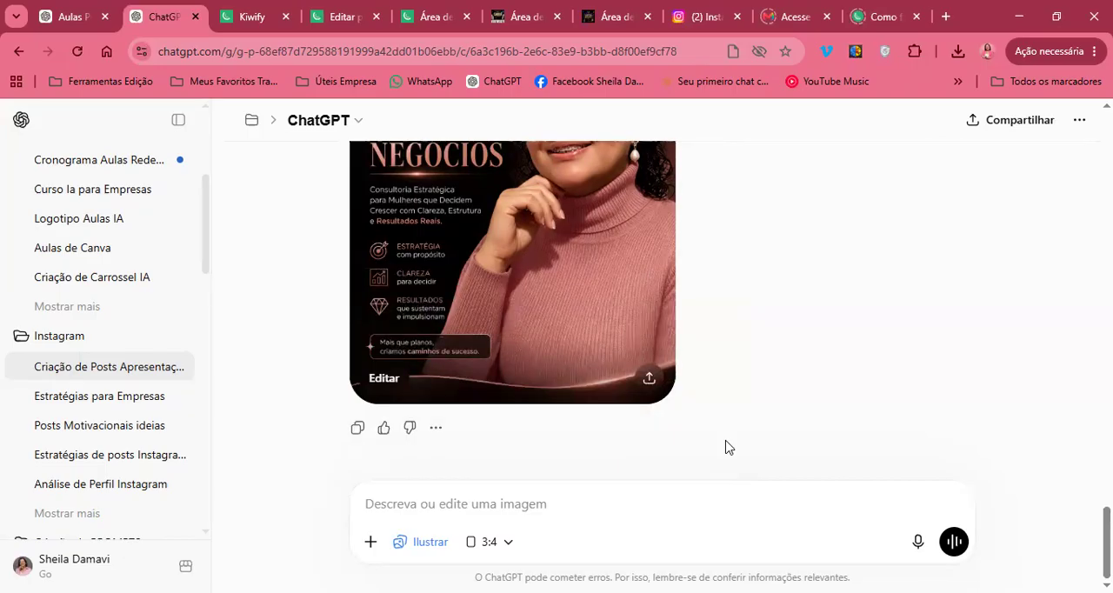
scroll(727, 446, up, 3)
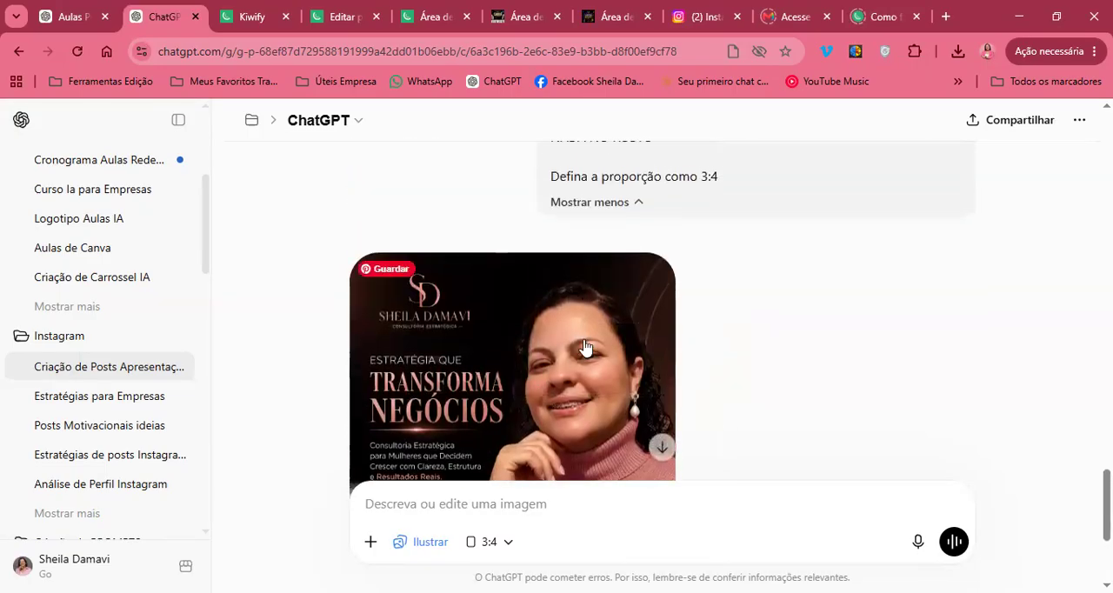
scroll(653, 265, up, 1)
scroll(654, 265, down, 3)
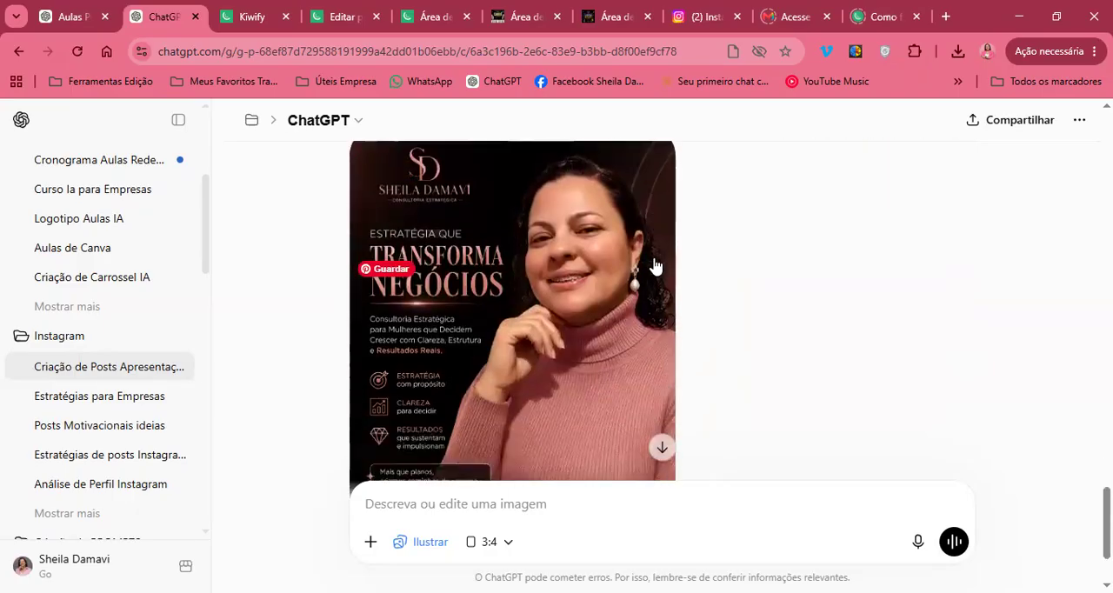
scroll(654, 265, up, 4)
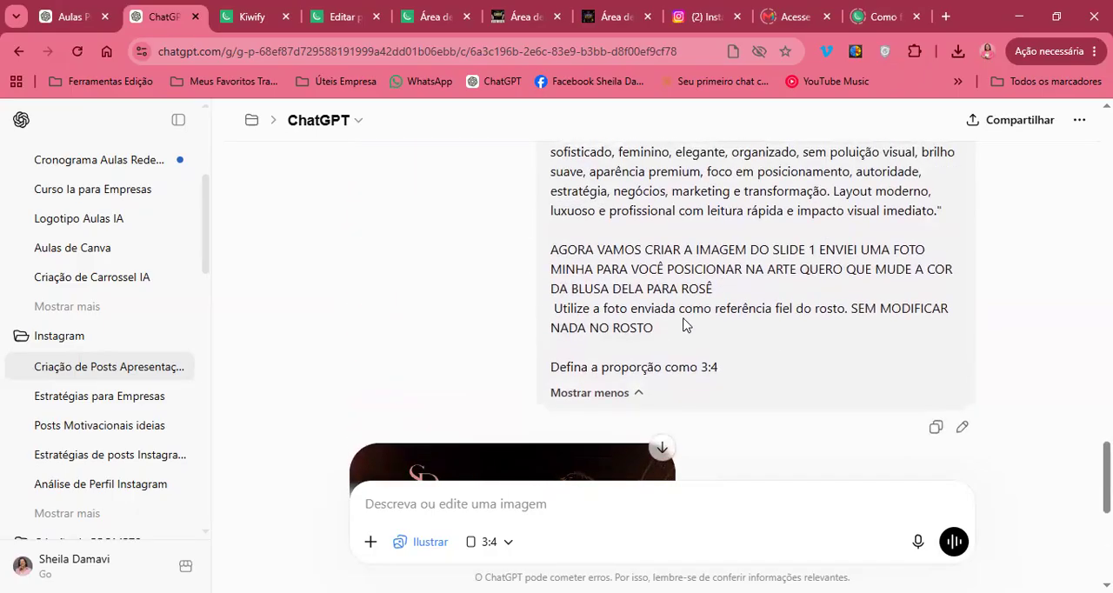
scroll(682, 324, up, 8)
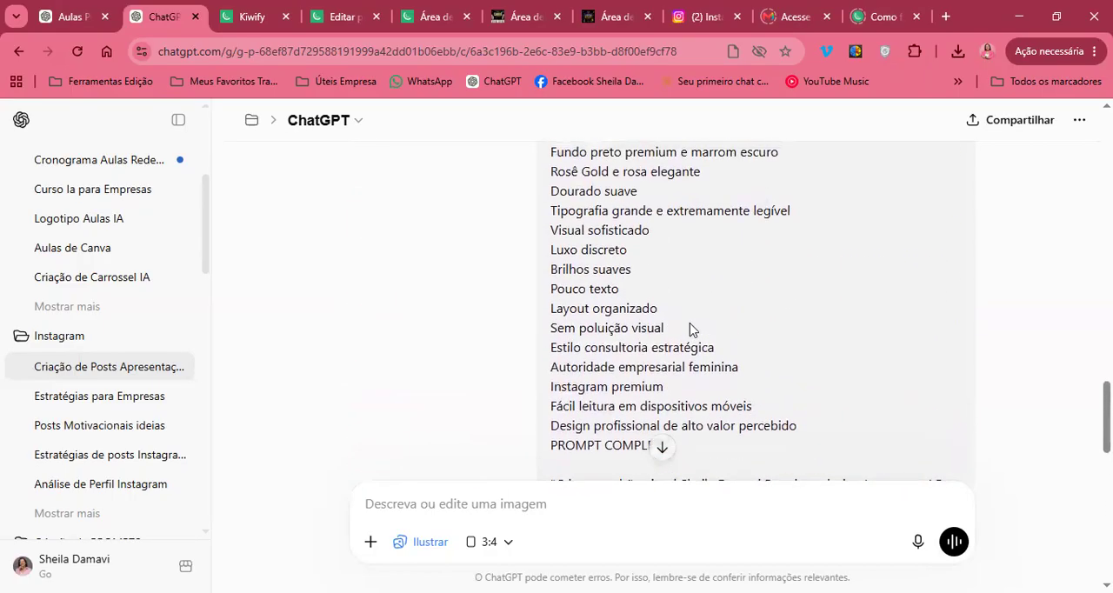
scroll(690, 330, up, 3)
scroll(689, 329, down, 11)
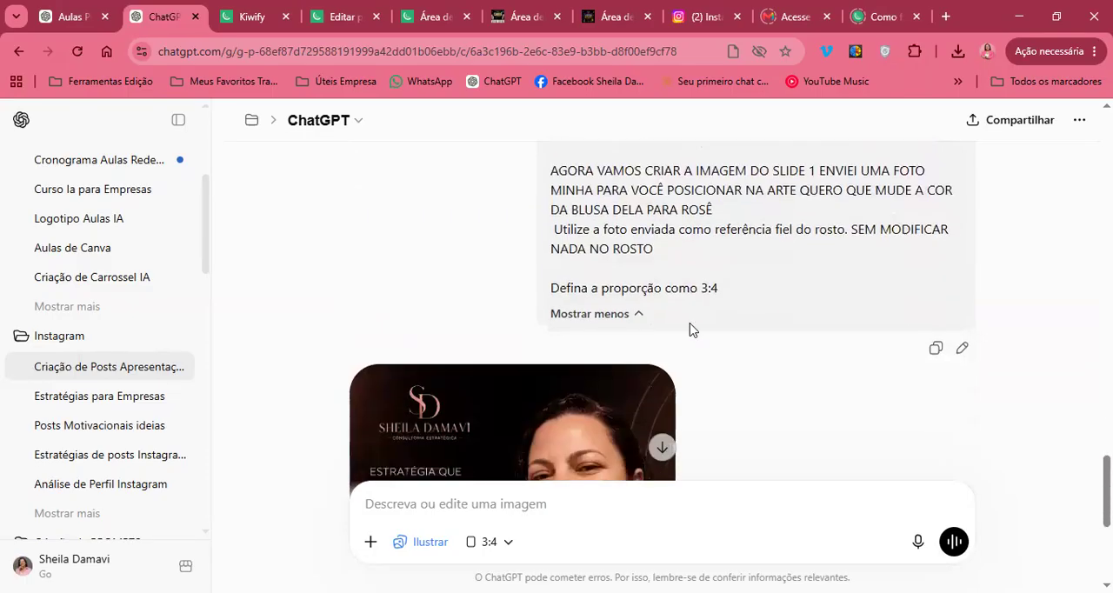
scroll(690, 329, down, 5)
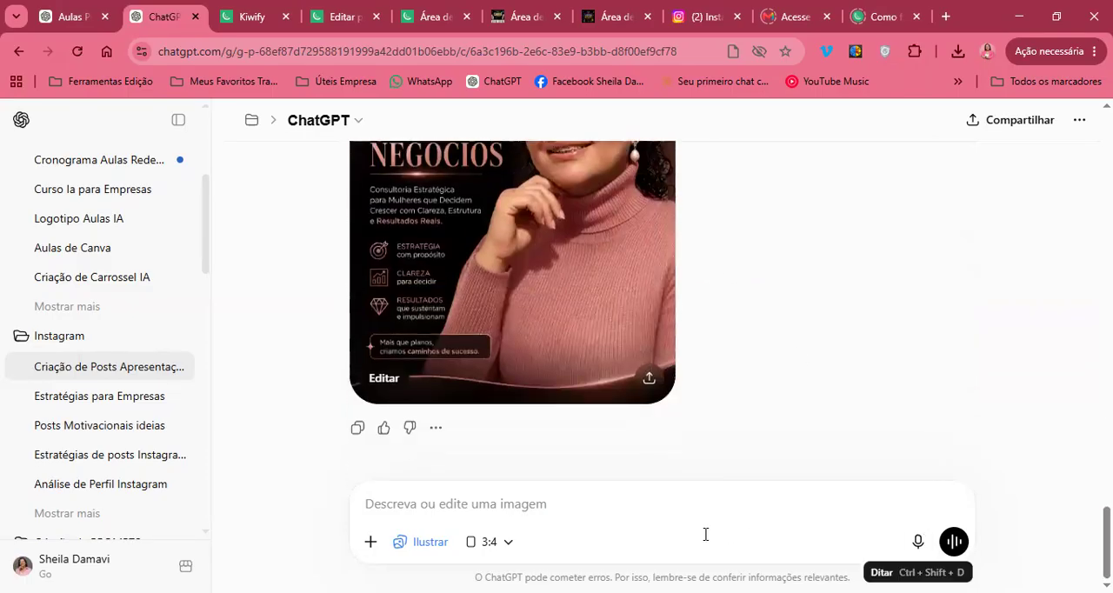
click(705, 533)
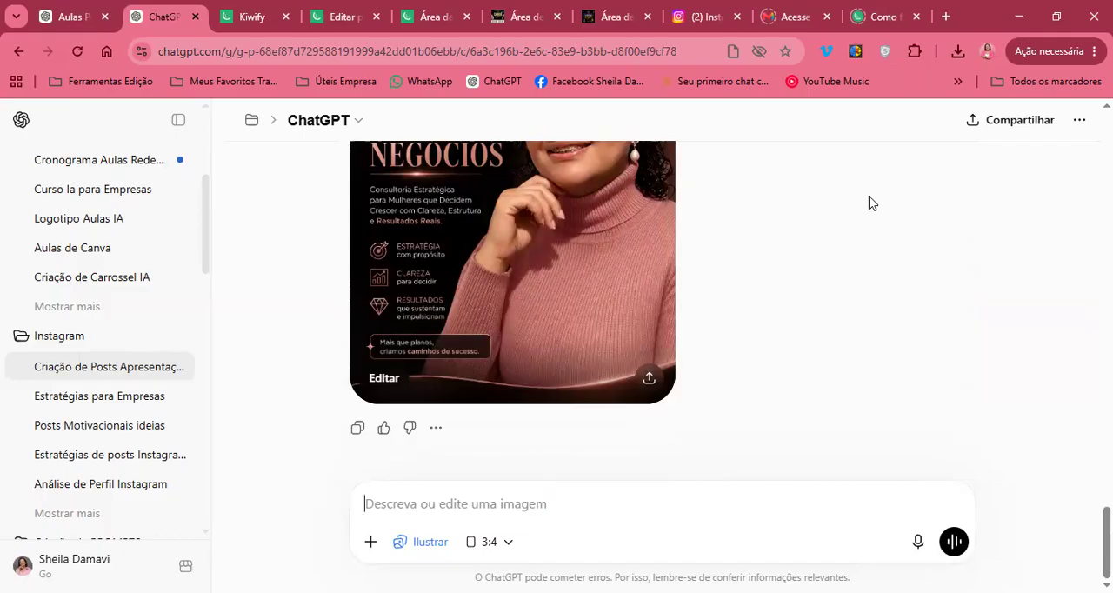